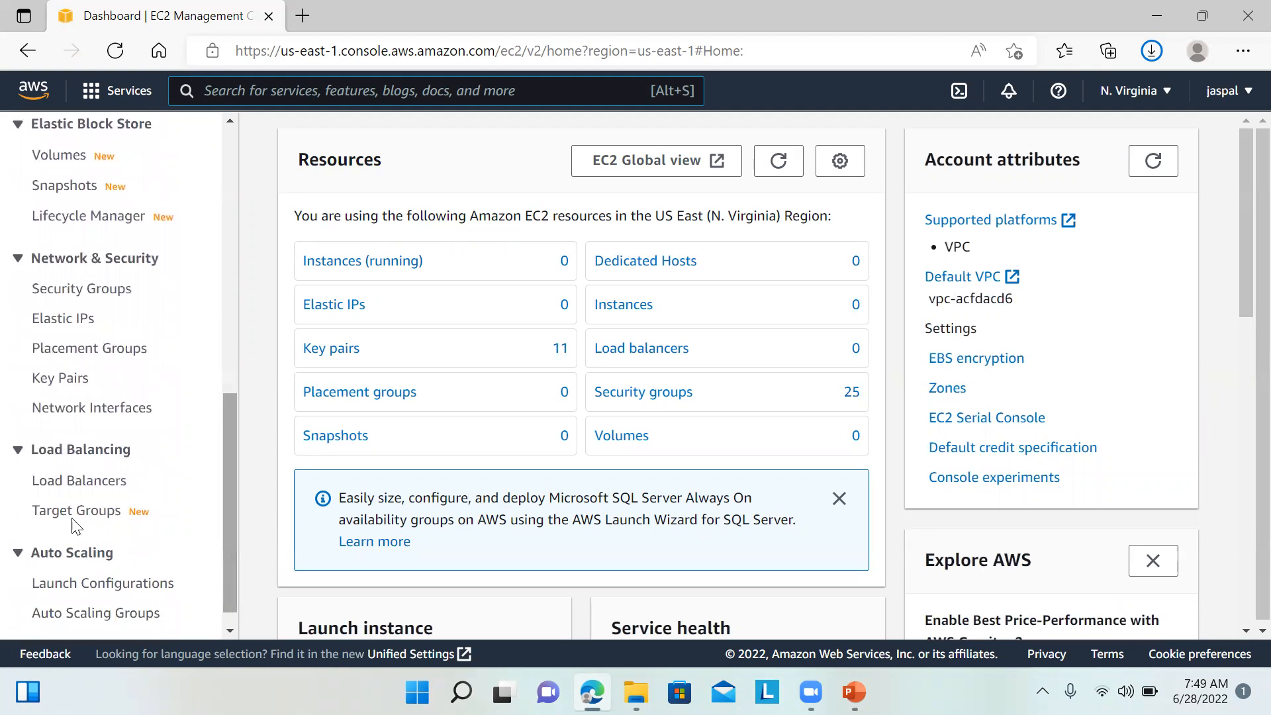
Step: Open a new target group form with Instances target type, HTTP port 80 and health check path '/'
click(73, 522)
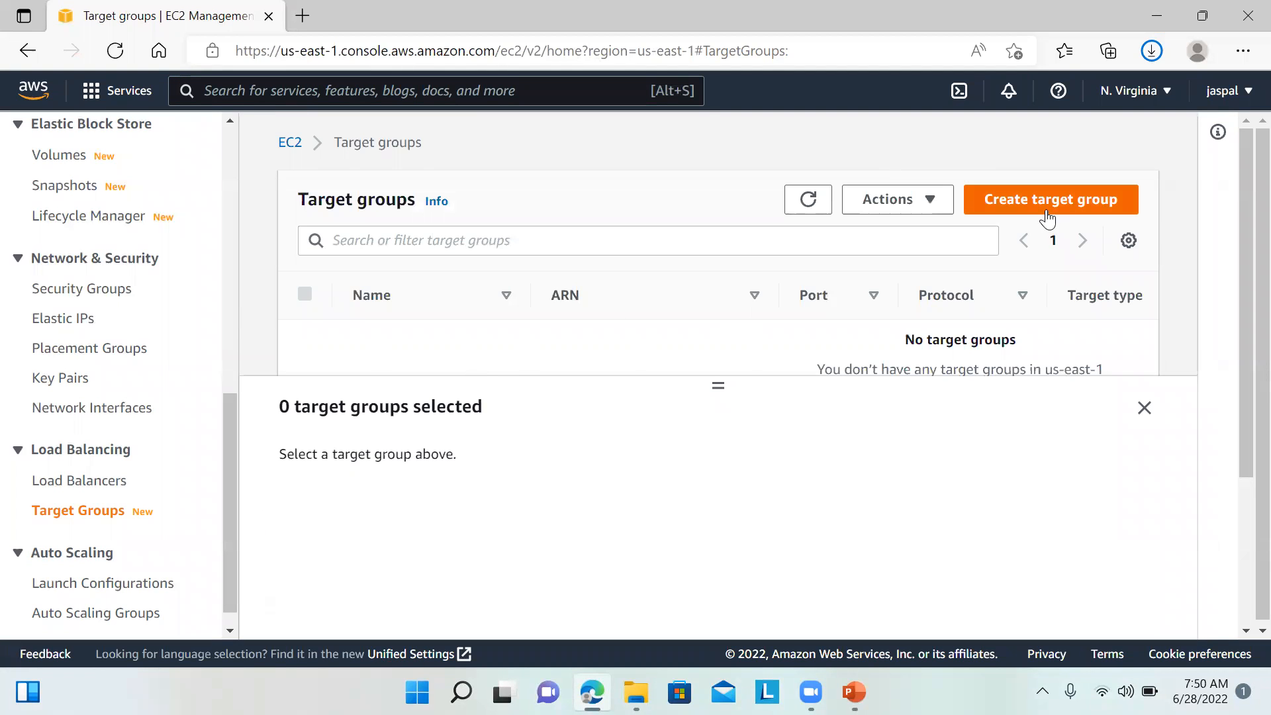
click(1060, 213)
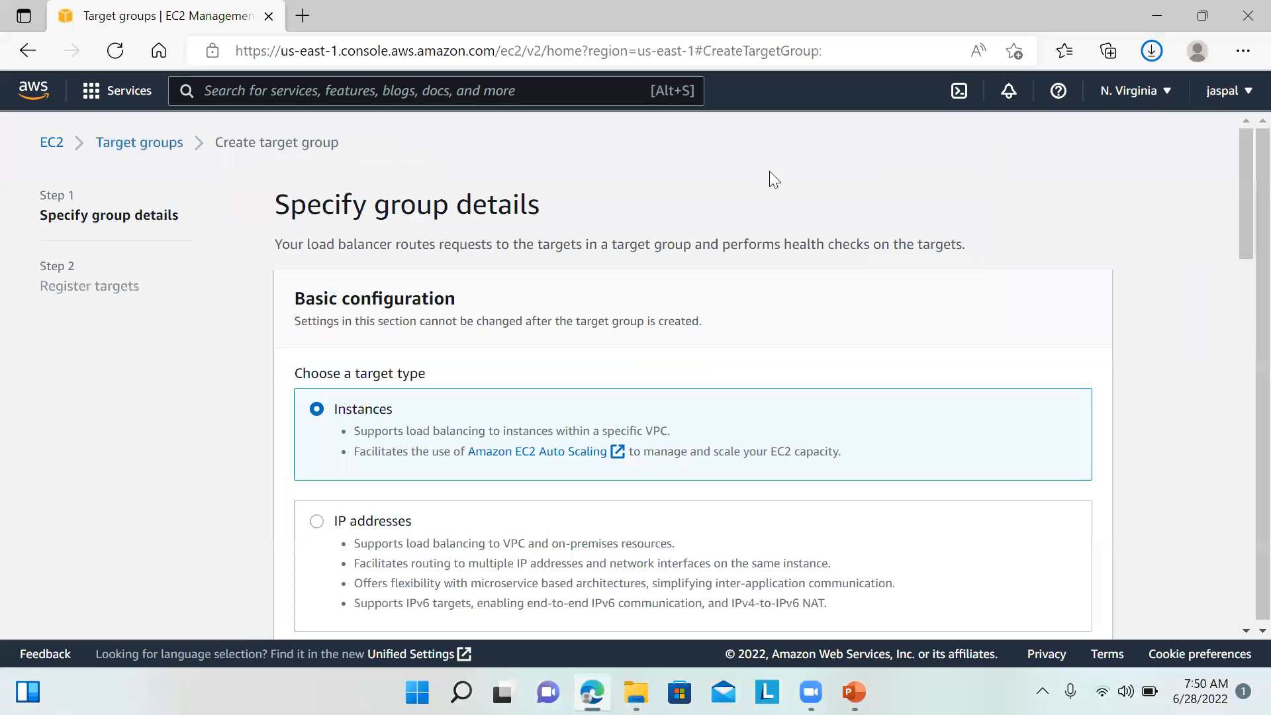
drag(1237, 202, 1240, 316)
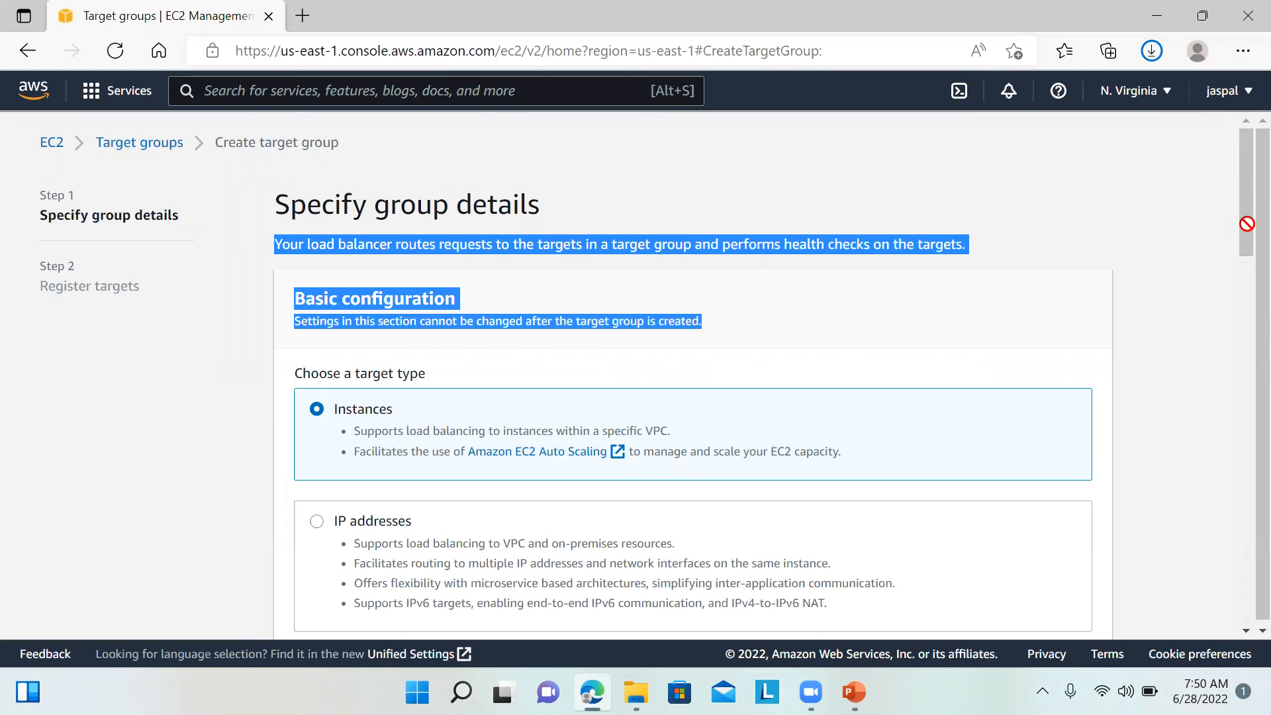
click(1226, 235)
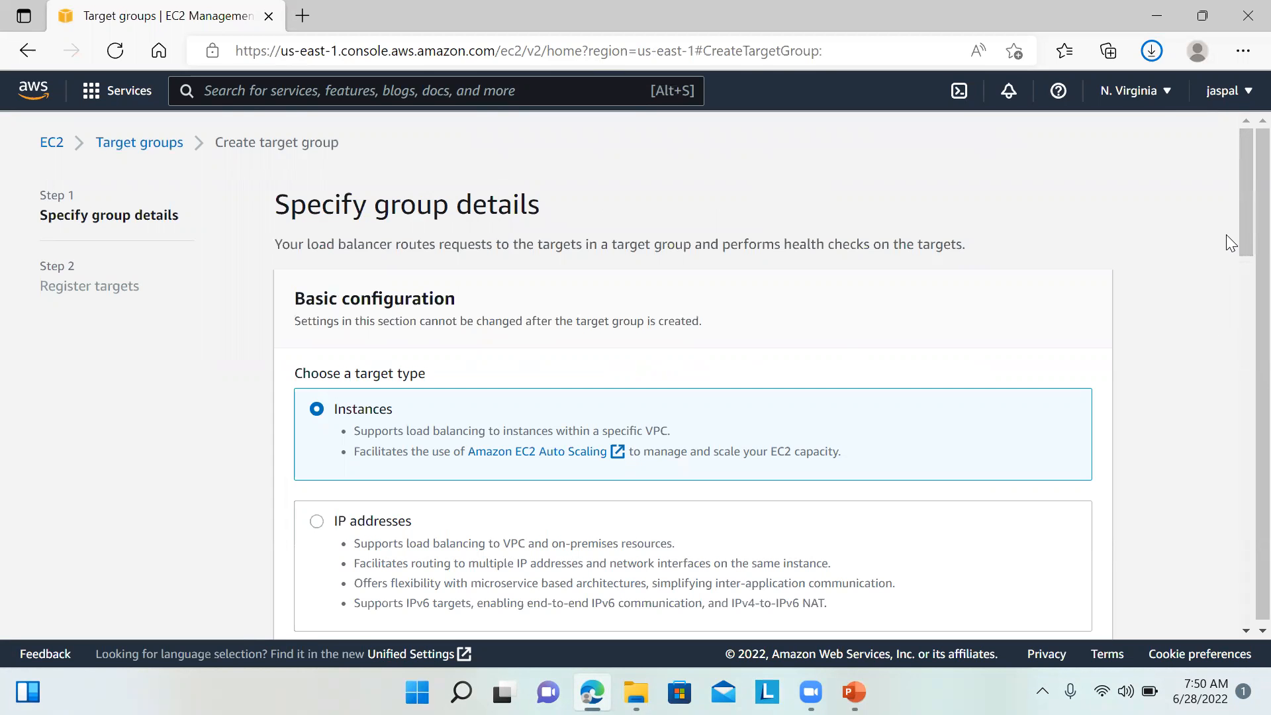
mouse_move(1240, 238)
mouse_down()
mouse_move(1238, 401)
mouse_move(1208, 562)
mouse_move(1240, 411)
mouse_move(1227, 255)
mouse_up()
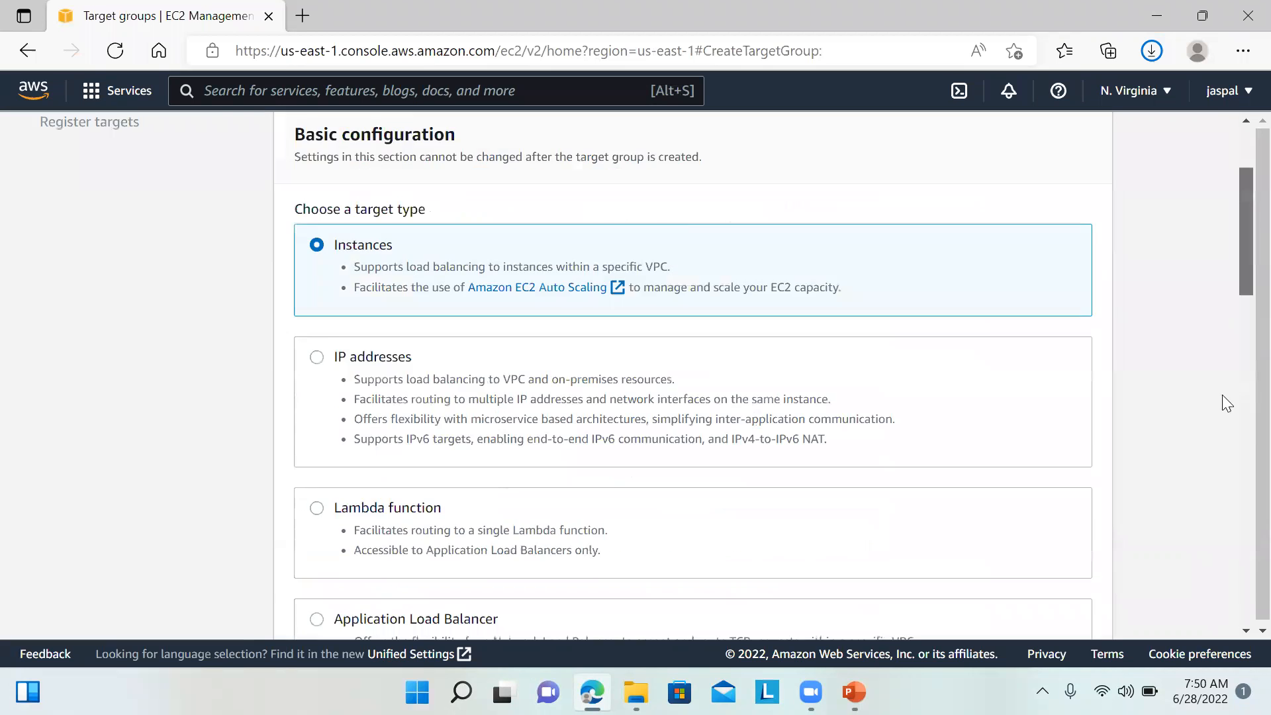
scroll(1222, 396, down, 15)
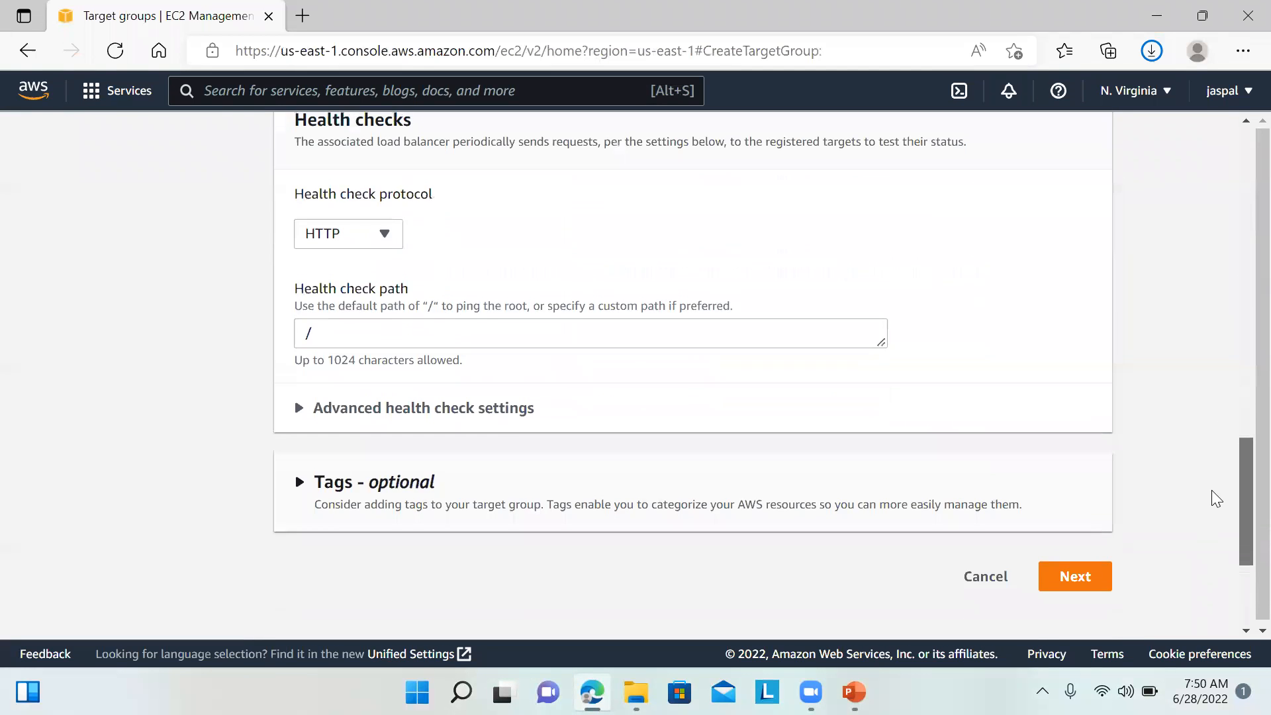
scroll(1226, 397, up, 10)
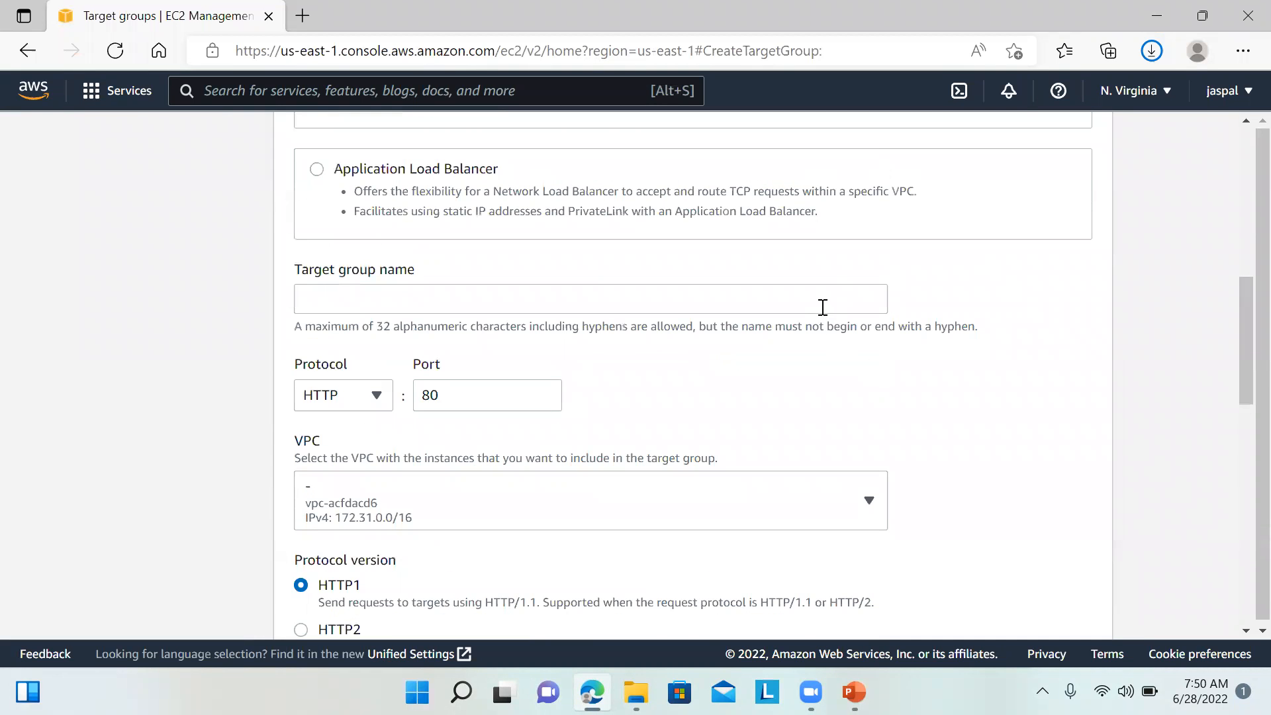
Step: Create target group MYtg1 without registering any instances
click(823, 307)
text(MYtg1)
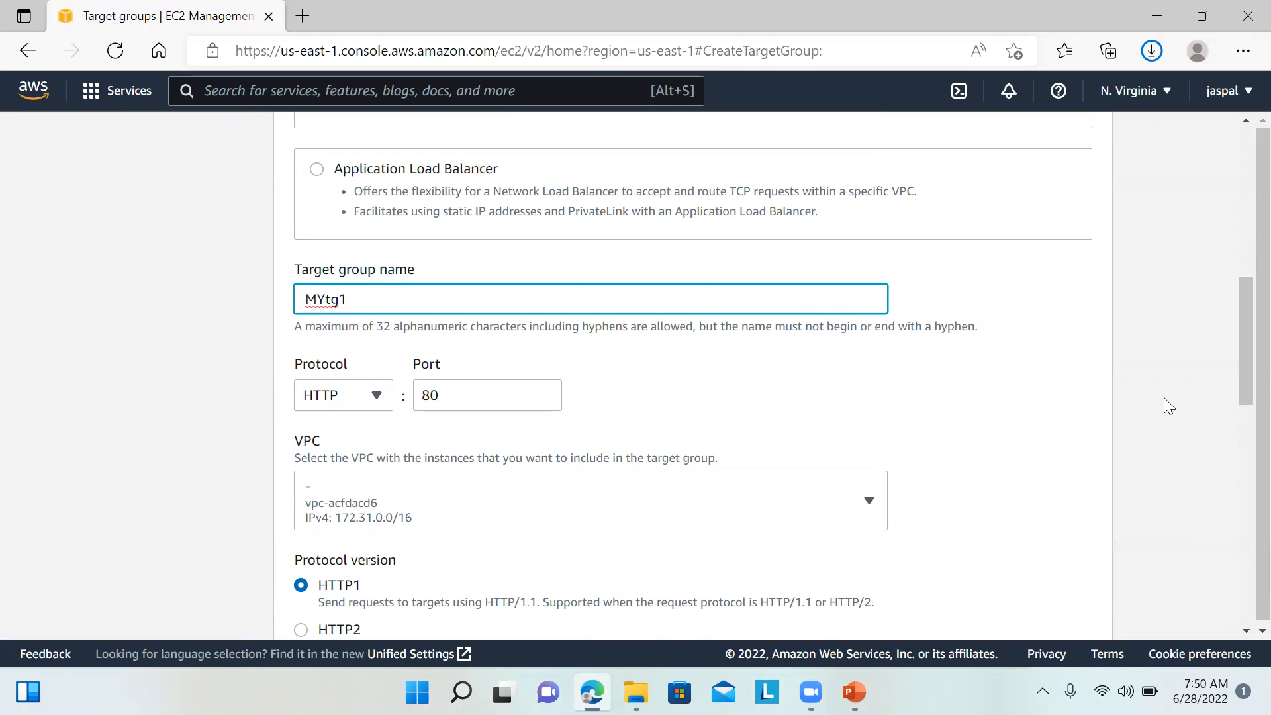
click(1164, 397)
scroll(1239, 525, down, 5)
scroll(1240, 524, down, 10)
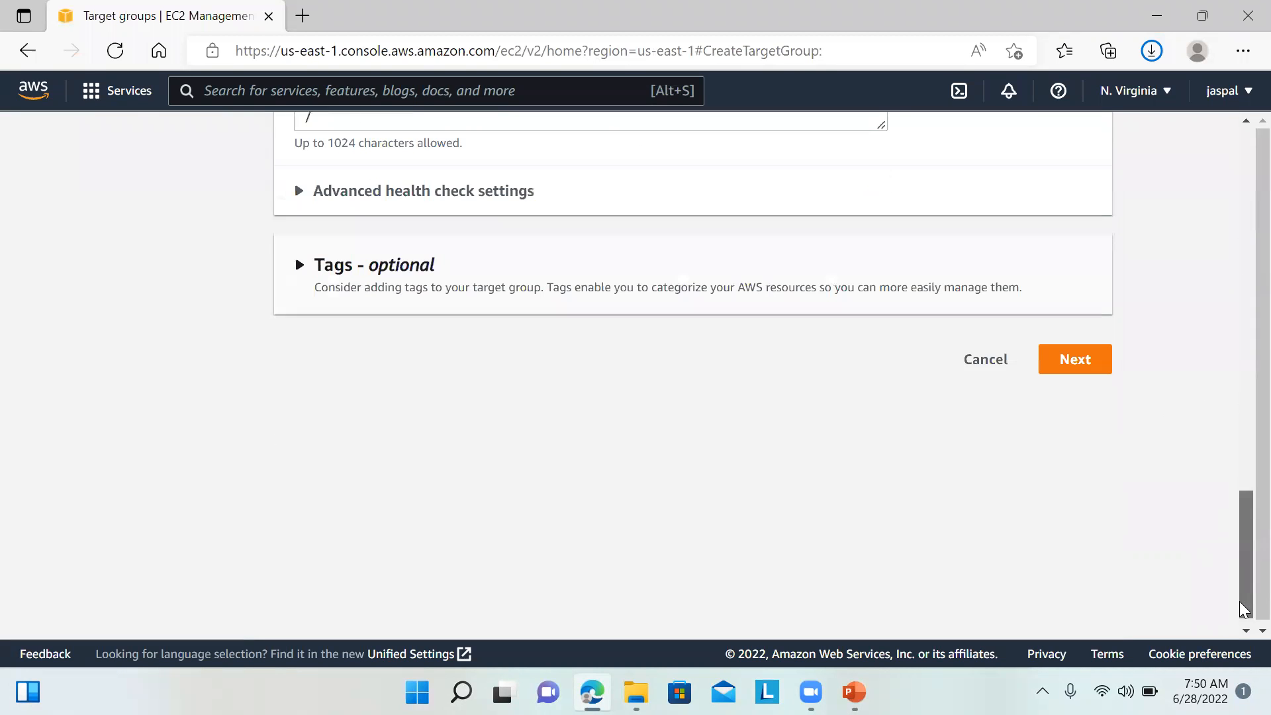
click(1073, 349)
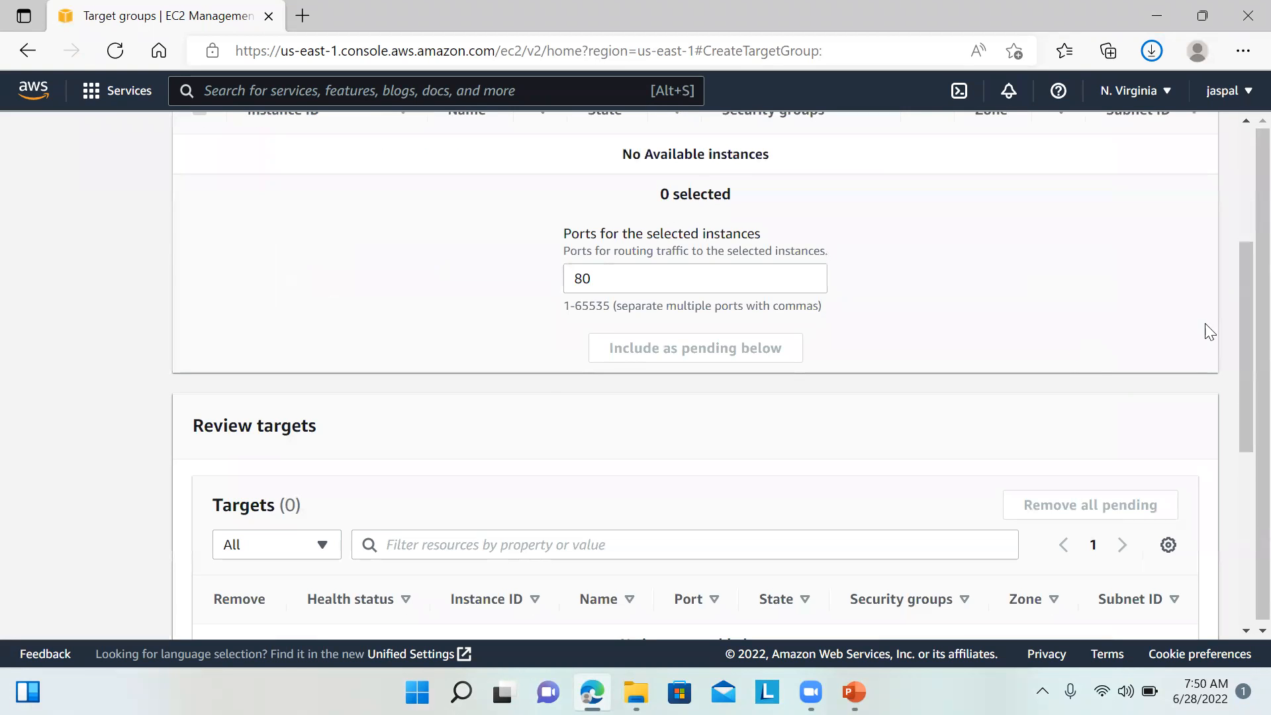
drag(1239, 341, 1239, 462)
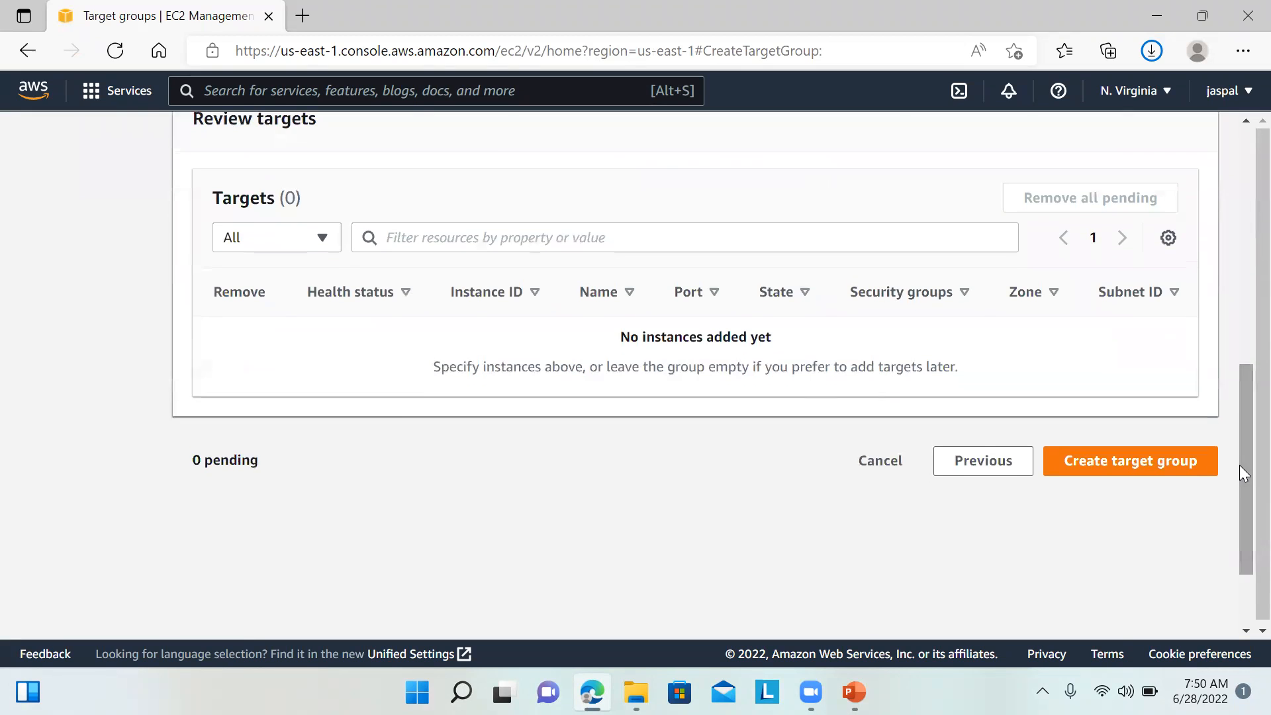
click(1122, 459)
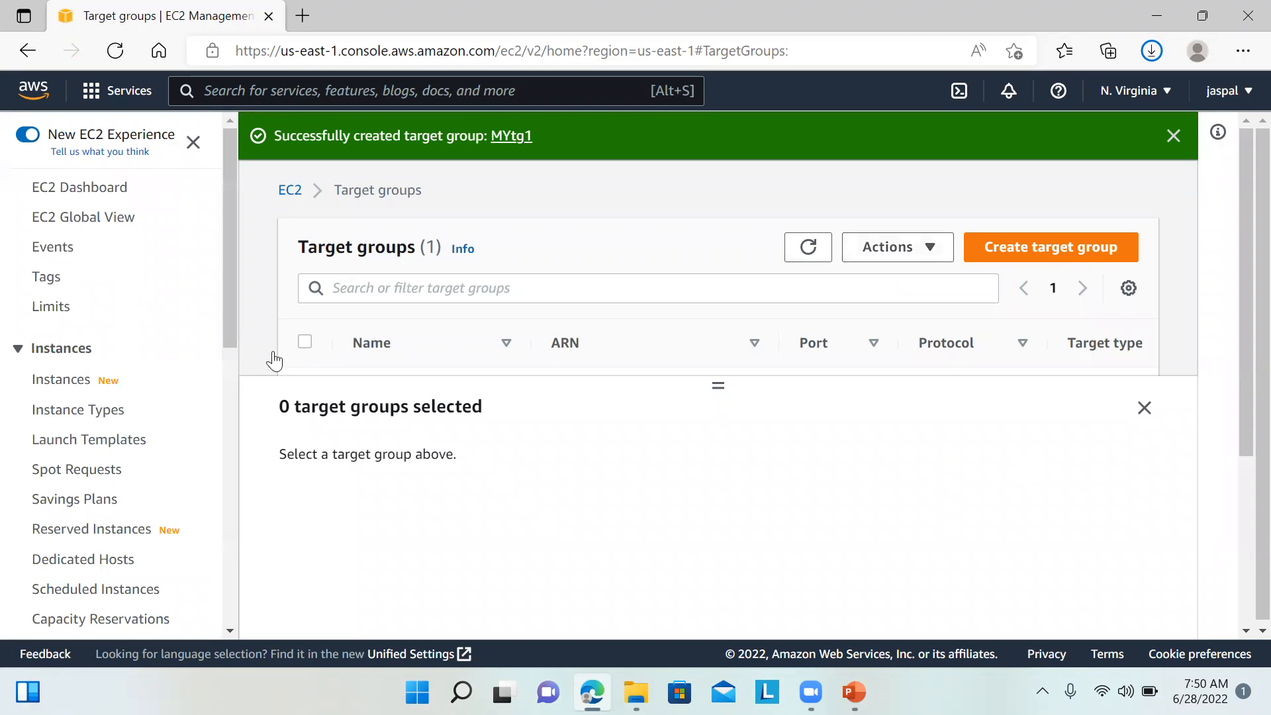
Step: Start a new Application Load Balancer from the Load Balancers page
drag(229, 309, 235, 580)
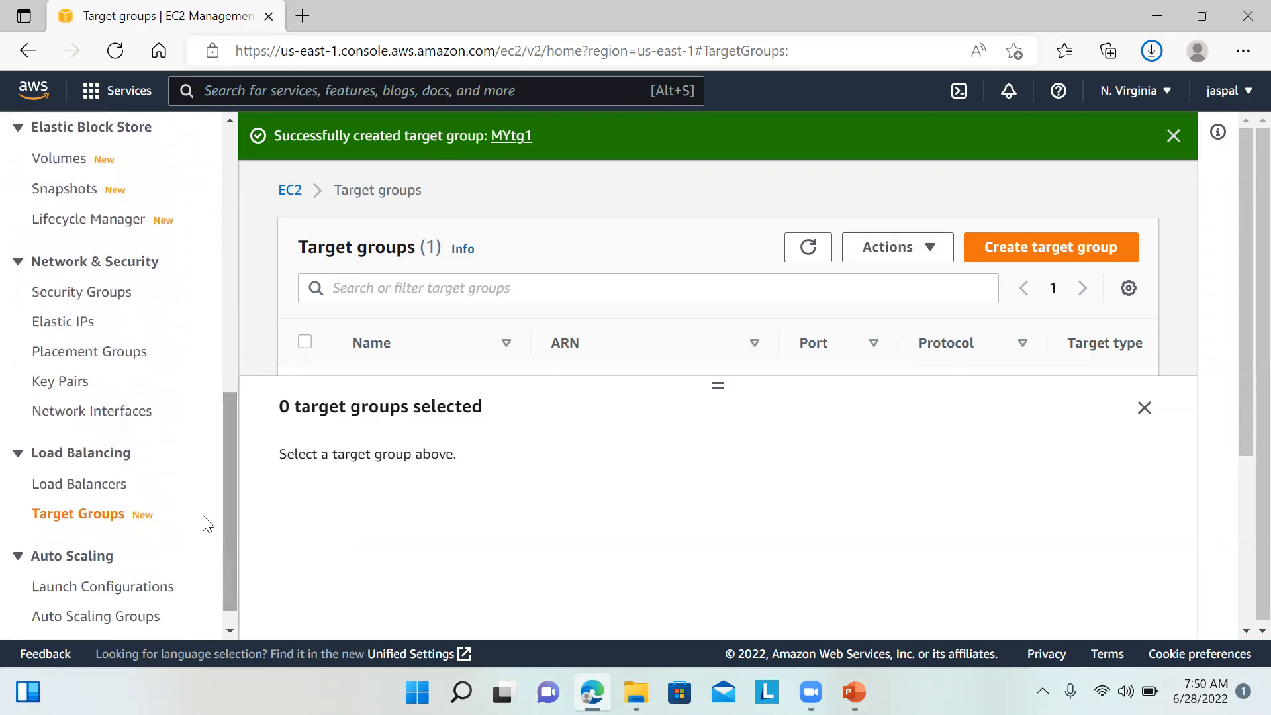
click(86, 485)
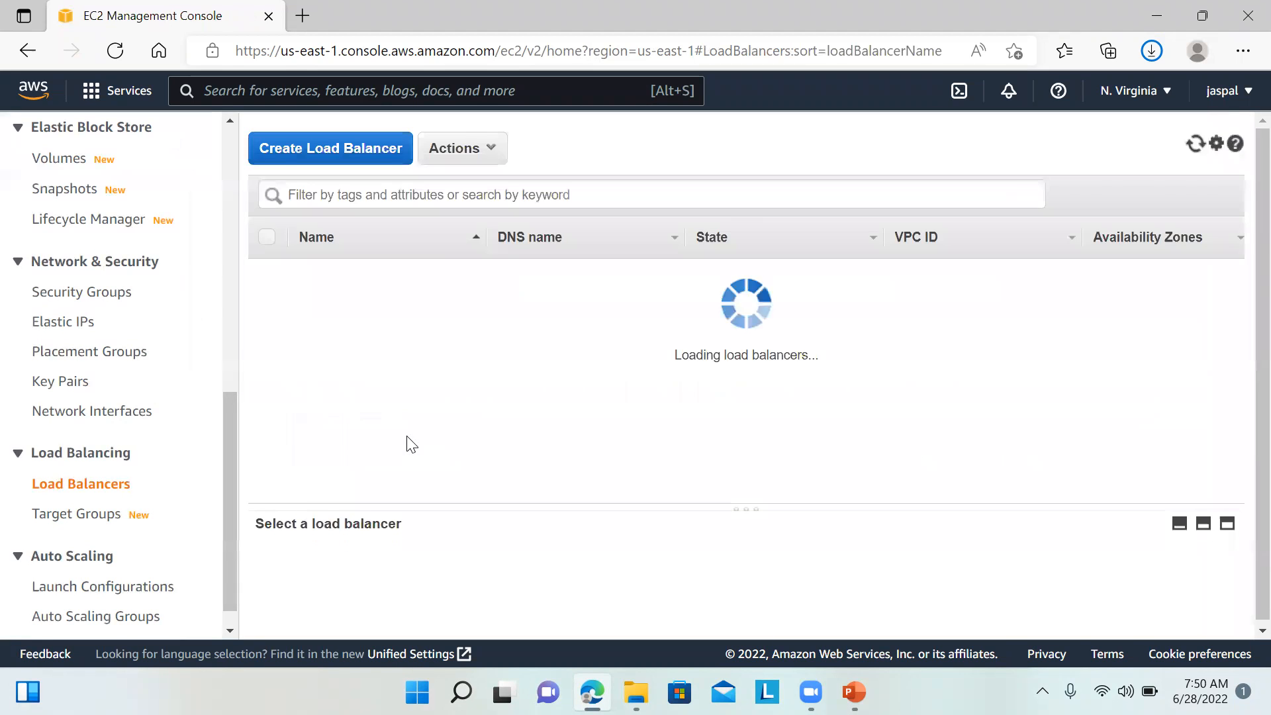
click(365, 161)
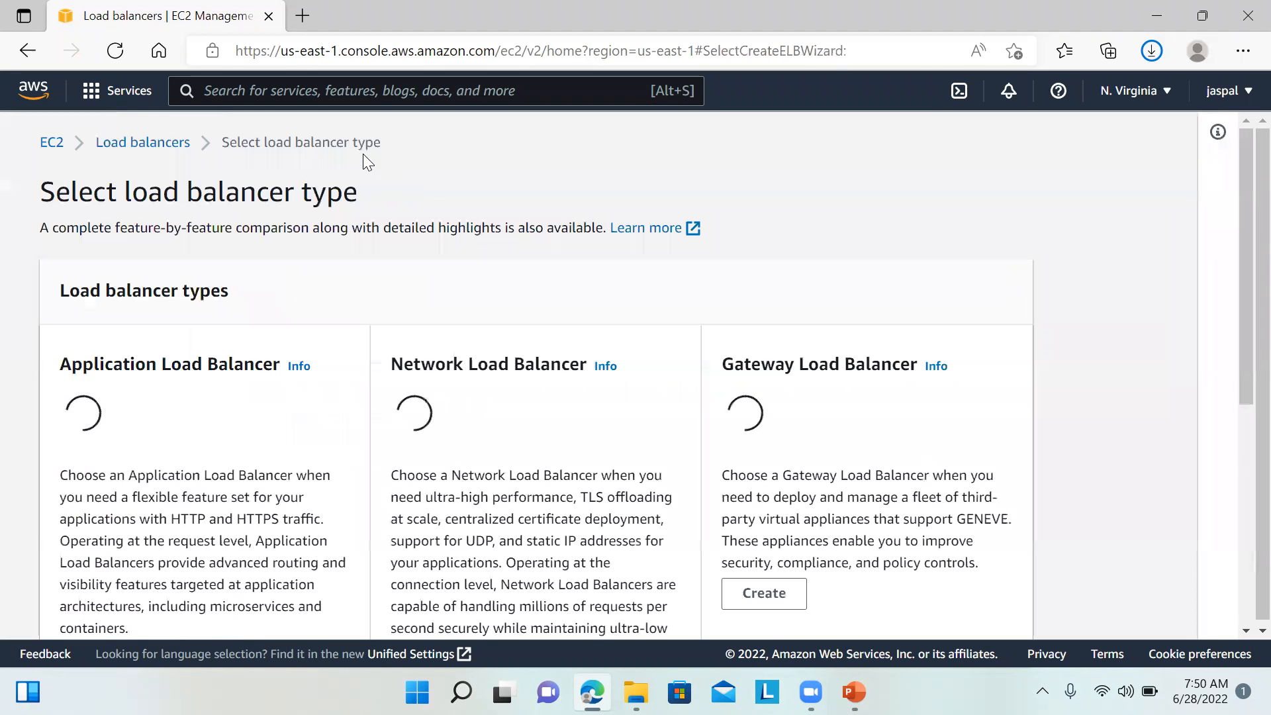
drag(1240, 273, 1232, 490)
scroll(106, 402, down, 2)
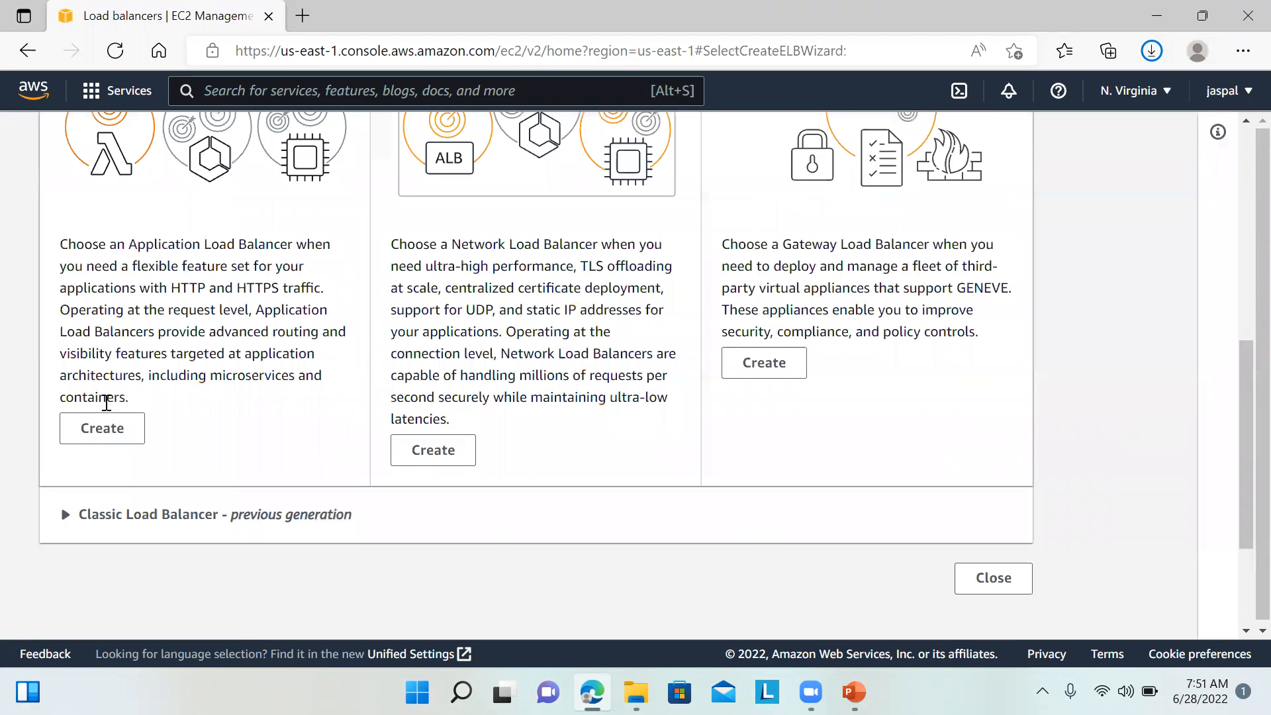
click(98, 434)
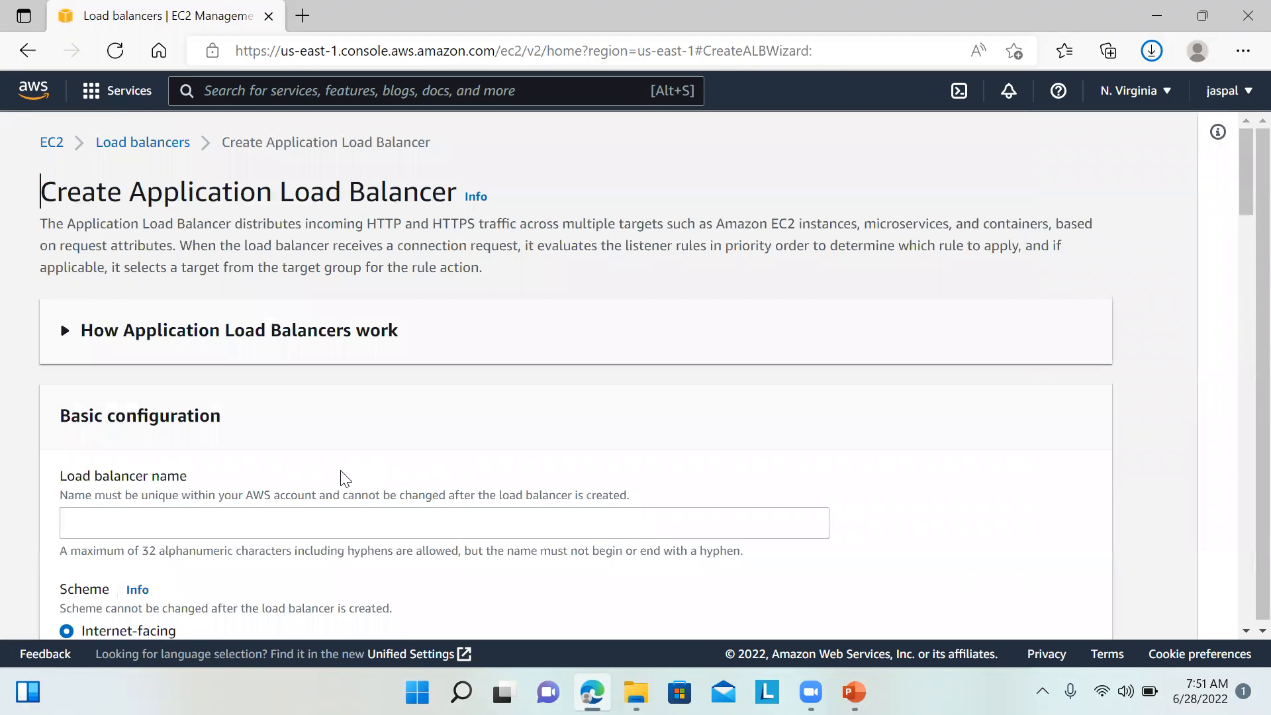
Step: Name the load balancer myalb1
click(379, 527)
text(my)
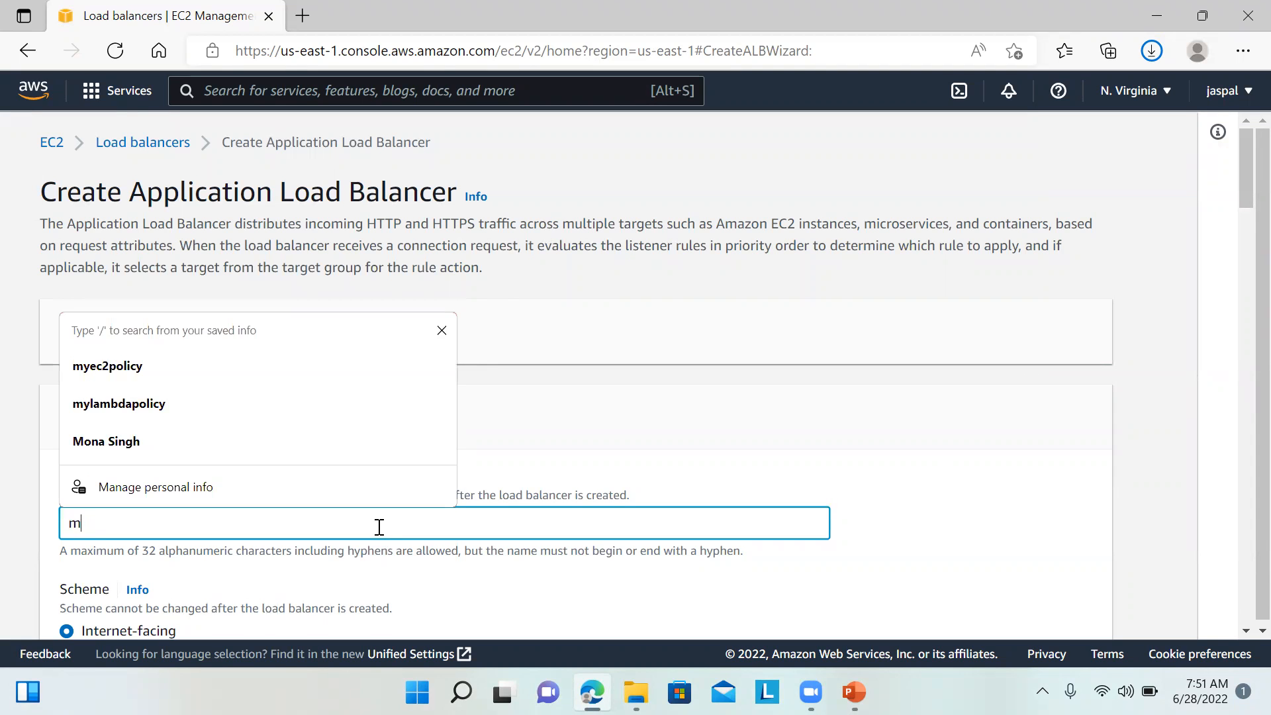
text(alb1)
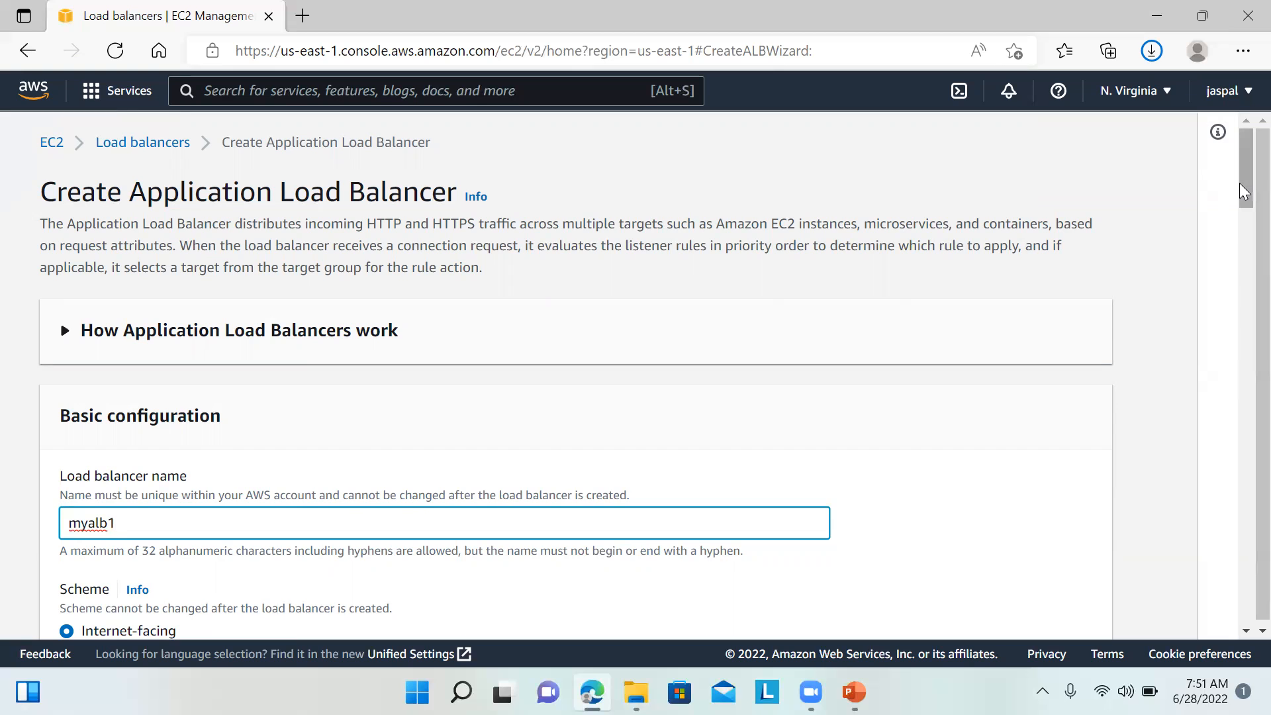
drag(1240, 181, 1240, 237)
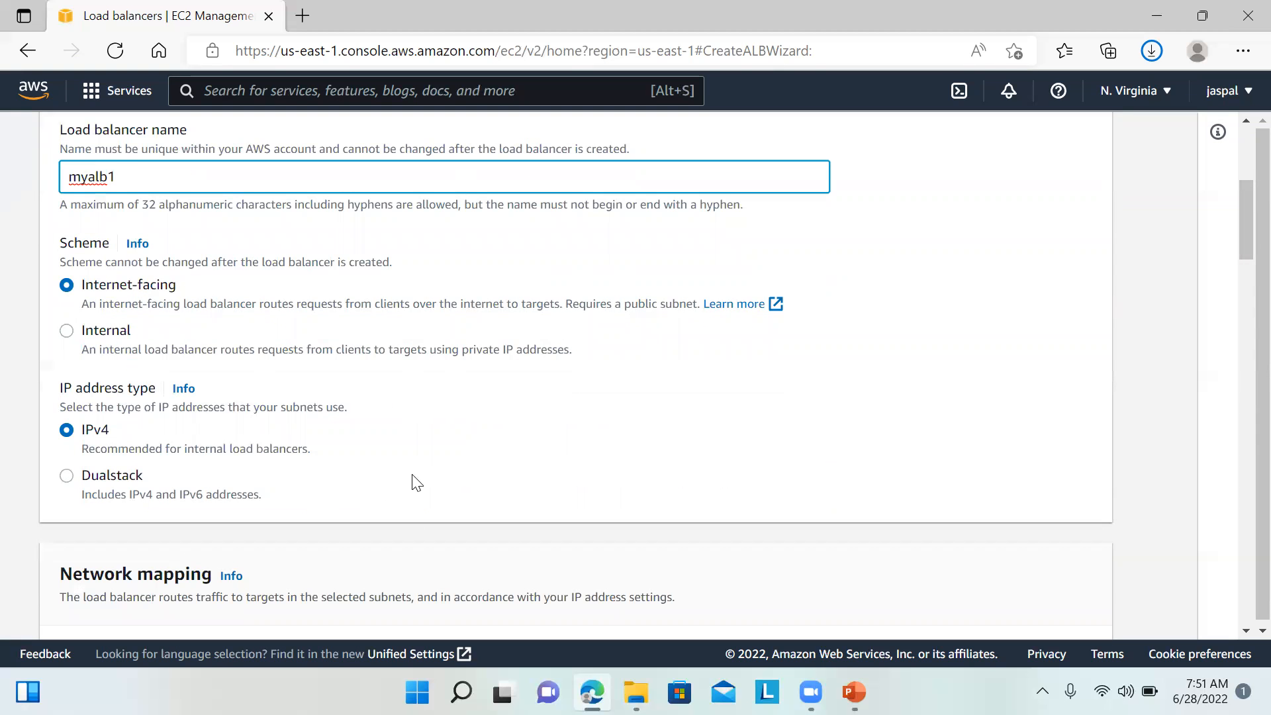
drag(1239, 233, 1240, 342)
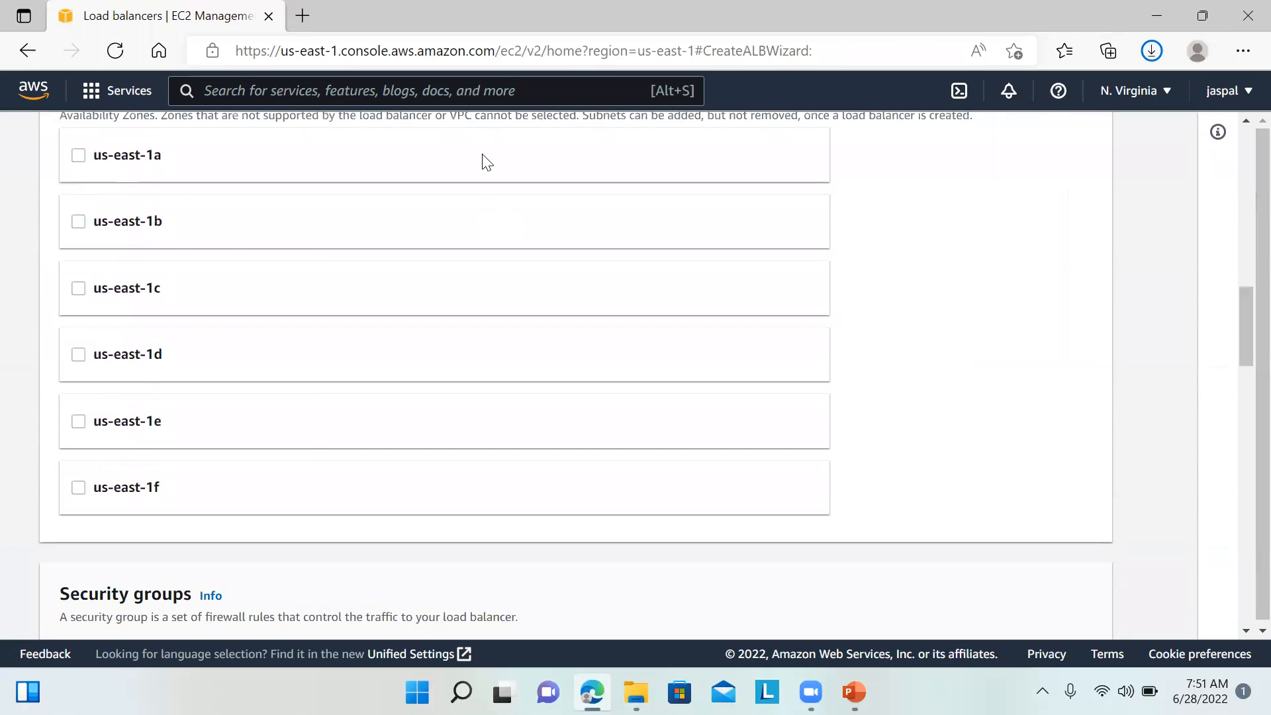
Step: Map the load balancer to zones us-east-1a, us-east-1b and us-east-1c
click(78, 157)
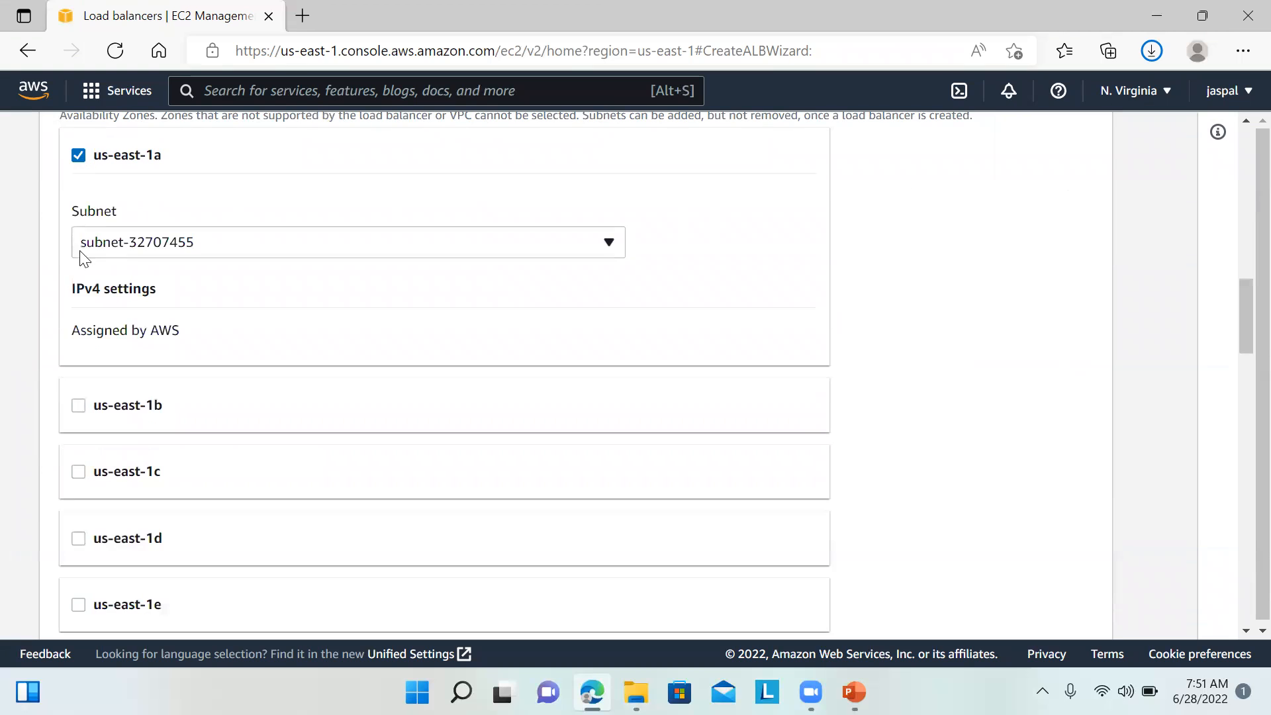
click(78, 406)
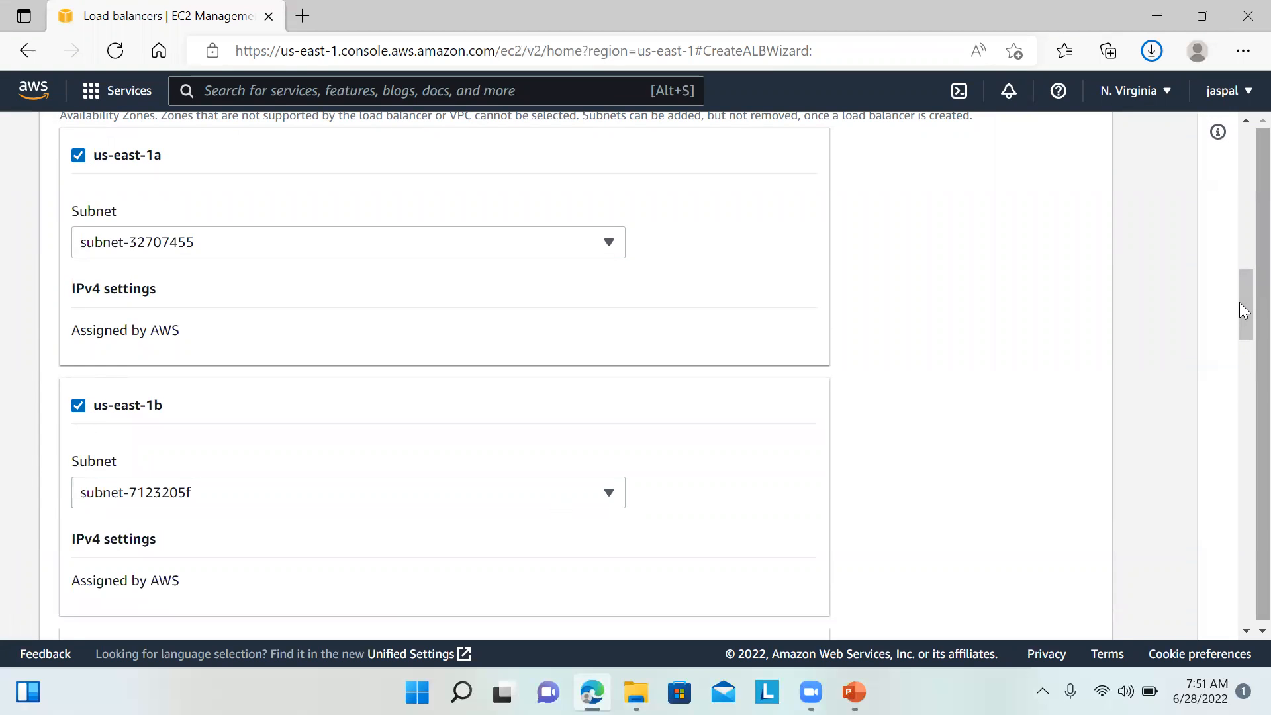
drag(1239, 302, 1240, 357)
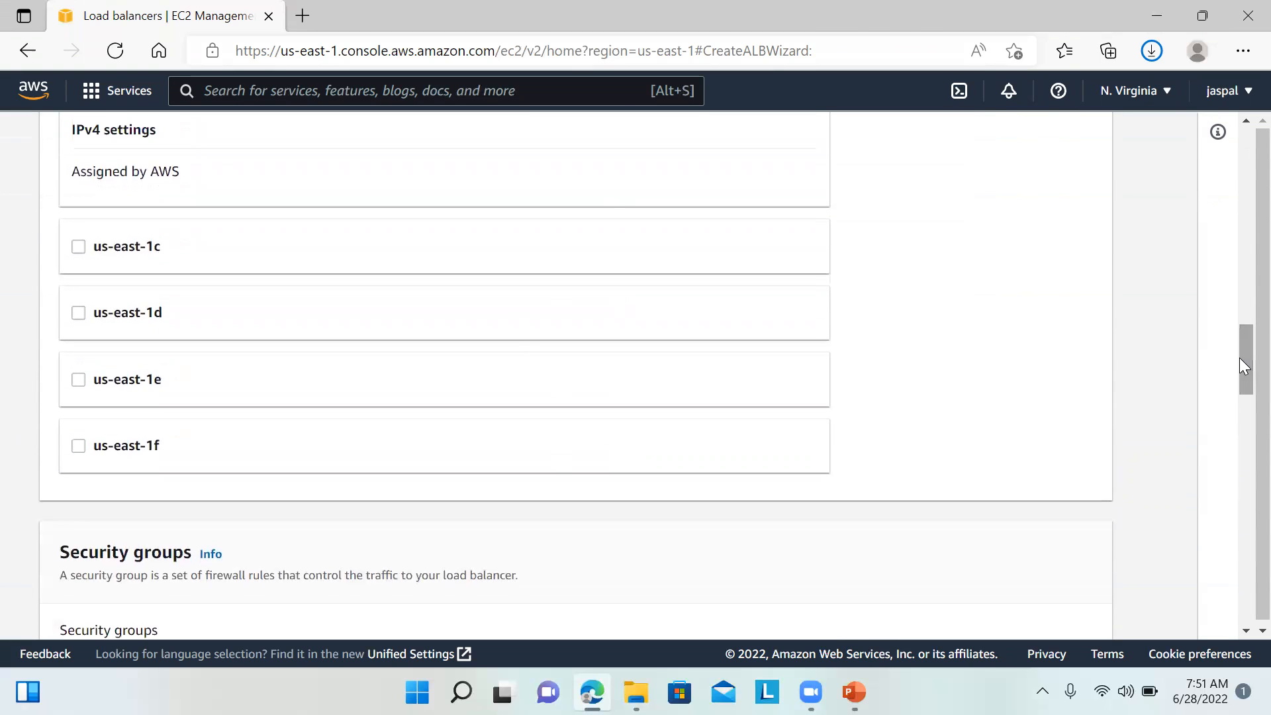
click(294, 257)
drag(1239, 394, 1240, 455)
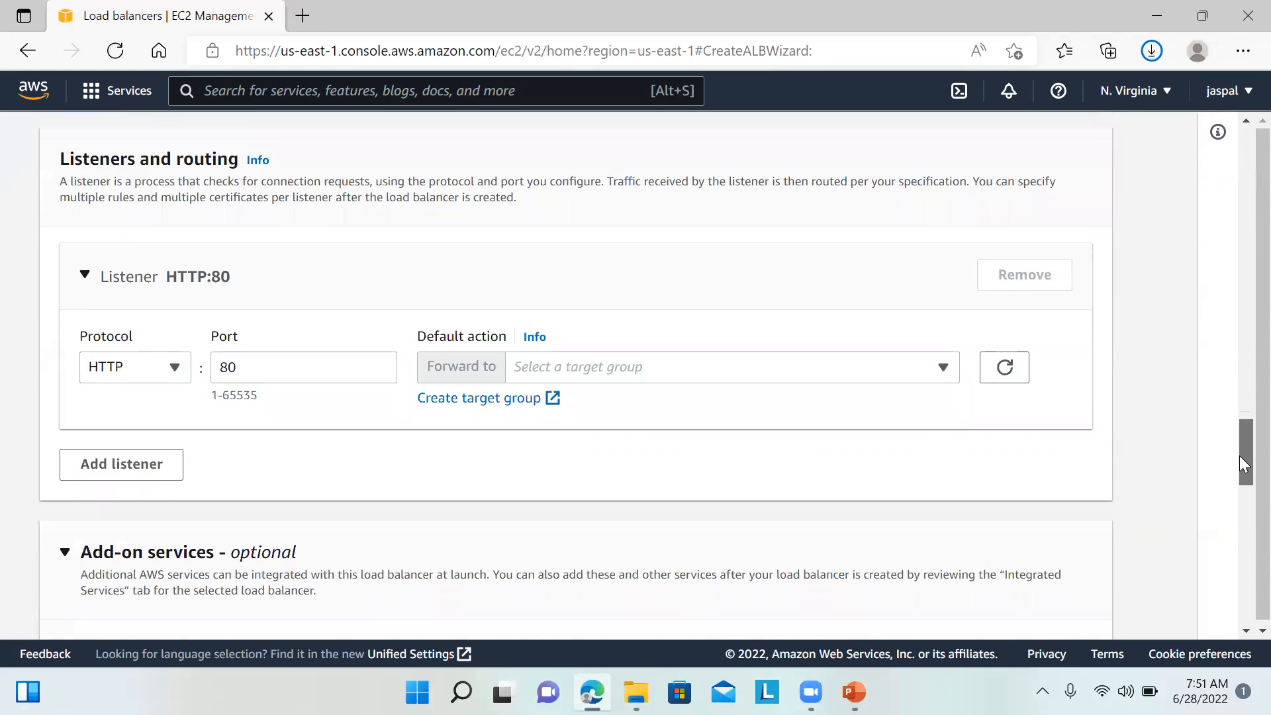
Step: Set the HTTP:80 listener to forward traffic to target group MYtg1
click(737, 370)
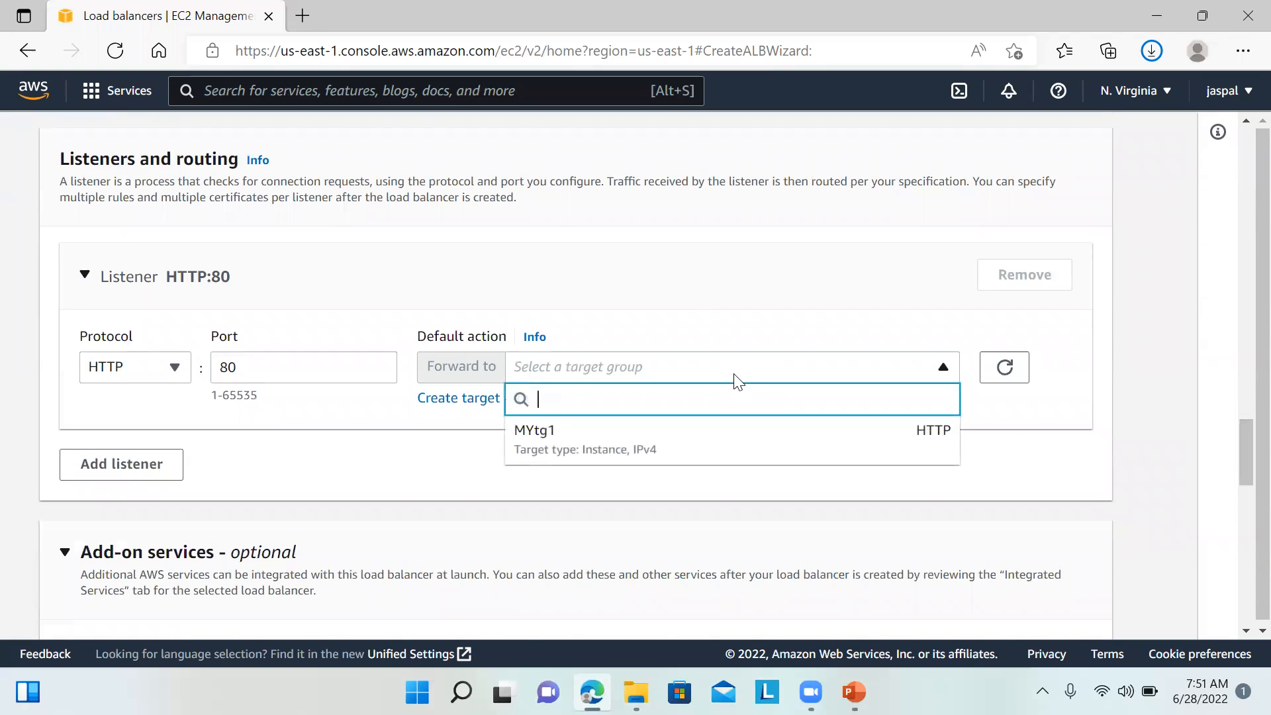
click(689, 447)
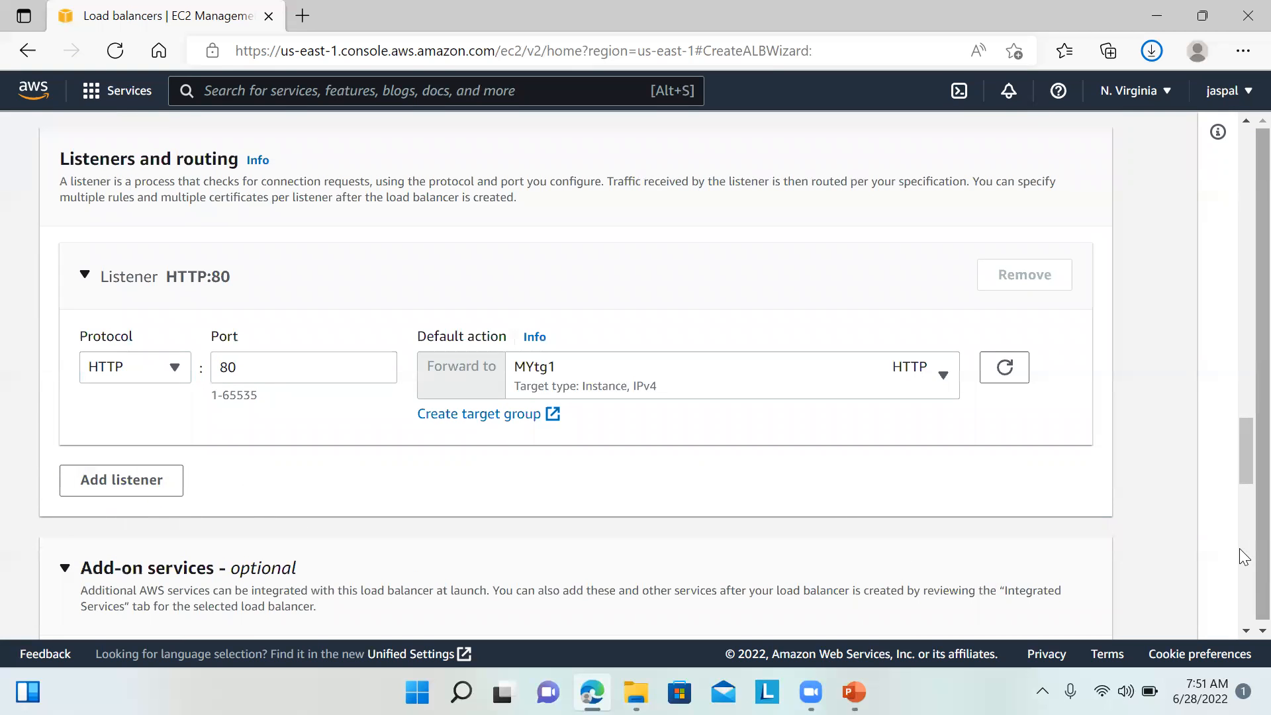
drag(1239, 441, 1239, 510)
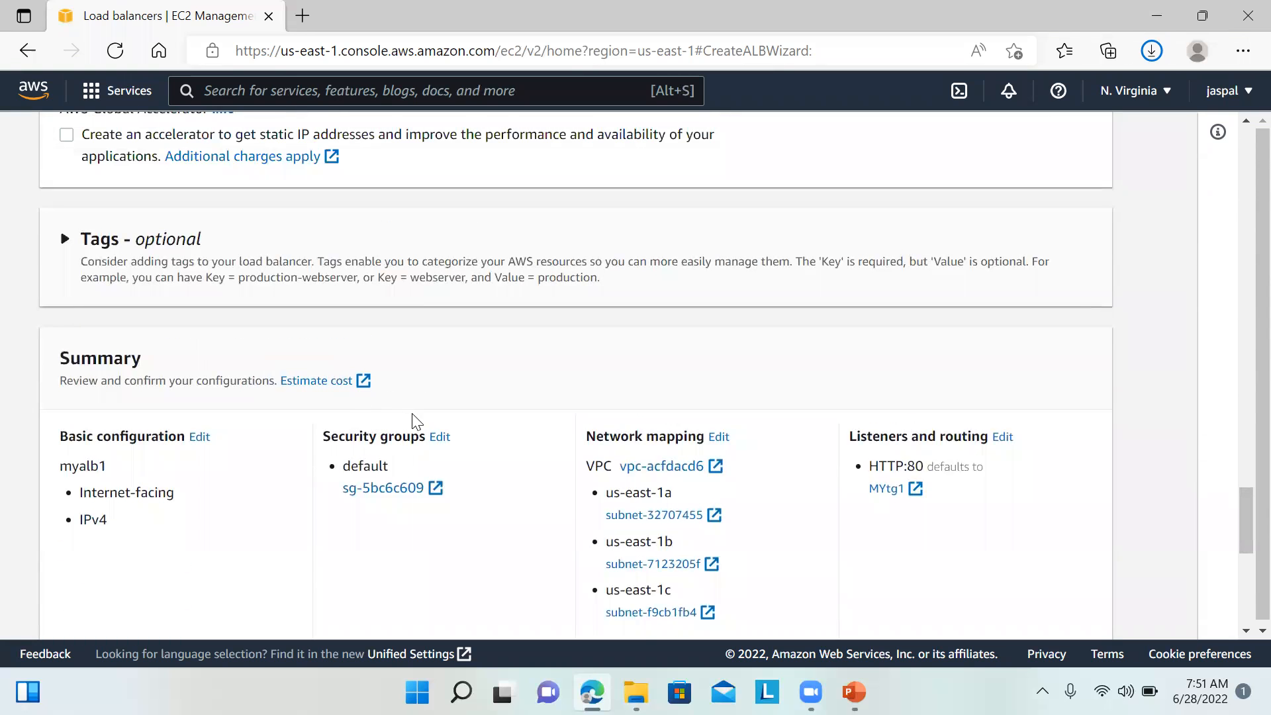
Step: Replace the default security group with myasgSecurityGroup and create the load balancer
click(439, 437)
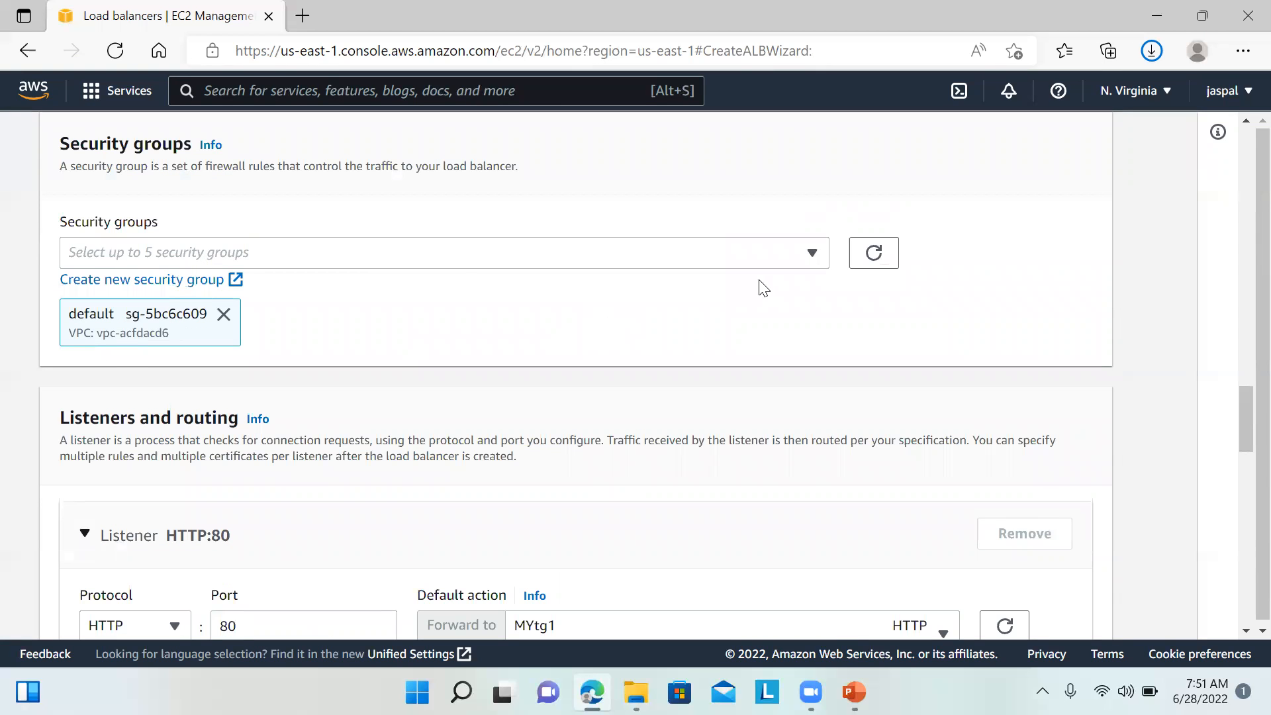
click(809, 254)
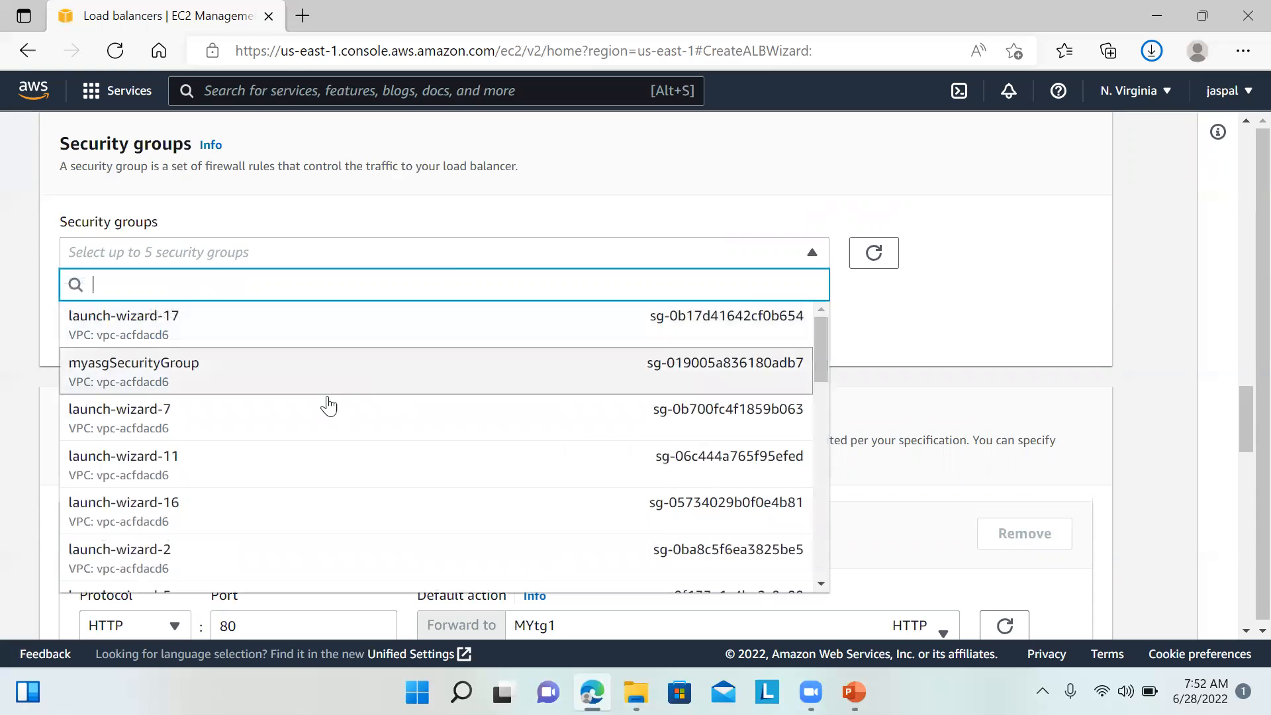
click(132, 374)
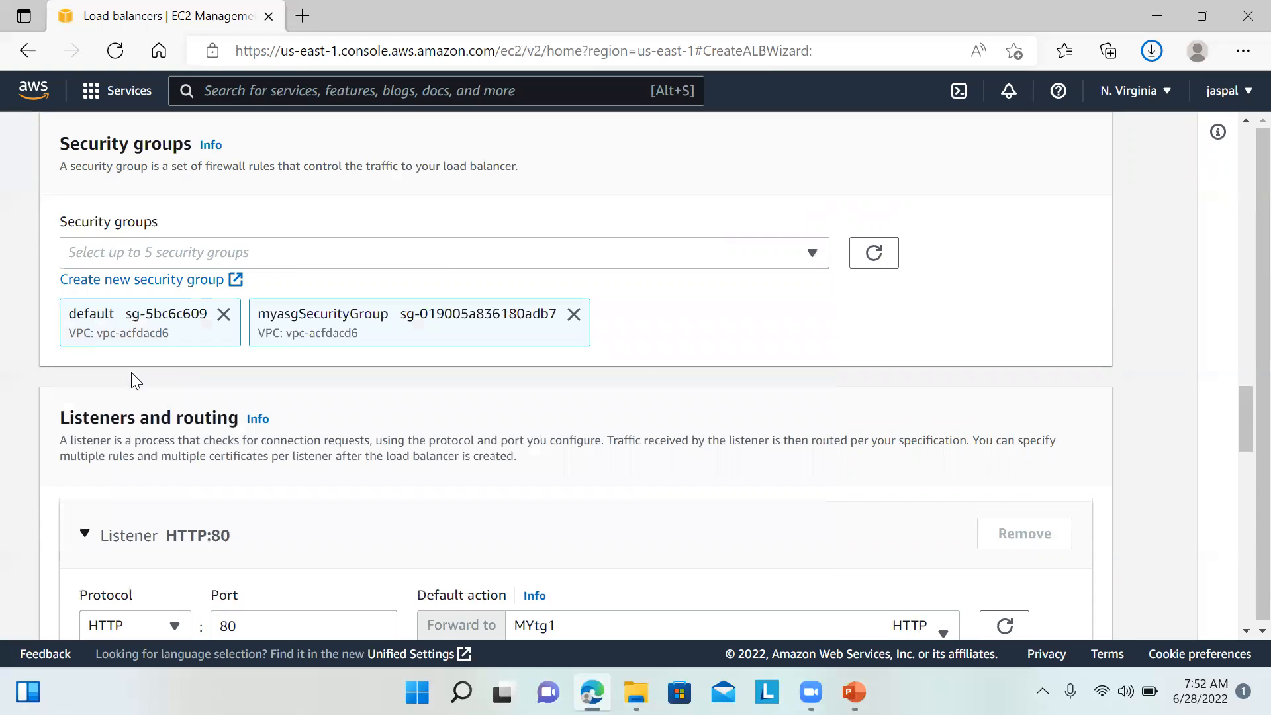
click(225, 319)
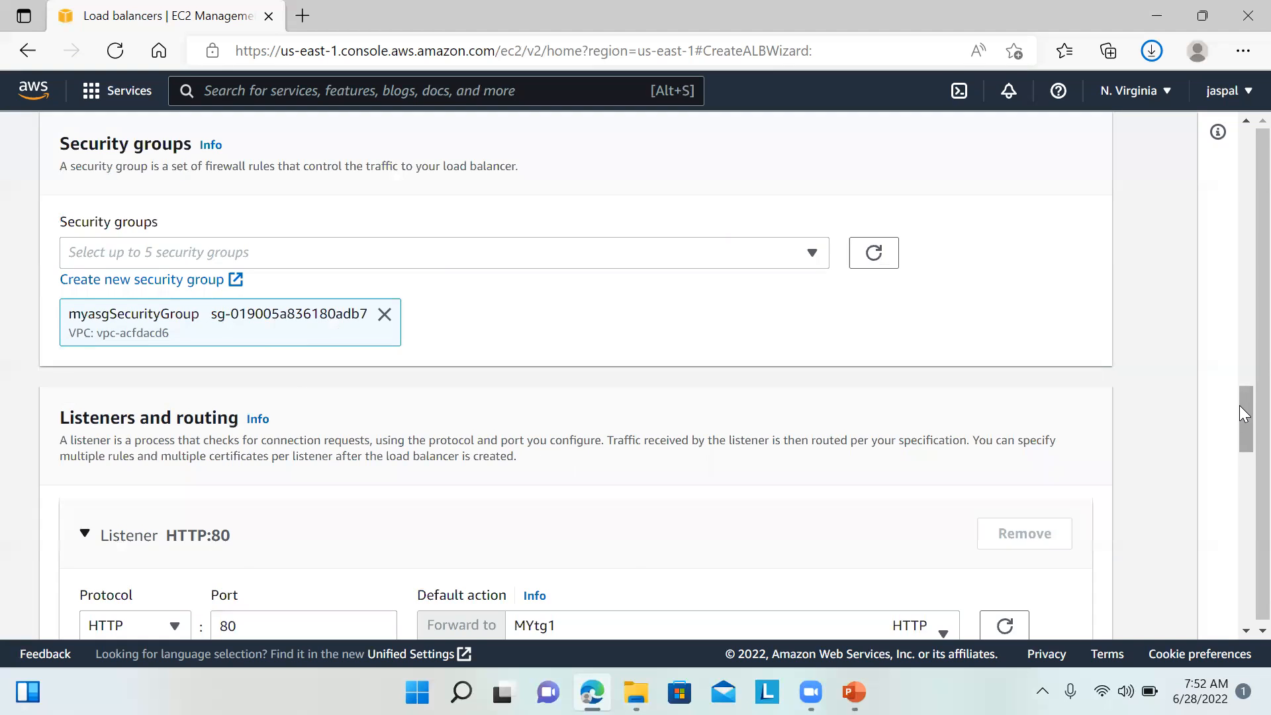
scroll(1242, 443, down, 3)
drag(1242, 452, 1249, 559)
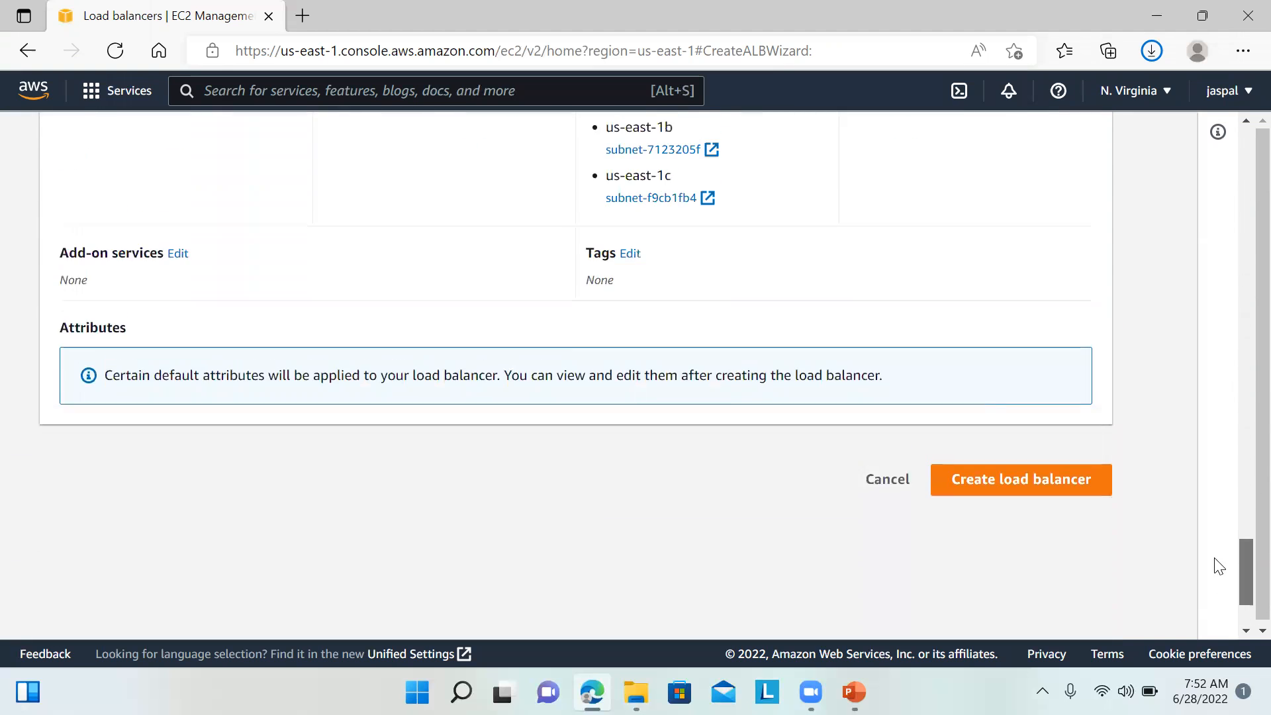
click(1023, 497)
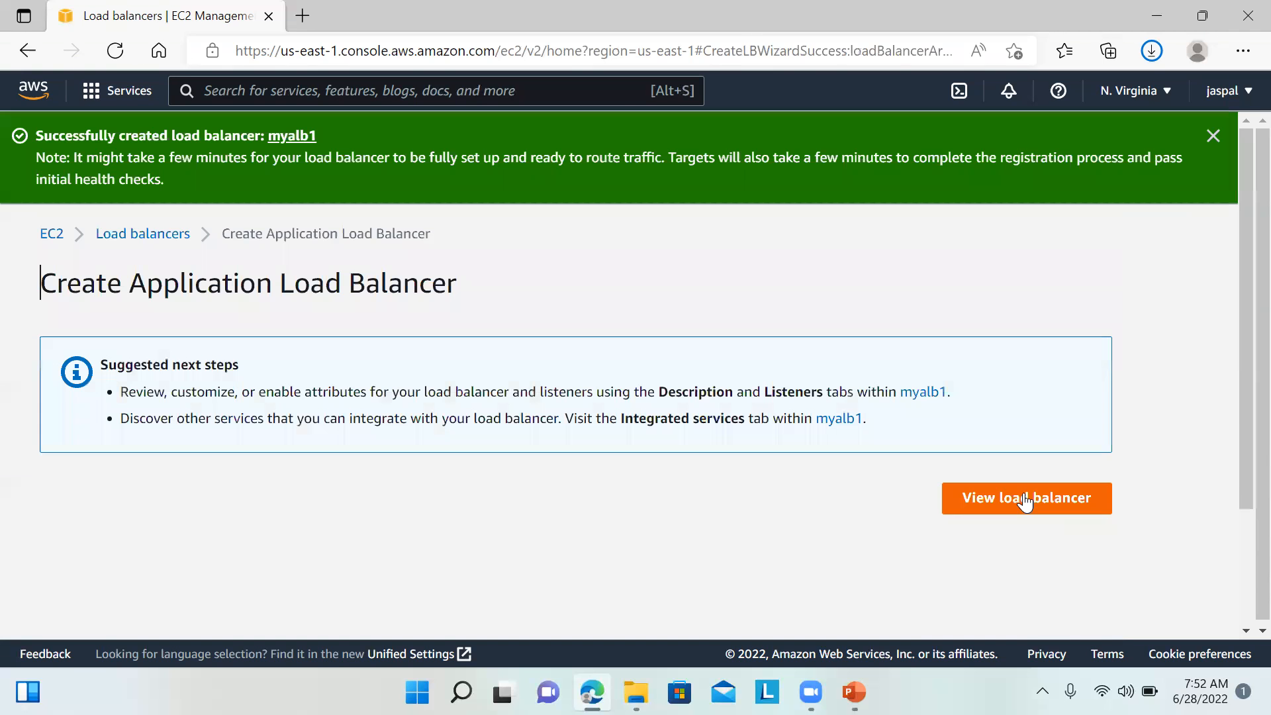
Step: View the provisioning load balancer myalb1, then start a new Auto Scaling group
click(983, 502)
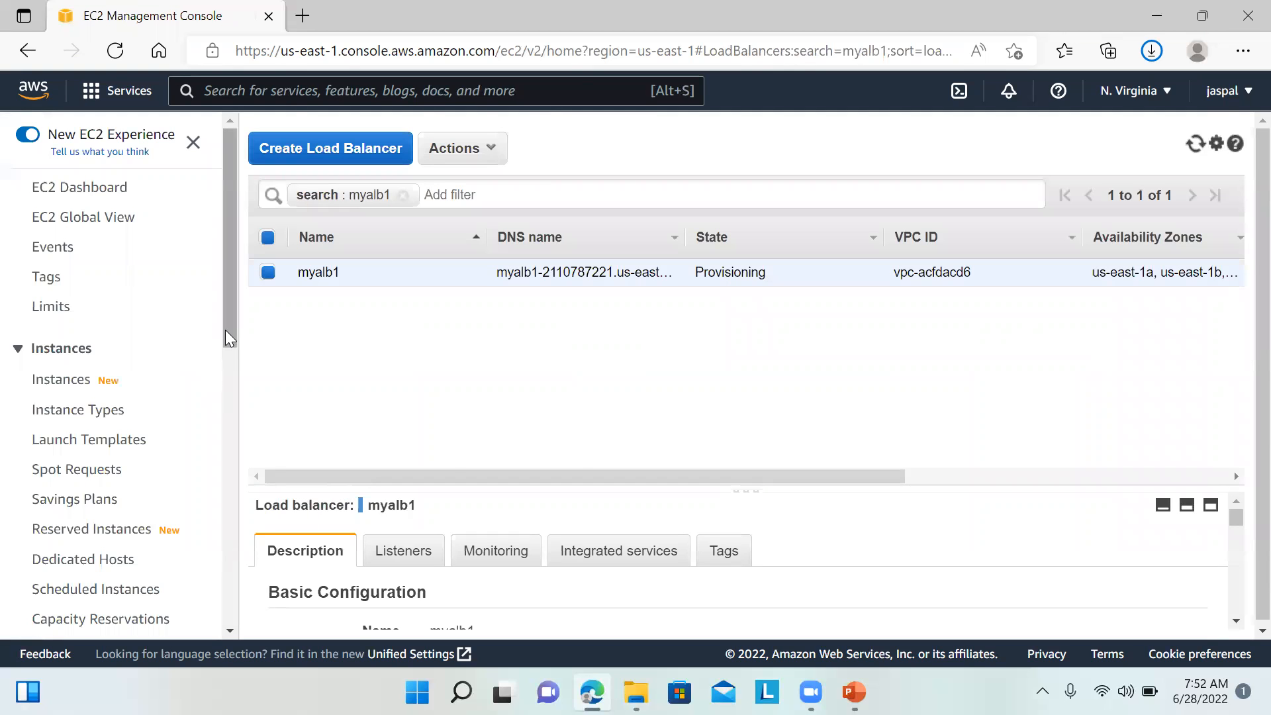
drag(225, 325, 227, 604)
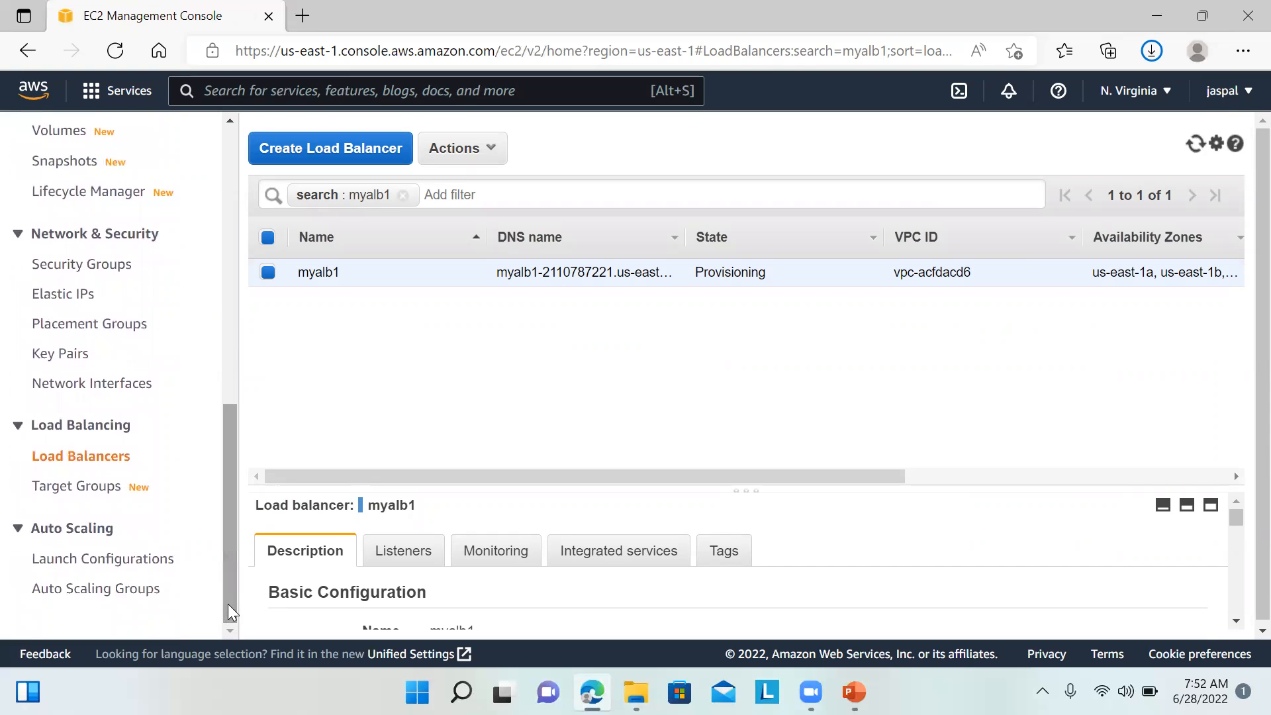
click(147, 598)
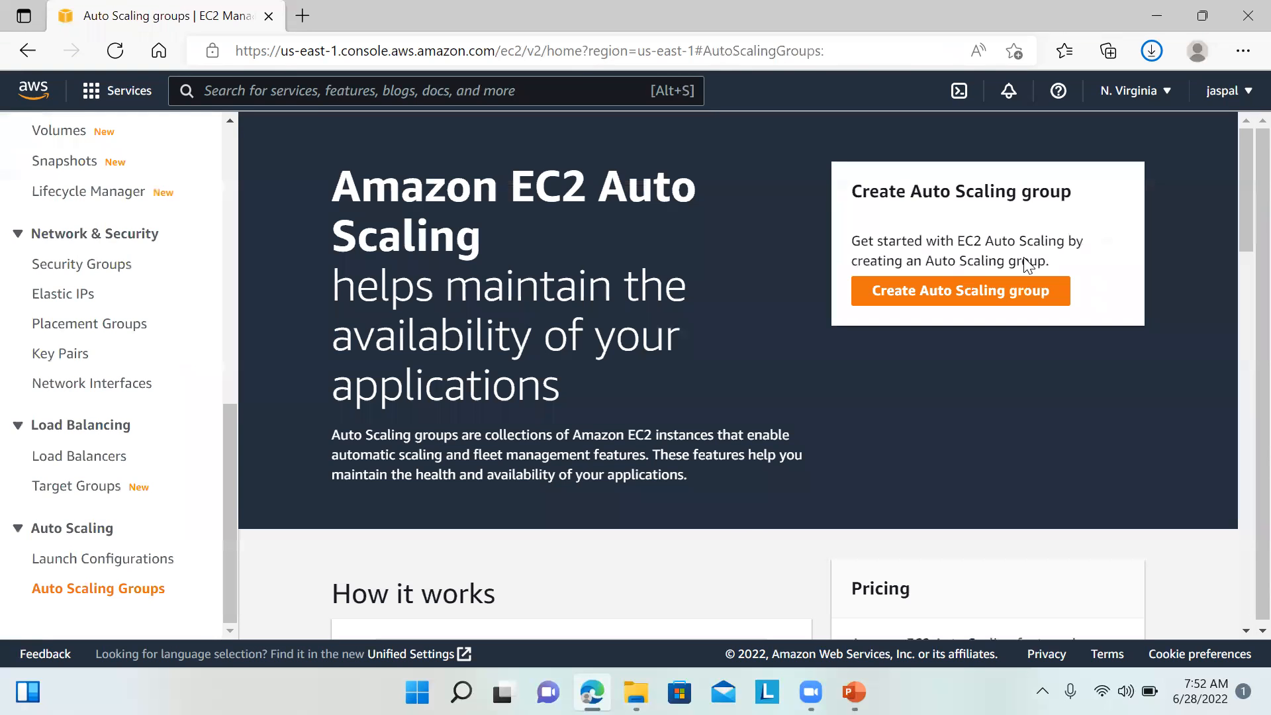
click(928, 291)
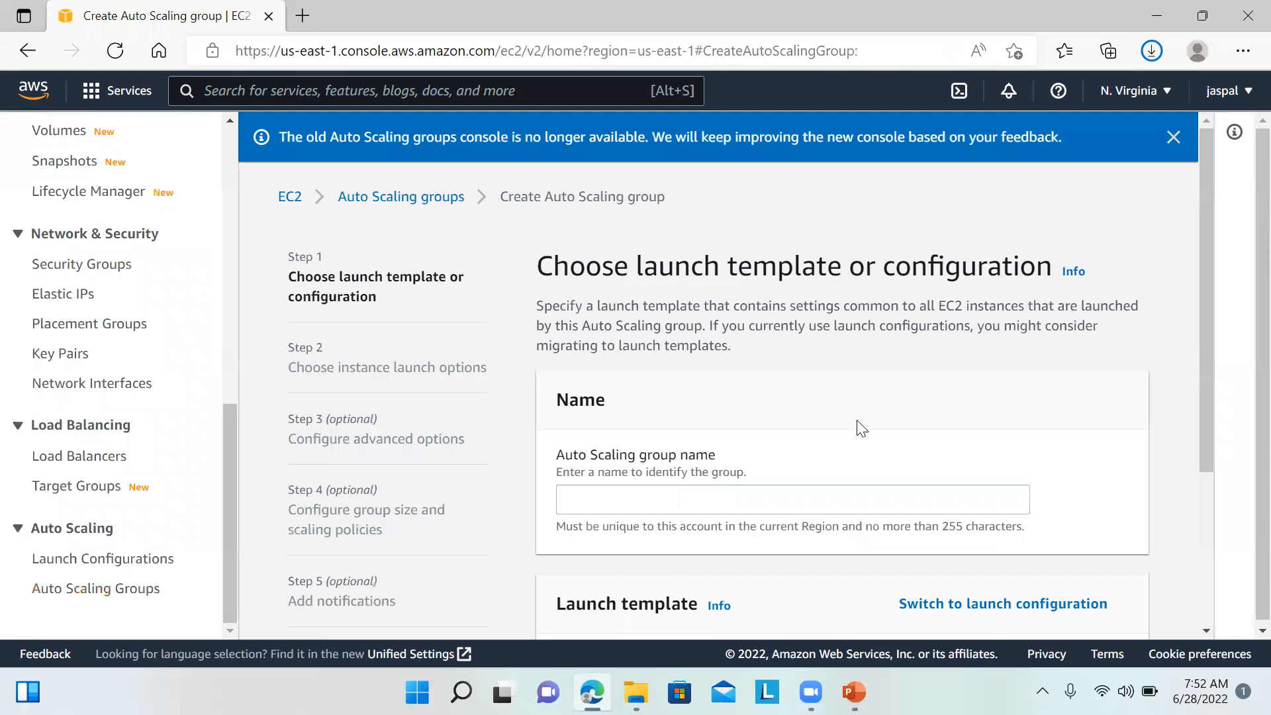
Step: Name the Auto Scaling group myasg1 and use launch template MYASGTemplate
click(719, 493)
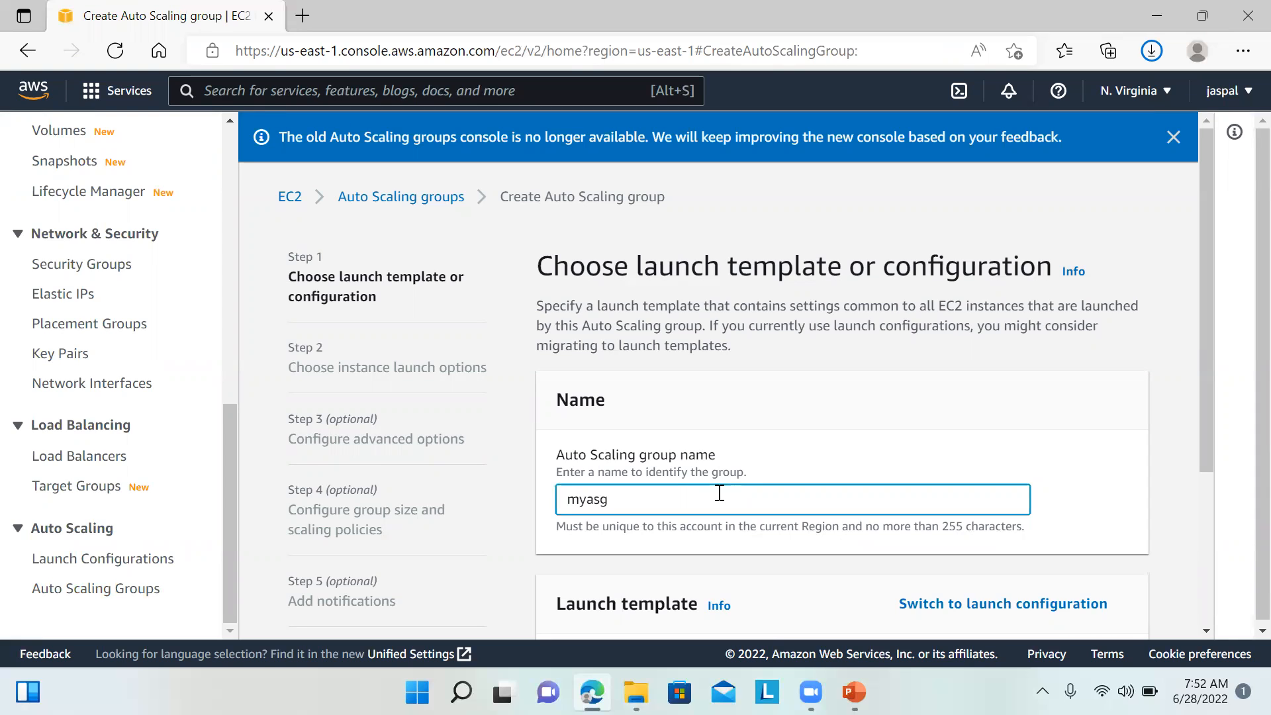
drag(1205, 344, 1201, 512)
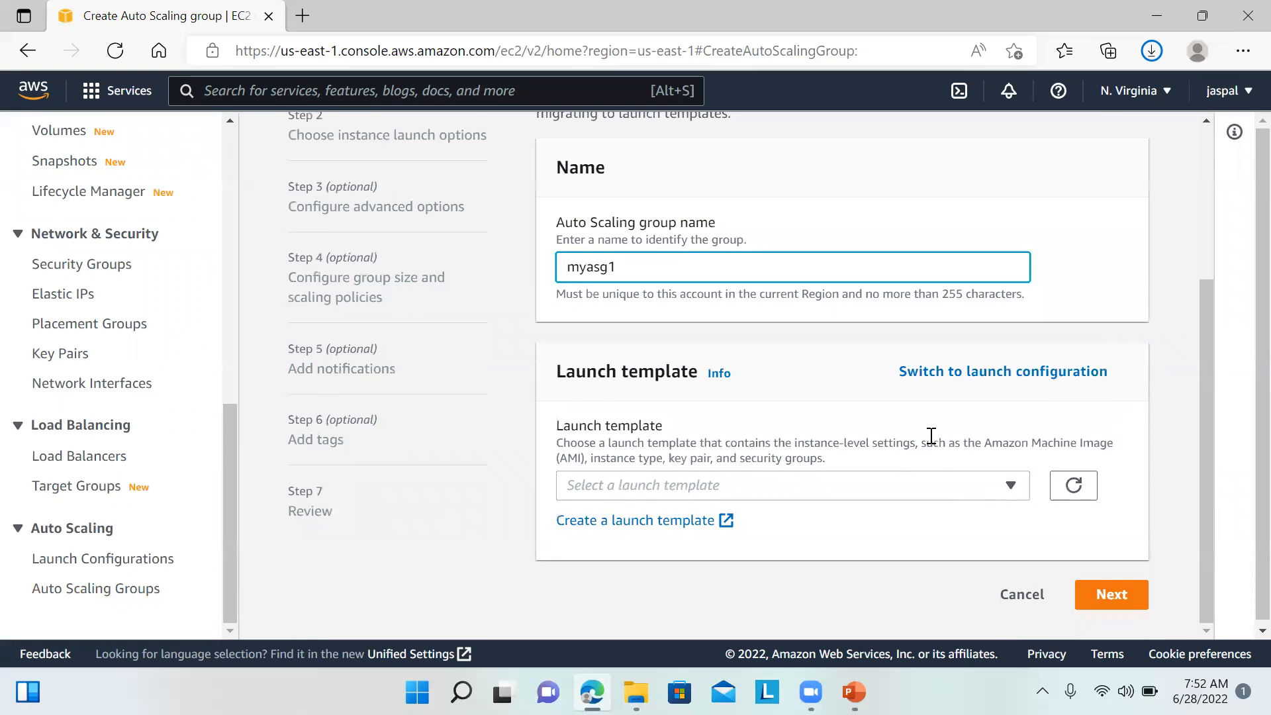
click(952, 495)
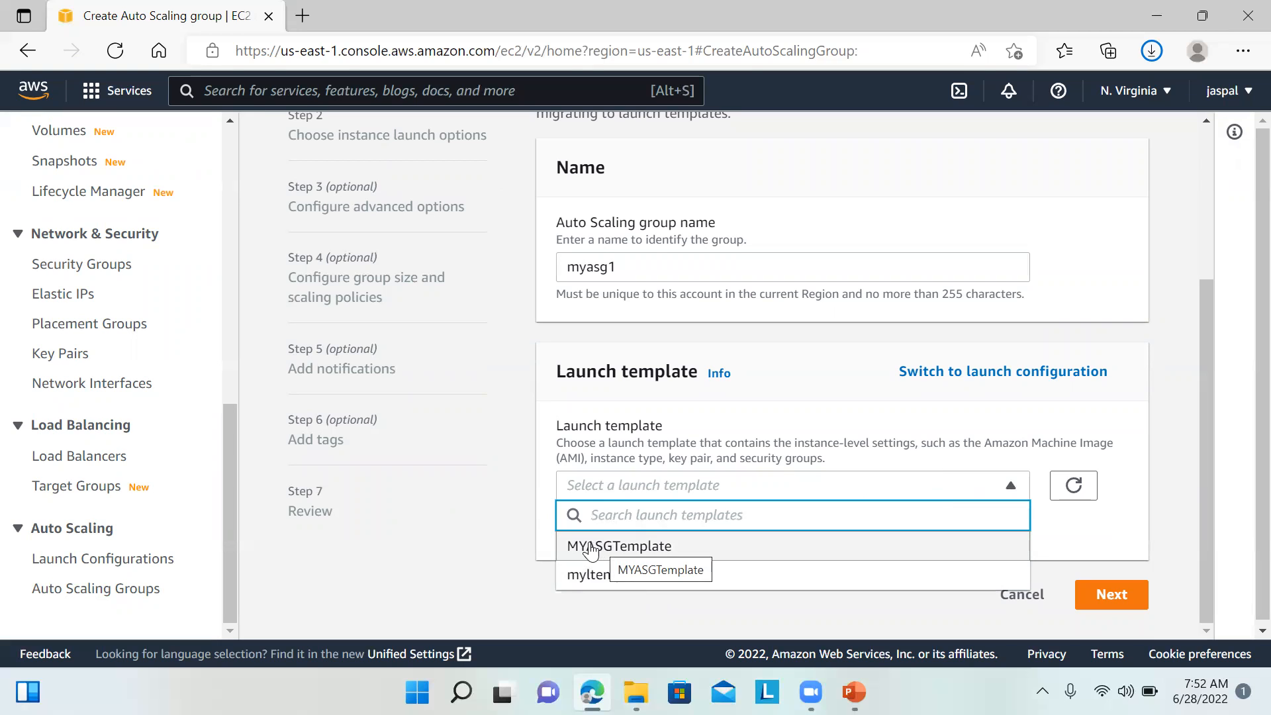
click(593, 548)
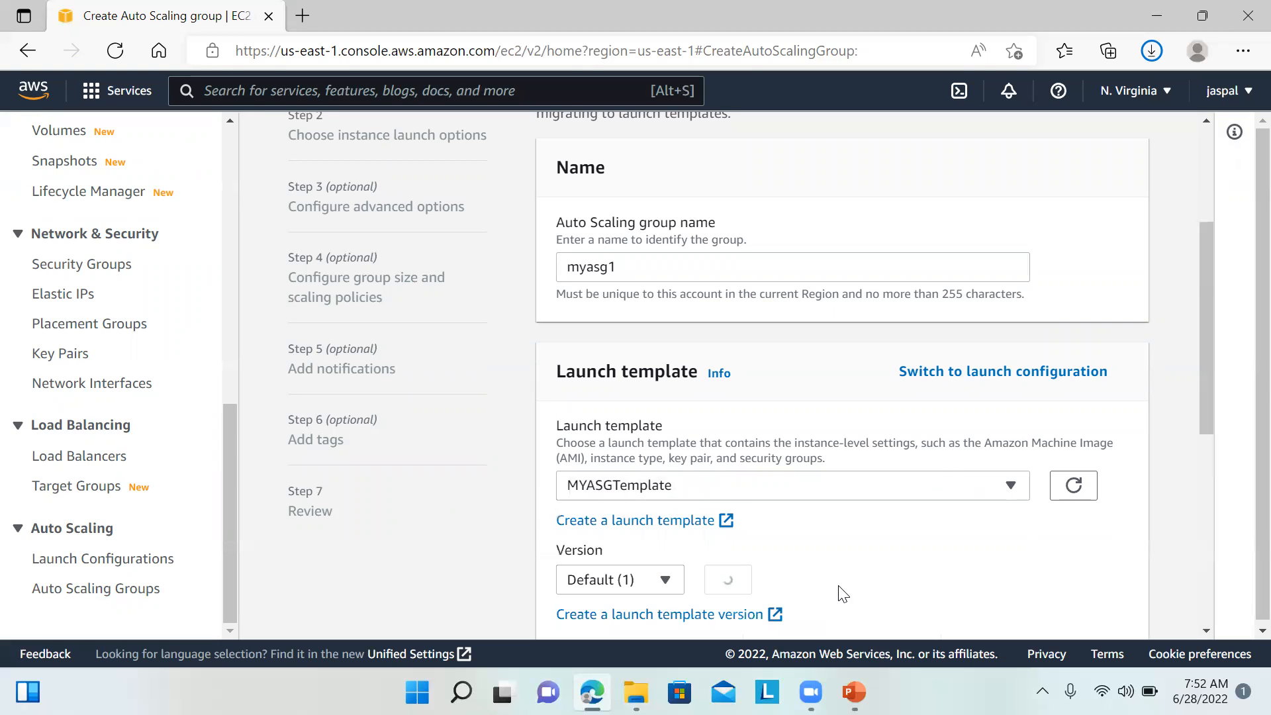
drag(1208, 370, 1173, 562)
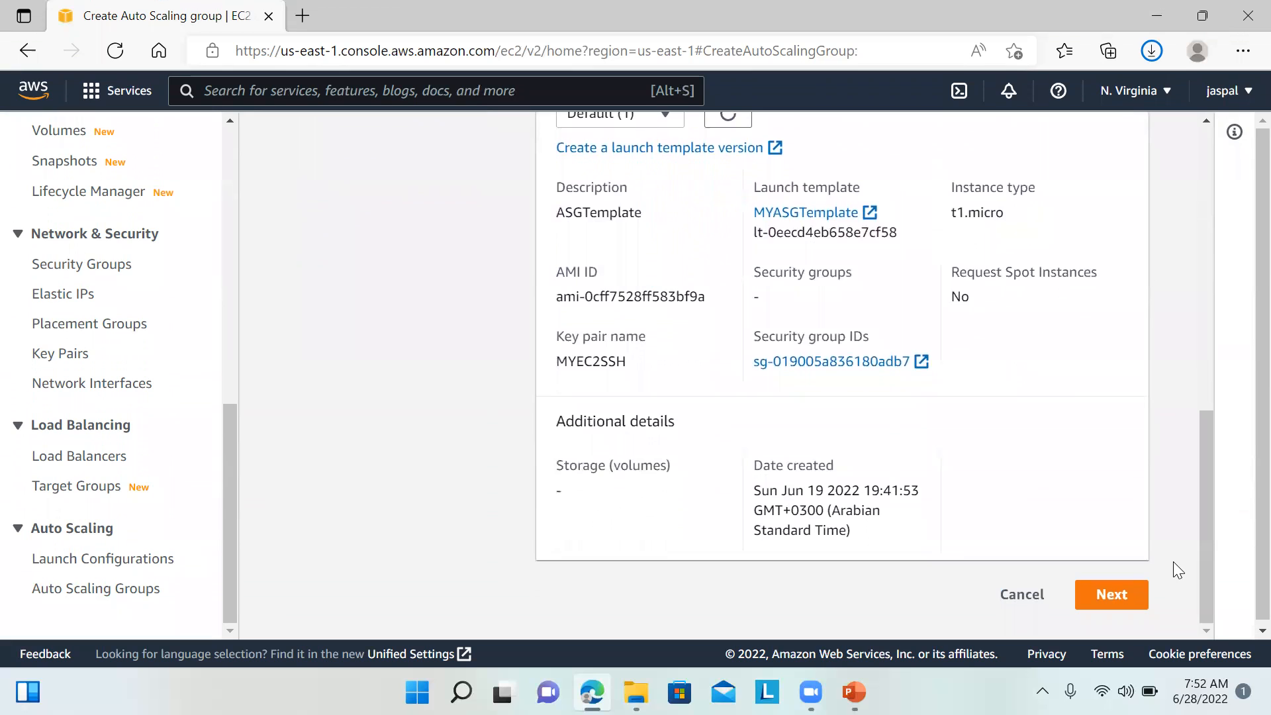
click(1102, 599)
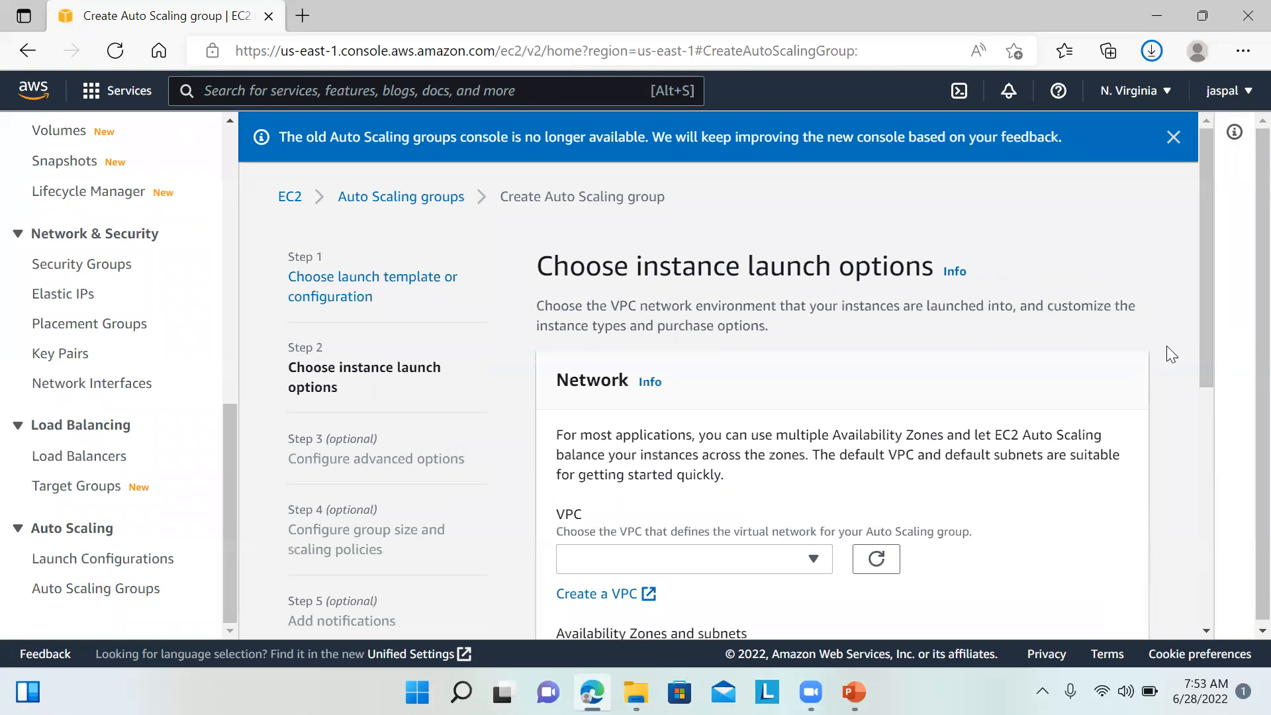
Step: Select default-VPC subnets in us-east-1a, us-east-1b and us-east-1c for the group
drag(1209, 343, 1199, 571)
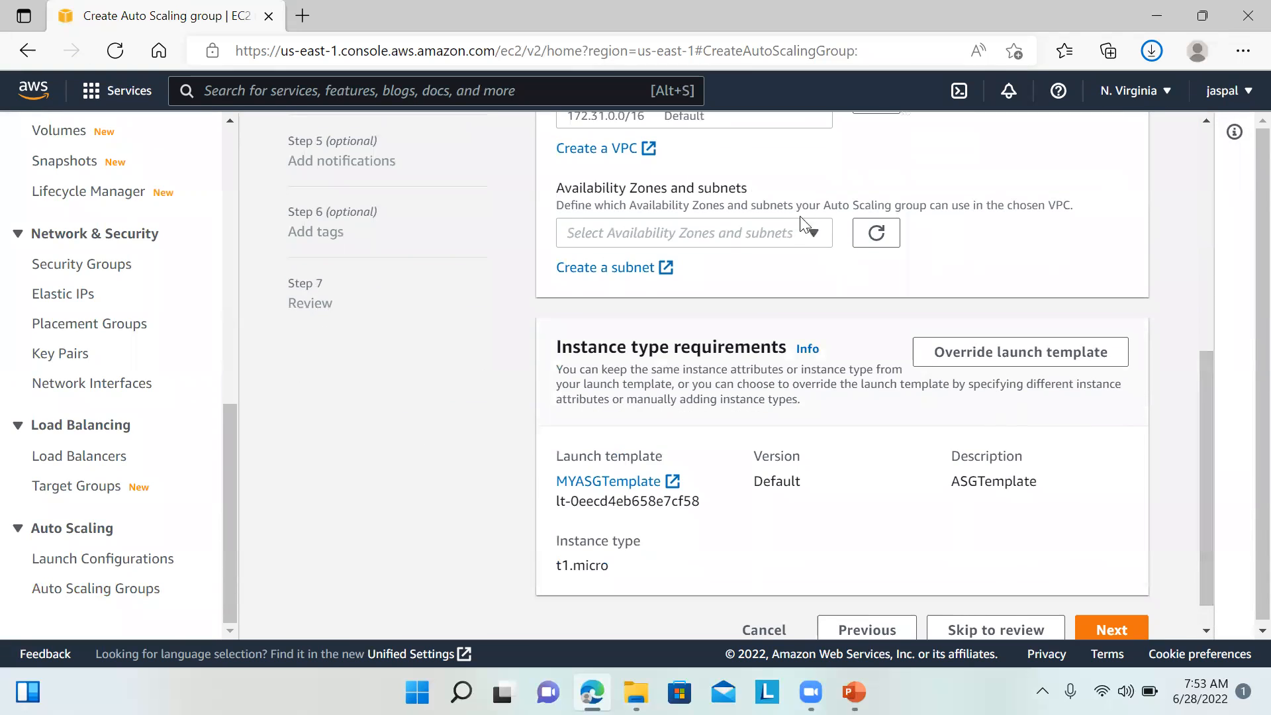
click(809, 234)
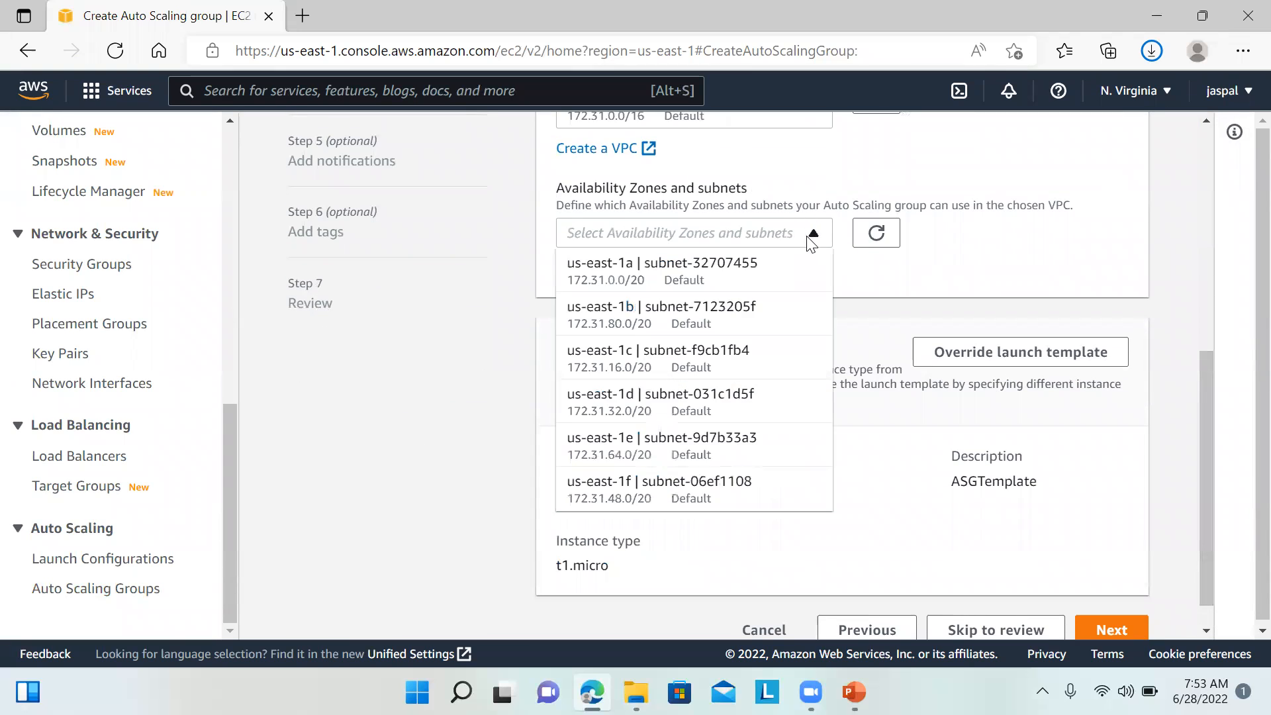
click(728, 263)
click(714, 323)
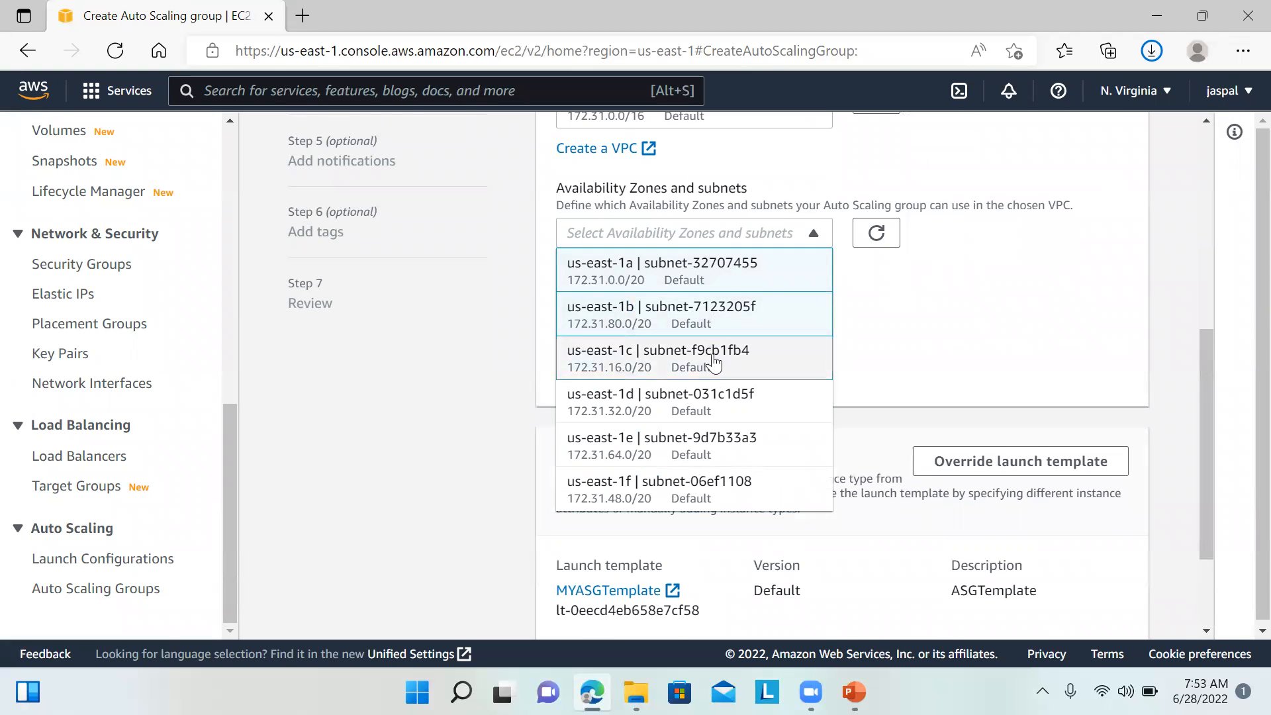
click(711, 359)
click(1150, 395)
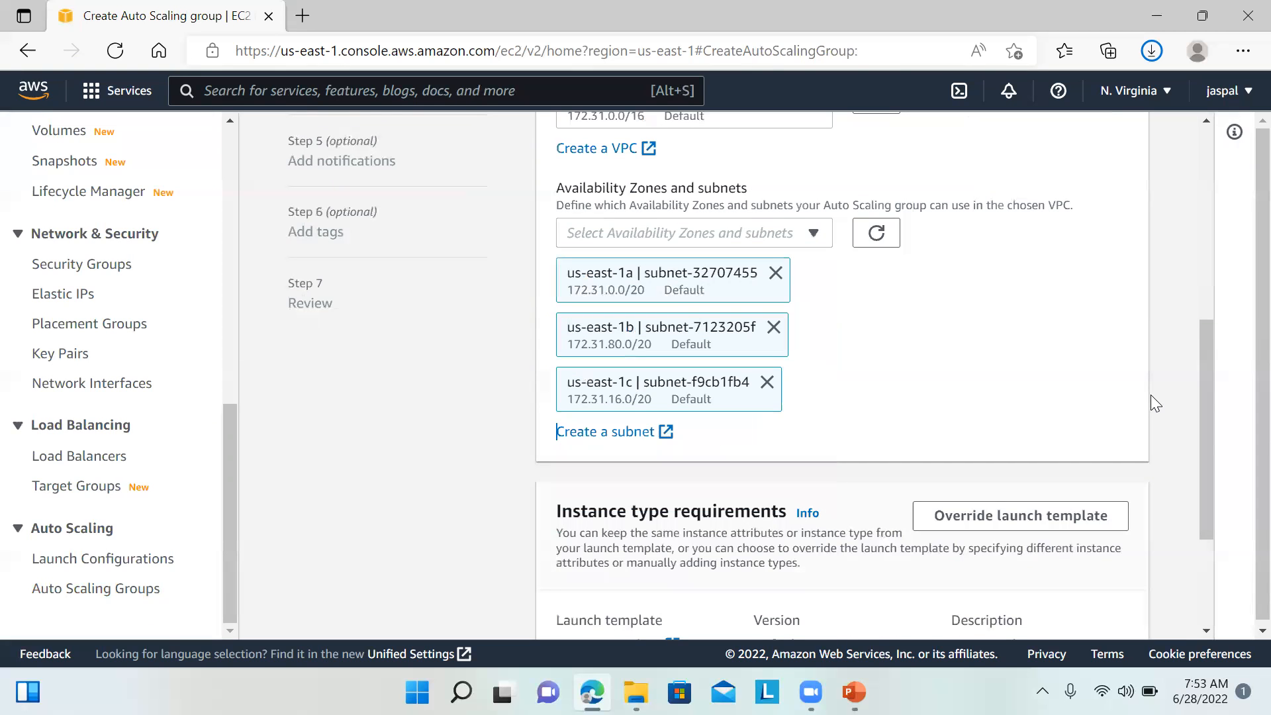
drag(1211, 528, 1199, 568)
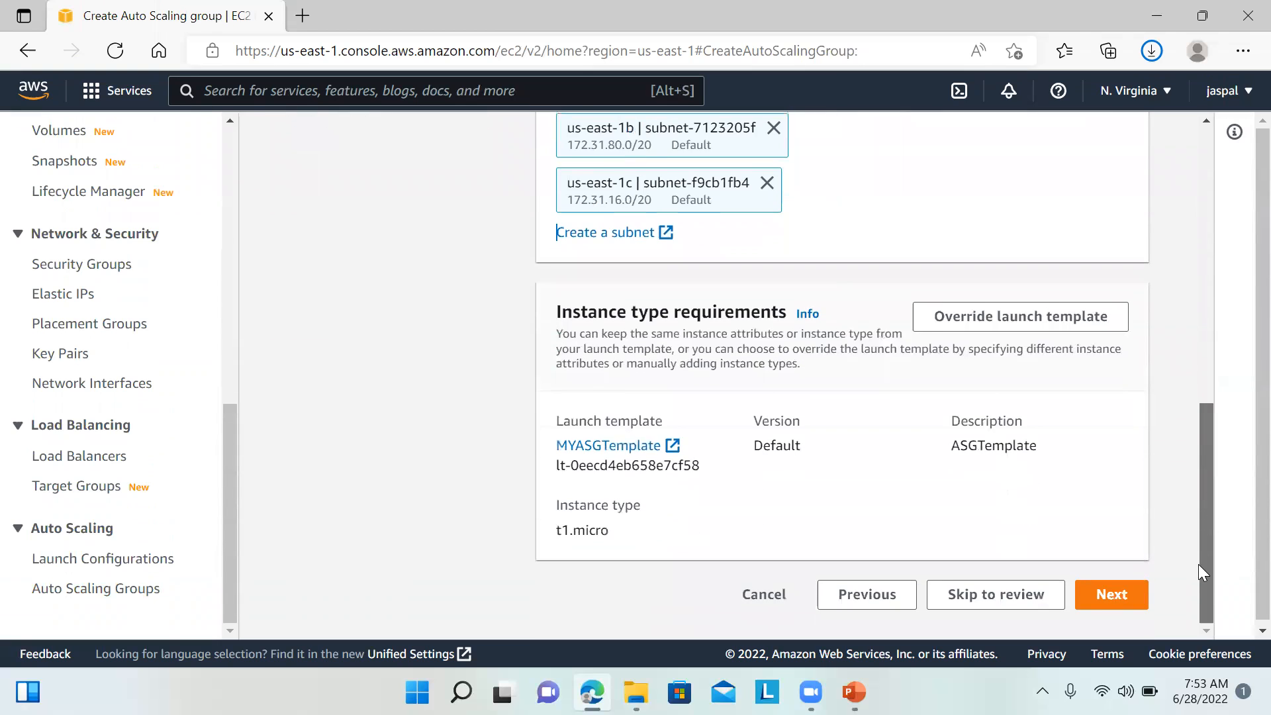
Step: Attach the group to the existing load balancer through target group MYtg1 | HTTP
click(1121, 608)
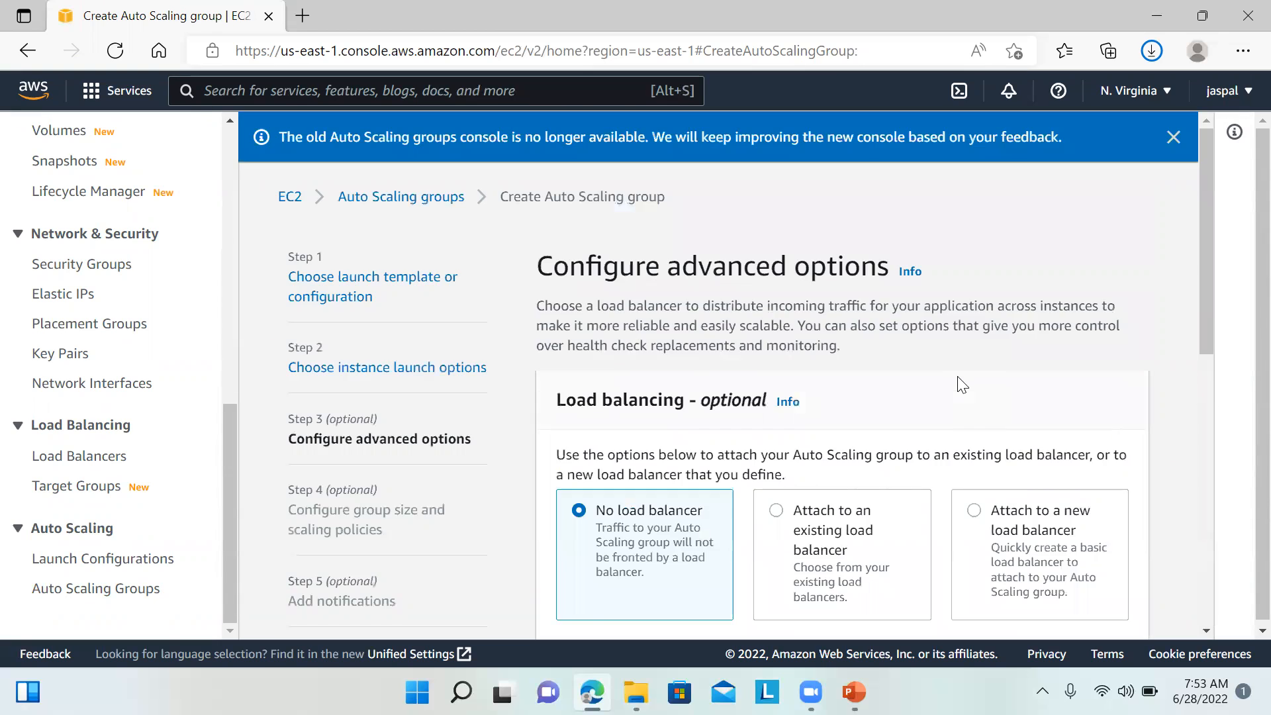
click(832, 515)
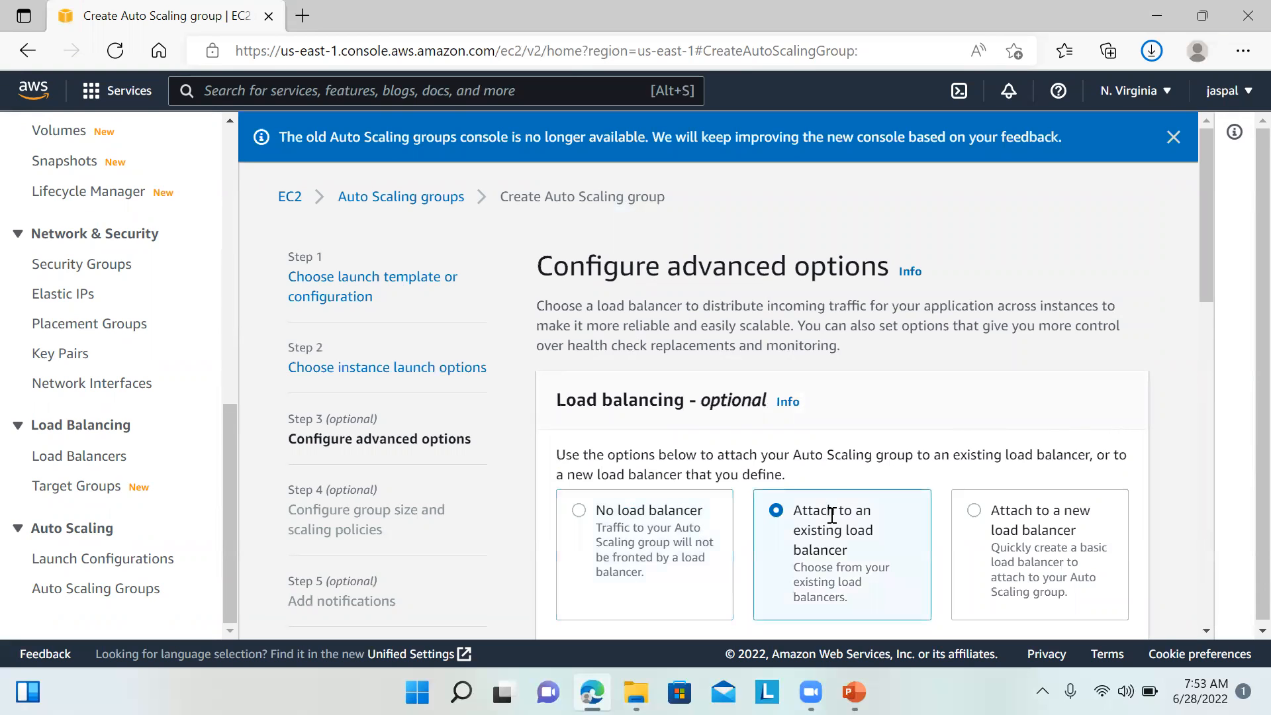
drag(1204, 267, 1202, 434)
click(1044, 482)
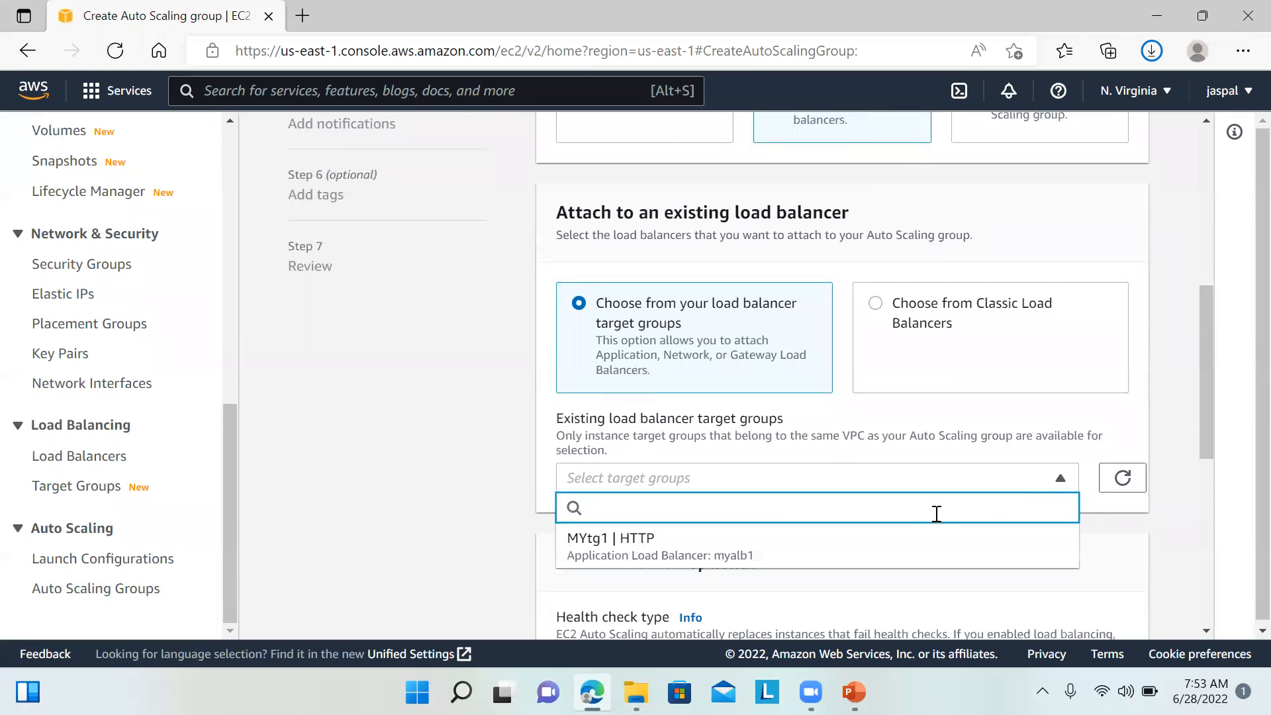
click(885, 547)
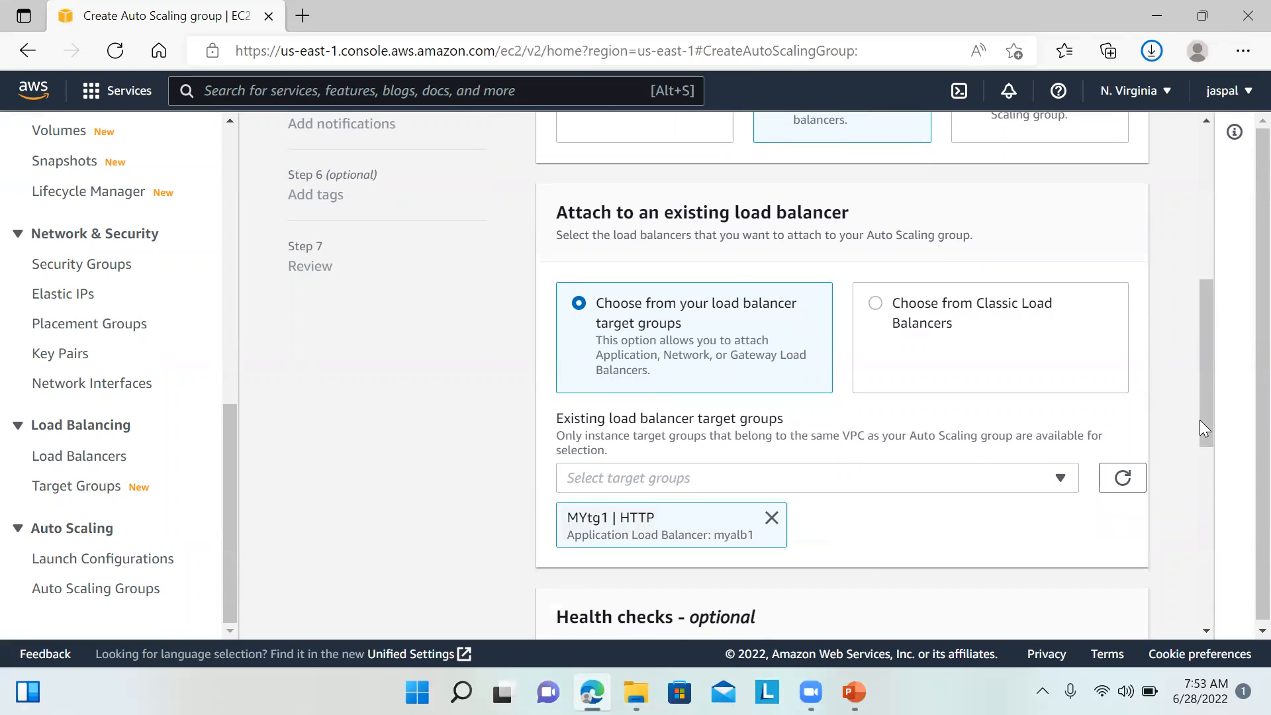
drag(1206, 417, 1193, 594)
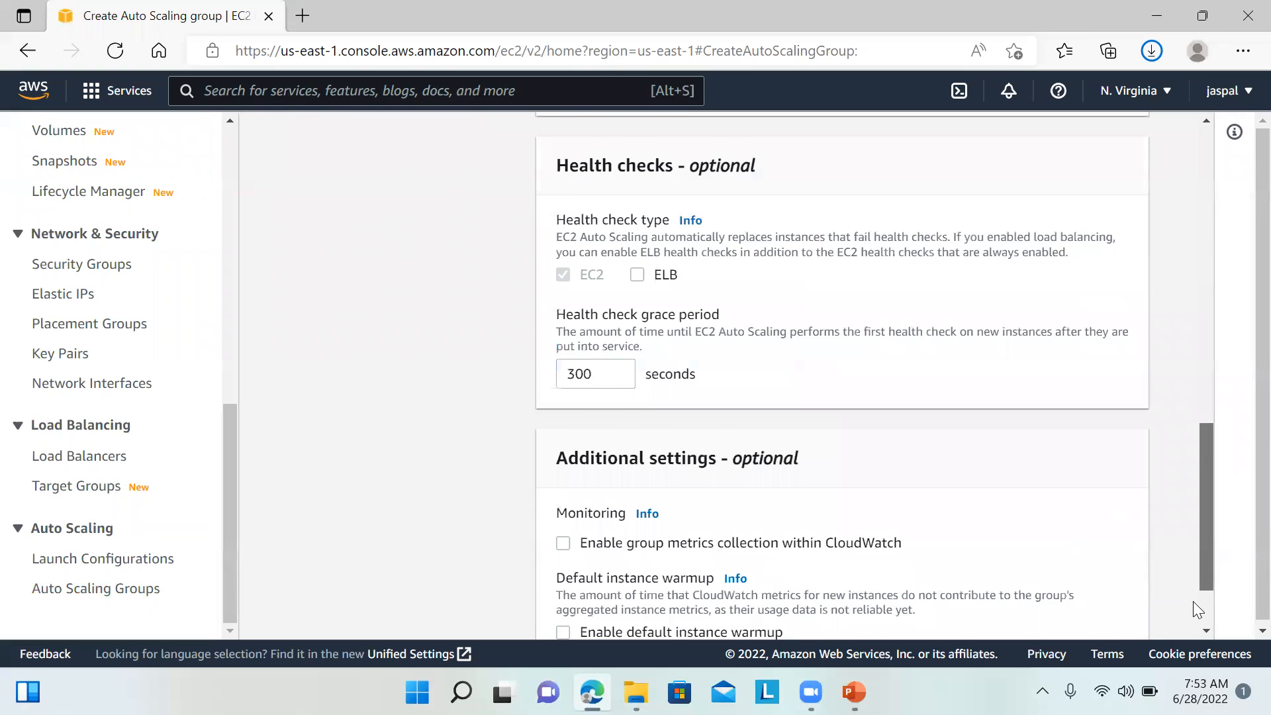
scroll(1193, 602, down, 2)
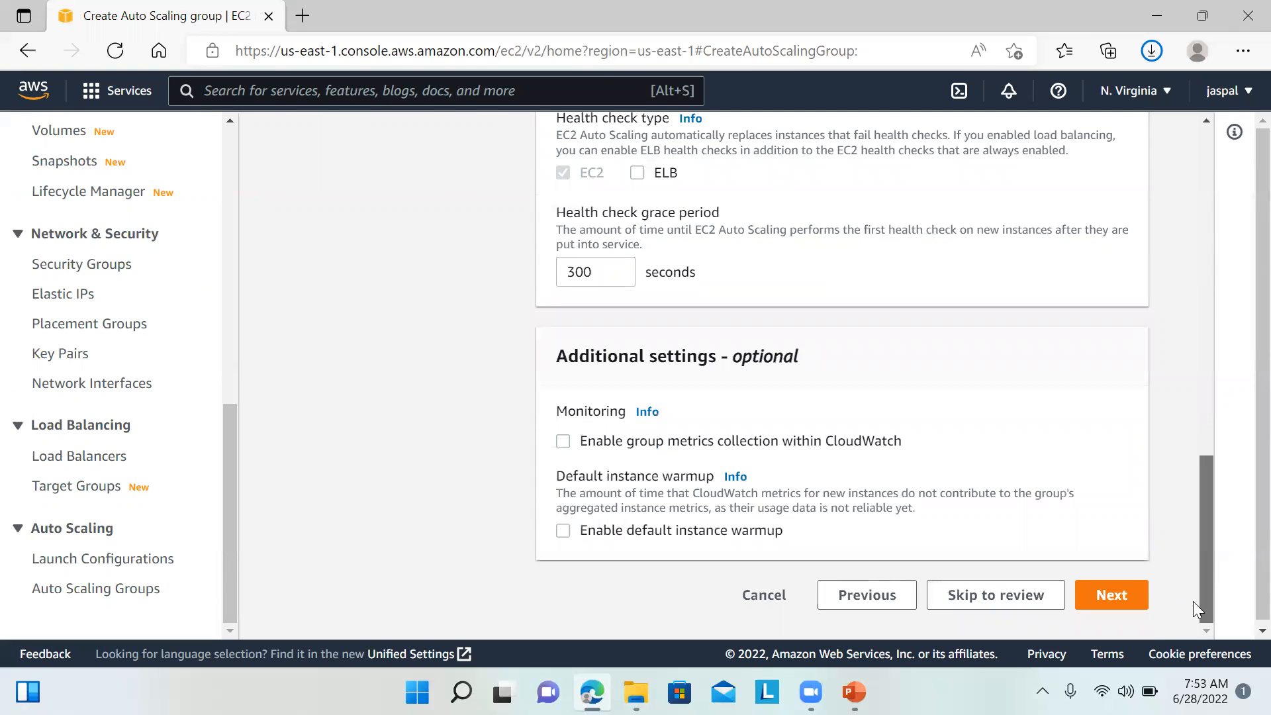
Step: Keep capacity 1–1 with no scaling policy, skip notifications and tags, and reach Review
click(1125, 598)
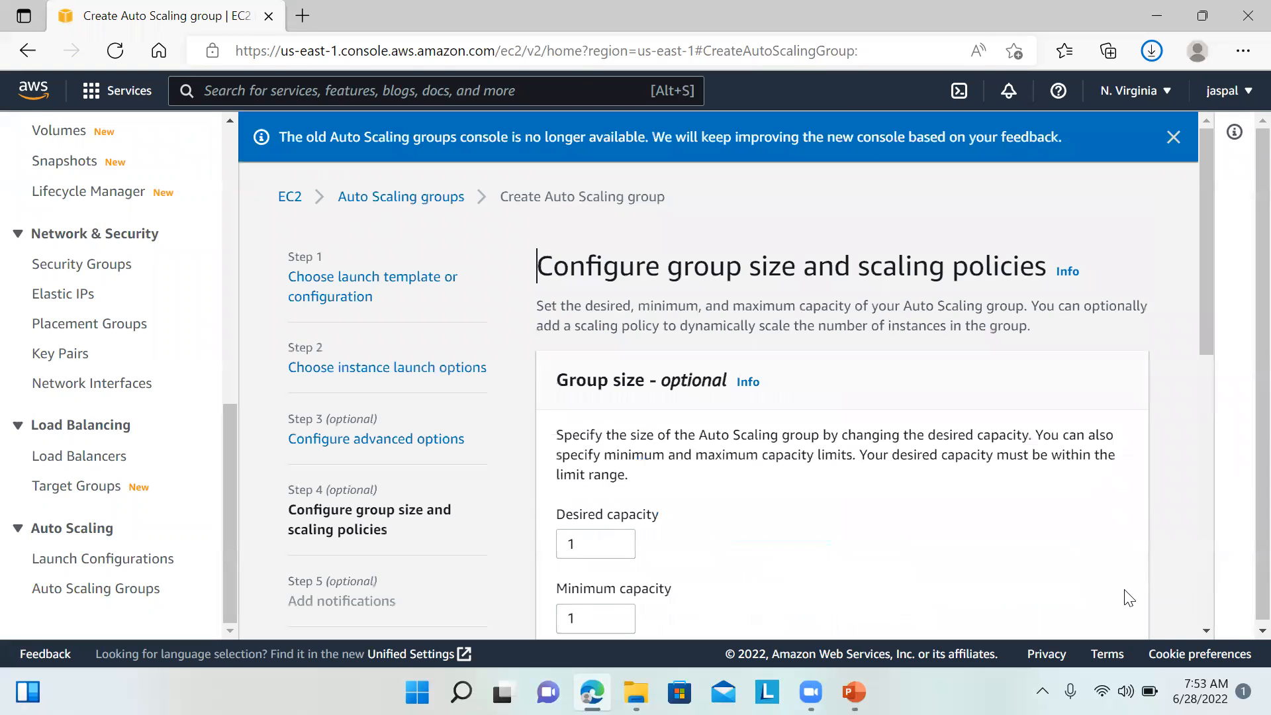
drag(1206, 304, 1188, 445)
scroll(1188, 445, down, 1)
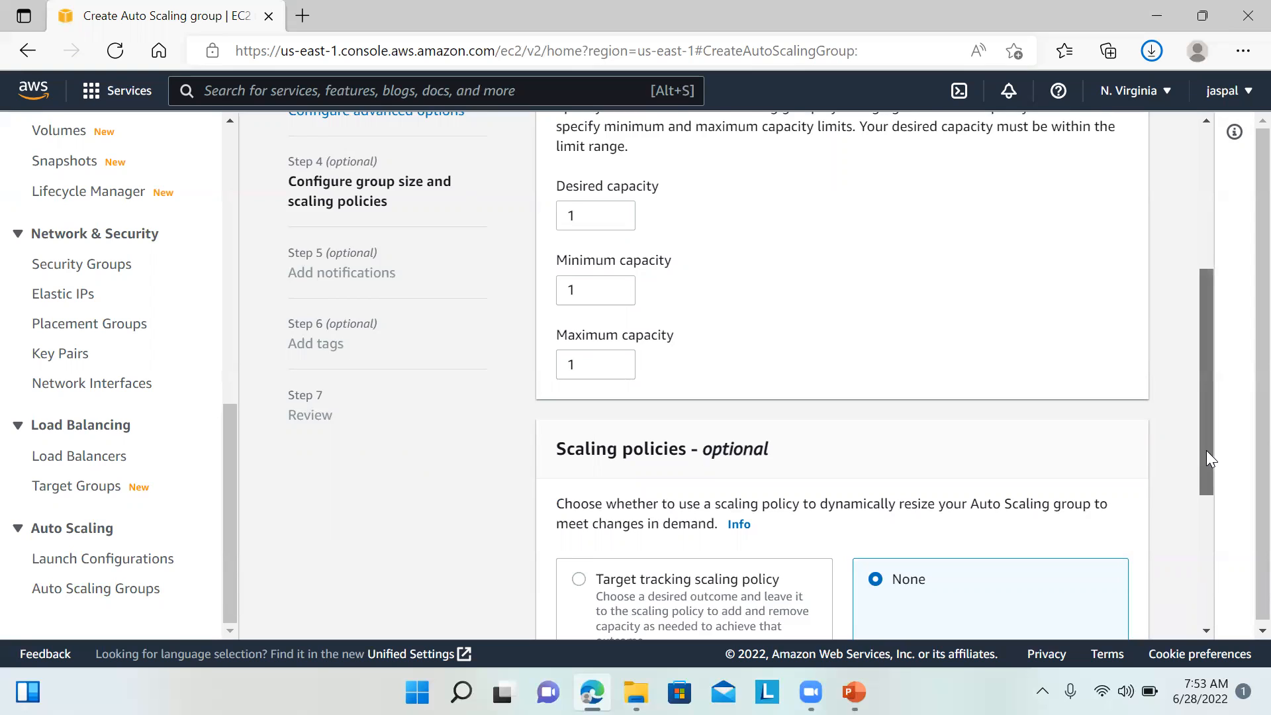
scroll(986, 504, down, 3)
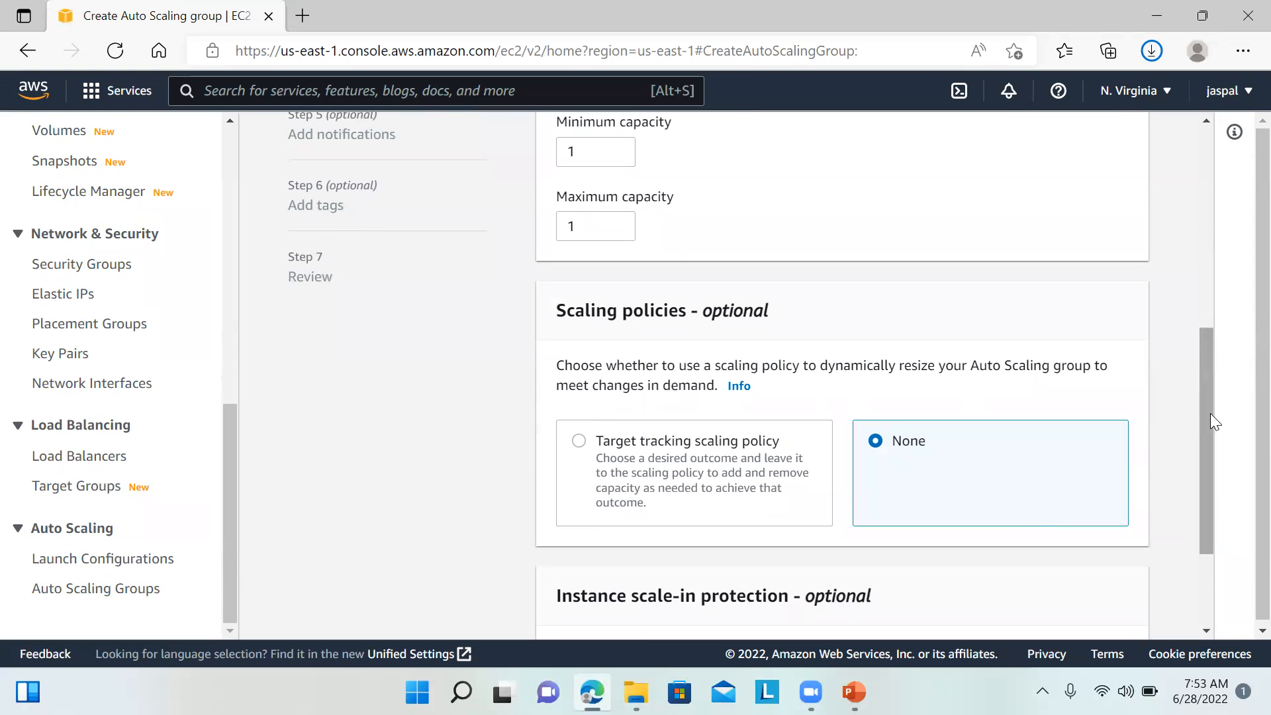
drag(1212, 414, 1182, 515)
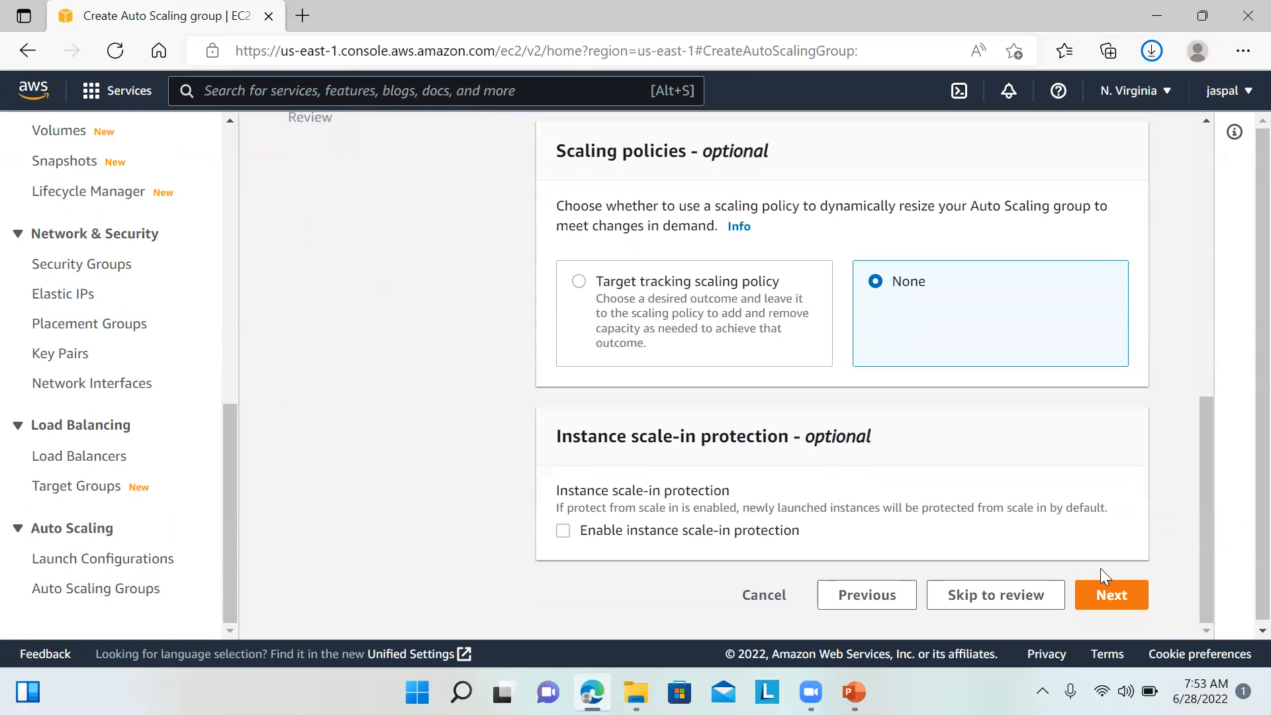
click(1102, 597)
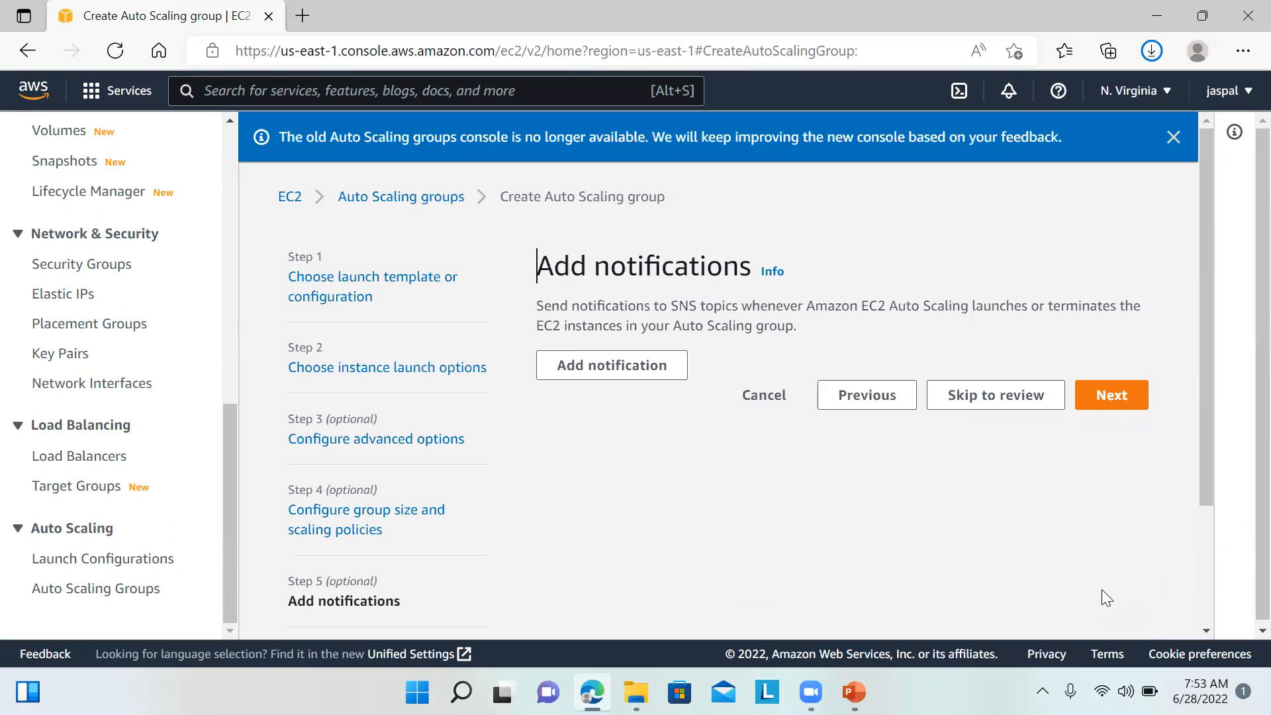
click(1100, 398)
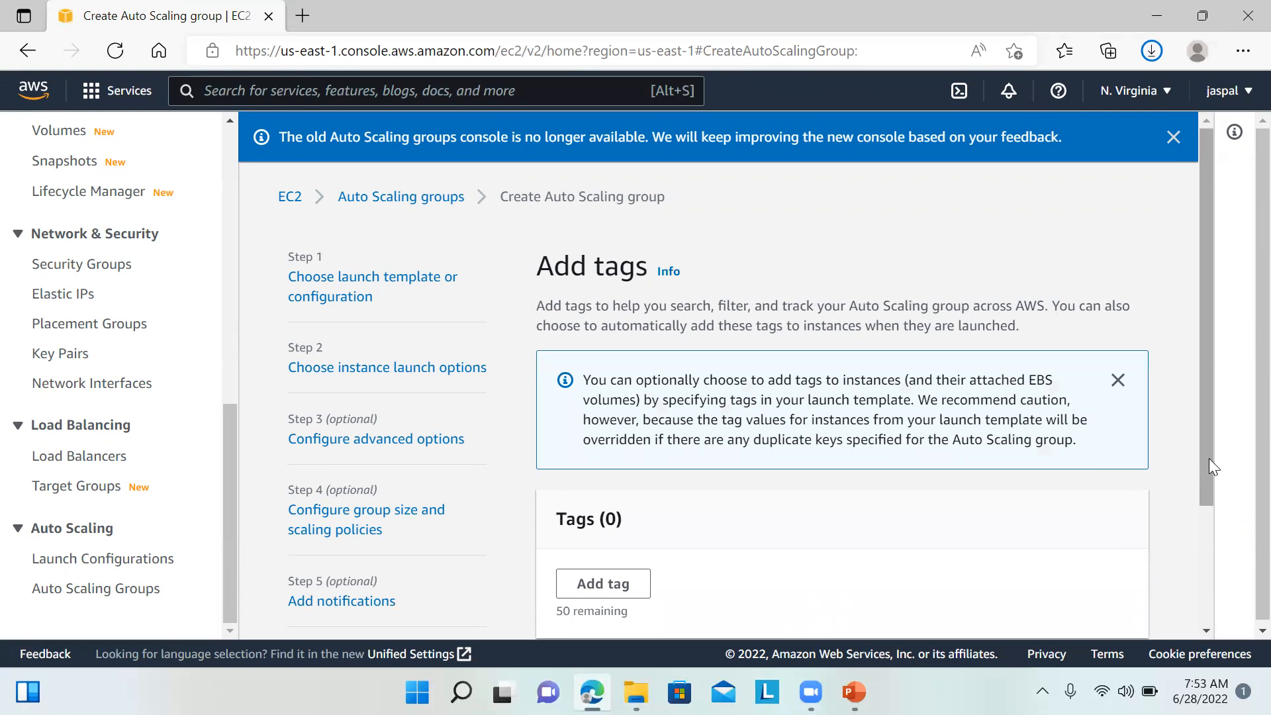
drag(1211, 477, 1206, 590)
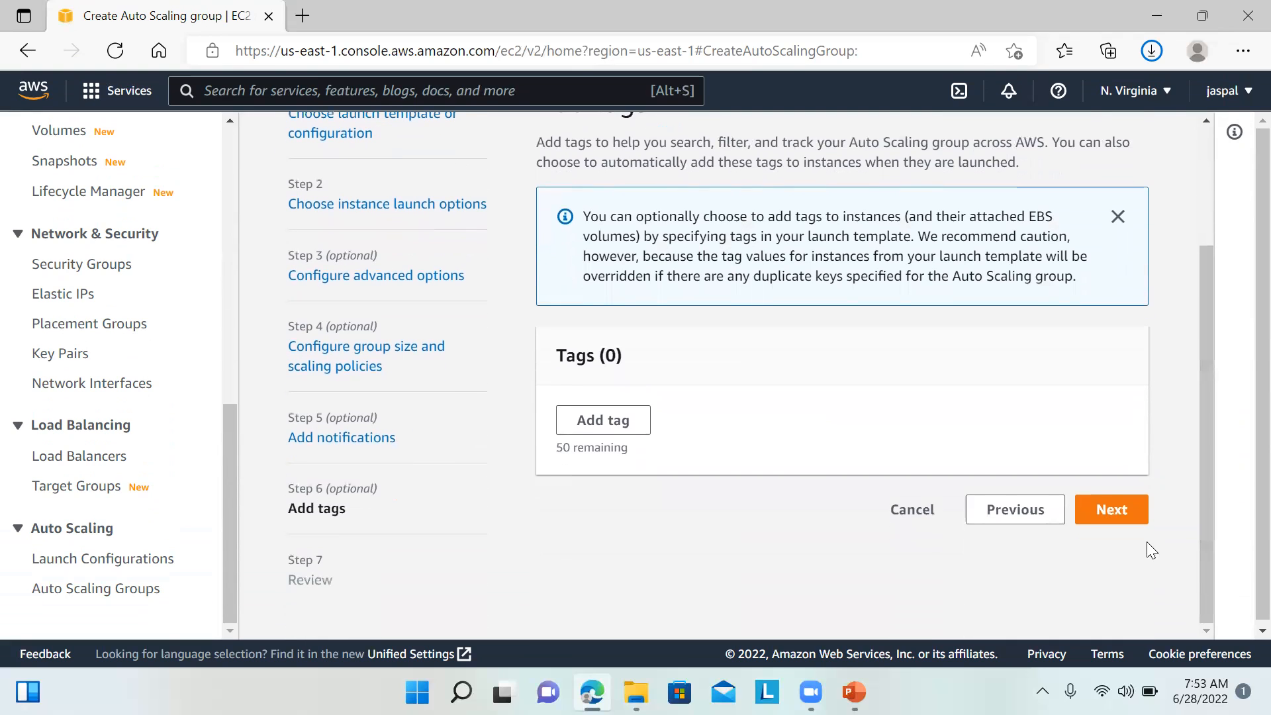
click(1120, 515)
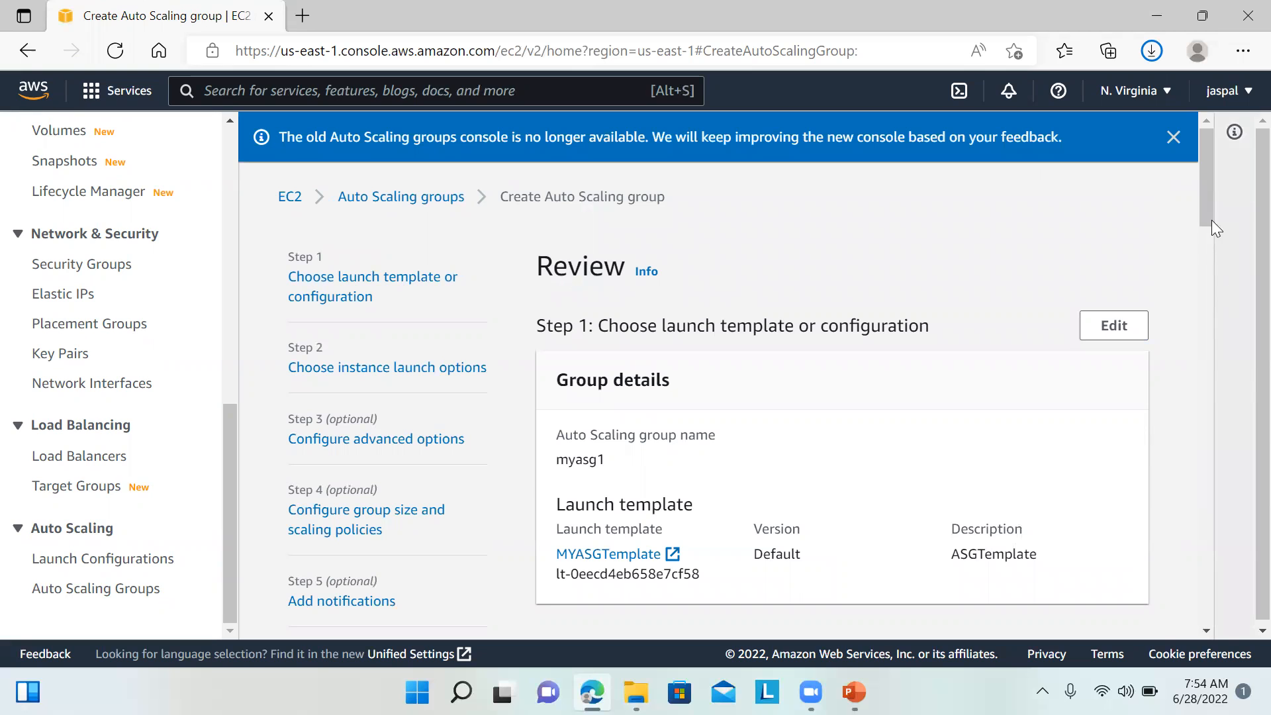
Step: Review myasg1's settings, including minimum capacity, and create the Auto Scaling group
drag(1204, 204, 1180, 516)
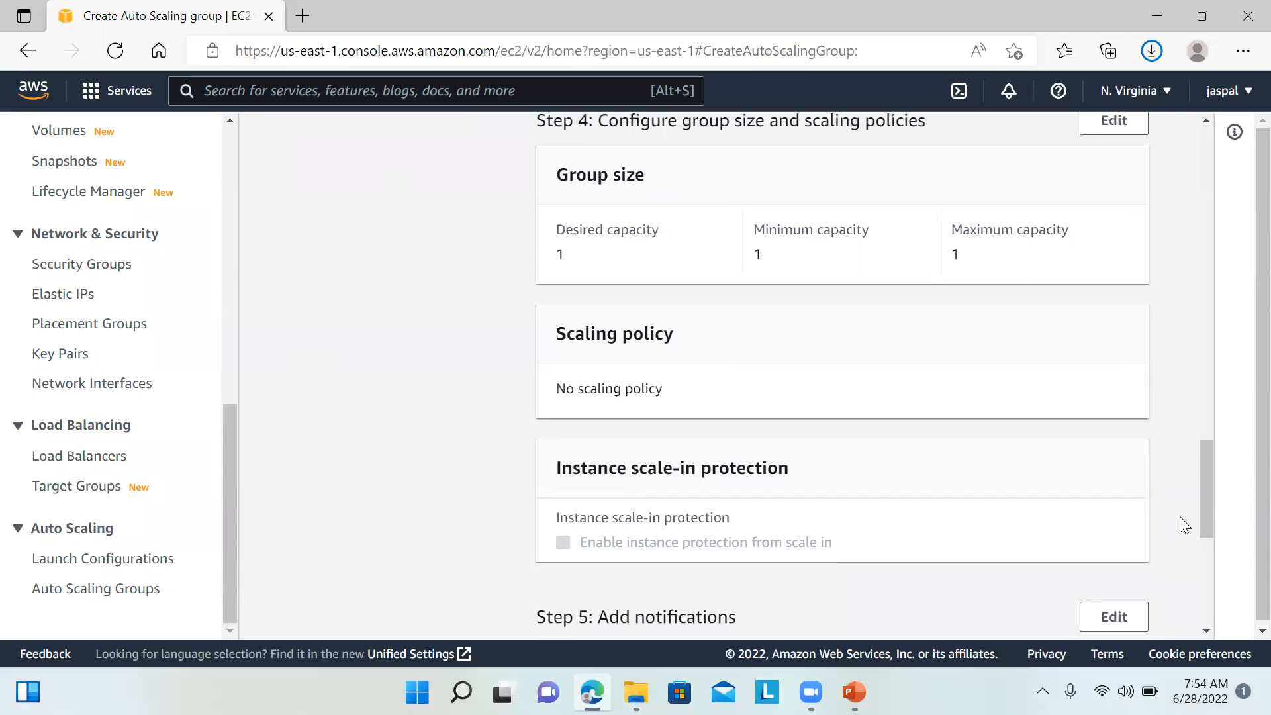
drag(755, 233, 915, 237)
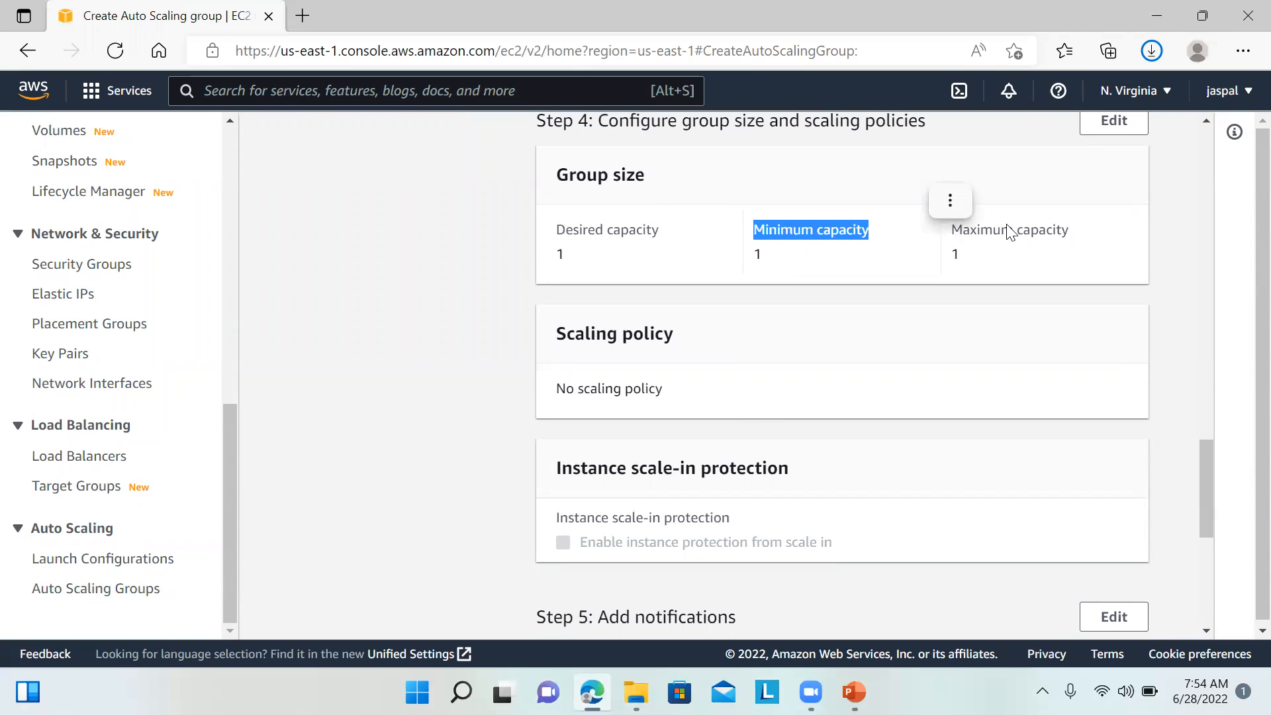
drag(1207, 452, 1204, 564)
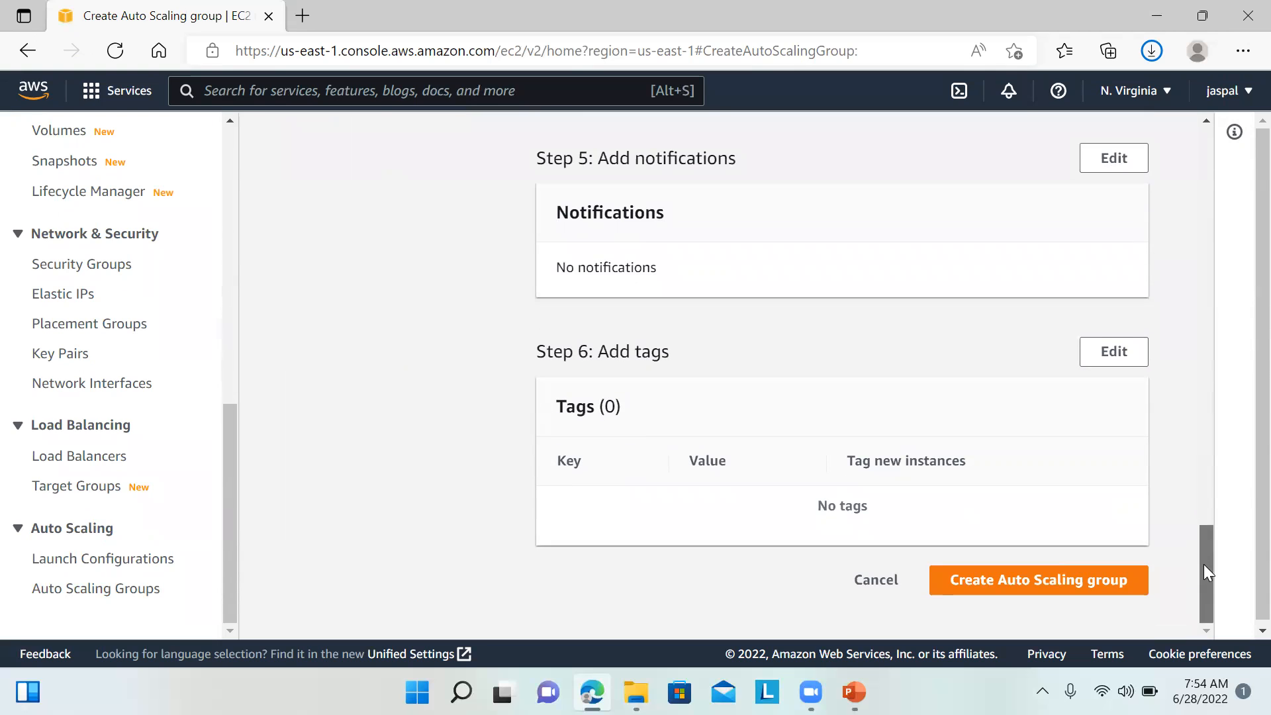
click(995, 582)
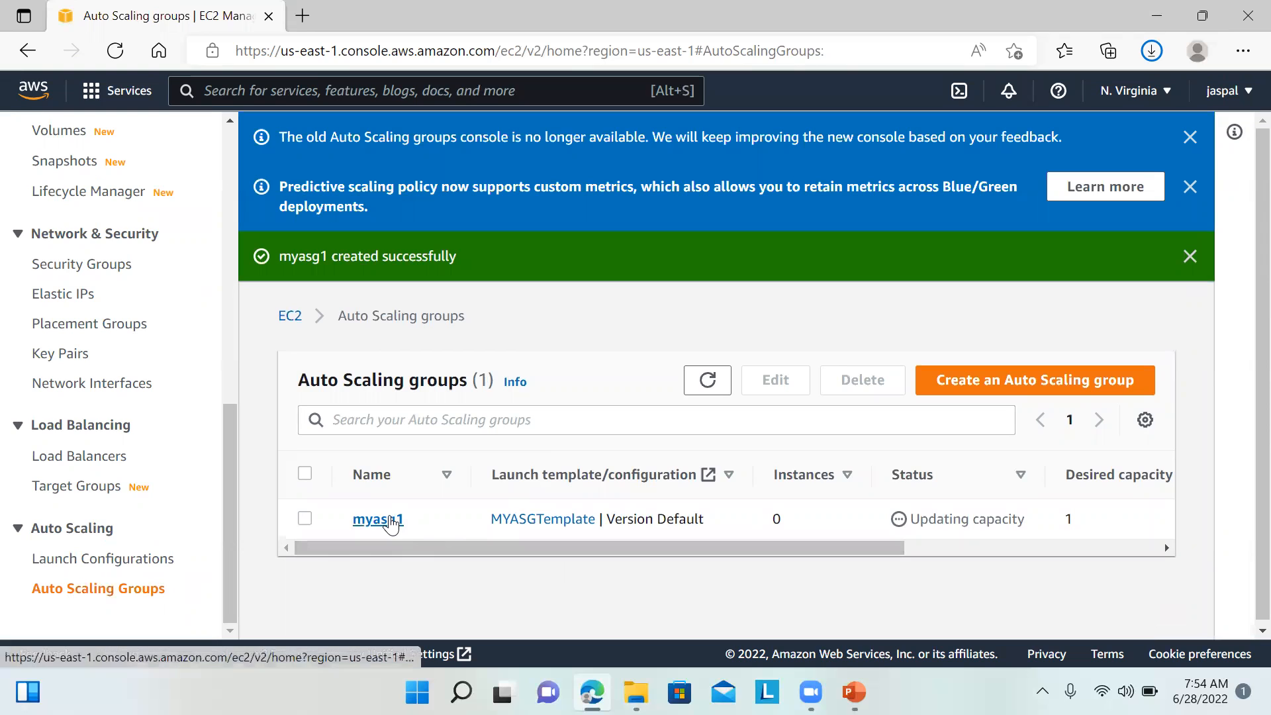
Step: Open myasg1's Activity tab to see the new EC2 instance launching
click(392, 521)
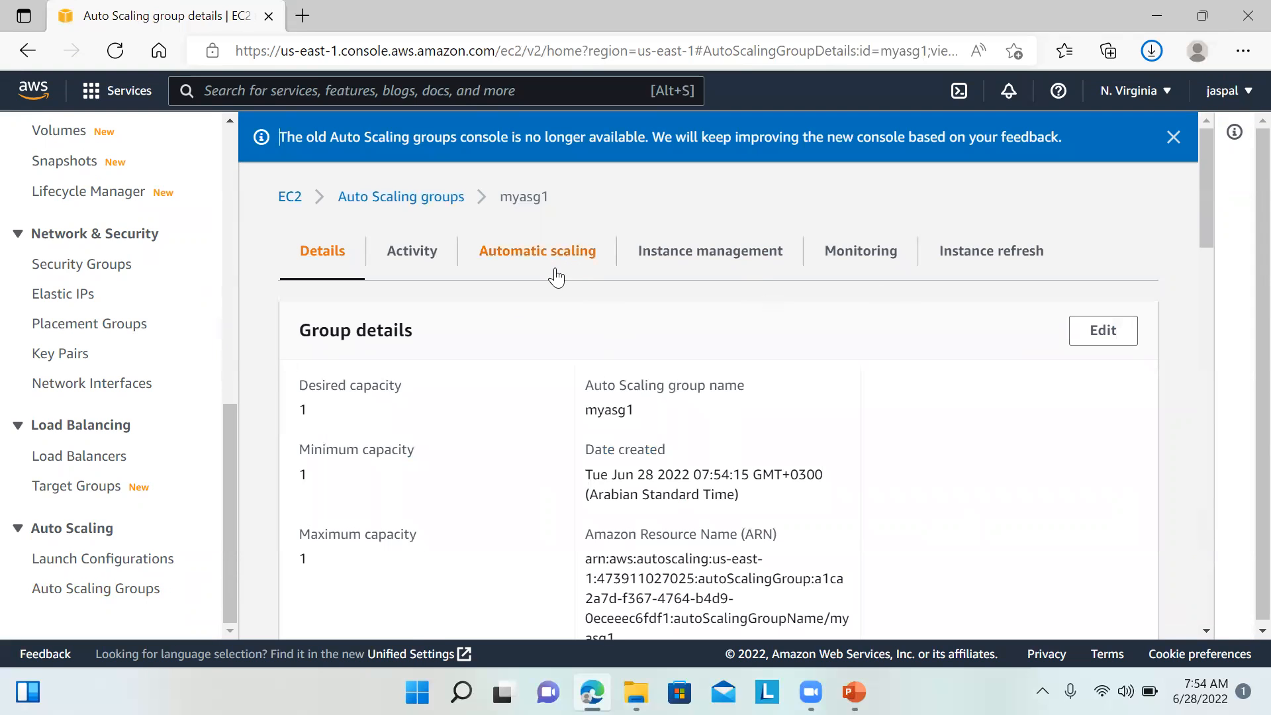
click(423, 268)
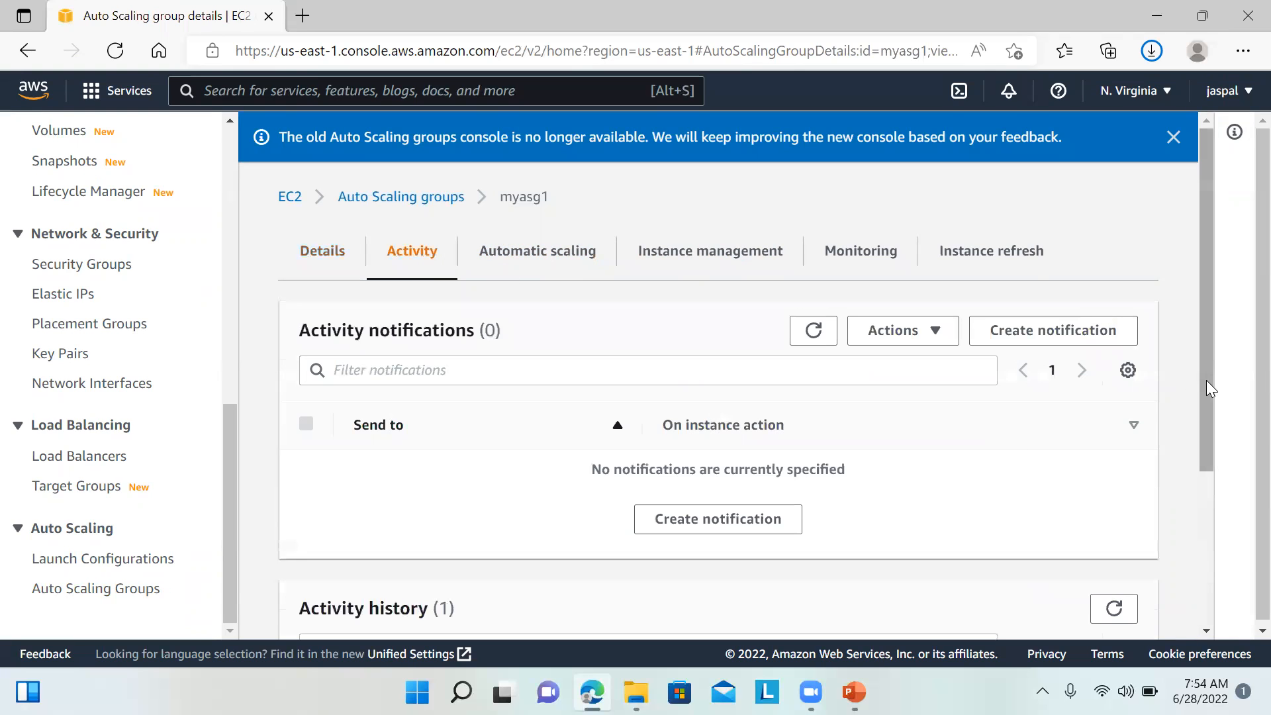
drag(1206, 380, 1196, 568)
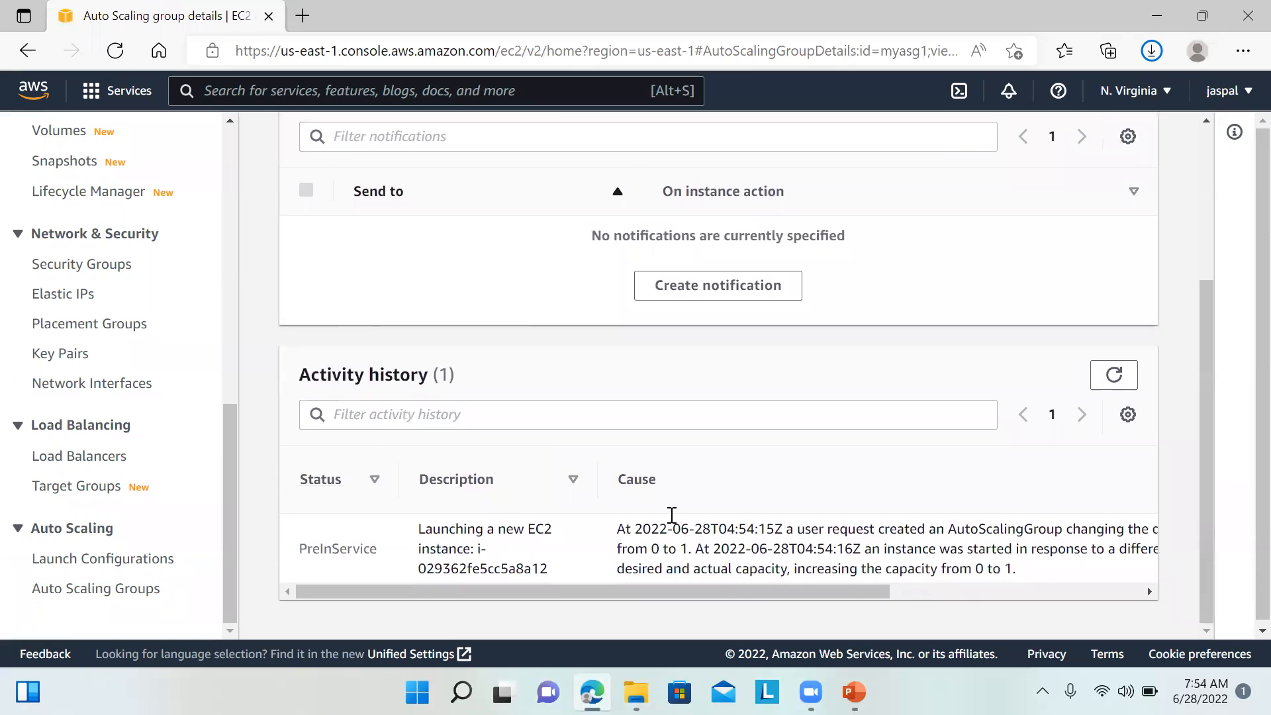
drag(486, 540, 574, 572)
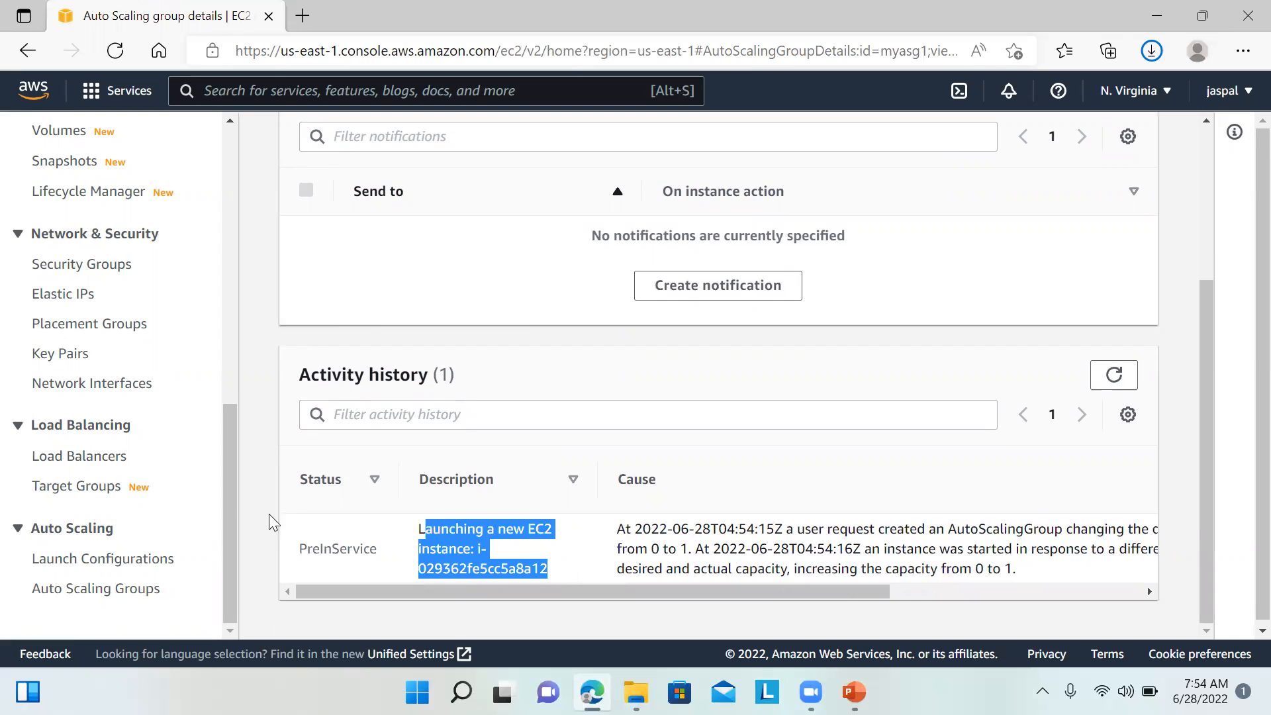
Step: Review the launch's cause in the activity history, then view the Load Balancers list with myalb1
mouse_move(232, 493)
mouse_down()
mouse_move(233, 464)
mouse_move(240, 511)
mouse_up()
drag(1206, 474, 1209, 504)
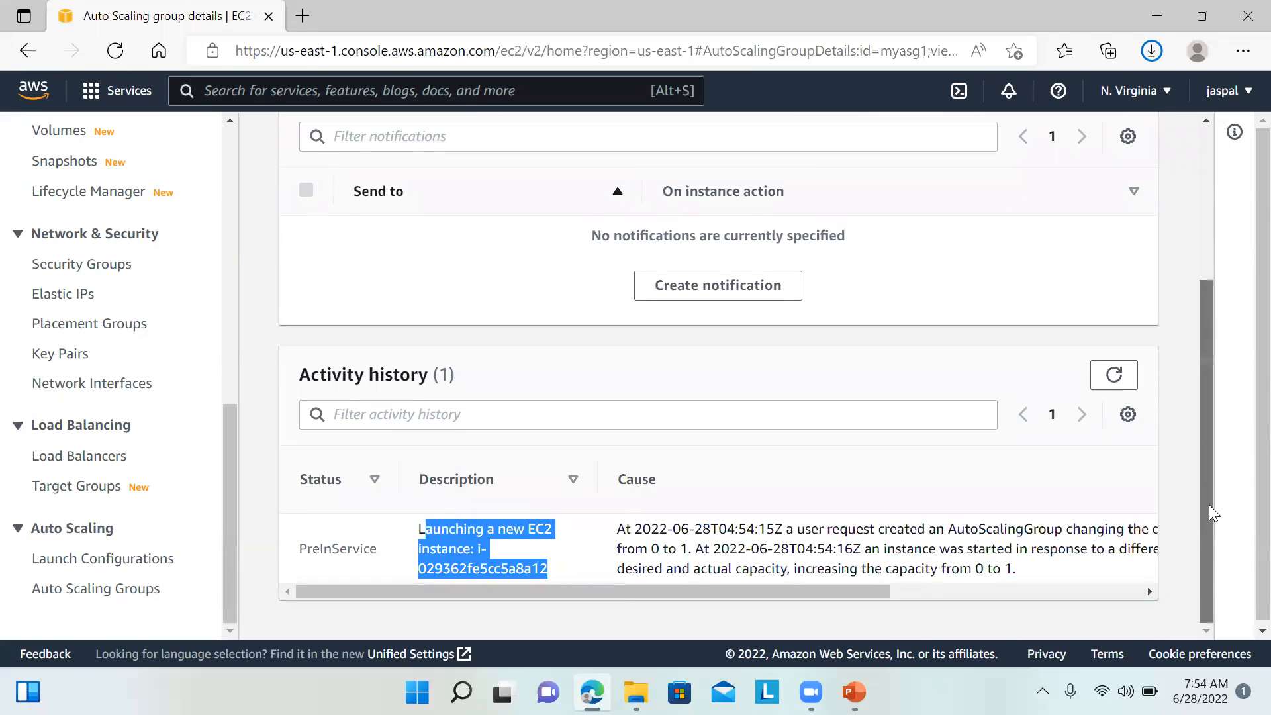
click(746, 561)
drag(730, 566, 817, 548)
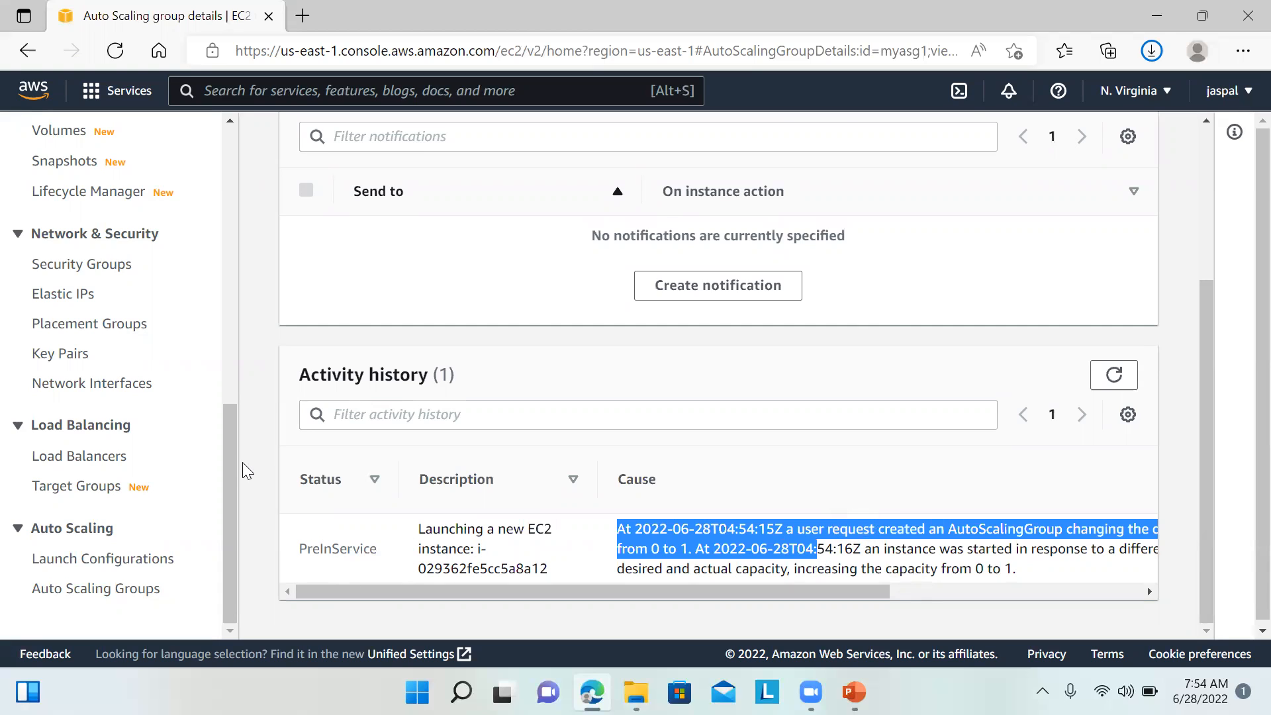
click(104, 459)
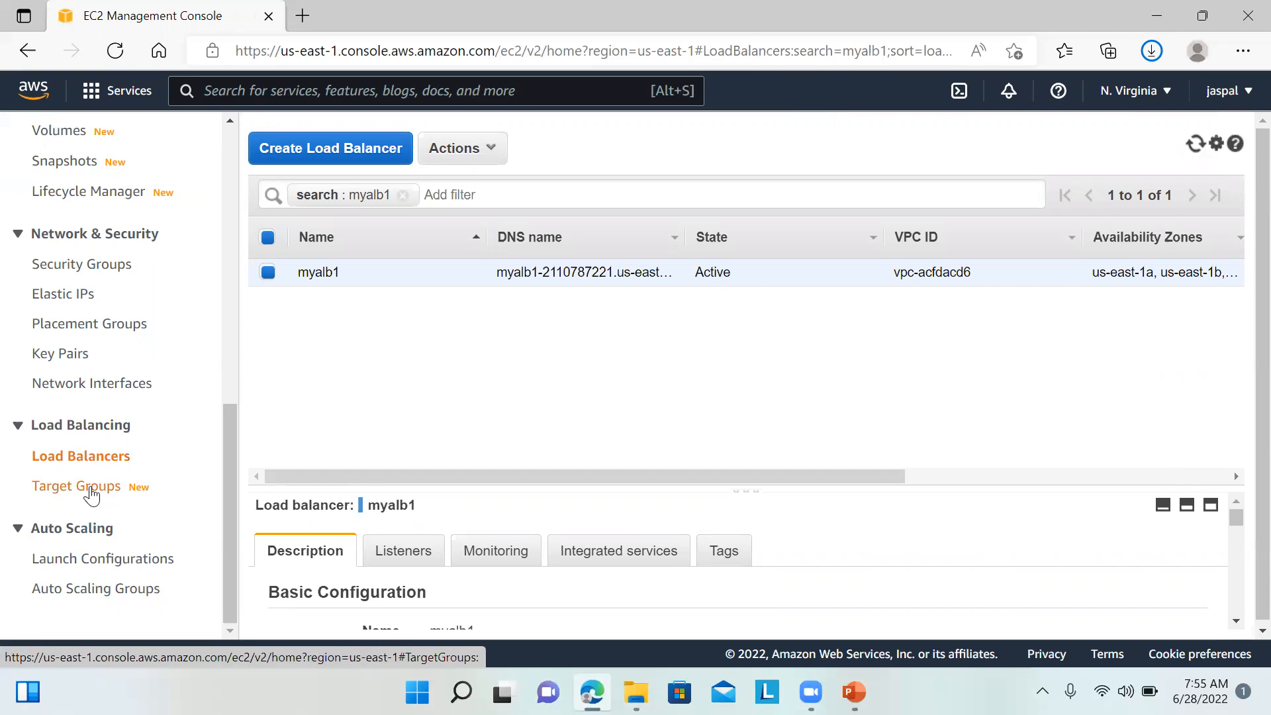
Step: Open the running instance from the EC2 dashboard and copy its public IPv4 address
drag(231, 467, 205, 147)
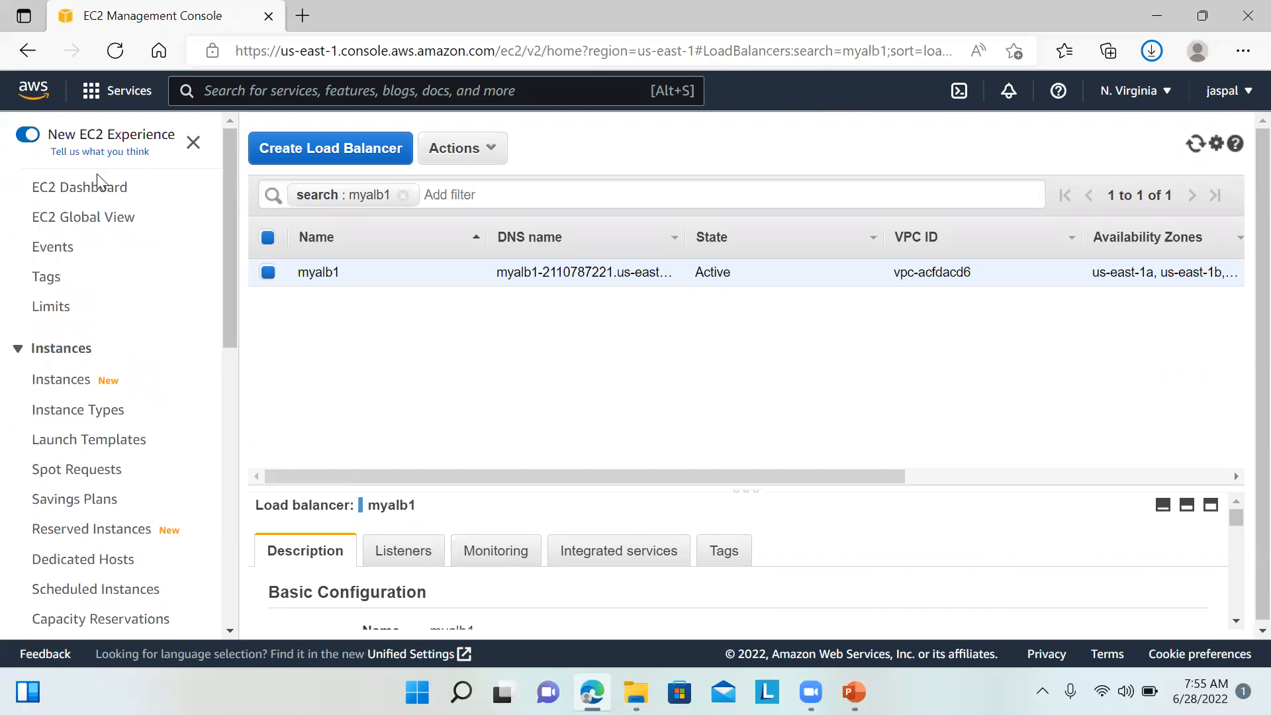
click(86, 191)
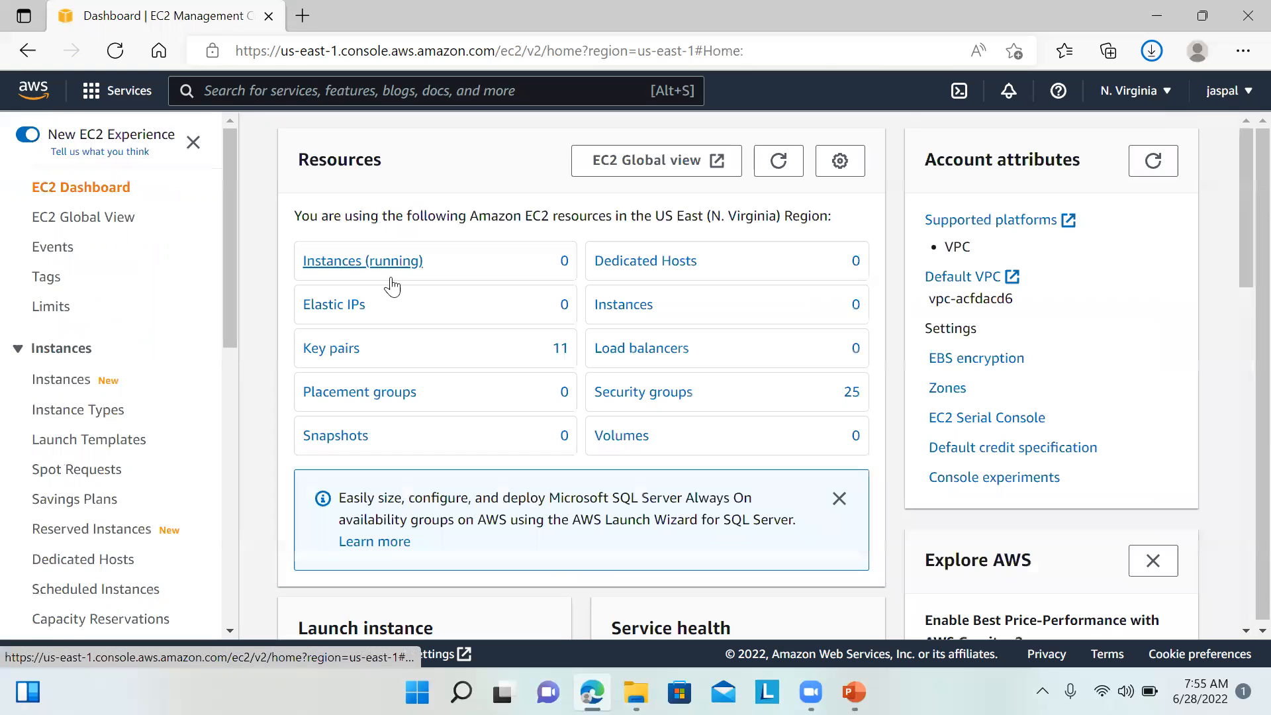
click(389, 264)
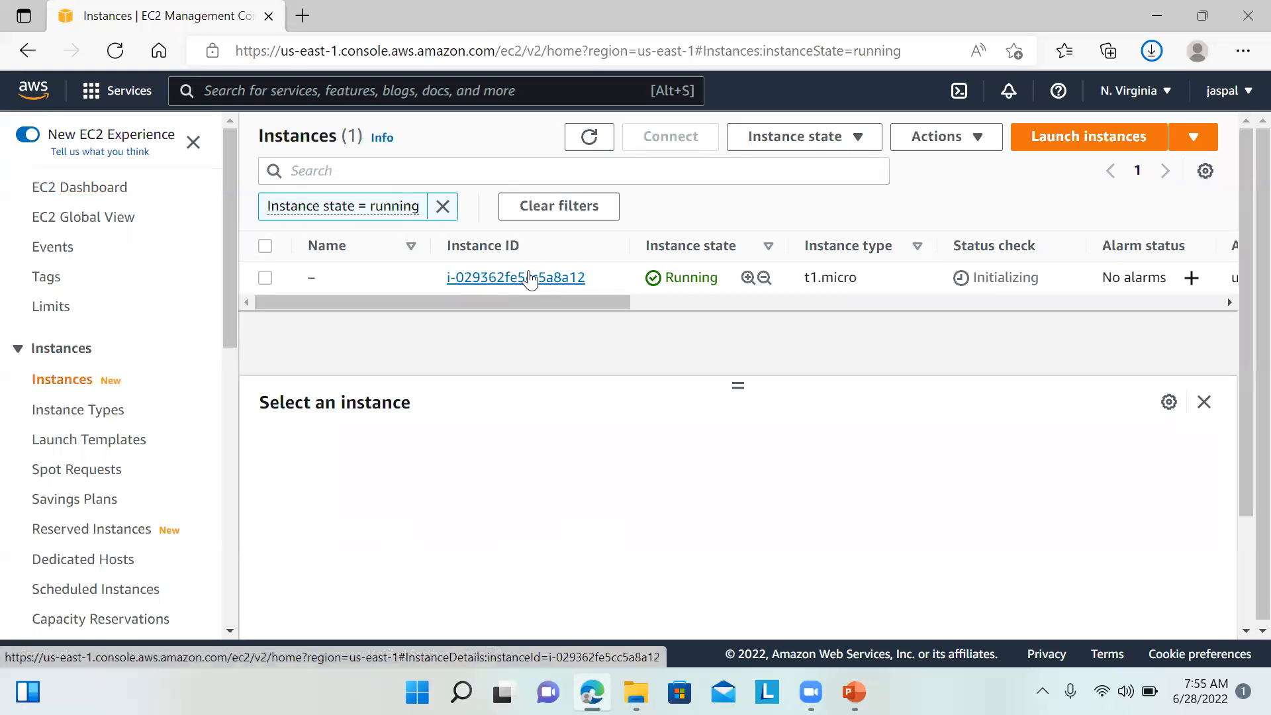
click(529, 278)
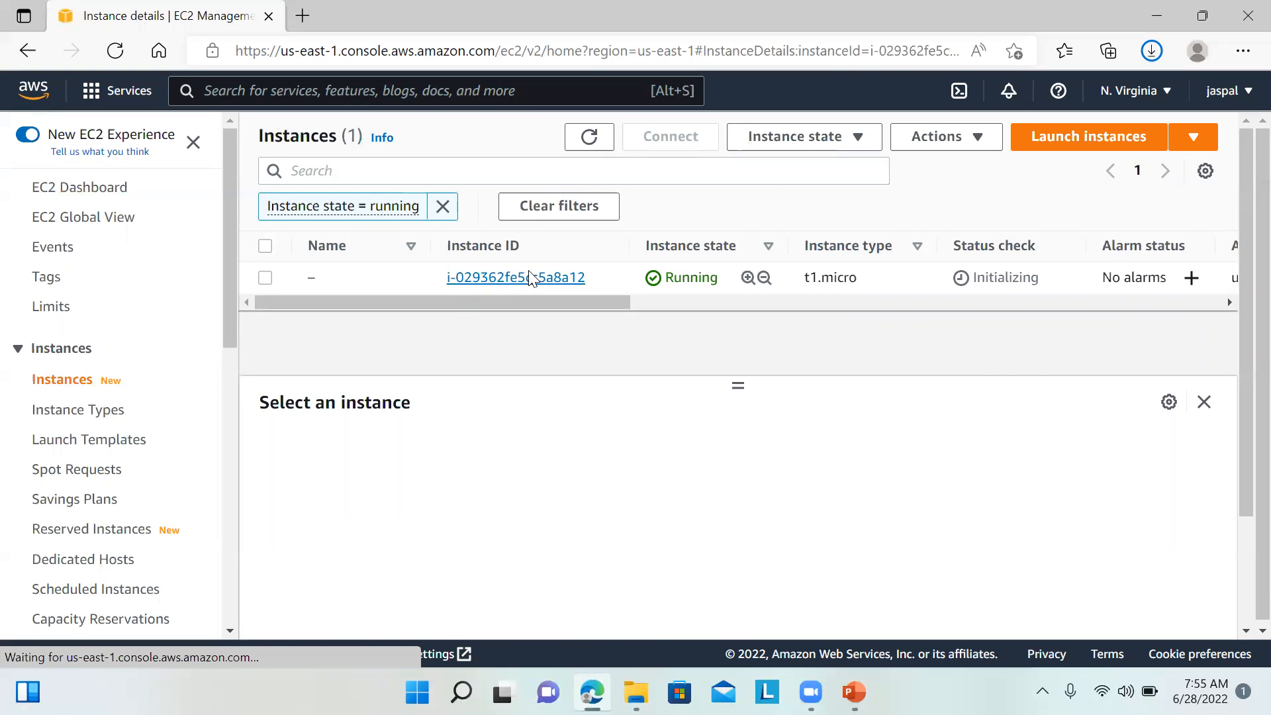
drag(622, 272, 716, 275)
key(ctrl+c)
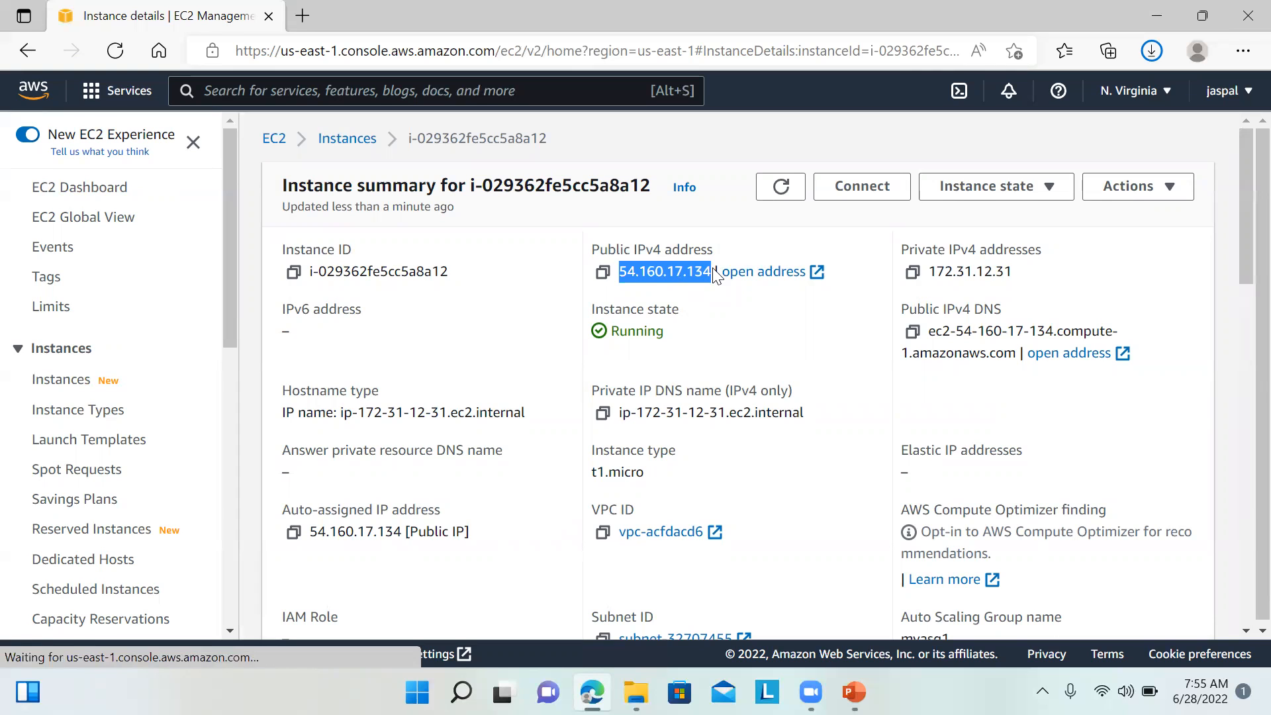
Step: Load 54.160.17.134 in a new browser tab to see the Hello JasCloudtech page
drag(1098, 3, 1133, 95)
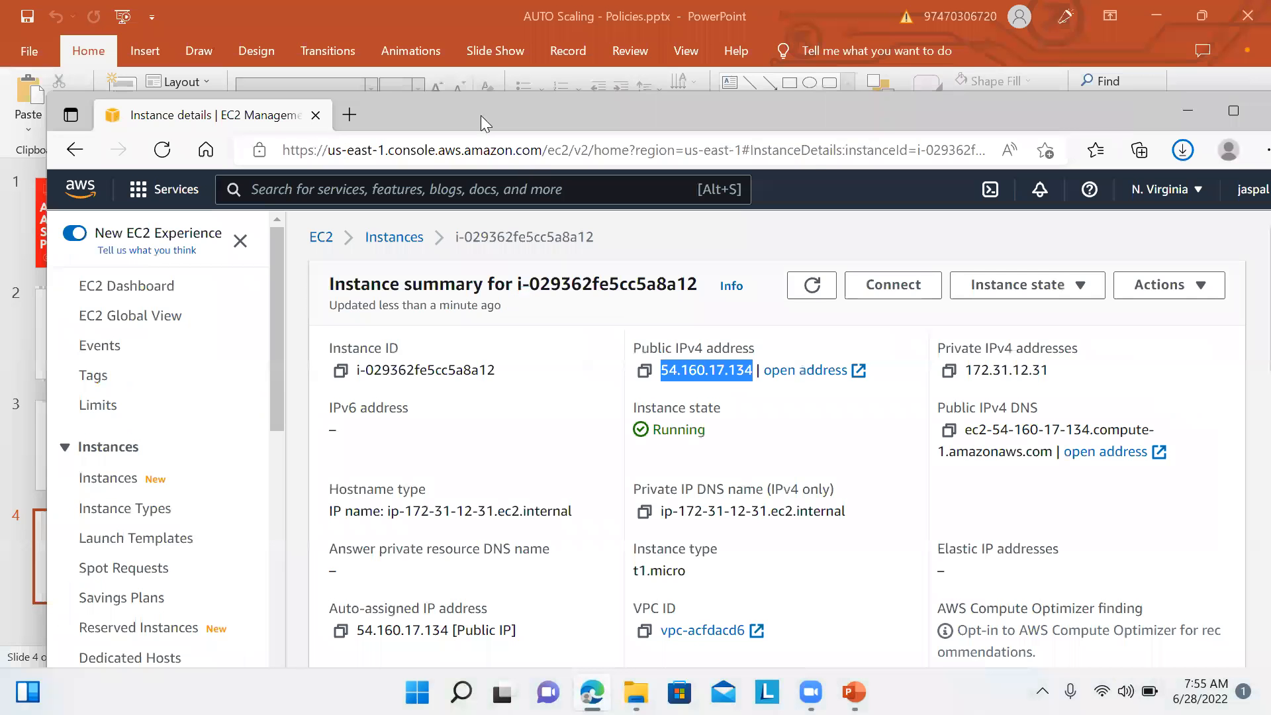
click(350, 114)
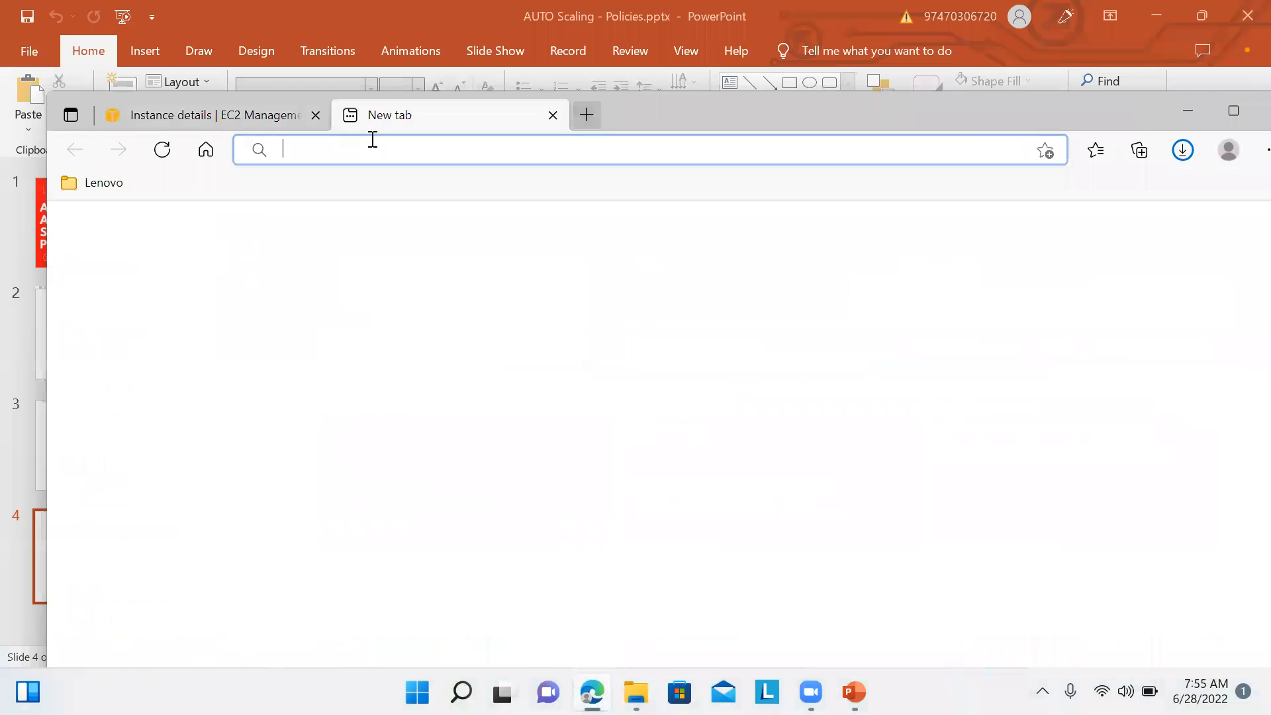
key(ctrl+v)
key(Return)
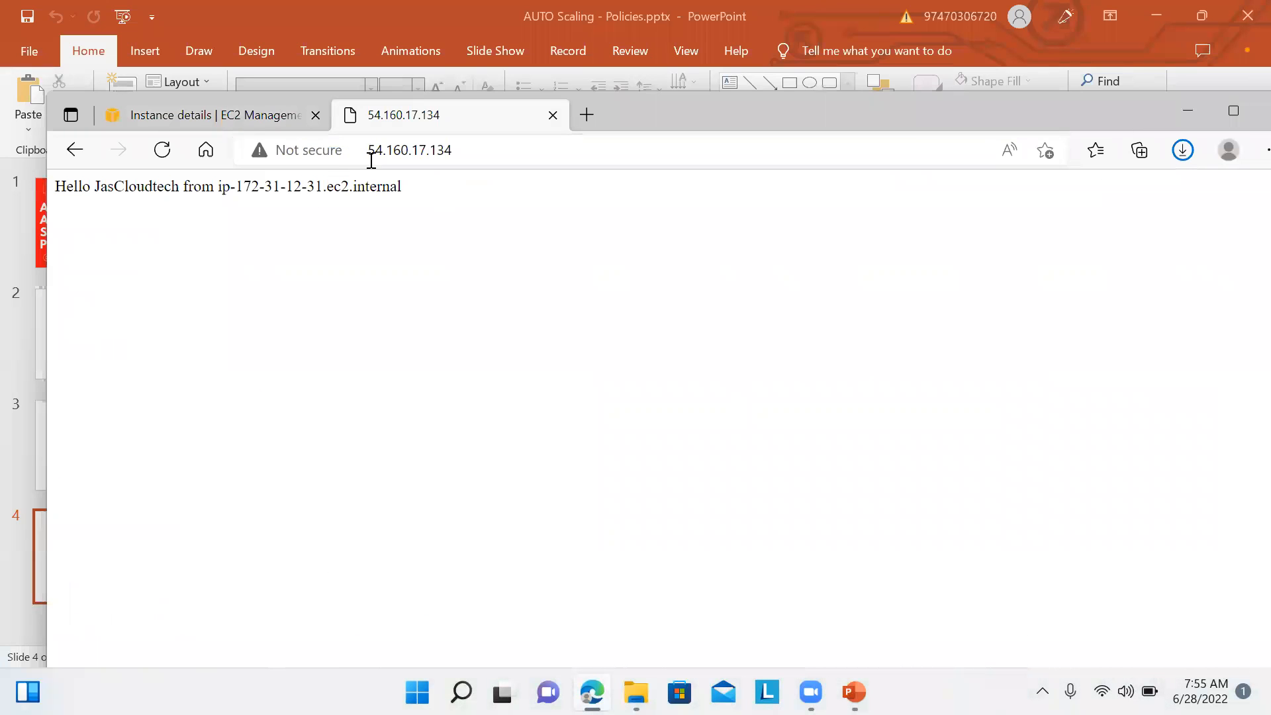
click(247, 119)
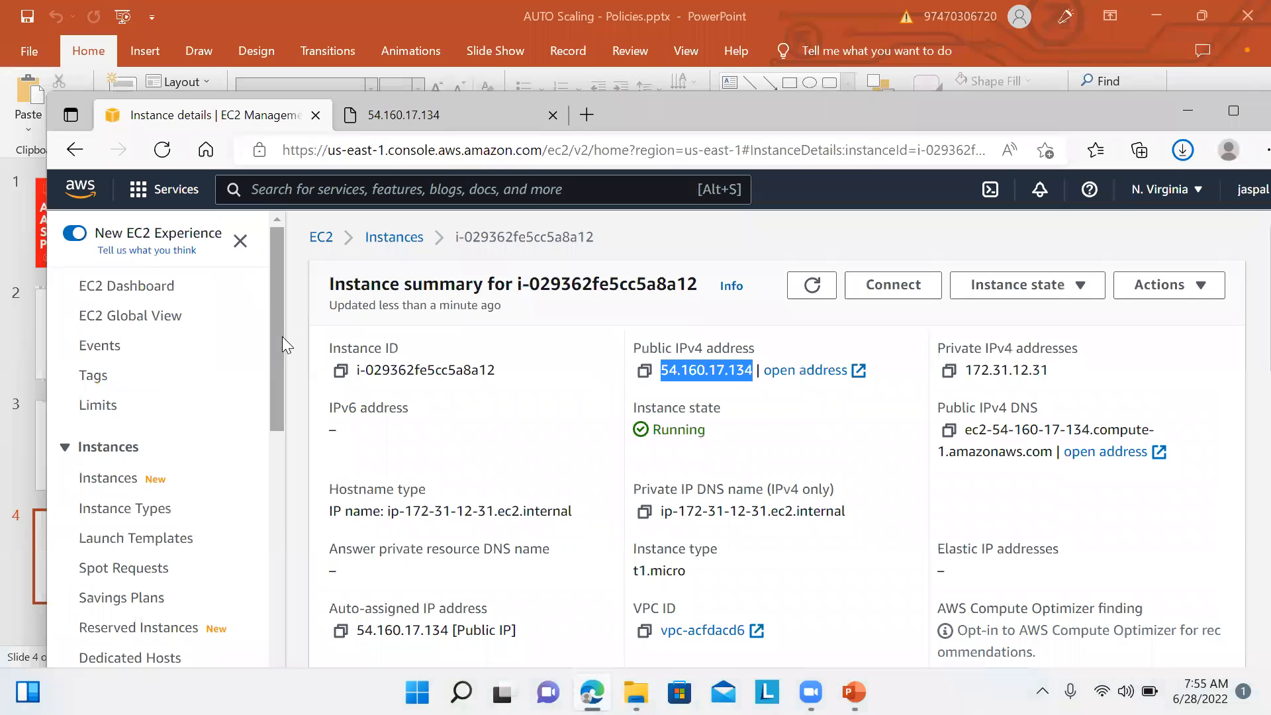
Step: Select myalb1 and copy its DNS name myalb1-2110787221.us-east-1.elb.amazonaws.com
drag(282, 337, 289, 594)
click(132, 575)
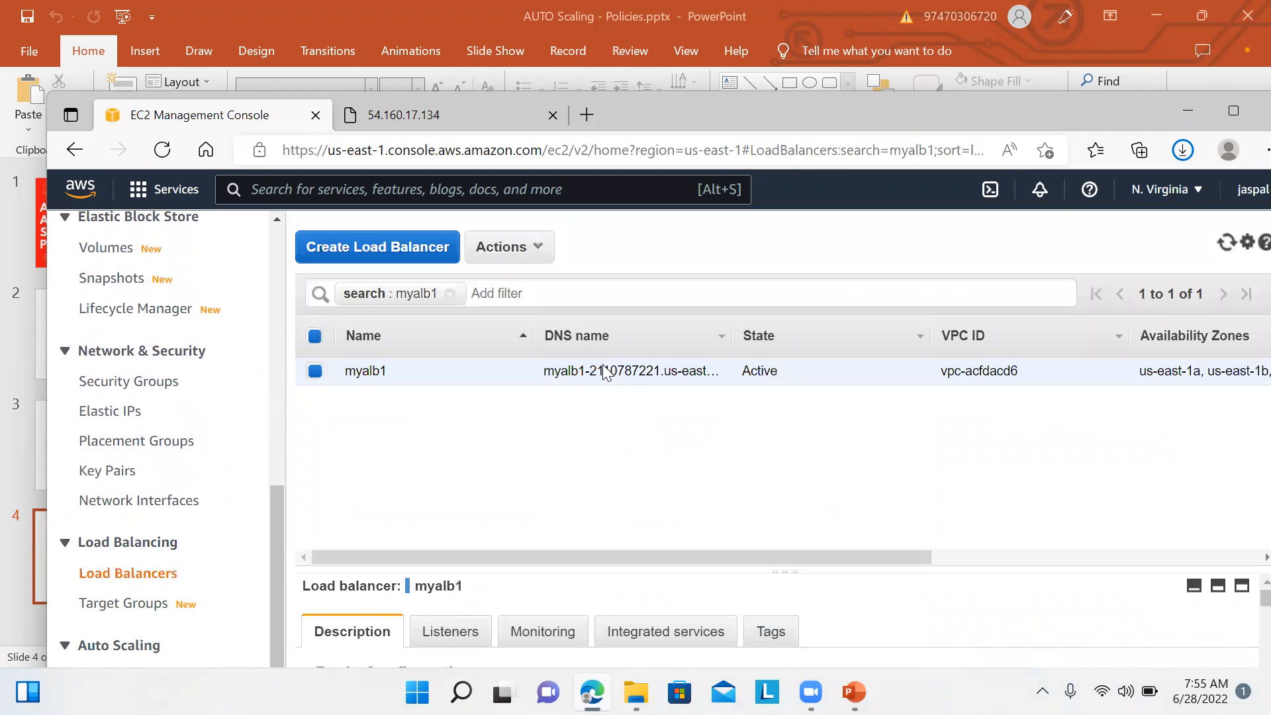
double_click(903, 113)
drag(1238, 515, 1240, 545)
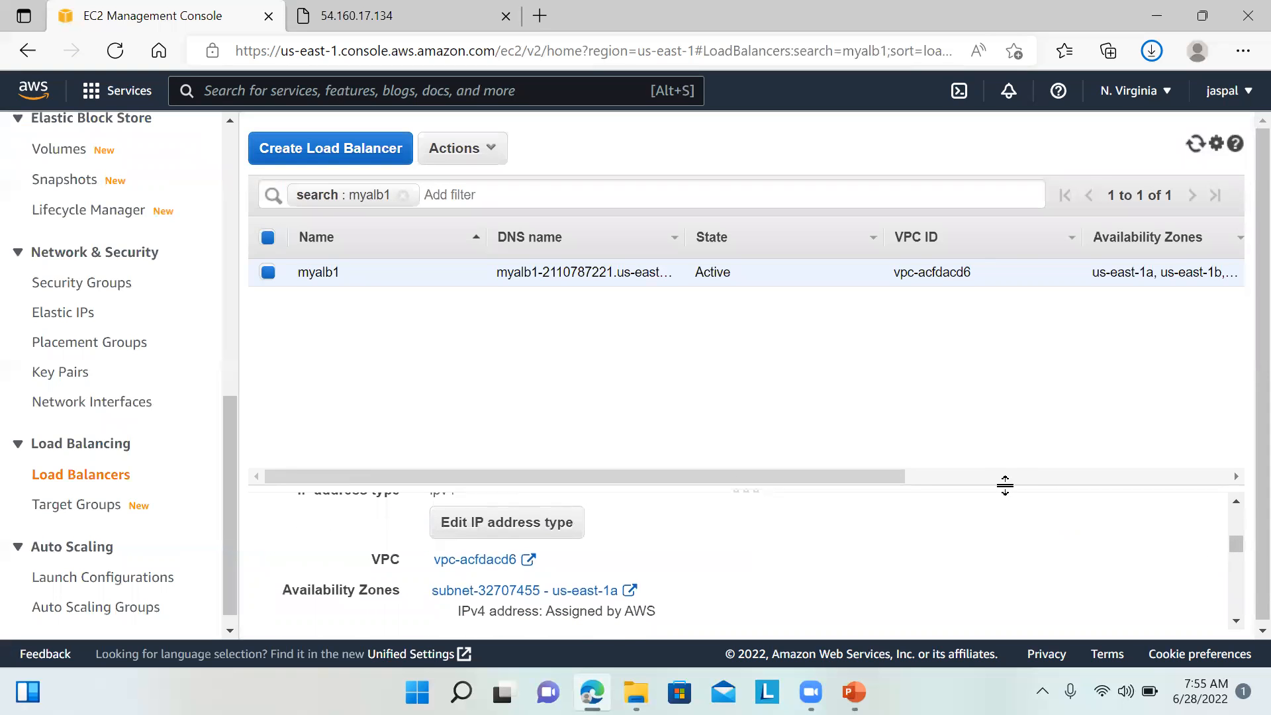
drag(1008, 489, 966, 321)
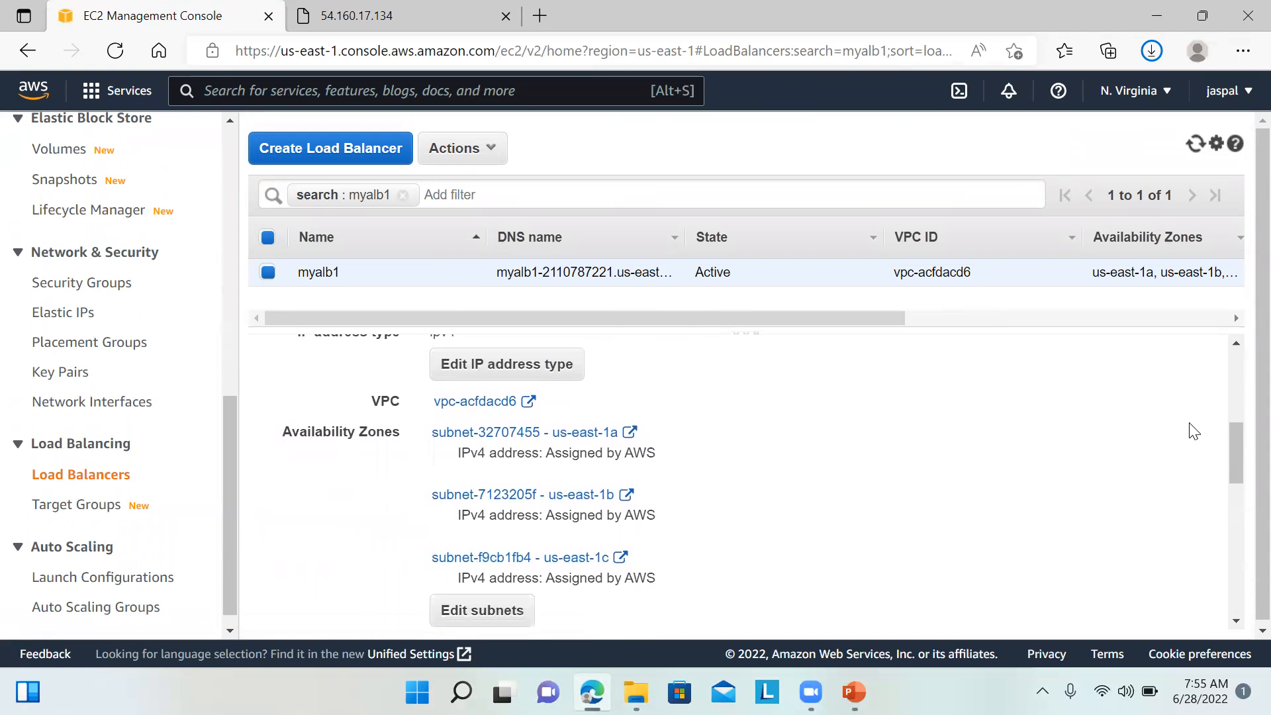
drag(1236, 452, 1226, 384)
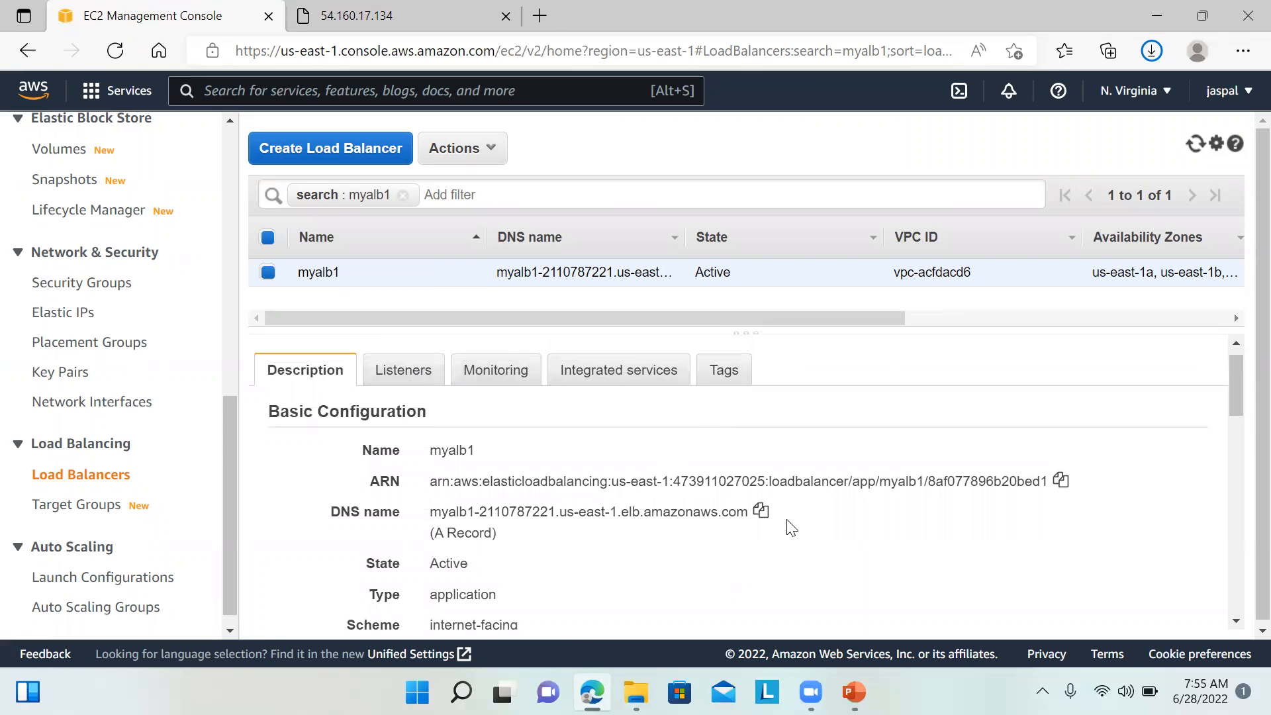
click(760, 511)
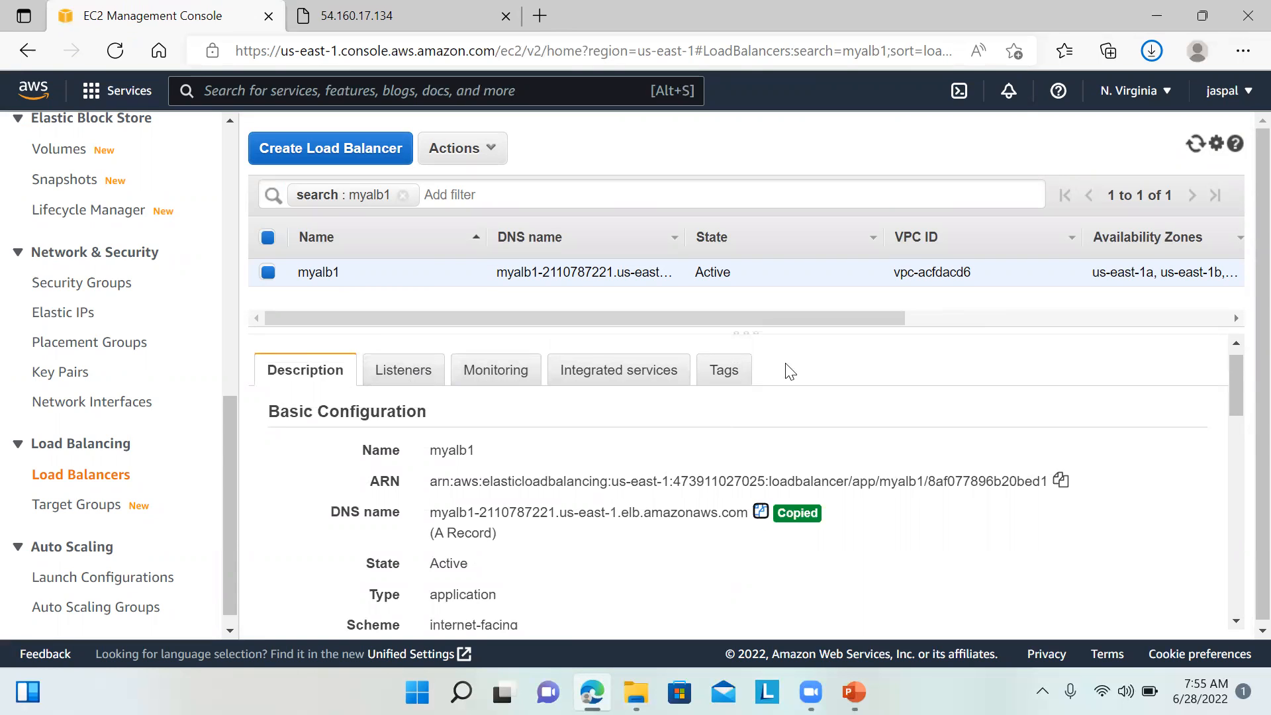
double_click(1091, 21)
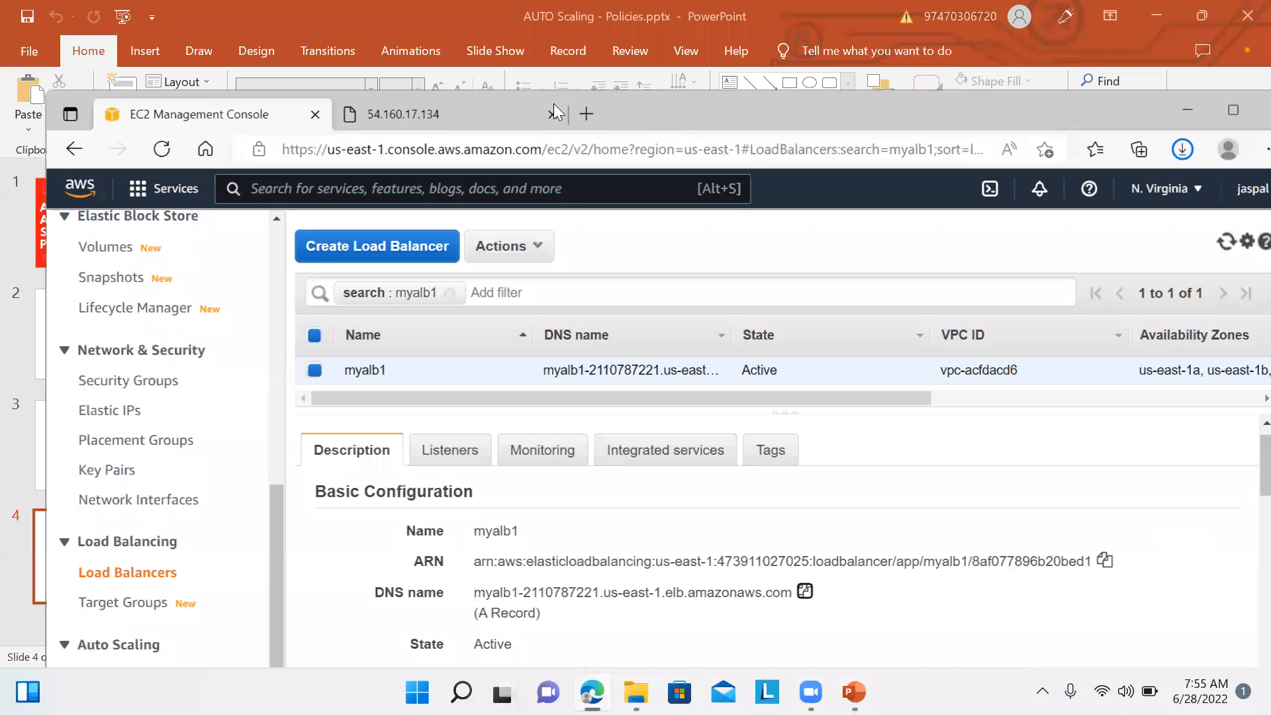
Step: Load myalb1's DNS name in a new tab to confirm the Hello JasCloudtech page
click(584, 115)
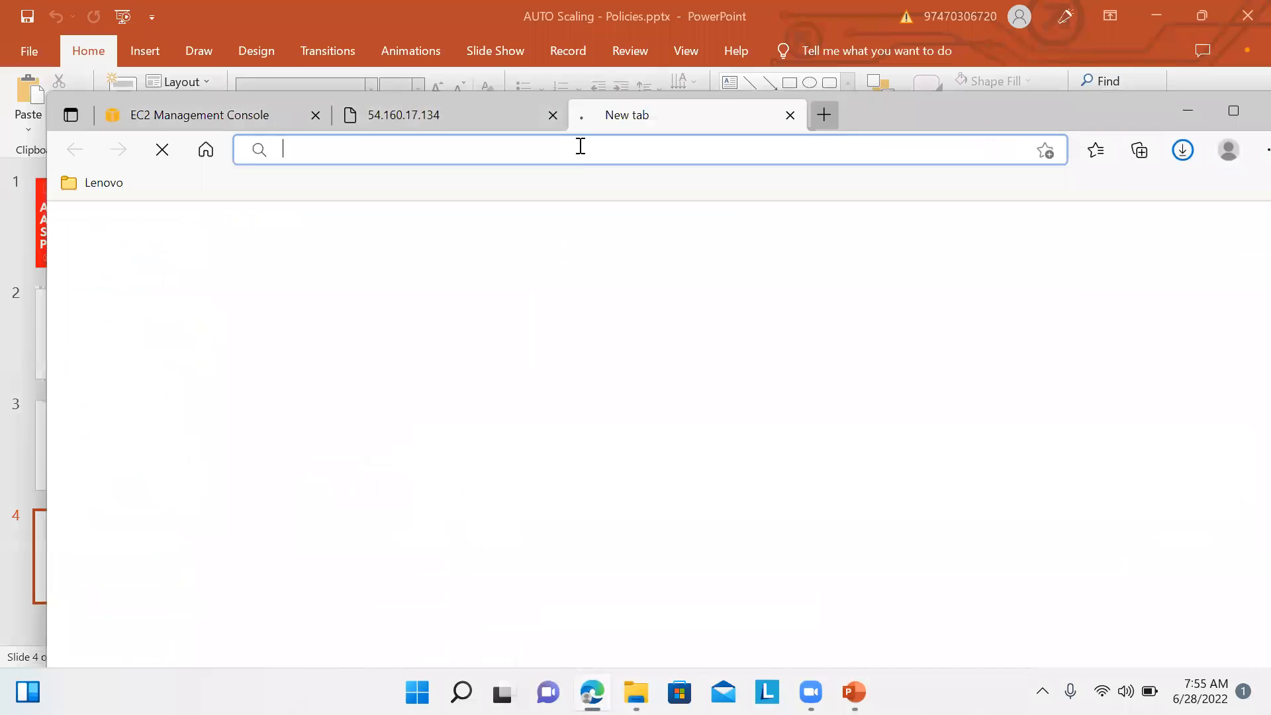
click(577, 153)
key(ctrl+v)
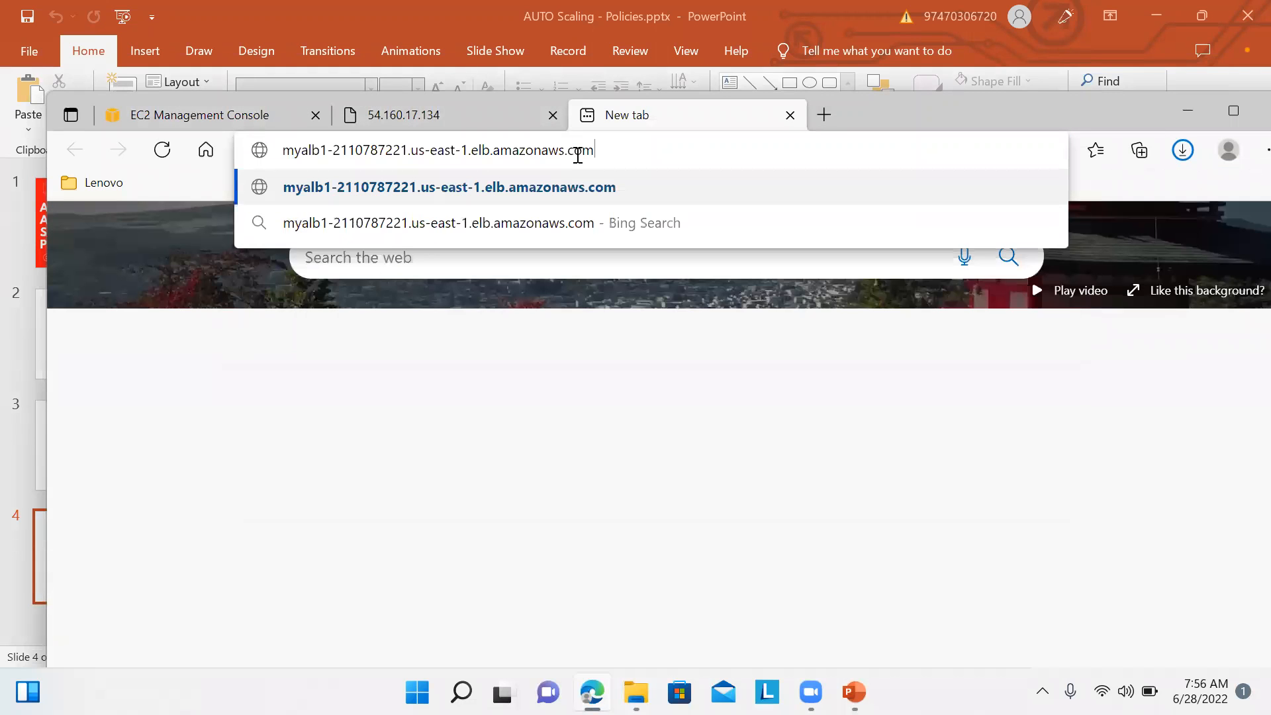
key(Return)
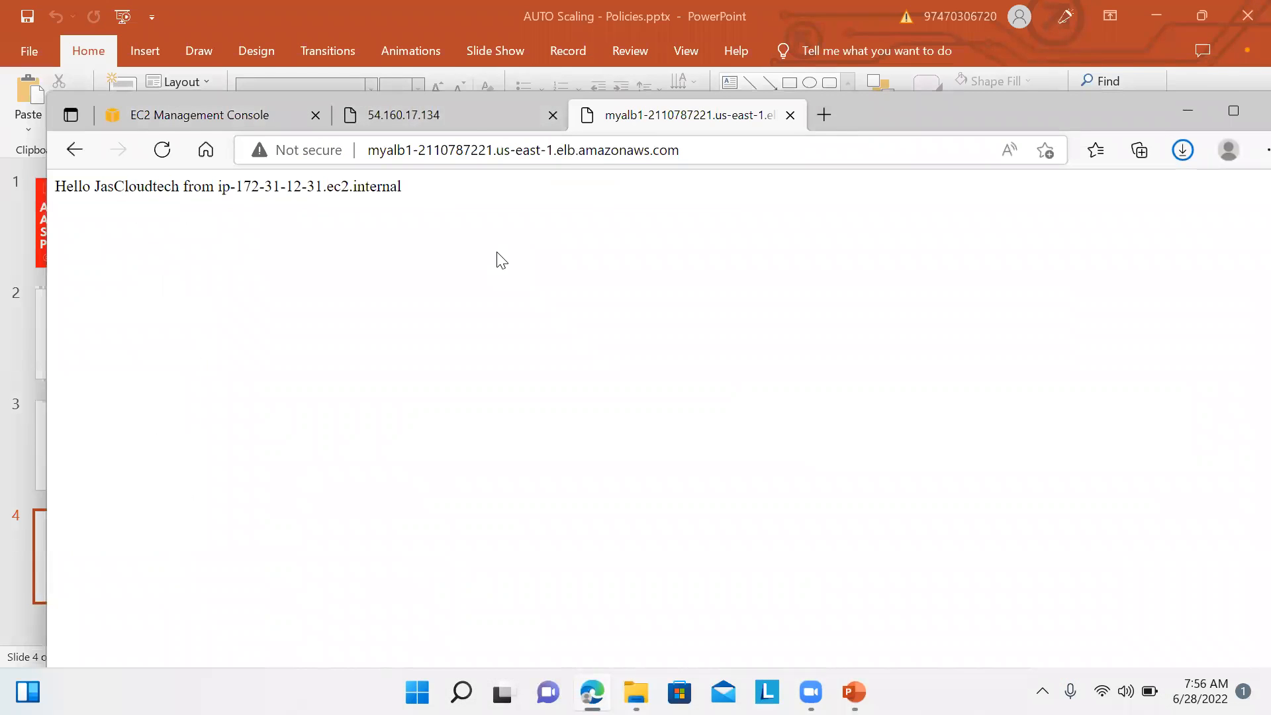
drag(416, 209, 100, 180)
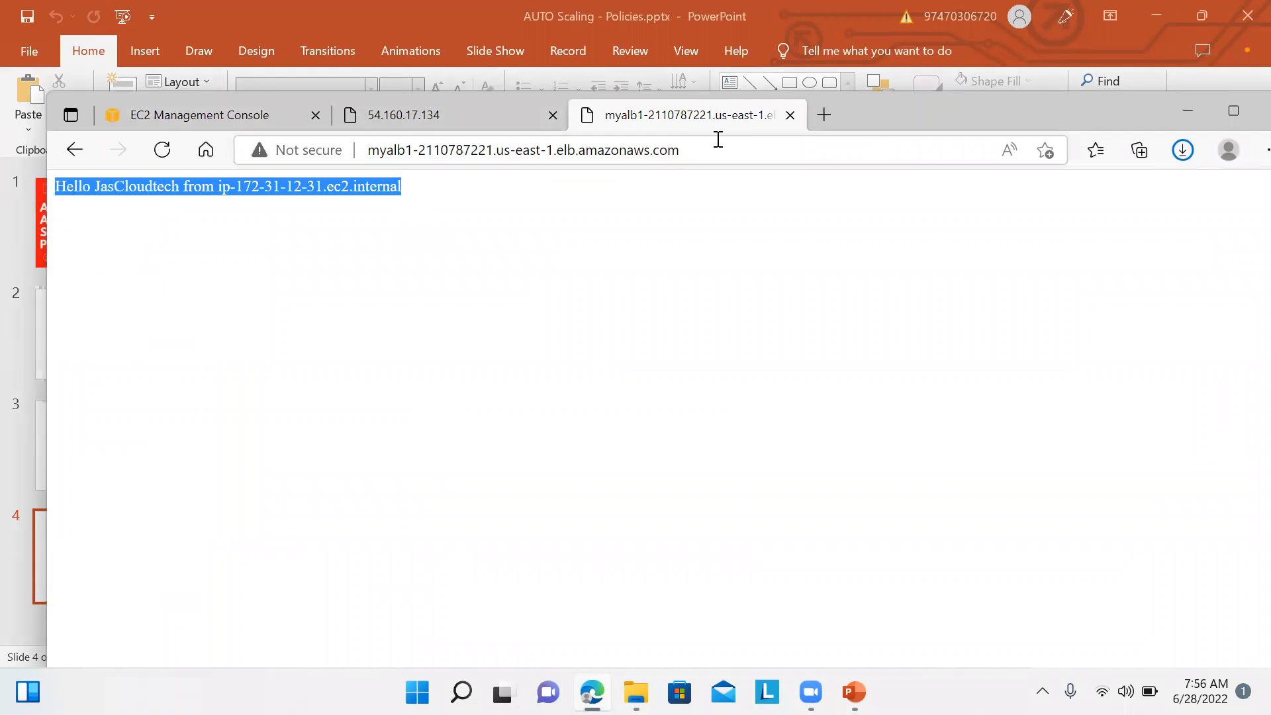
Step: Close both test tabs and maximize Edge on the EC2 Load Balancers page
click(790, 116)
click(553, 116)
click(1185, 116)
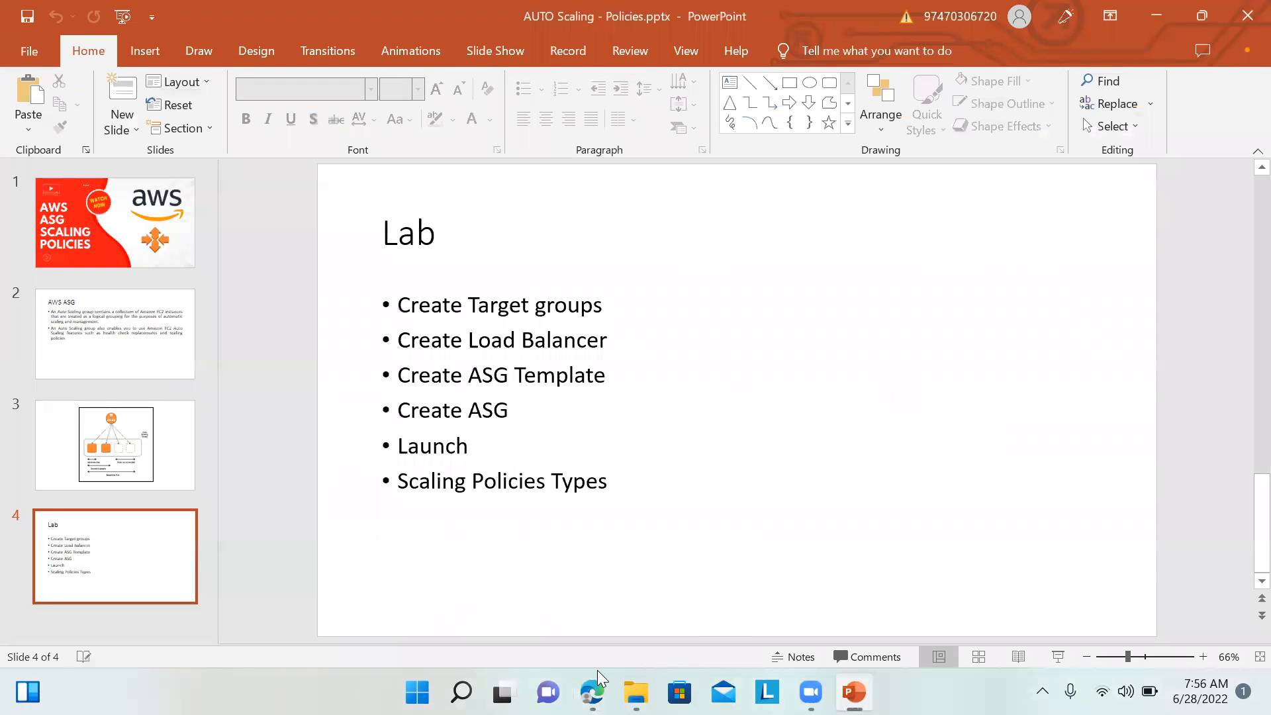
click(596, 633)
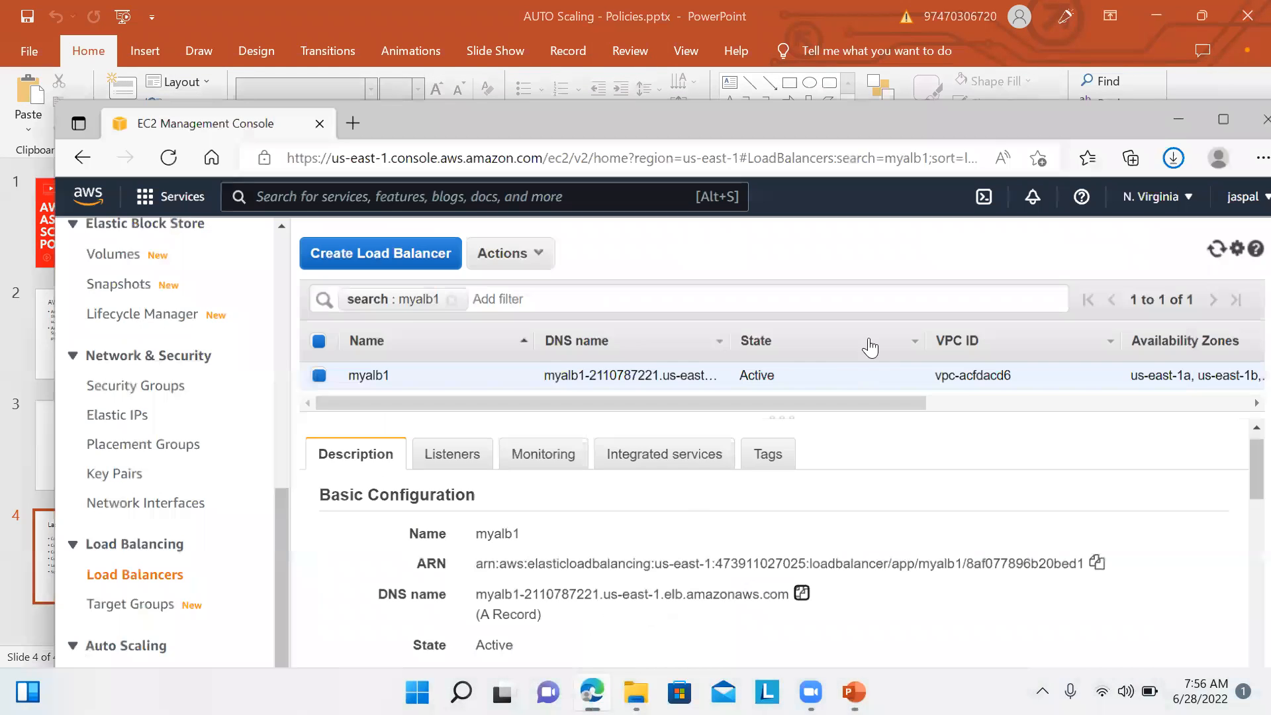
click(1235, 122)
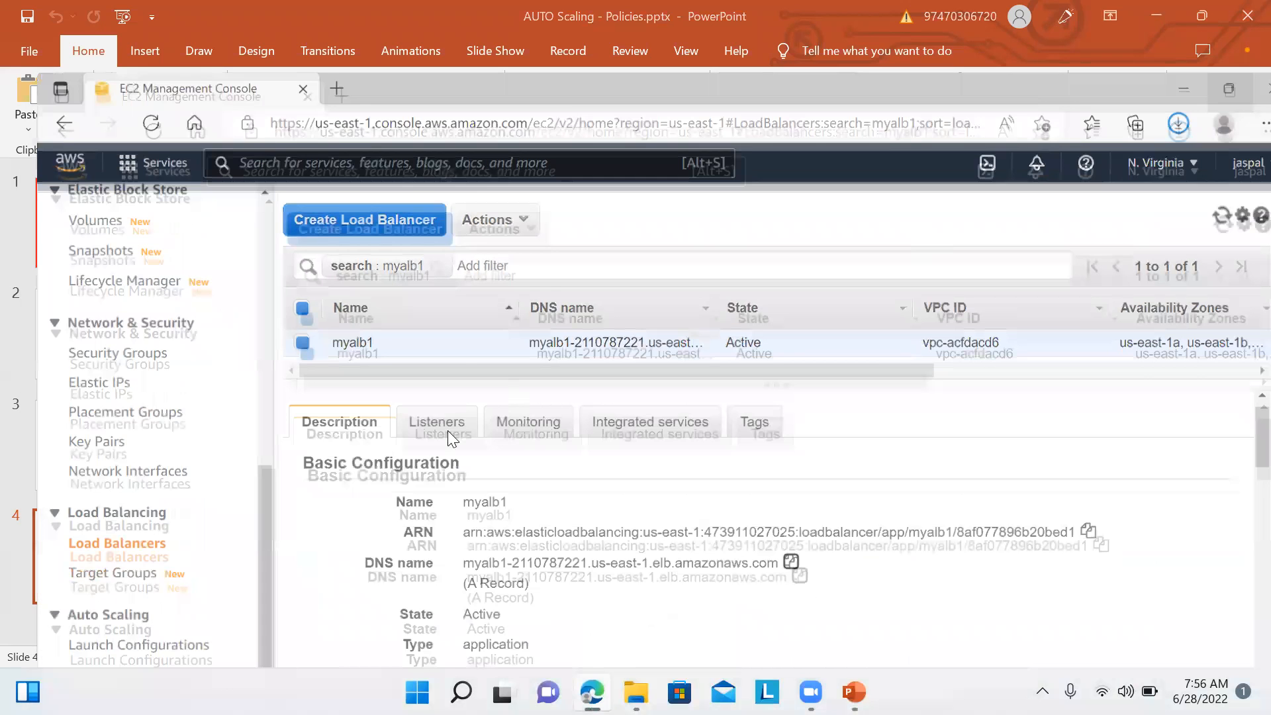
scroll(231, 556, down, 1)
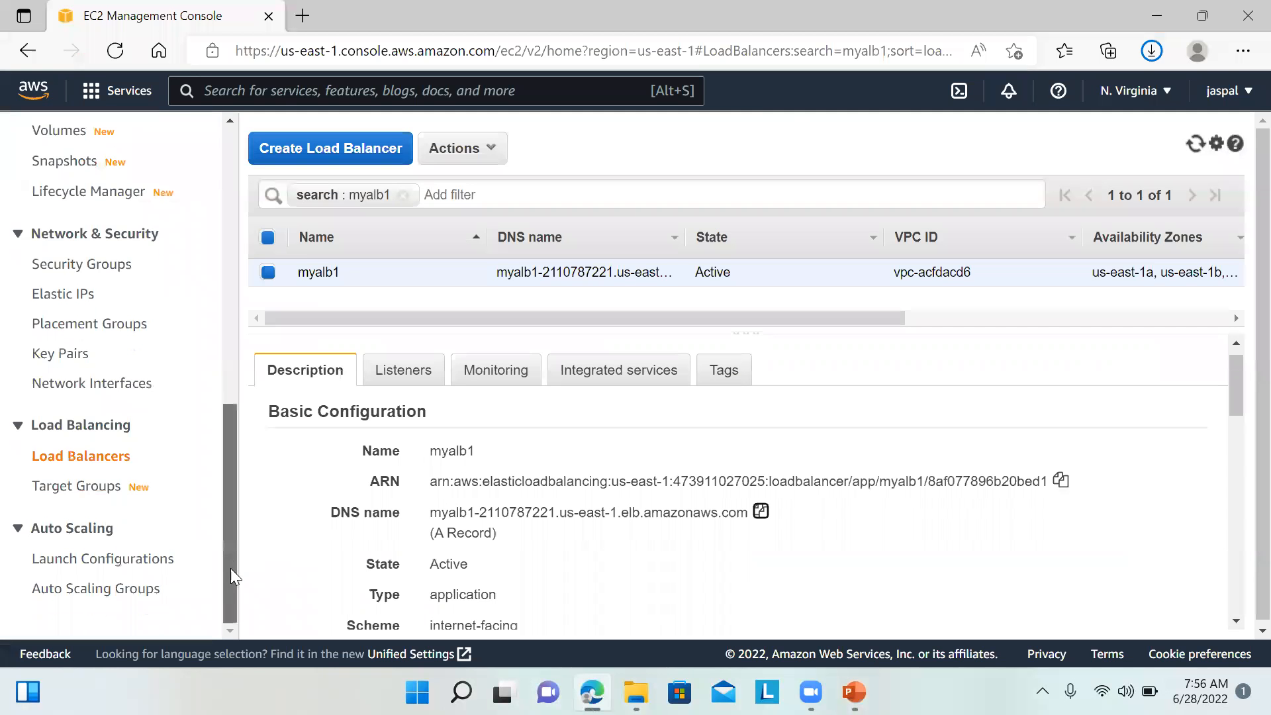
Step: Inspect launch template MYASGTemplate: instance type t1.micro, key pair MYEC2SSH, default version 1
click(109, 587)
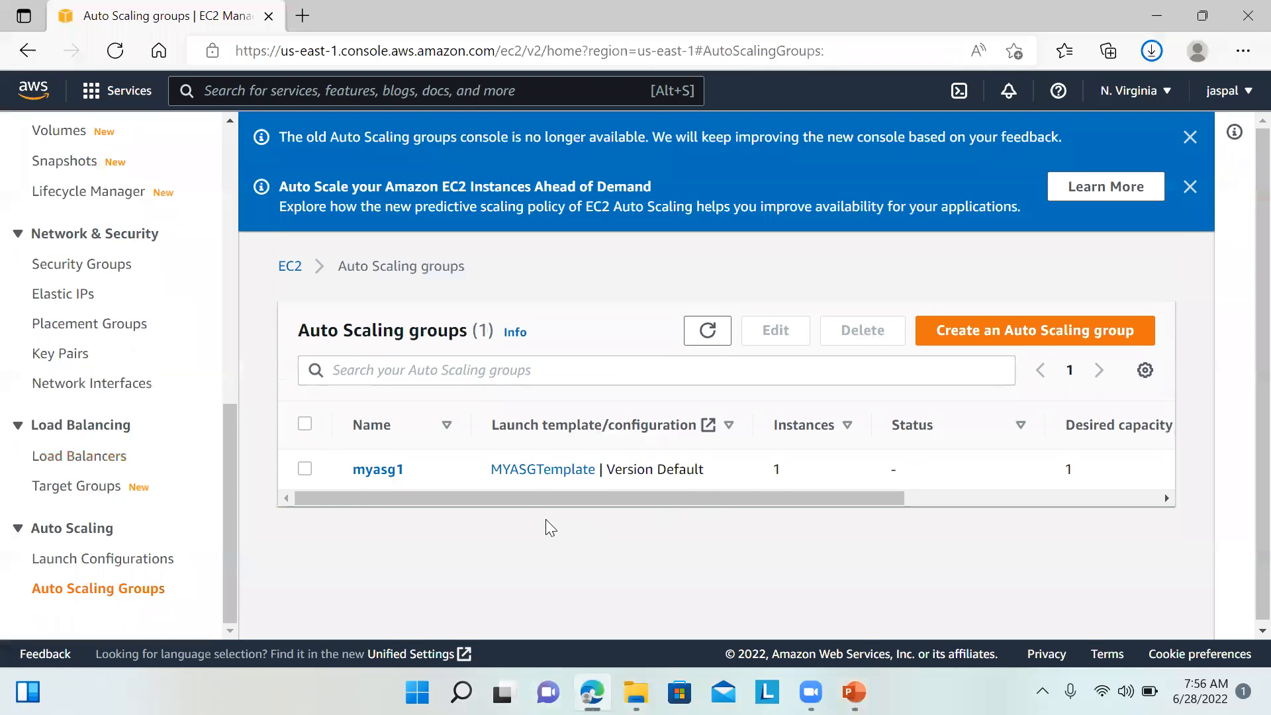
click(520, 470)
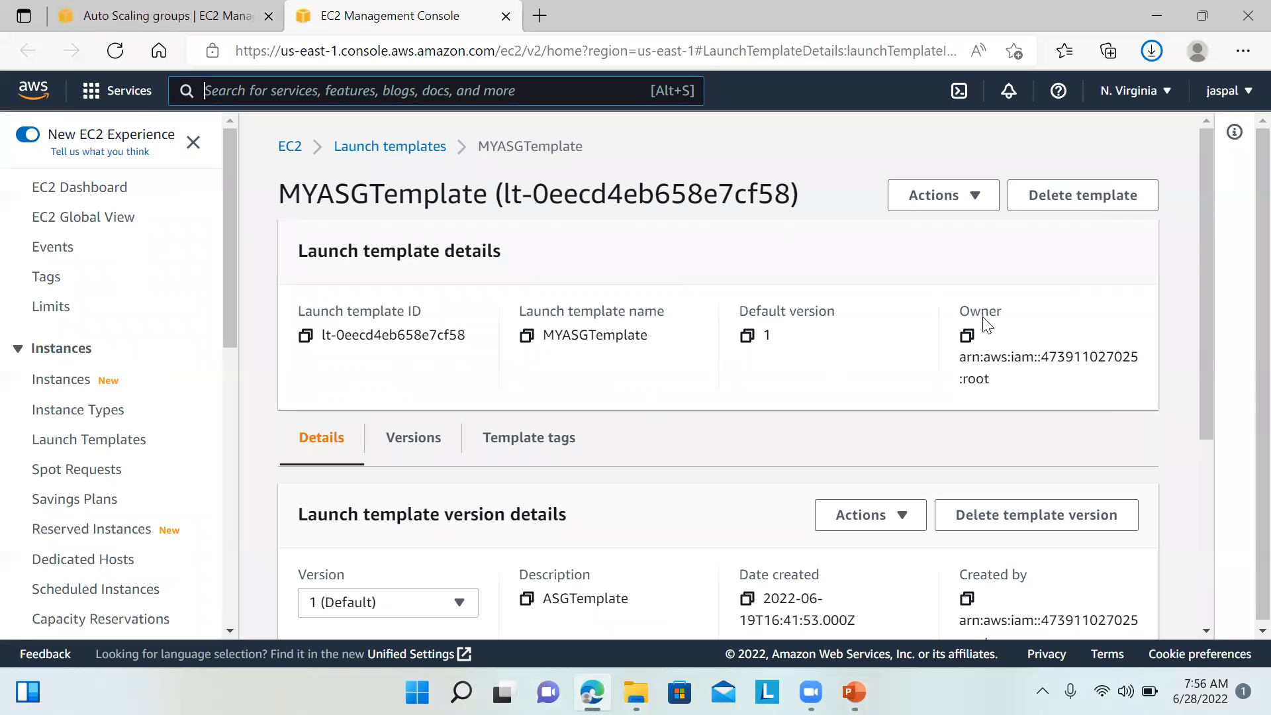
drag(1207, 292, 1214, 482)
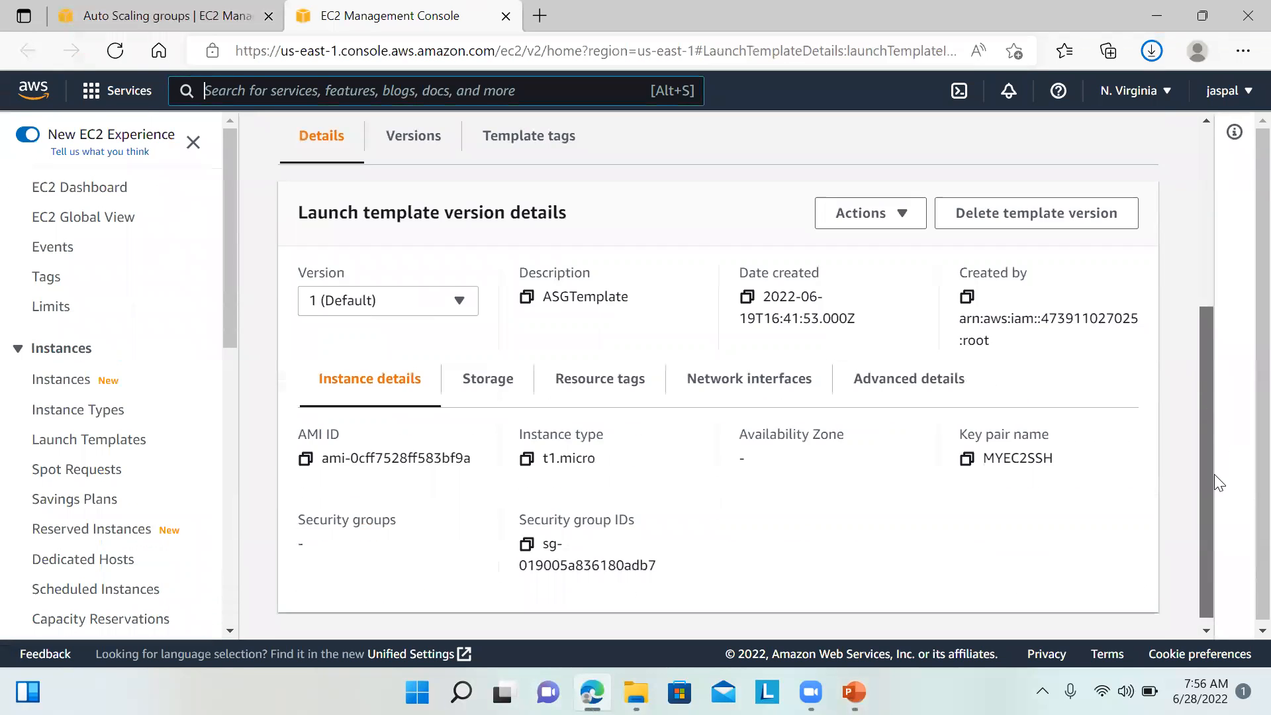
drag(1214, 477, 1219, 349)
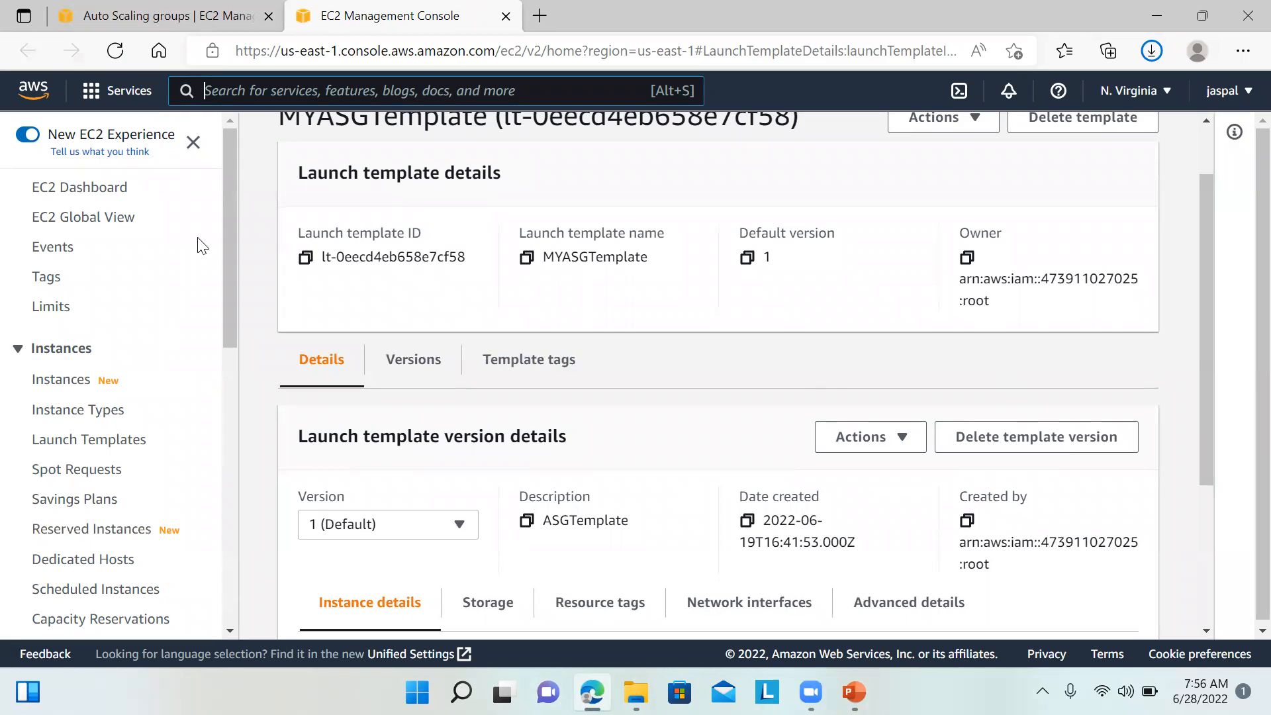
drag(228, 286, 237, 572)
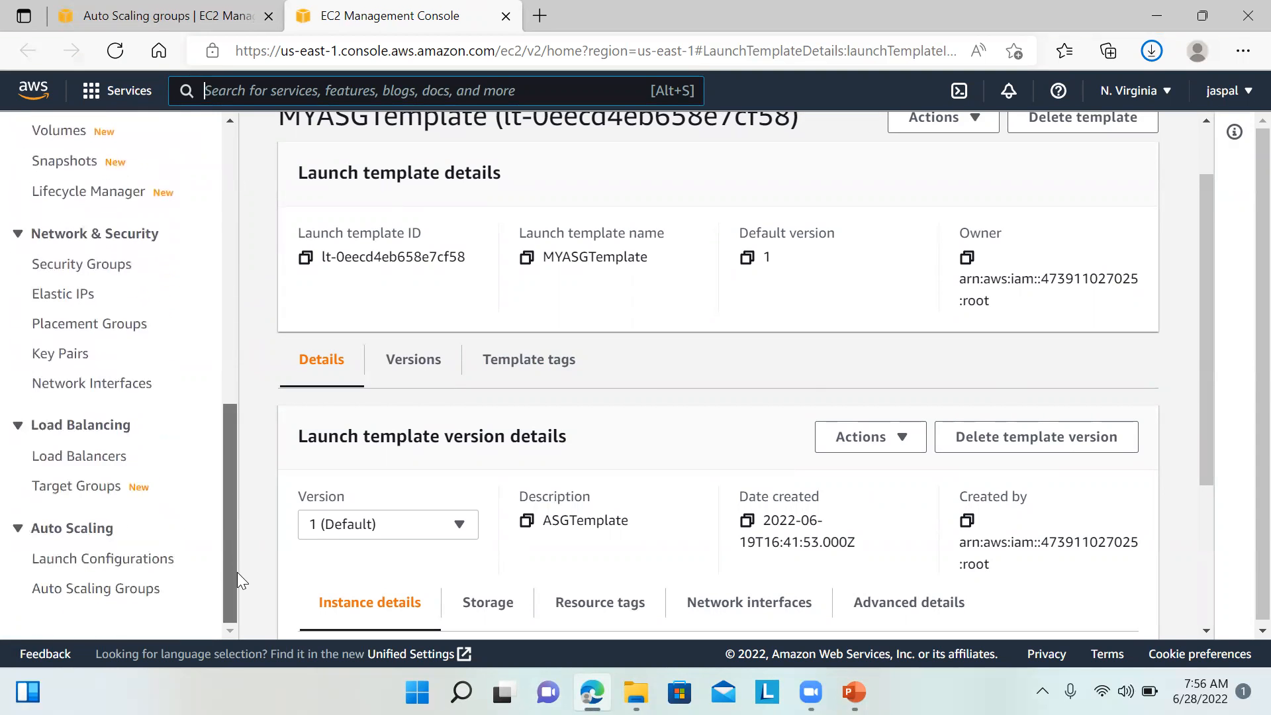
click(147, 588)
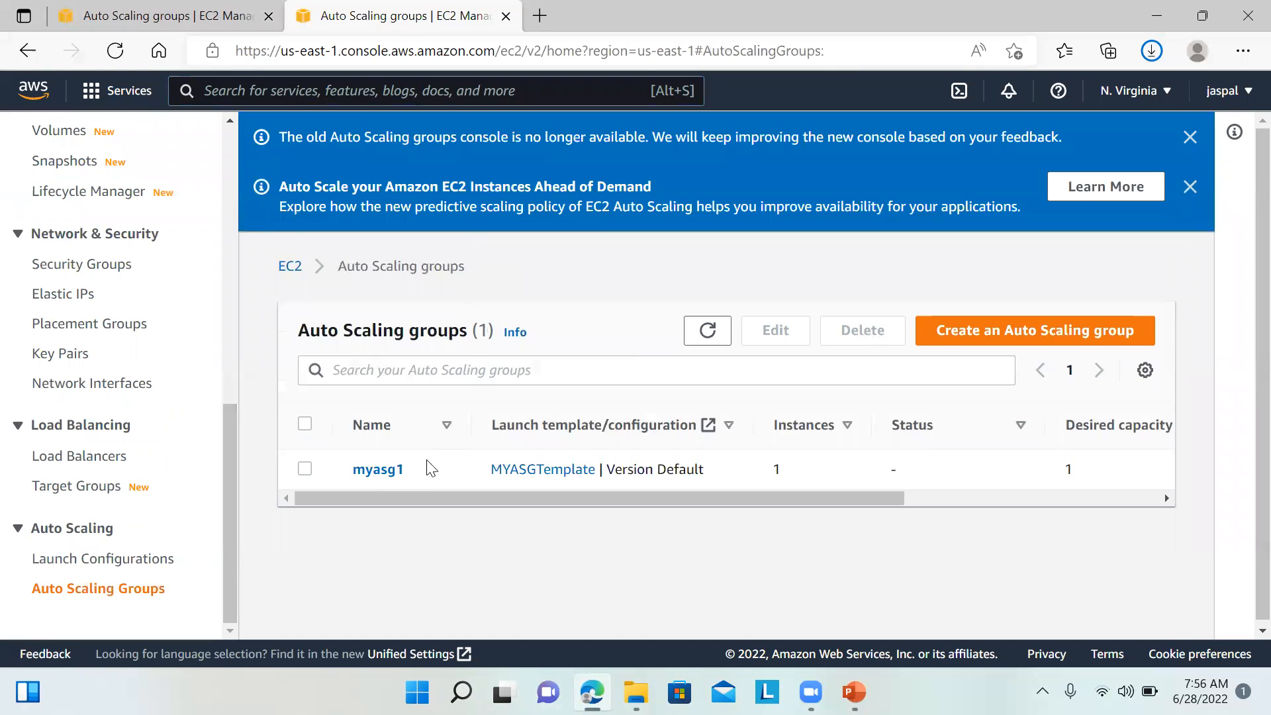
Step: Check myasg1's activity: no notifications configured and one activity history entry
click(379, 470)
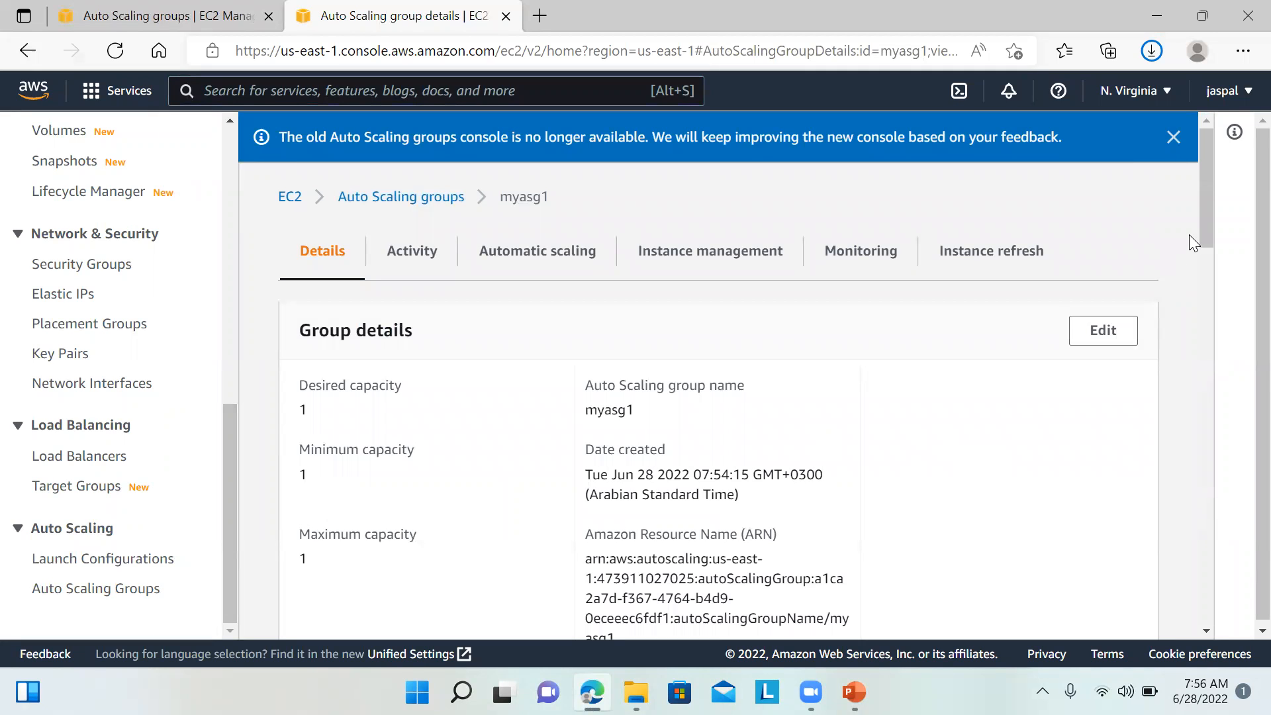
drag(1204, 229, 1206, 249)
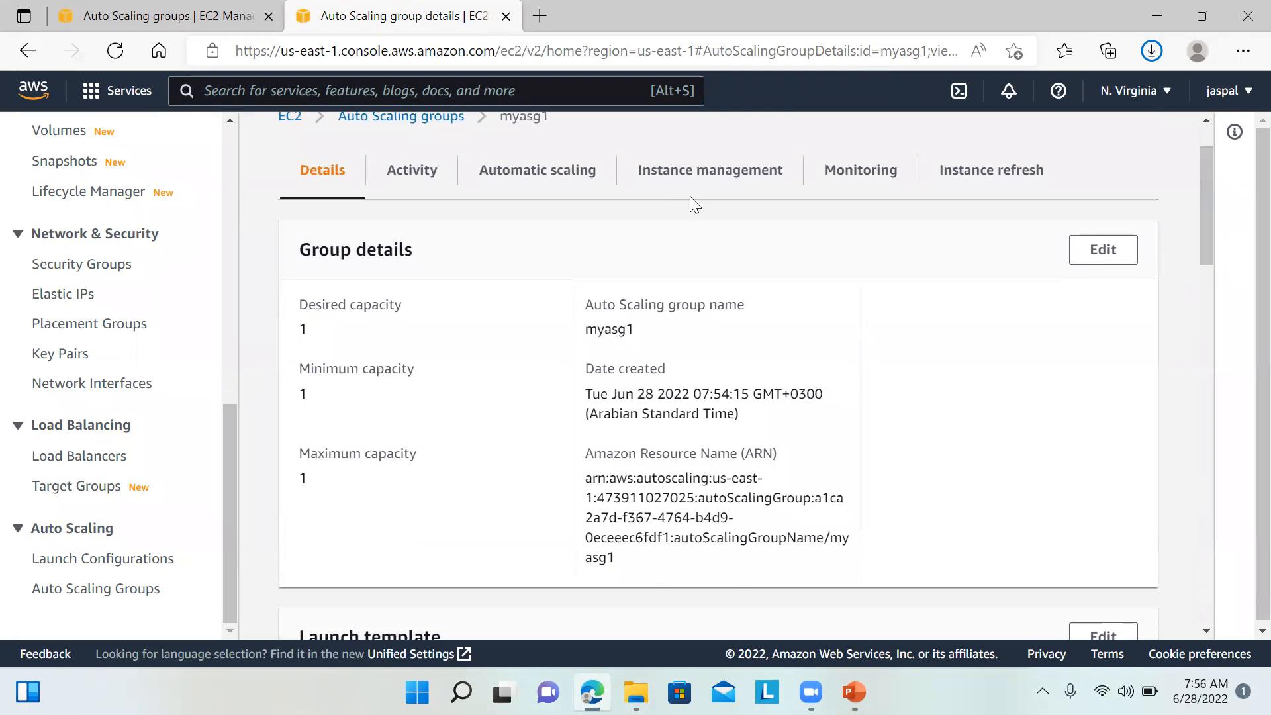
click(432, 183)
drag(1204, 397, 1184, 334)
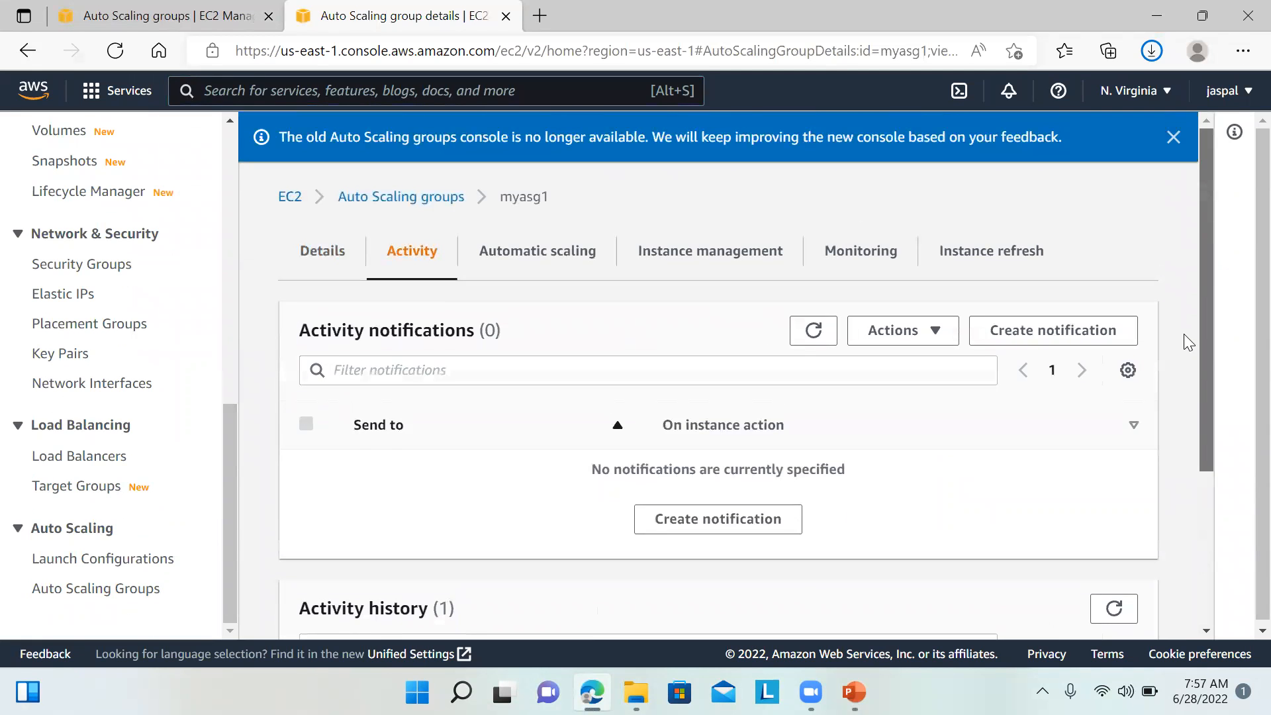
Step: Check myasg1's Automatic scaling tab, which has no dynamic, predictive or scheduled policies
click(576, 268)
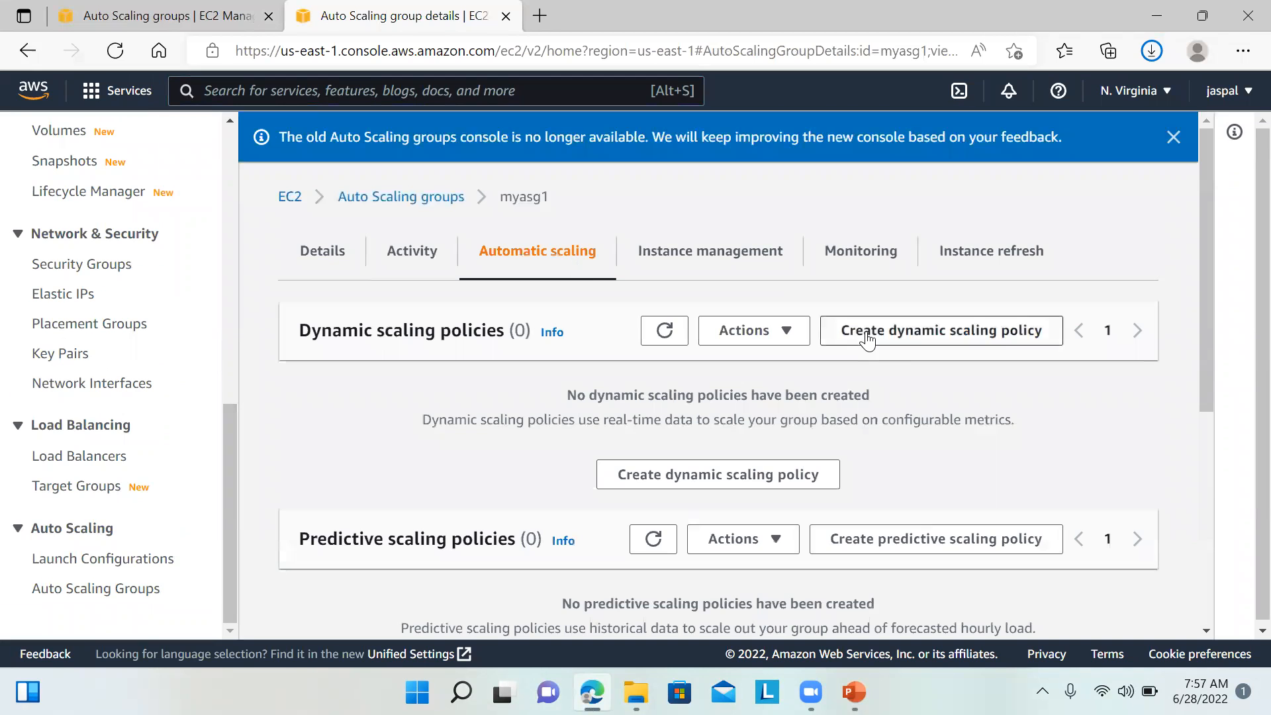
drag(1207, 302, 1211, 368)
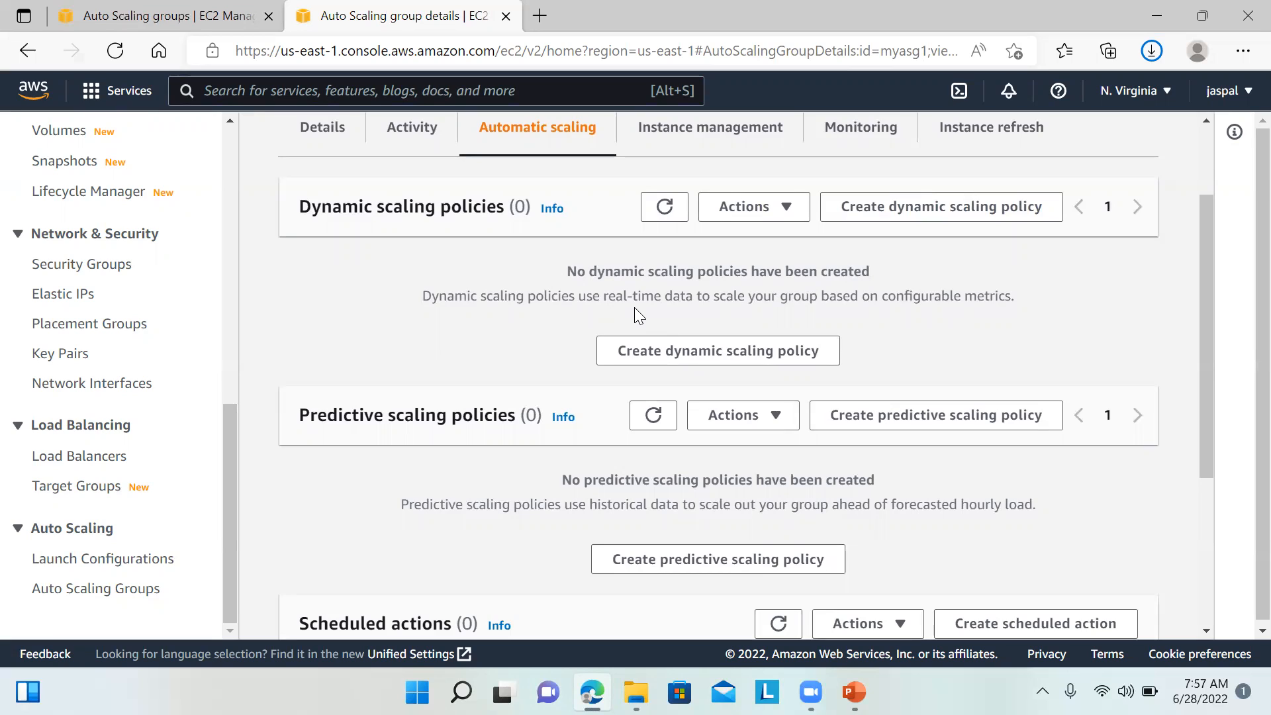
Step: Start a dynamic scaling policy for myasg1 with policy type Simple scaling
click(896, 214)
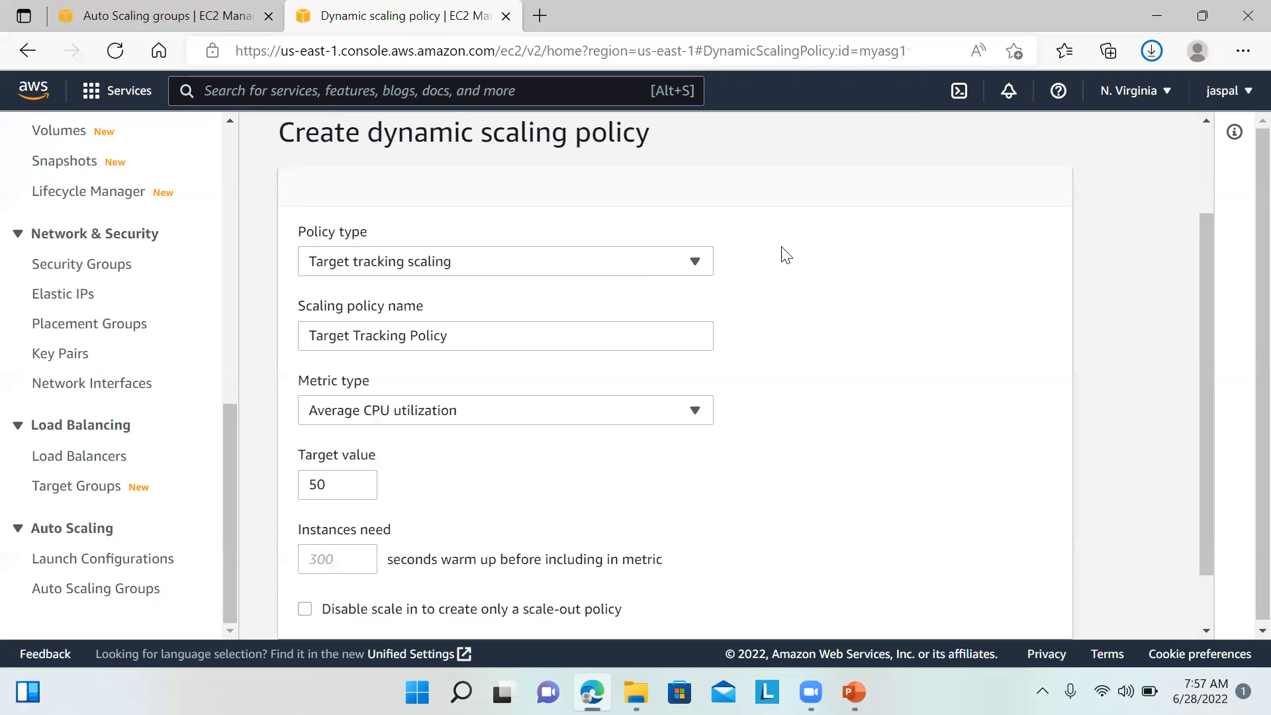
click(542, 264)
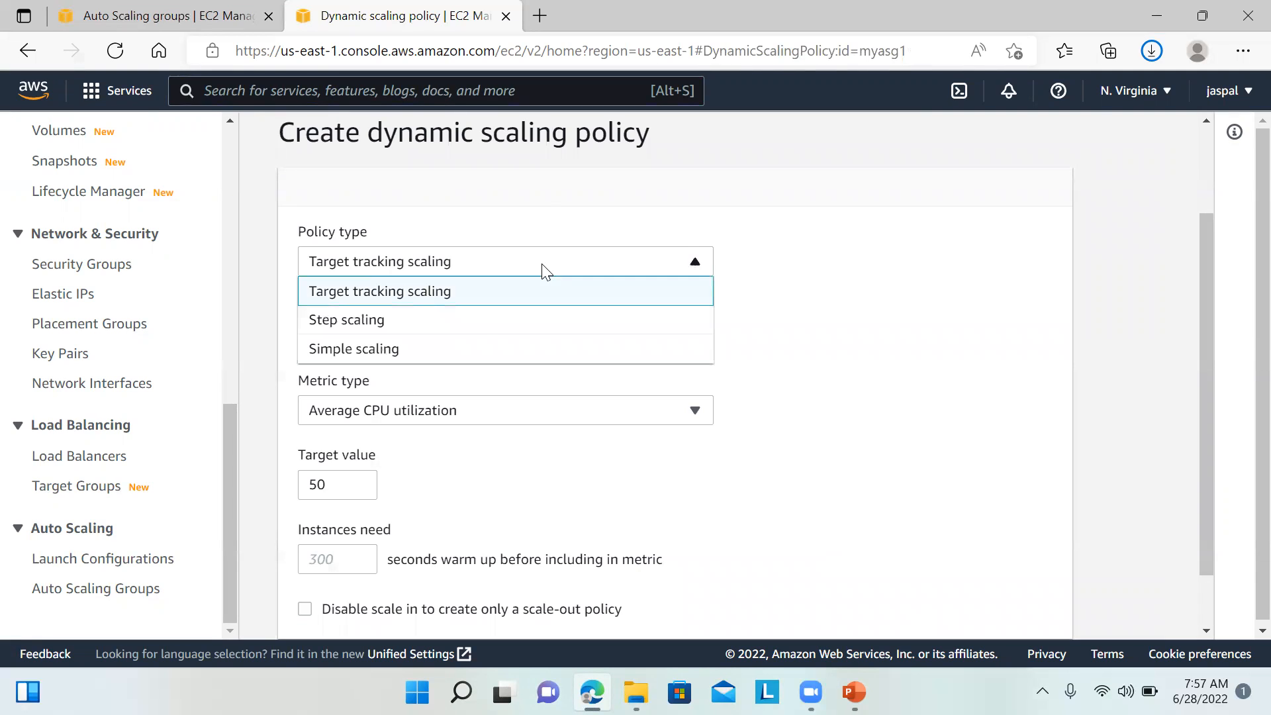
click(424, 362)
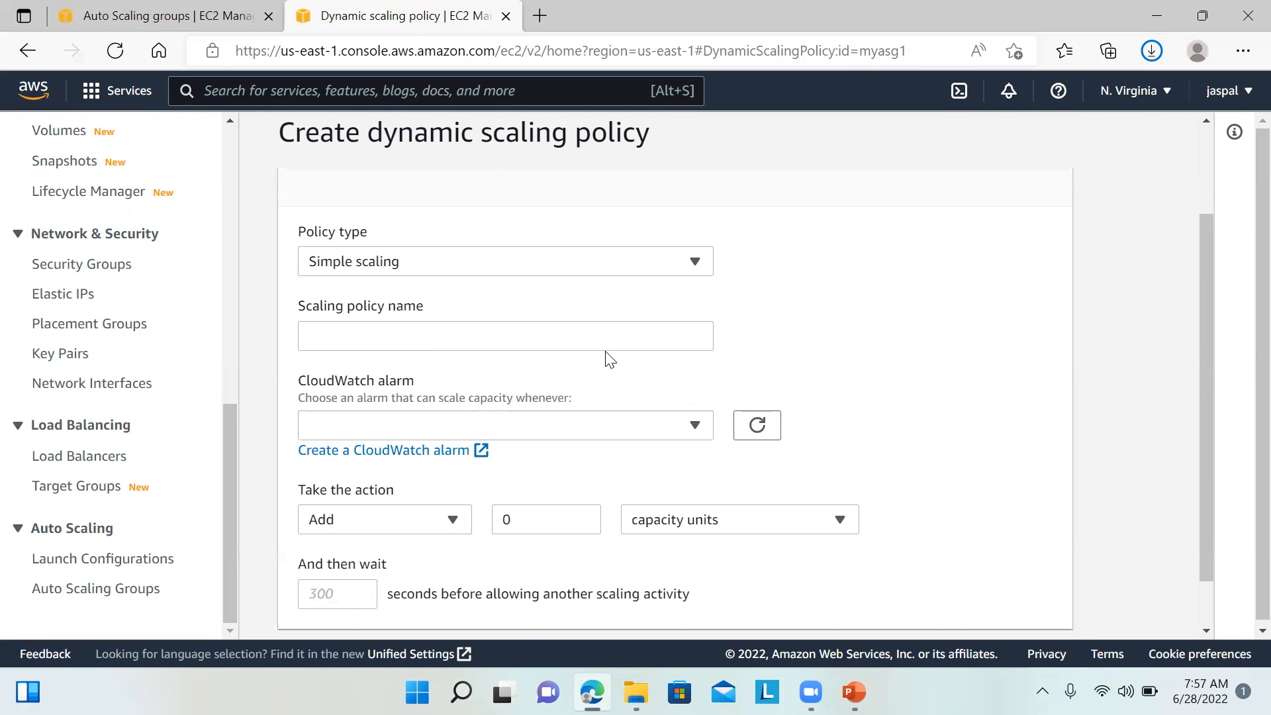
click(647, 340)
click(839, 331)
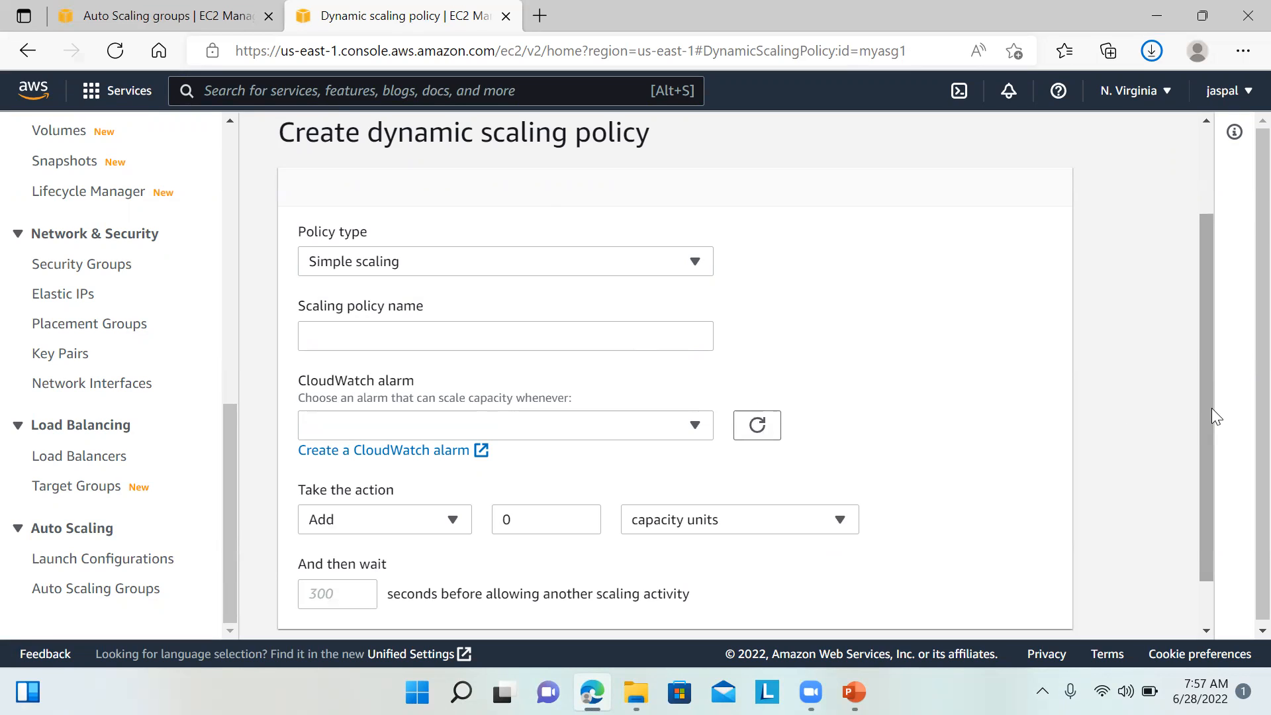
drag(1206, 394, 1202, 446)
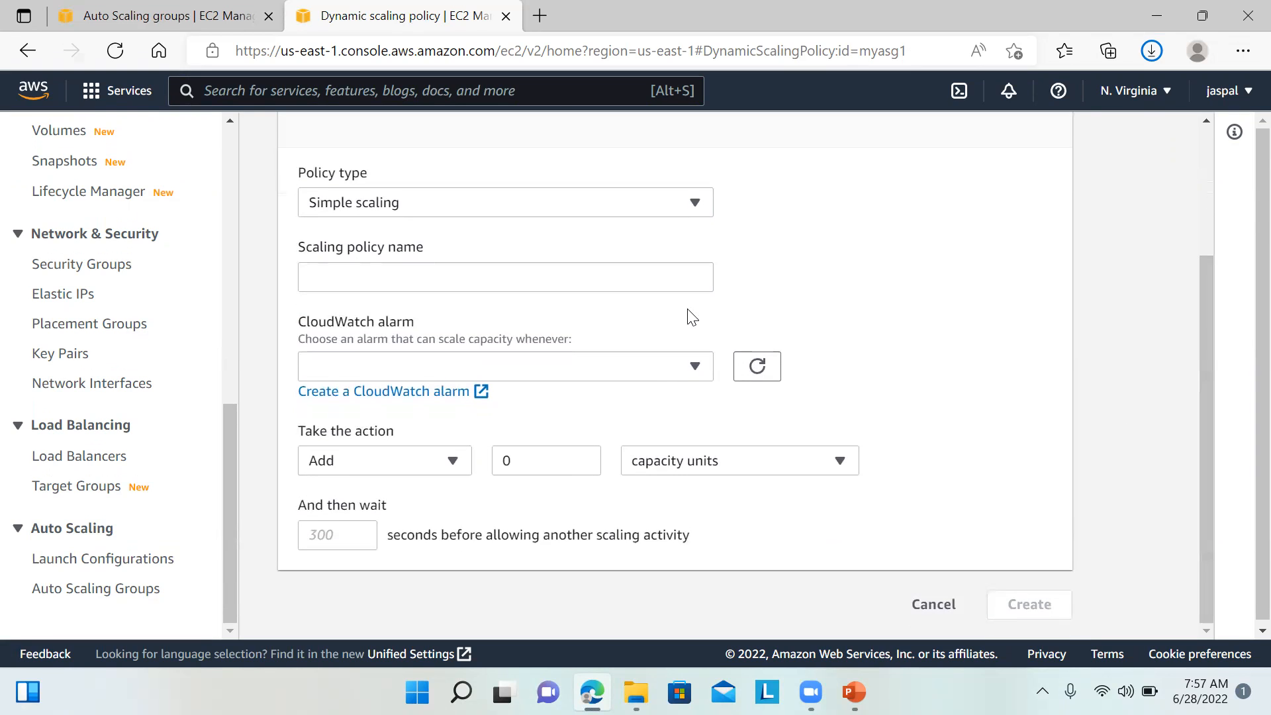
Step: Find no existing CloudWatch alarms and begin creating a new one
click(695, 368)
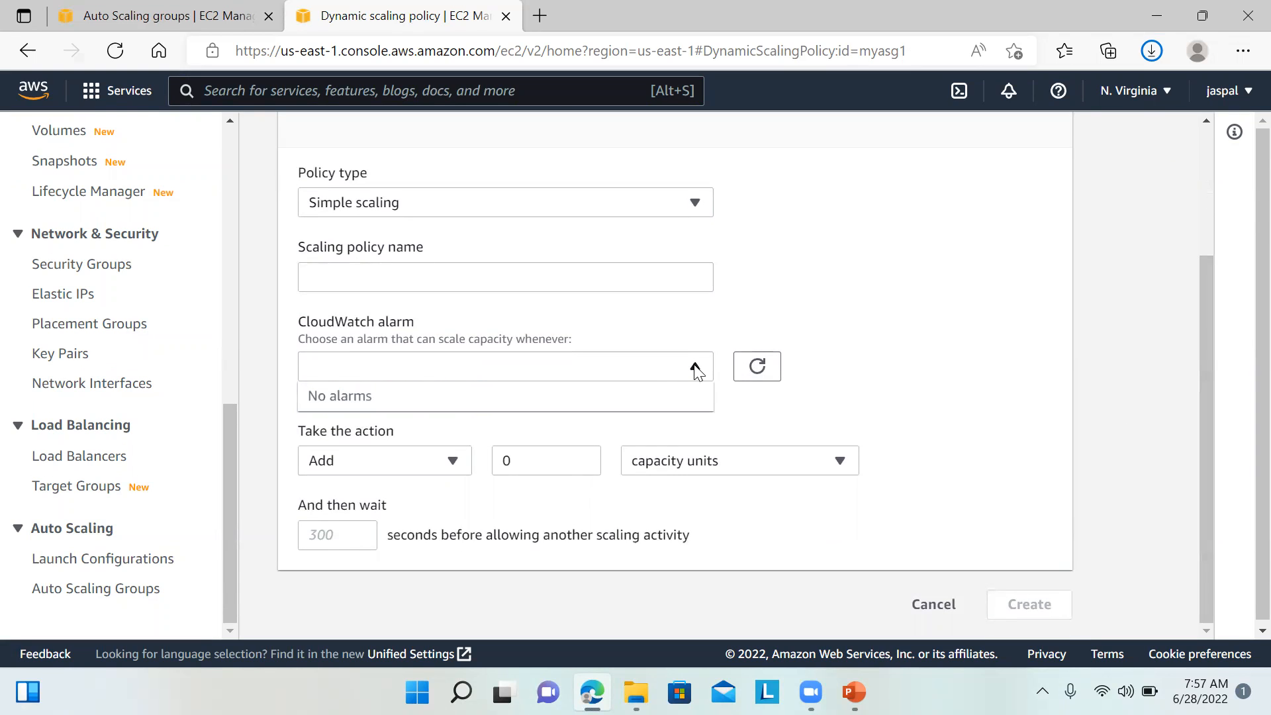
click(764, 309)
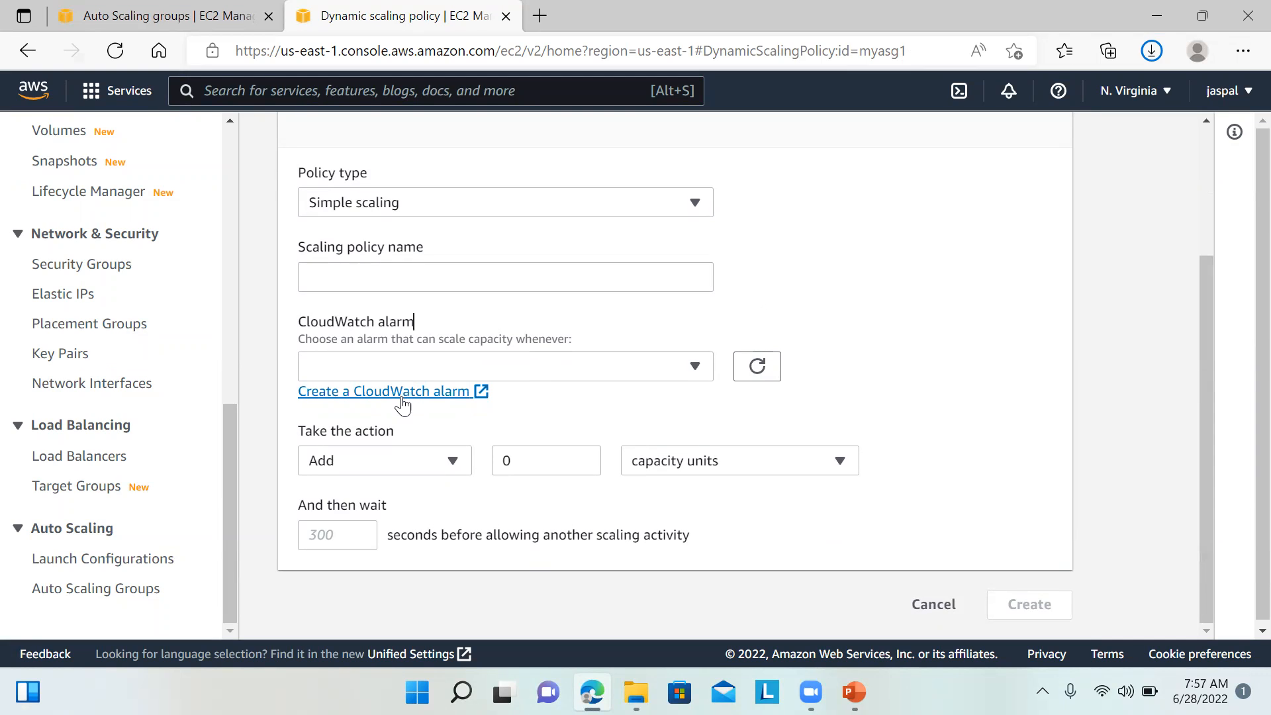
click(402, 404)
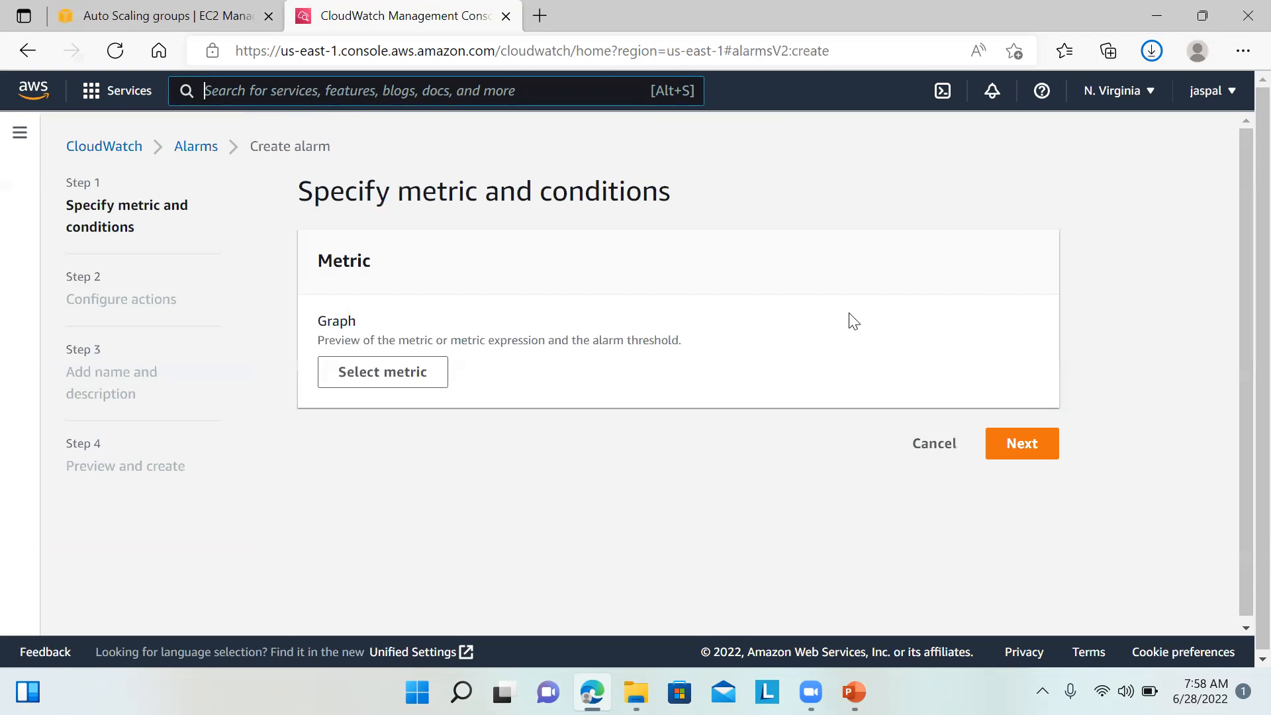
Step: Browse the alarm's metrics, then return to the Target tracking policy form with target 50
click(409, 377)
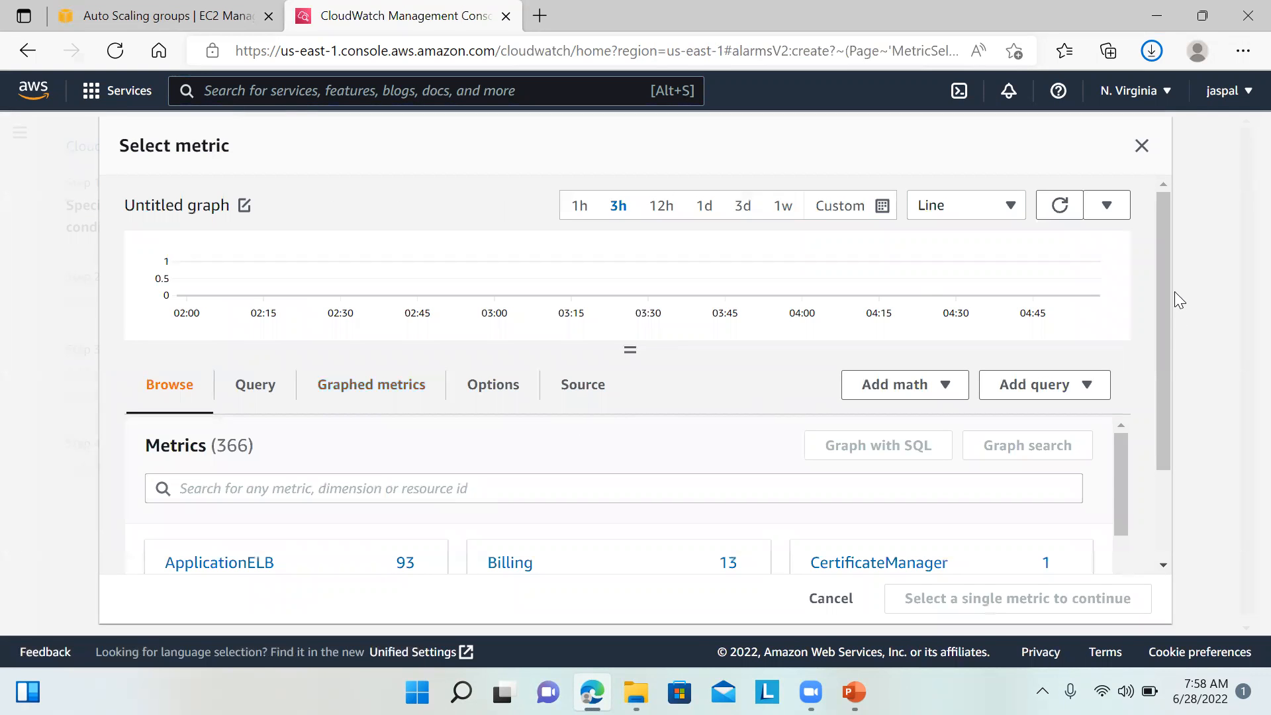
drag(1162, 286, 1169, 462)
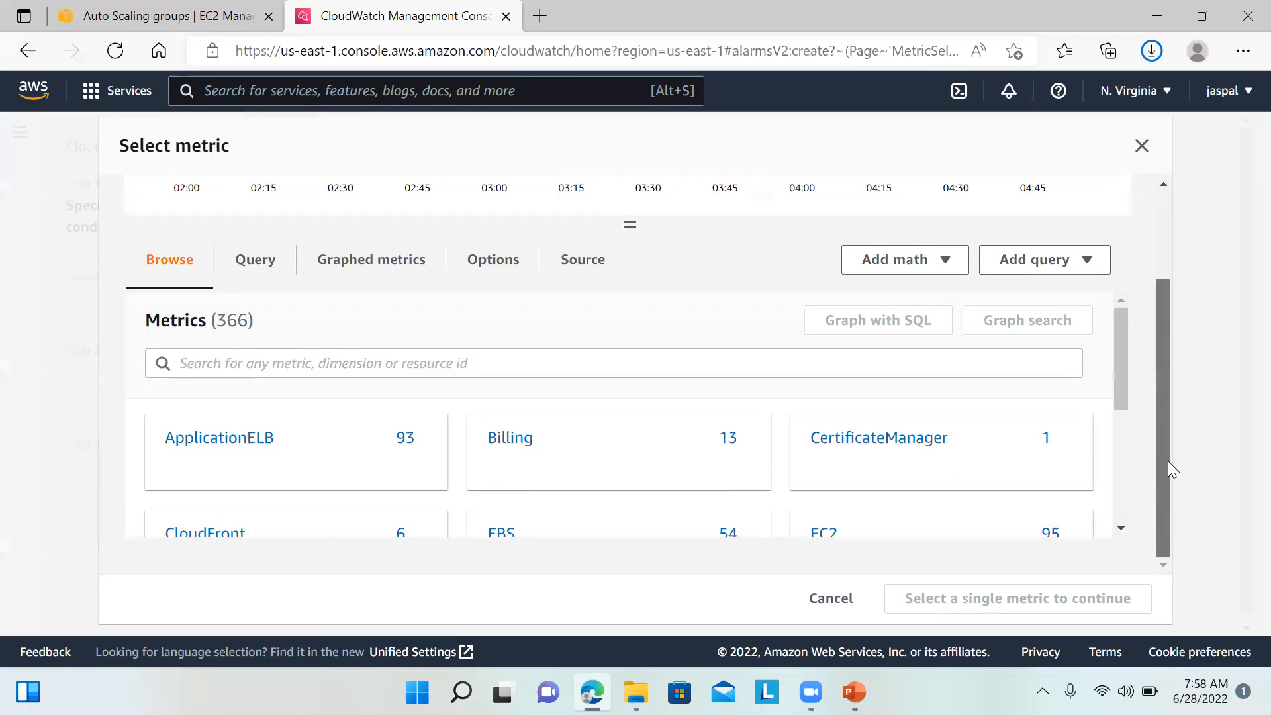
drag(1124, 384, 1132, 91)
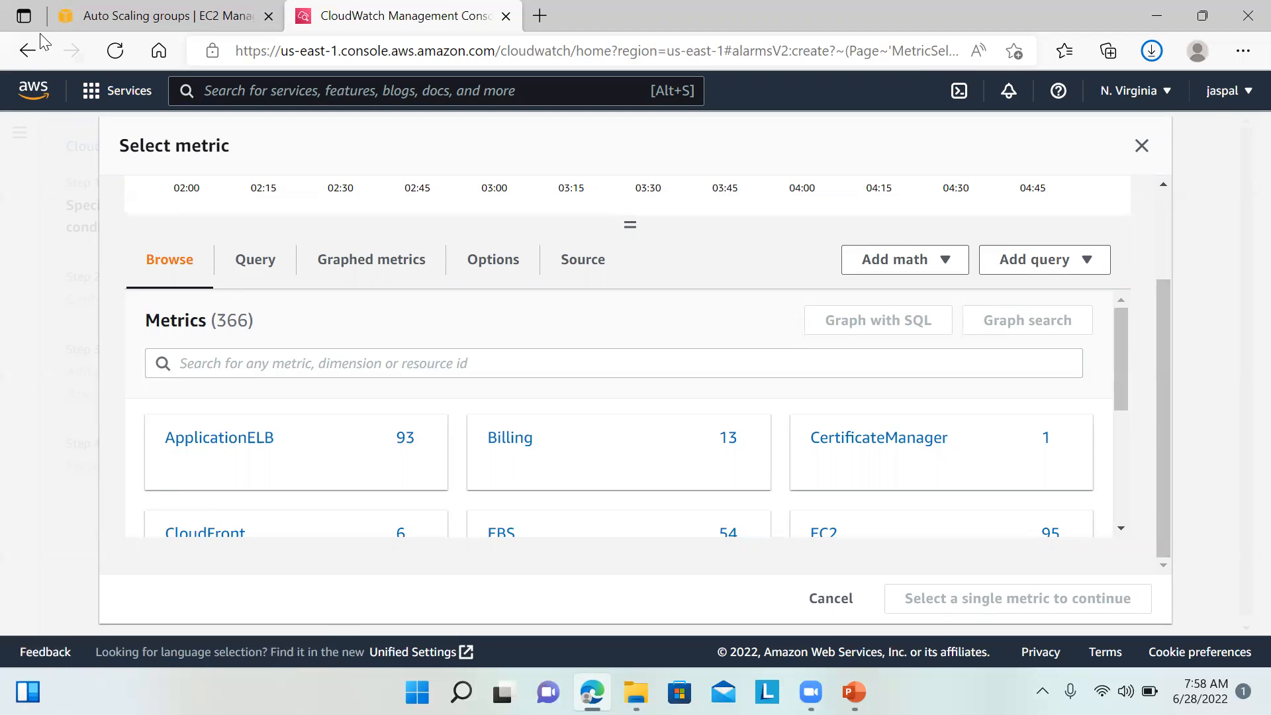
click(27, 51)
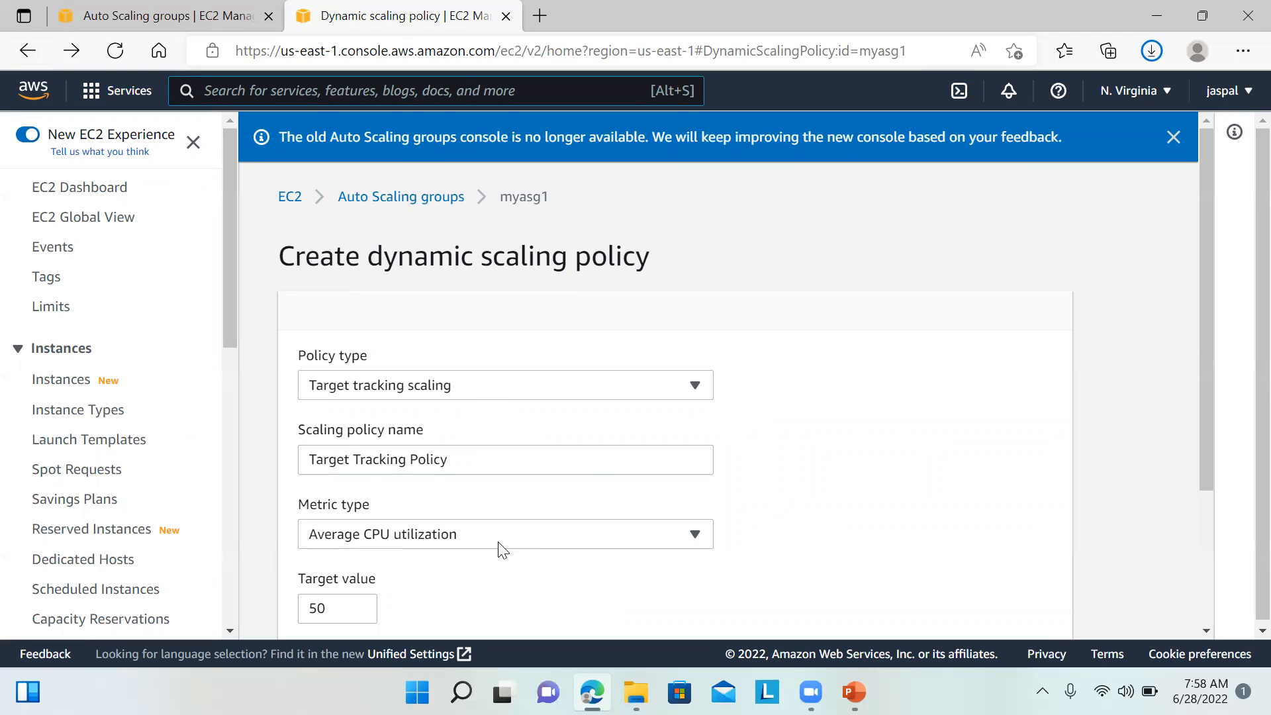
Step: Review the dynamic policy form, keeping Target tracking scaling and Average CPU utilization
click(675, 388)
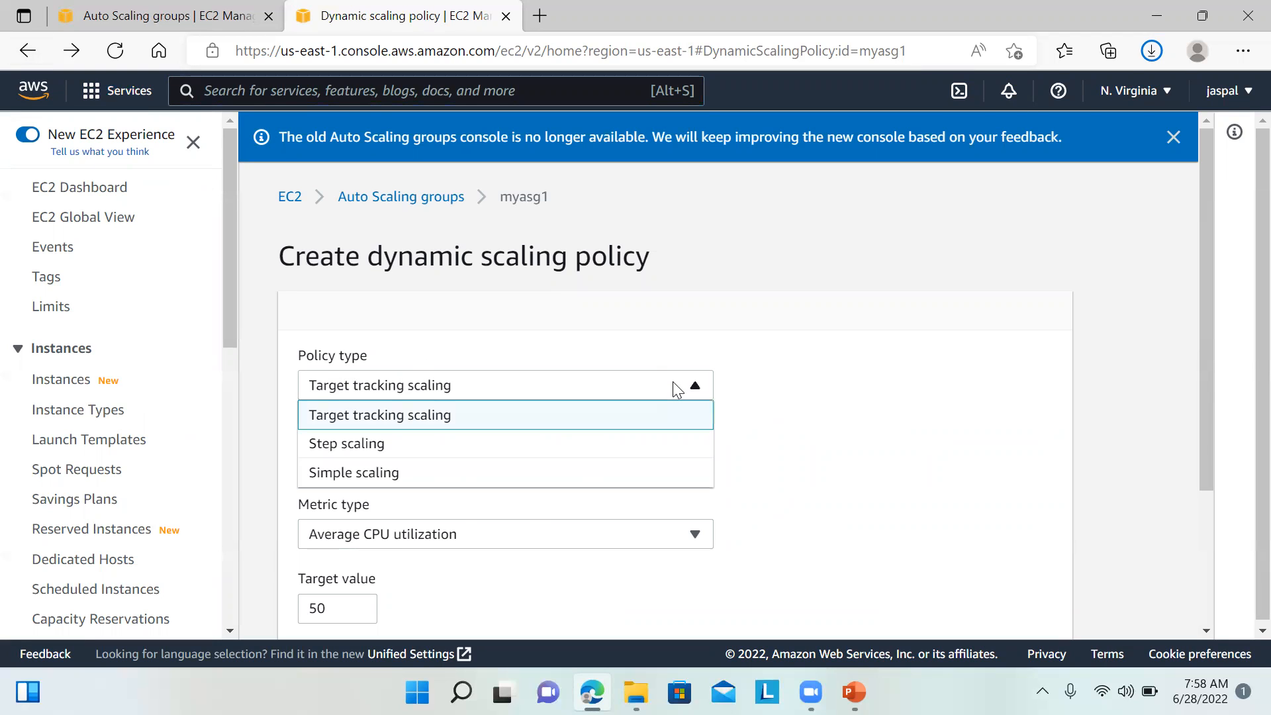
click(647, 415)
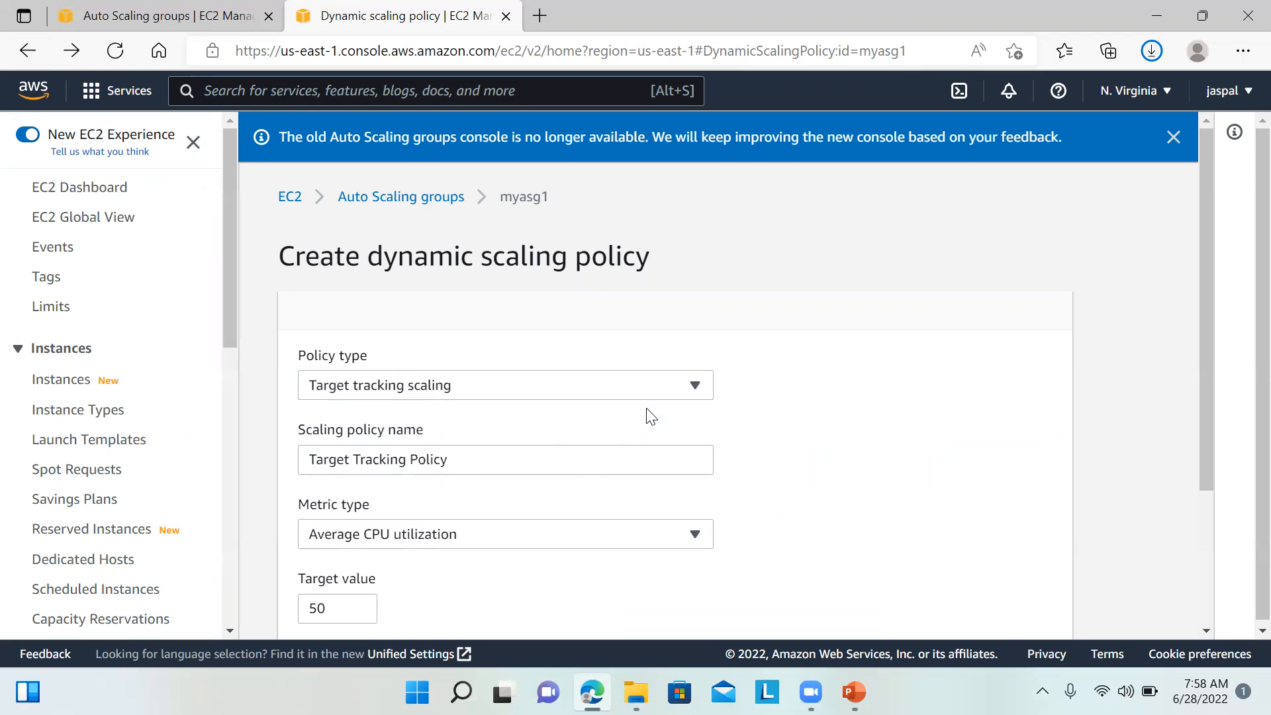
click(675, 463)
drag(1206, 438, 1220, 548)
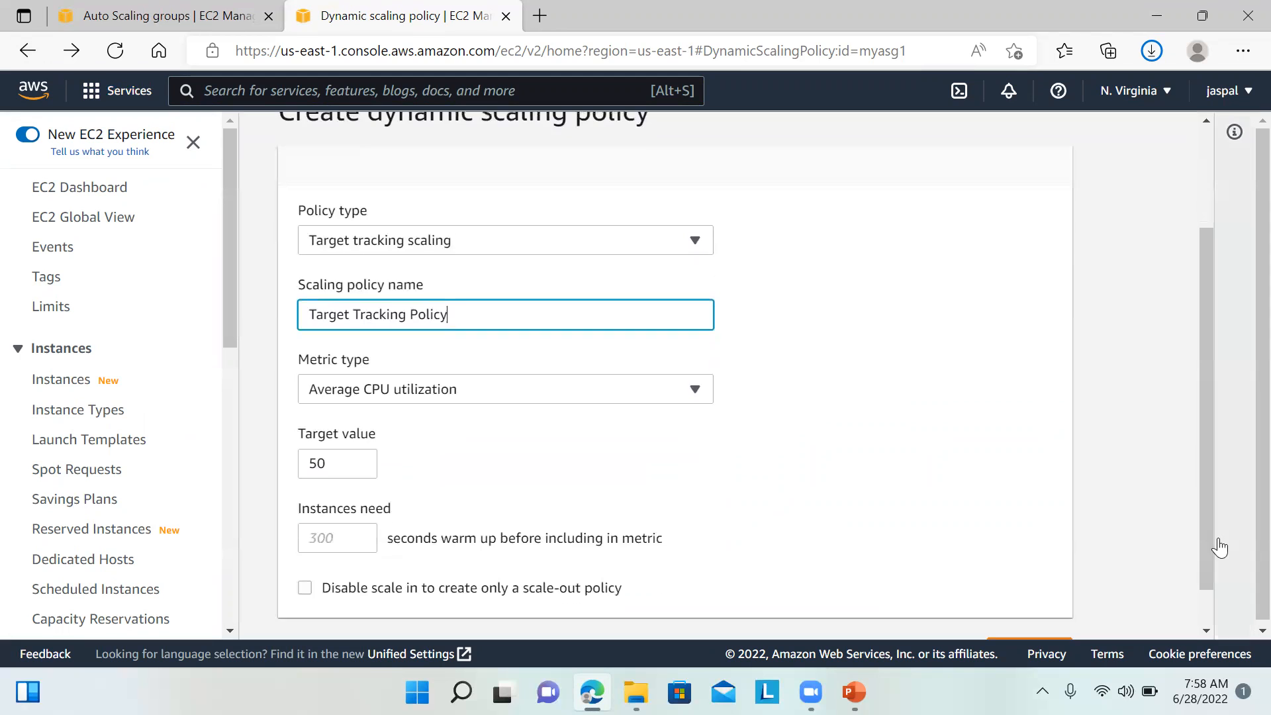
click(665, 388)
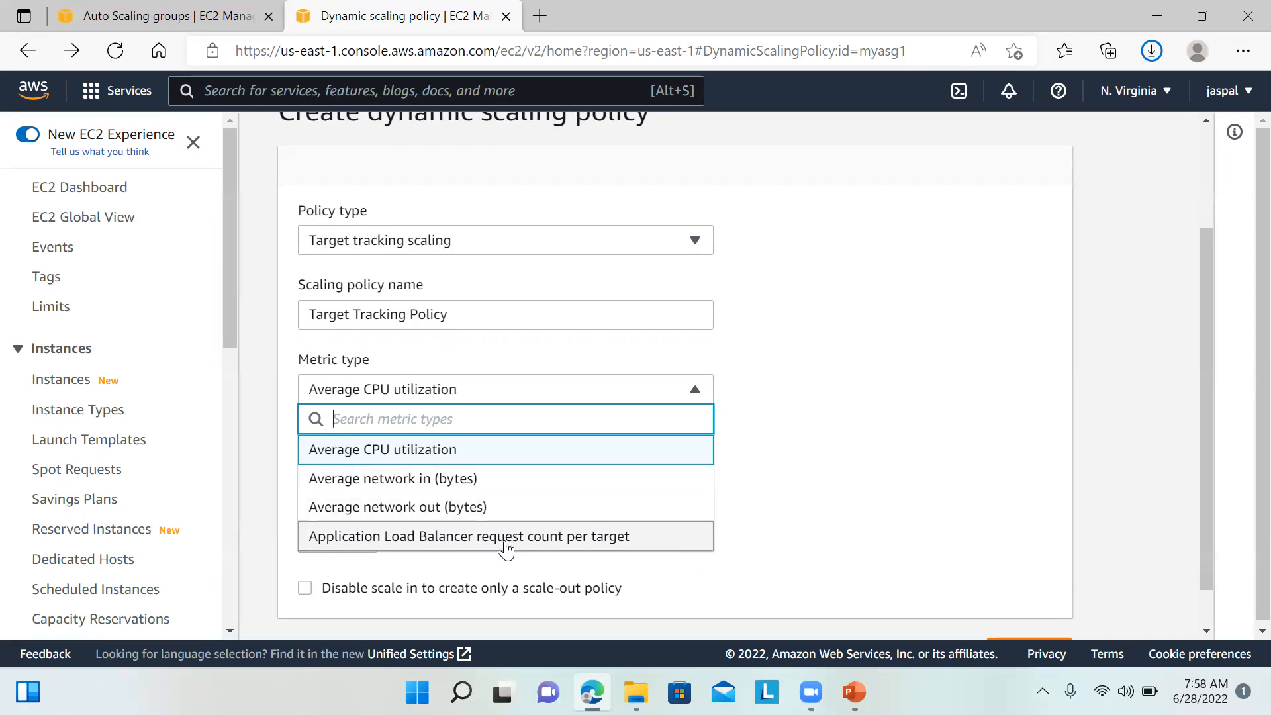
click(861, 483)
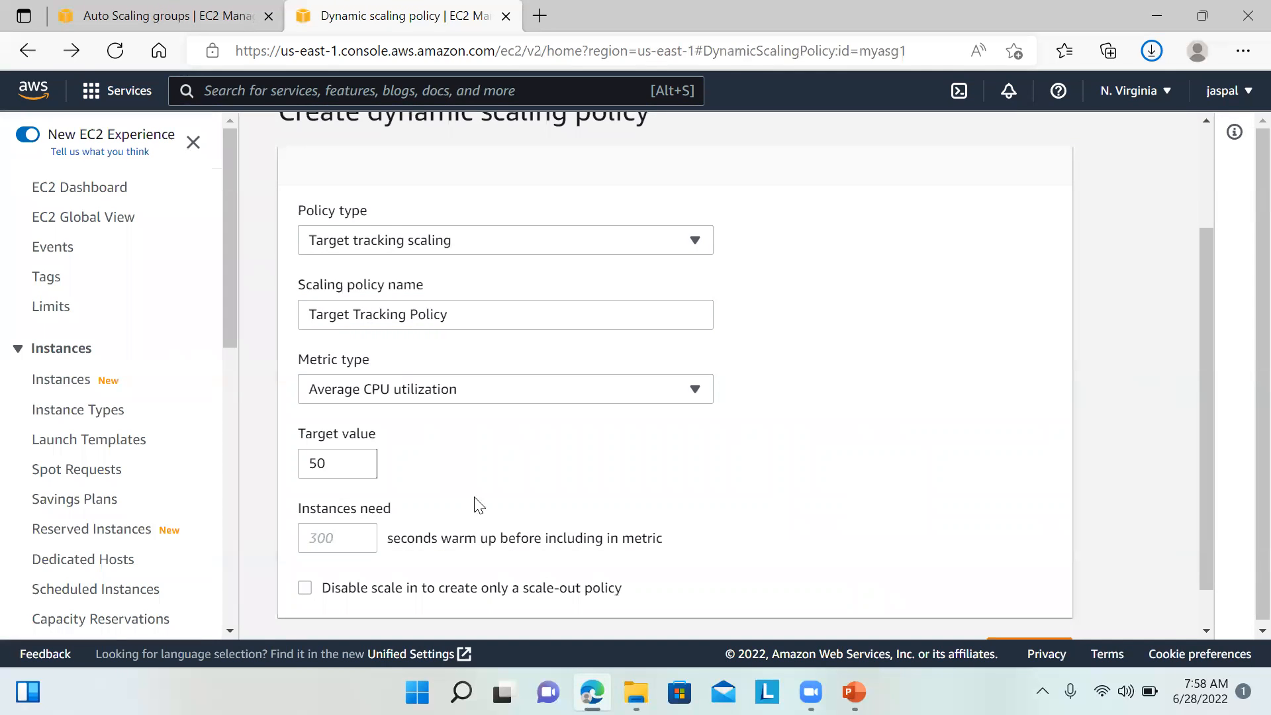
Step: Check the target value of 50, then go back to the Auto Scaling groups list
drag(346, 463, 181, 462)
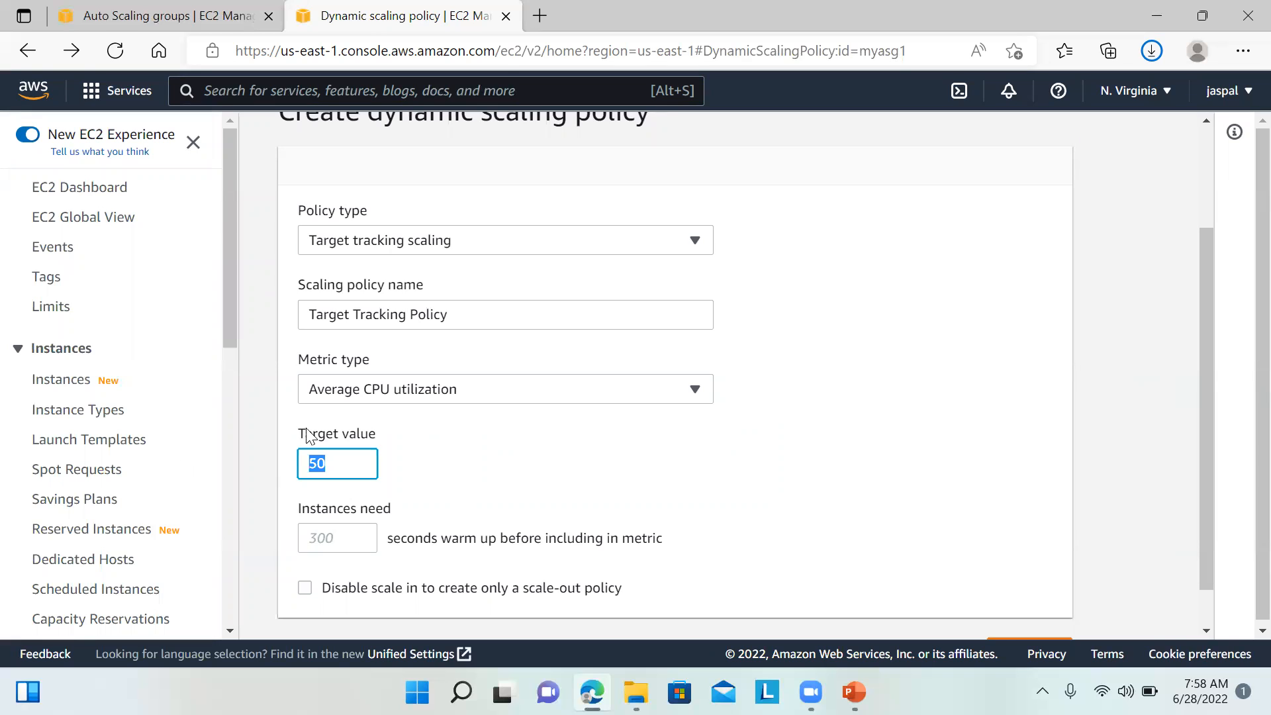
click(608, 519)
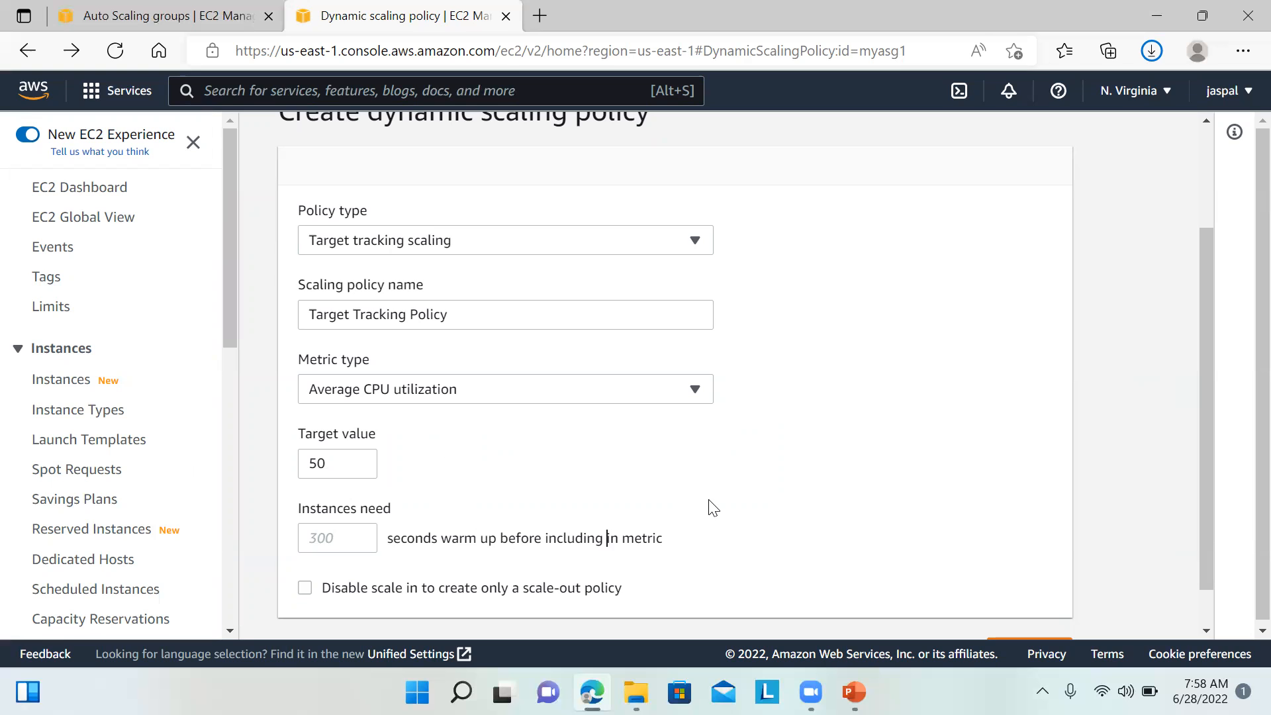
drag(1206, 430, 1198, 288)
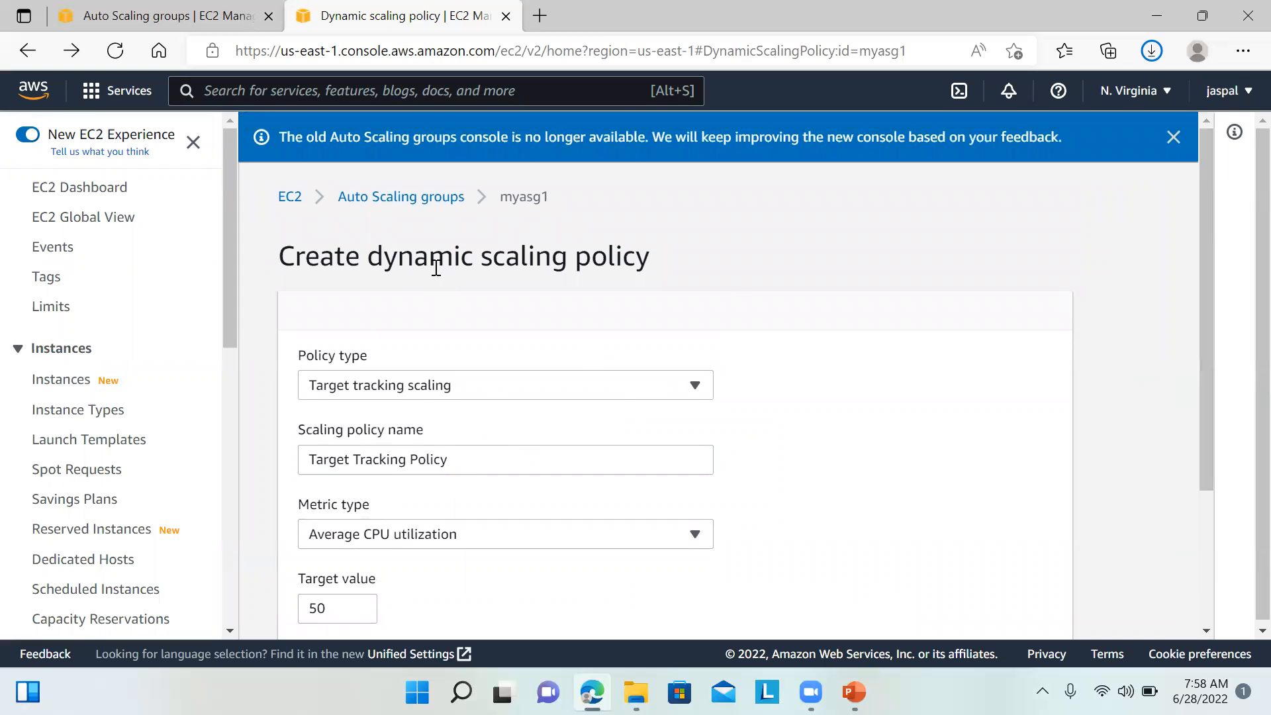
click(410, 198)
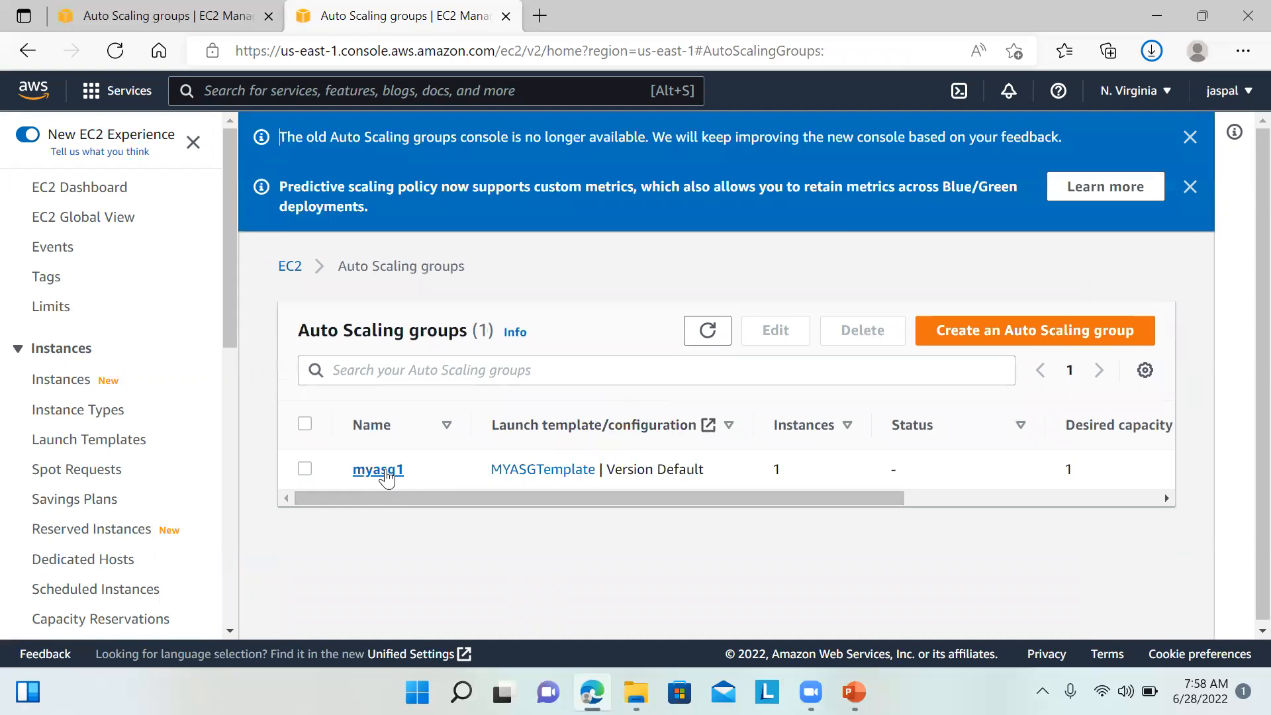
Step: On myasg1's Automatic scaling tab, begin a new scheduled action
click(384, 470)
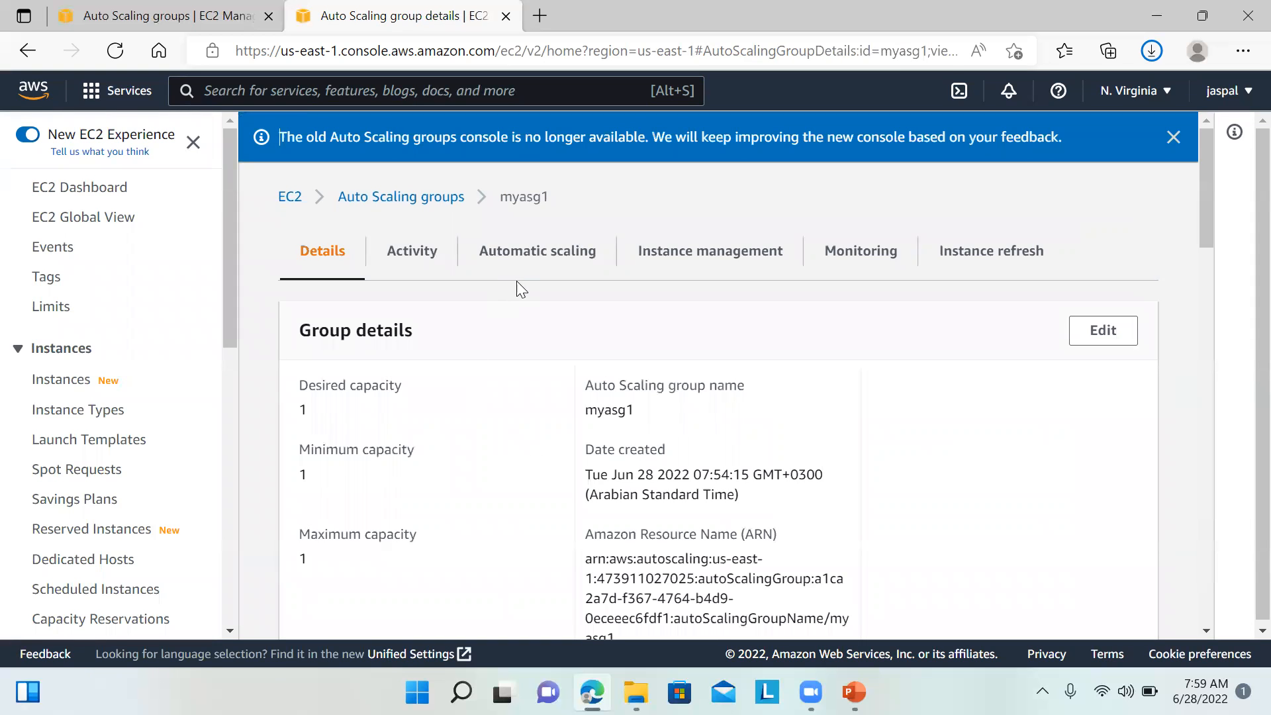
click(573, 253)
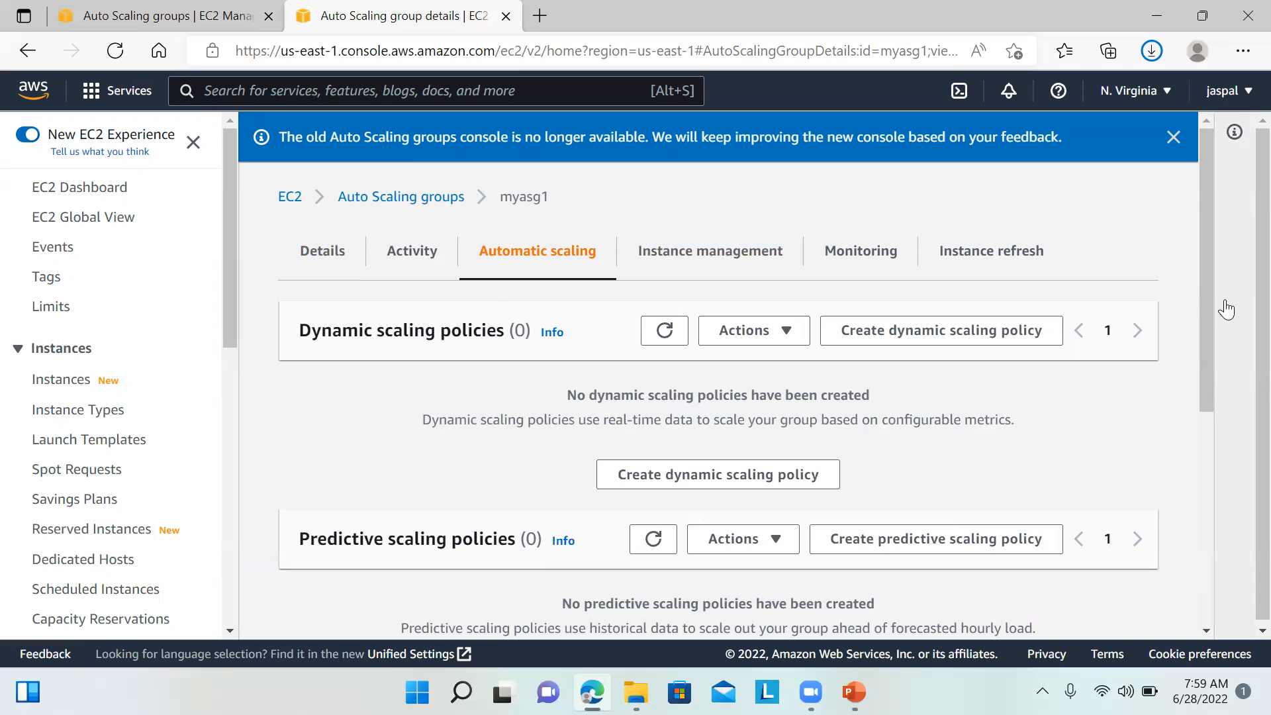
drag(1210, 299, 1207, 407)
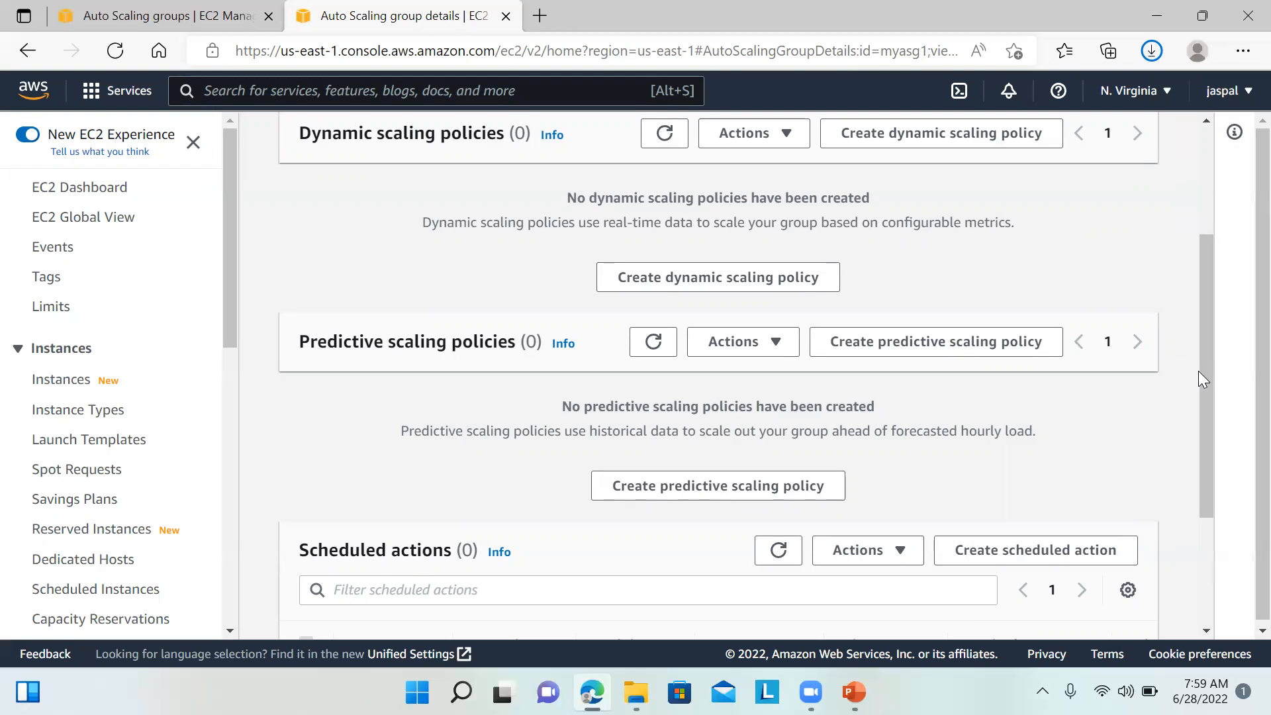
drag(1202, 384, 1205, 433)
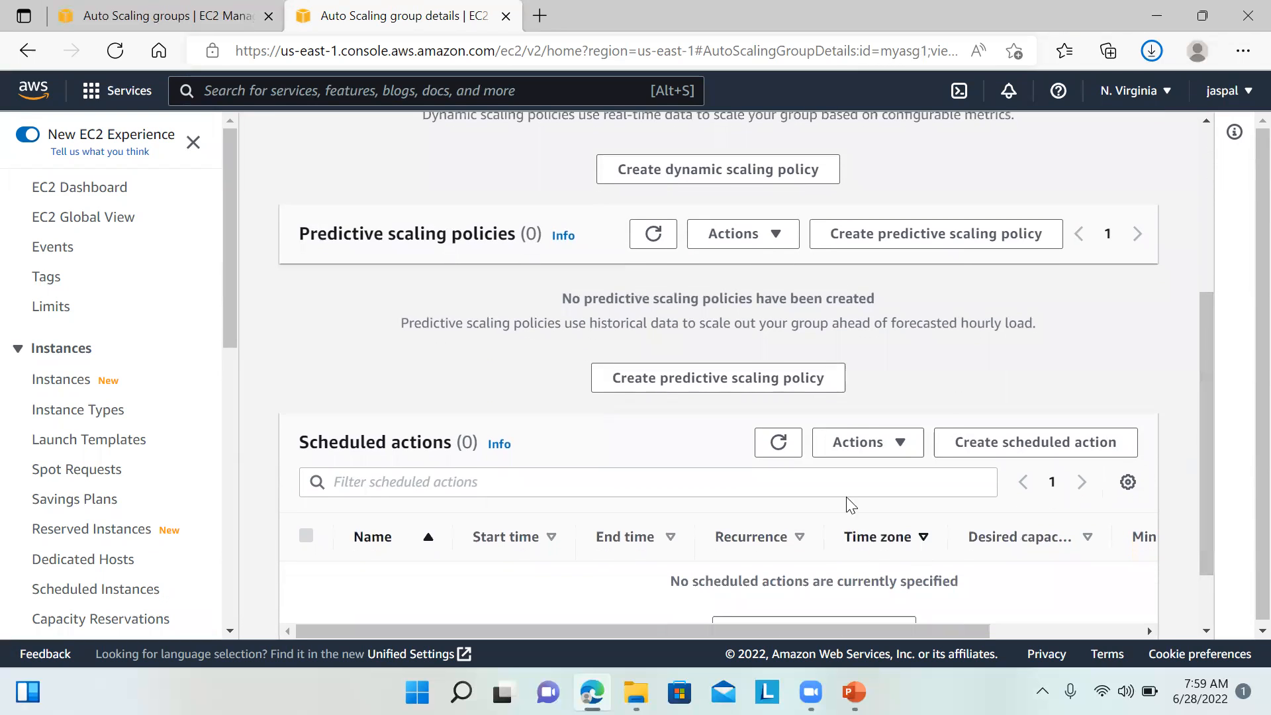
drag(1211, 434, 1209, 463)
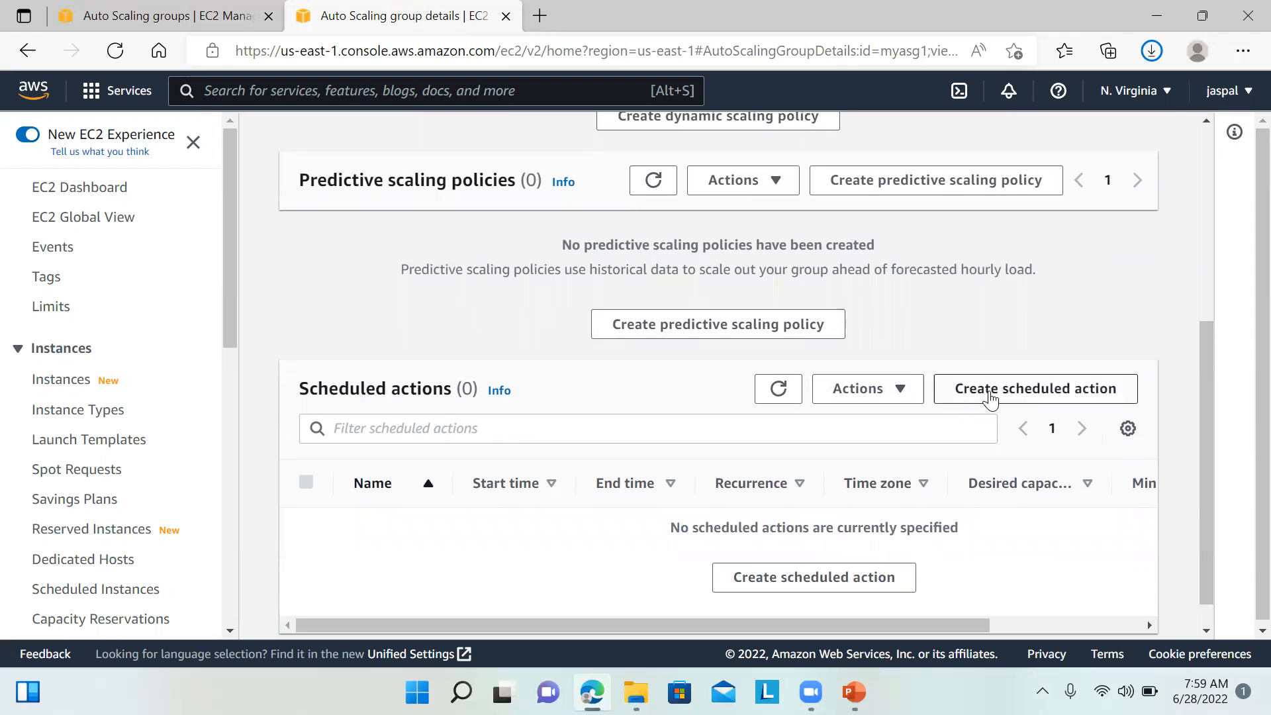
click(802, 585)
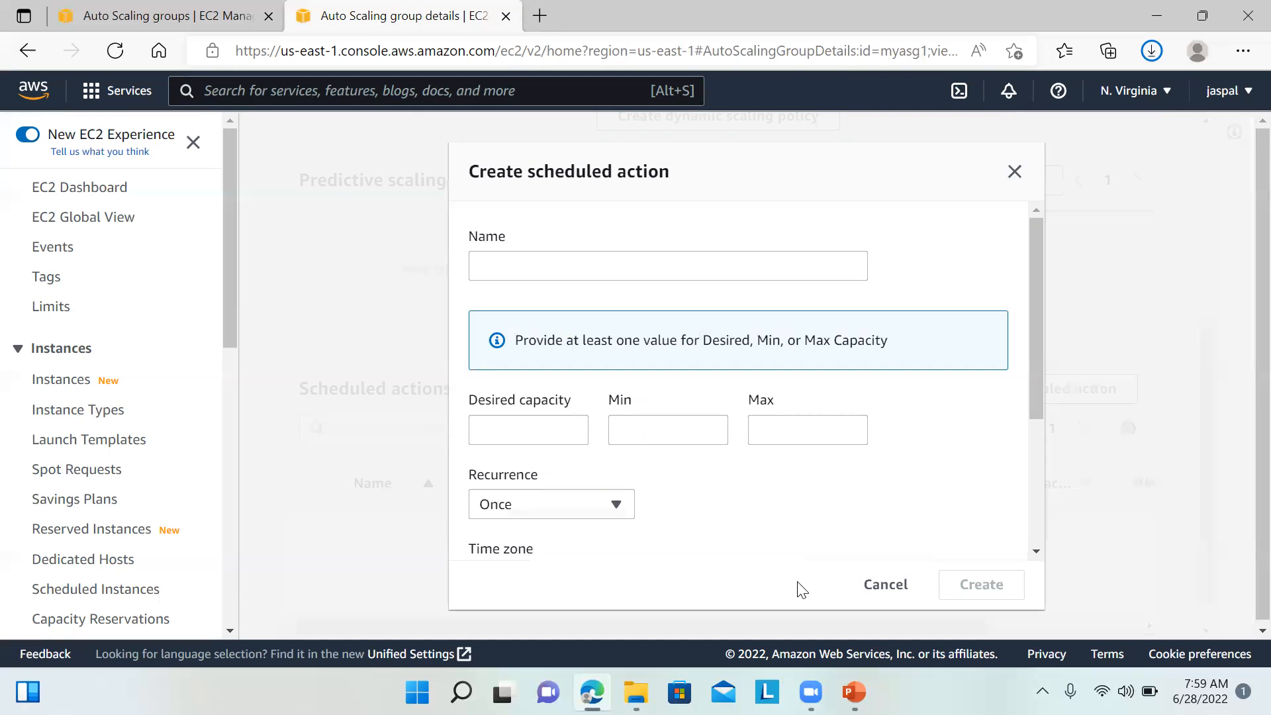
Step: Browse the scheduled action's name, desired and minimum capacity, Once recurrence and time fields
click(570, 263)
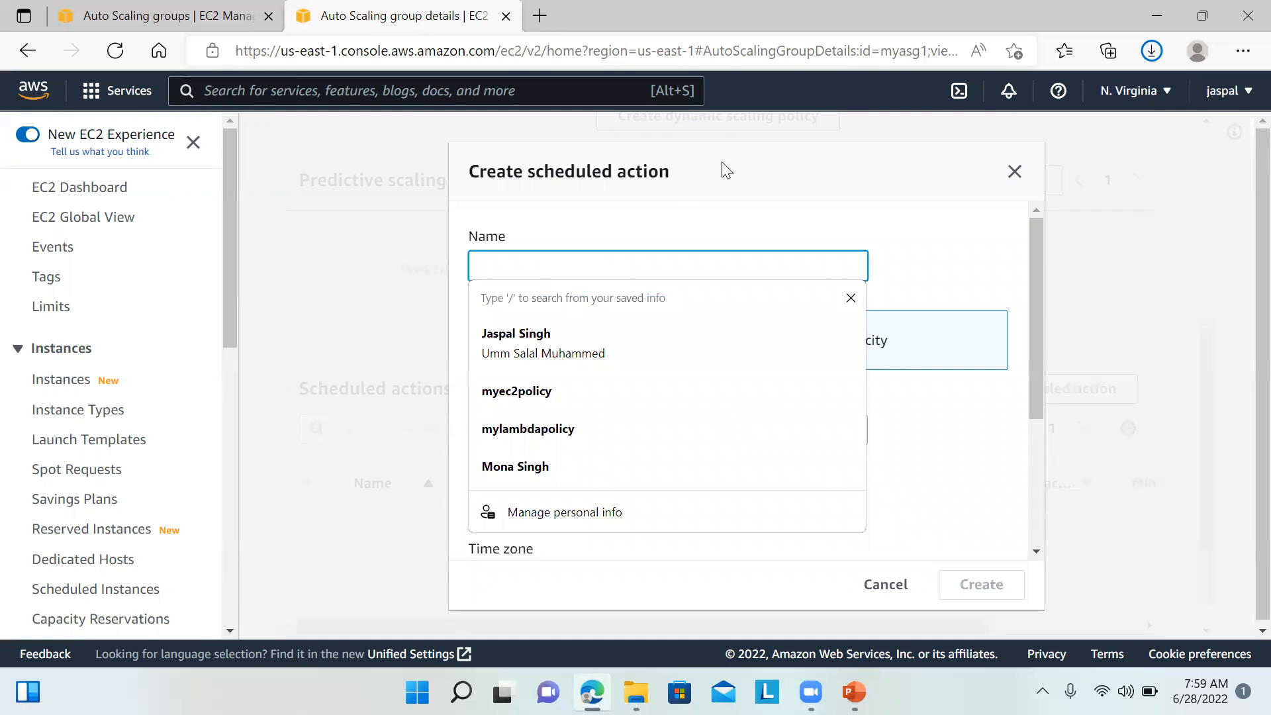
click(771, 200)
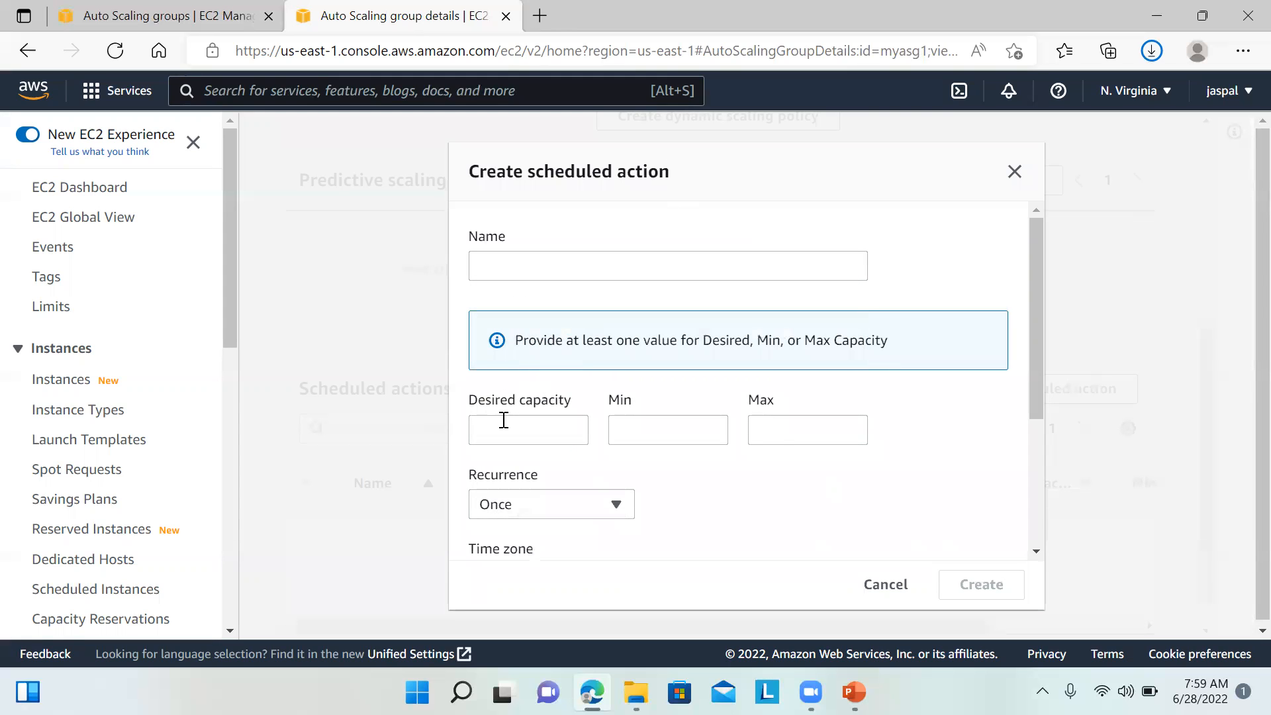
click(504, 421)
click(665, 427)
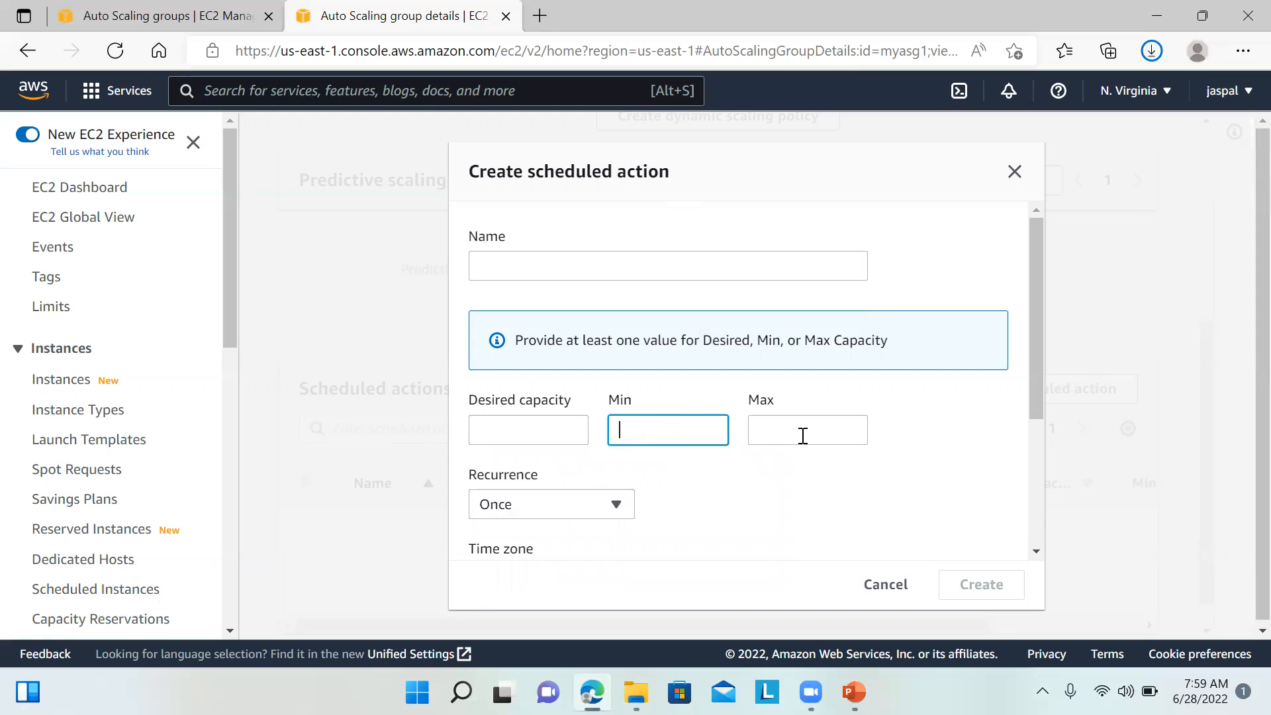
click(616, 506)
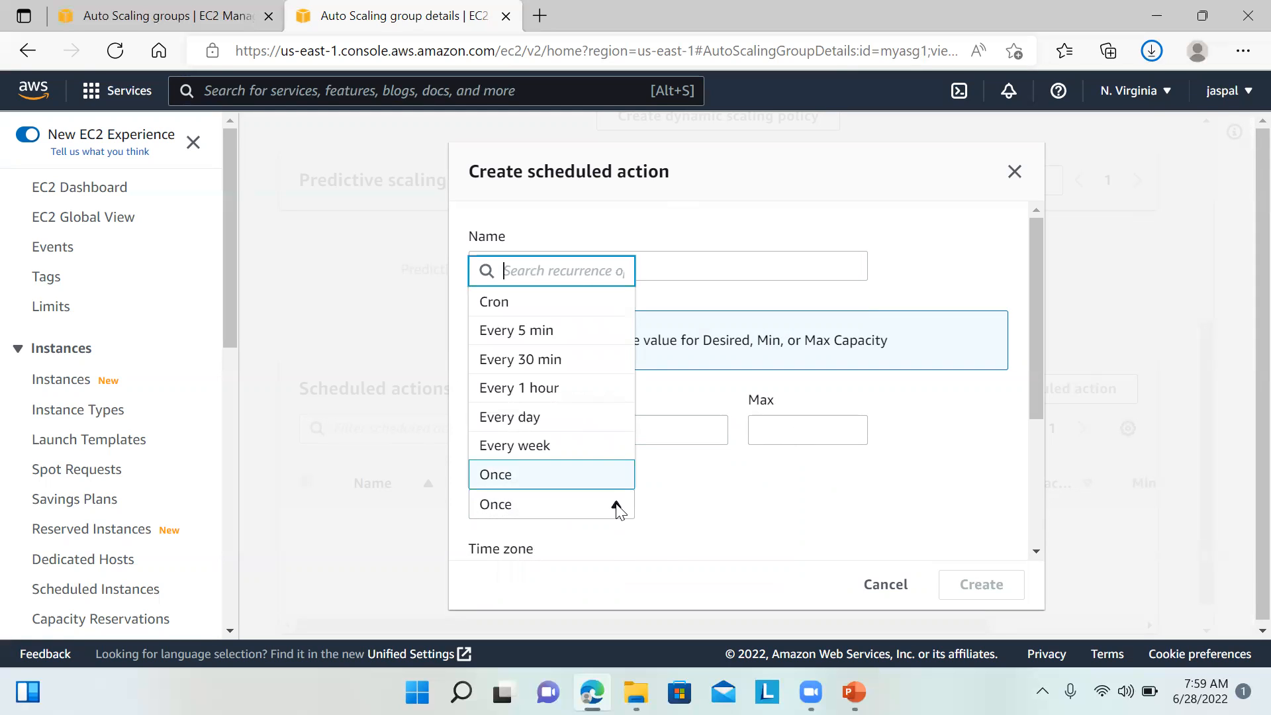
click(733, 494)
drag(1027, 378, 1036, 524)
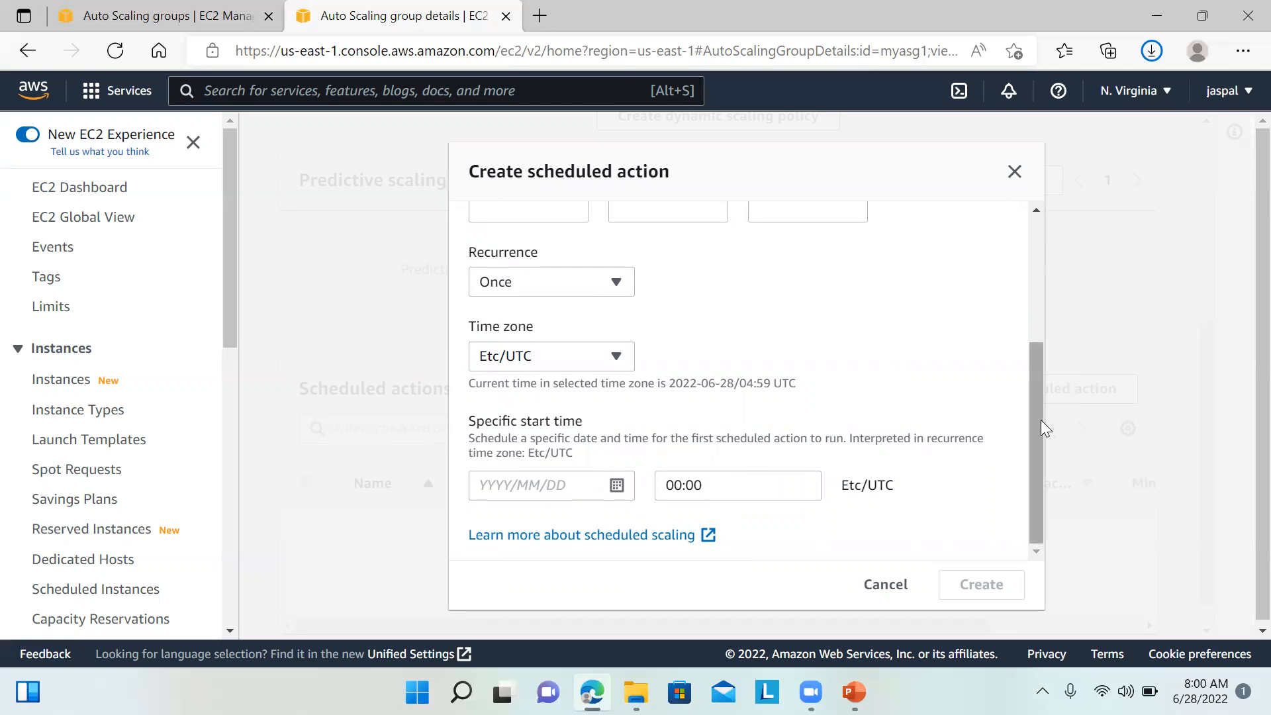
drag(1037, 449, 1038, 390)
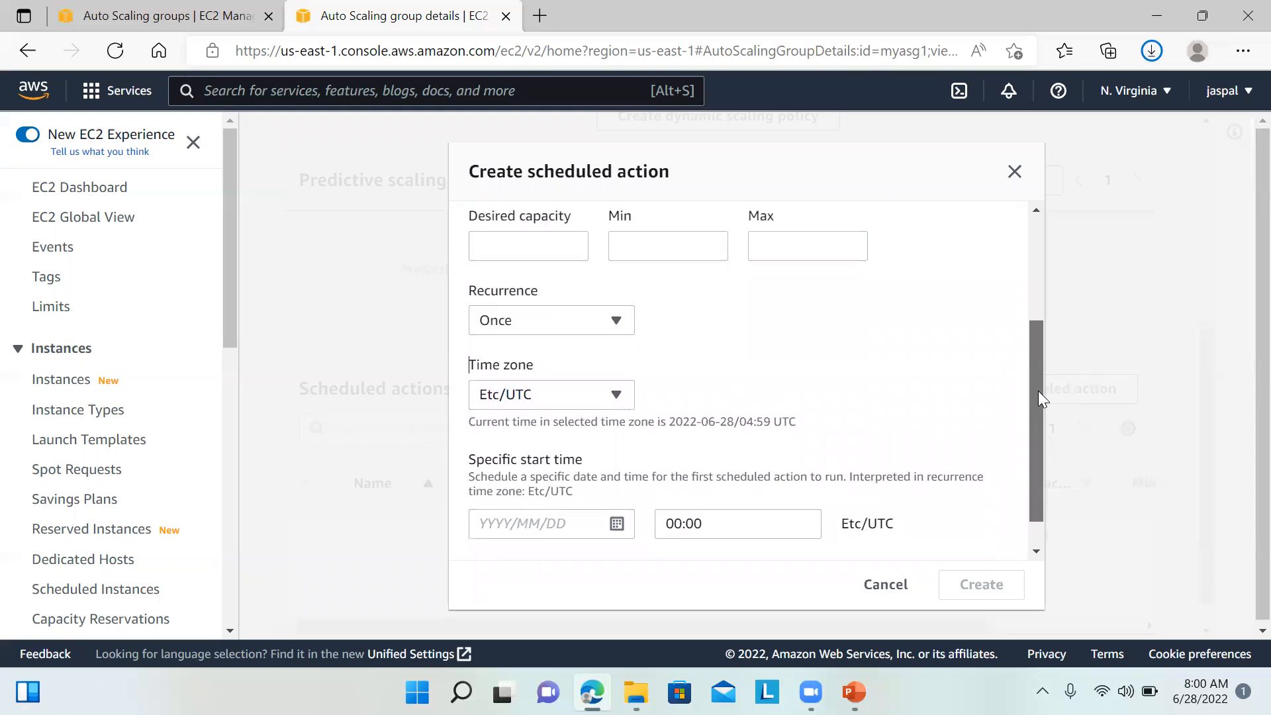
Step: Cancel the scheduled action and begin a new dynamic scaling policy for myasg1
click(1015, 174)
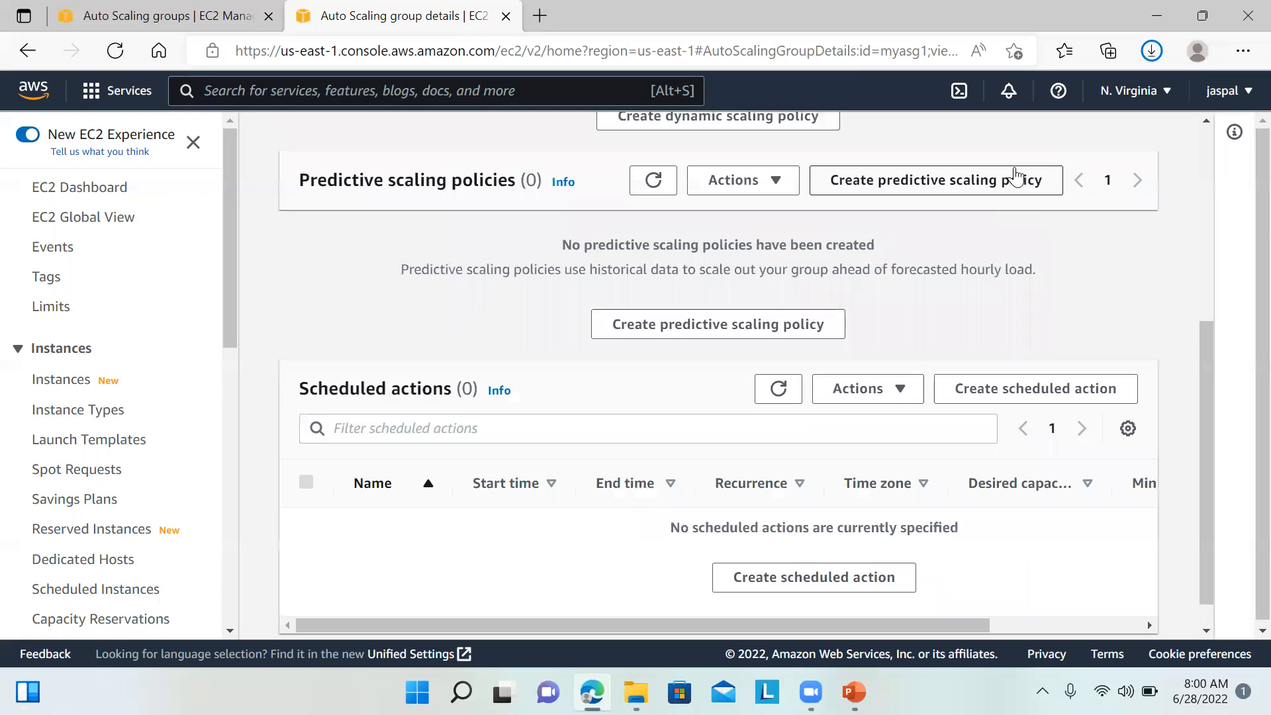
drag(1205, 368, 1189, 199)
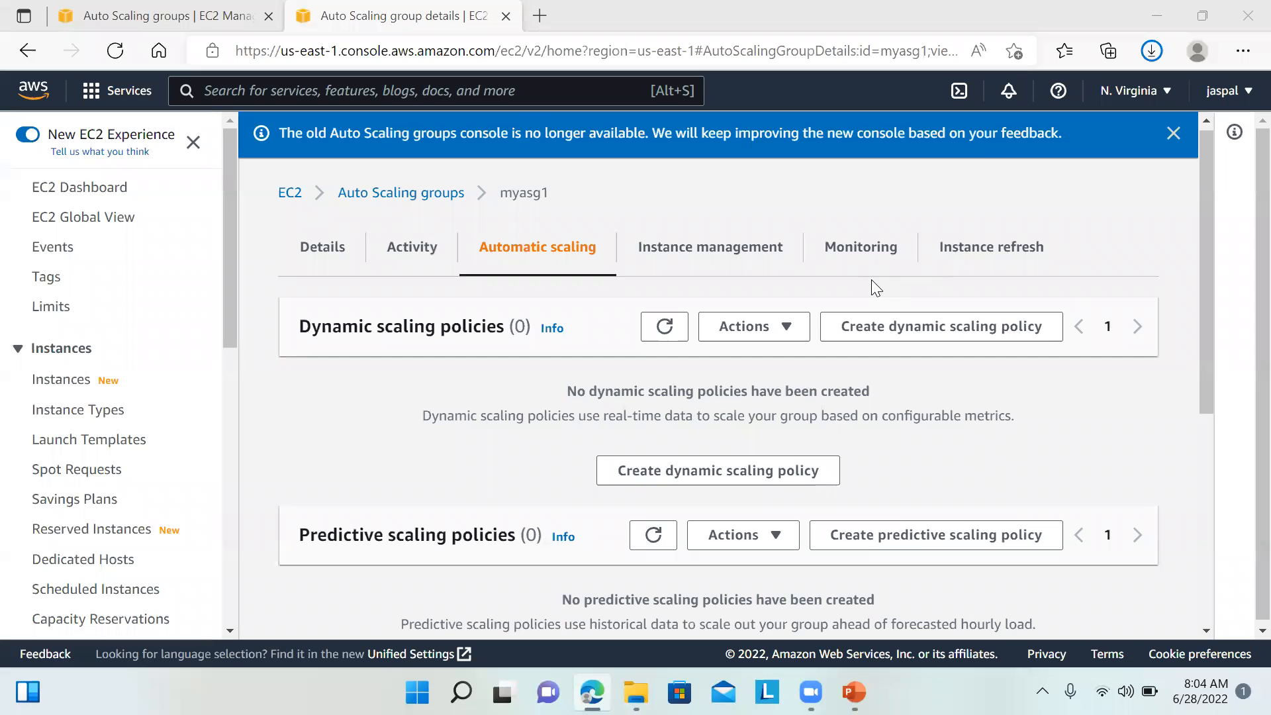
click(953, 331)
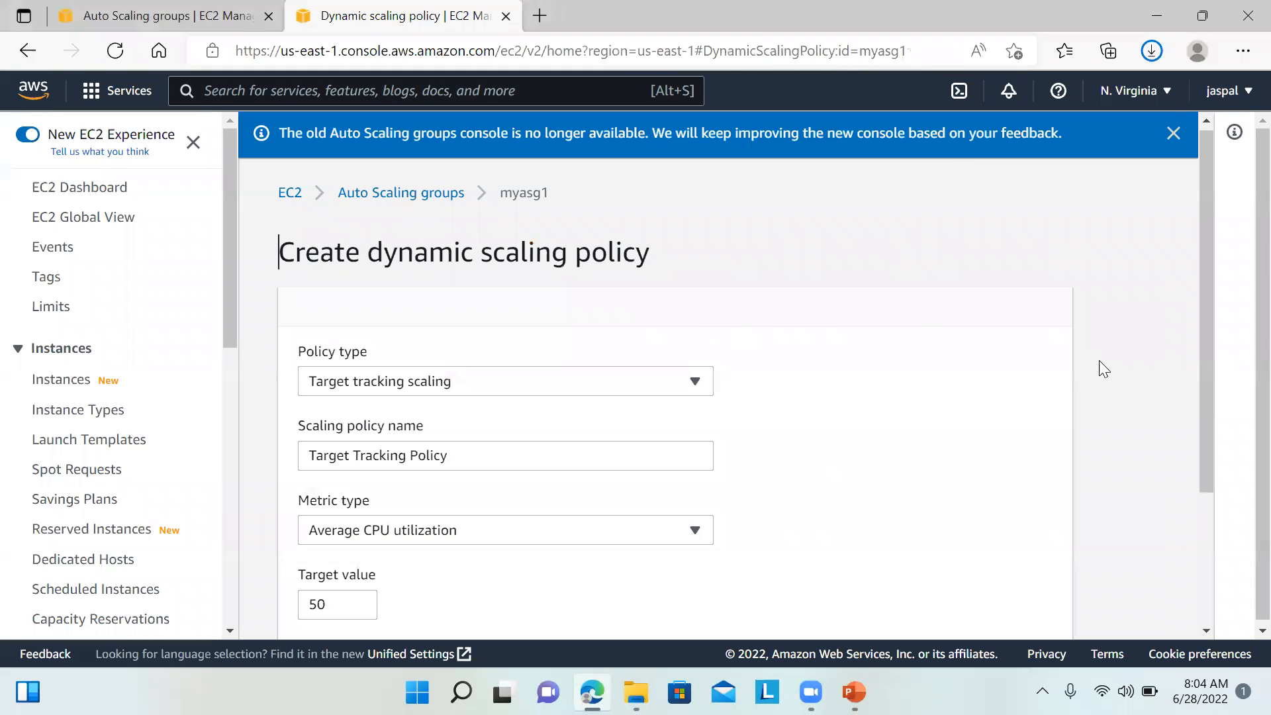
drag(1205, 383, 1211, 408)
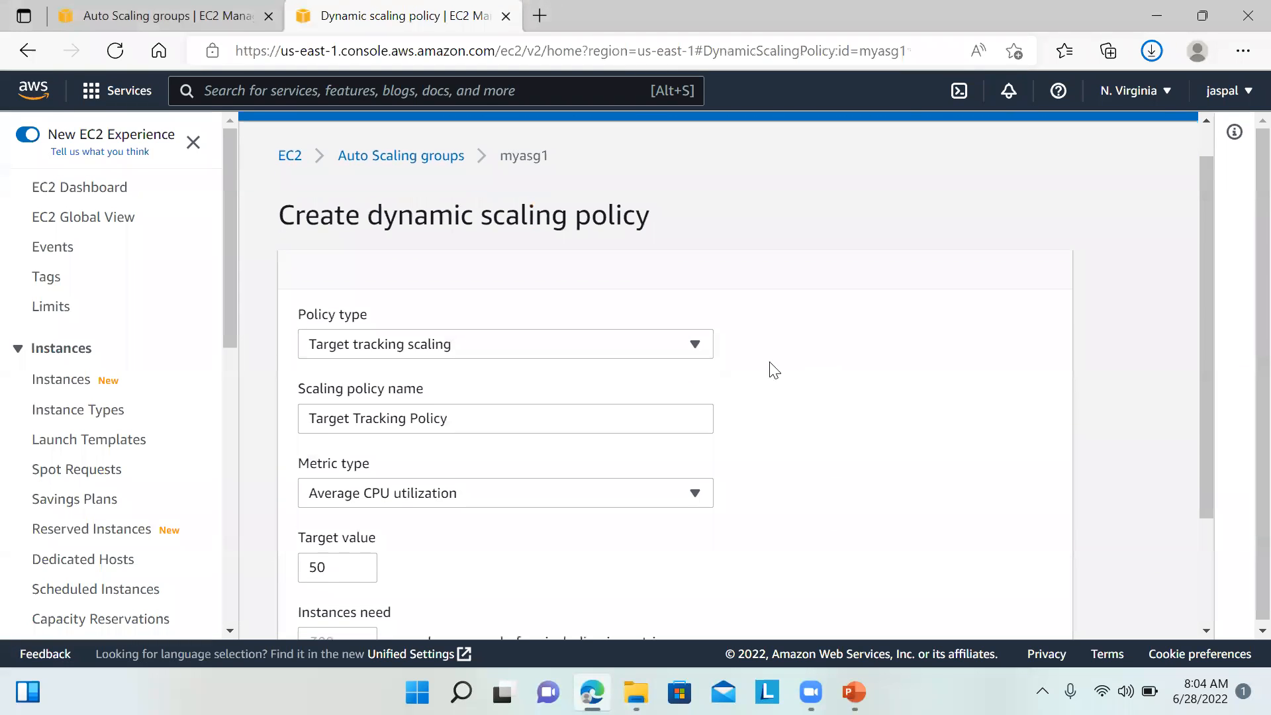
Step: Preview the Simple scaling and Step scaling policy types and their action options
click(696, 347)
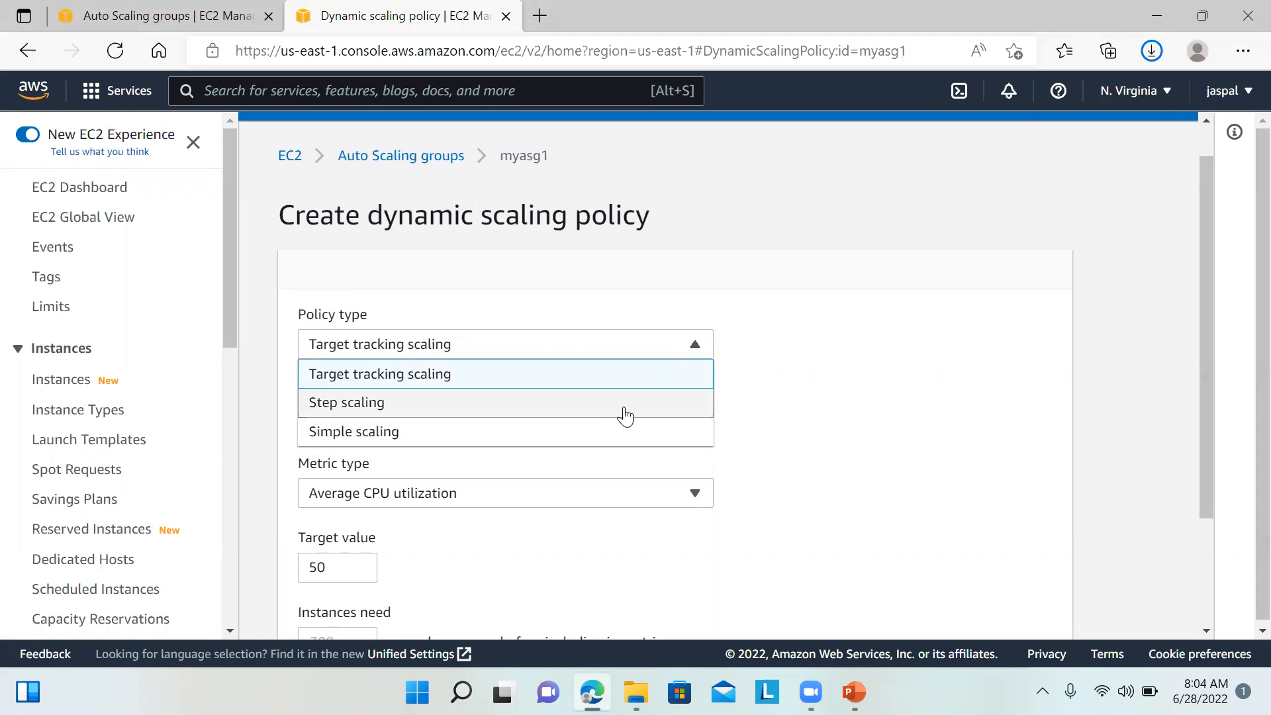
click(597, 431)
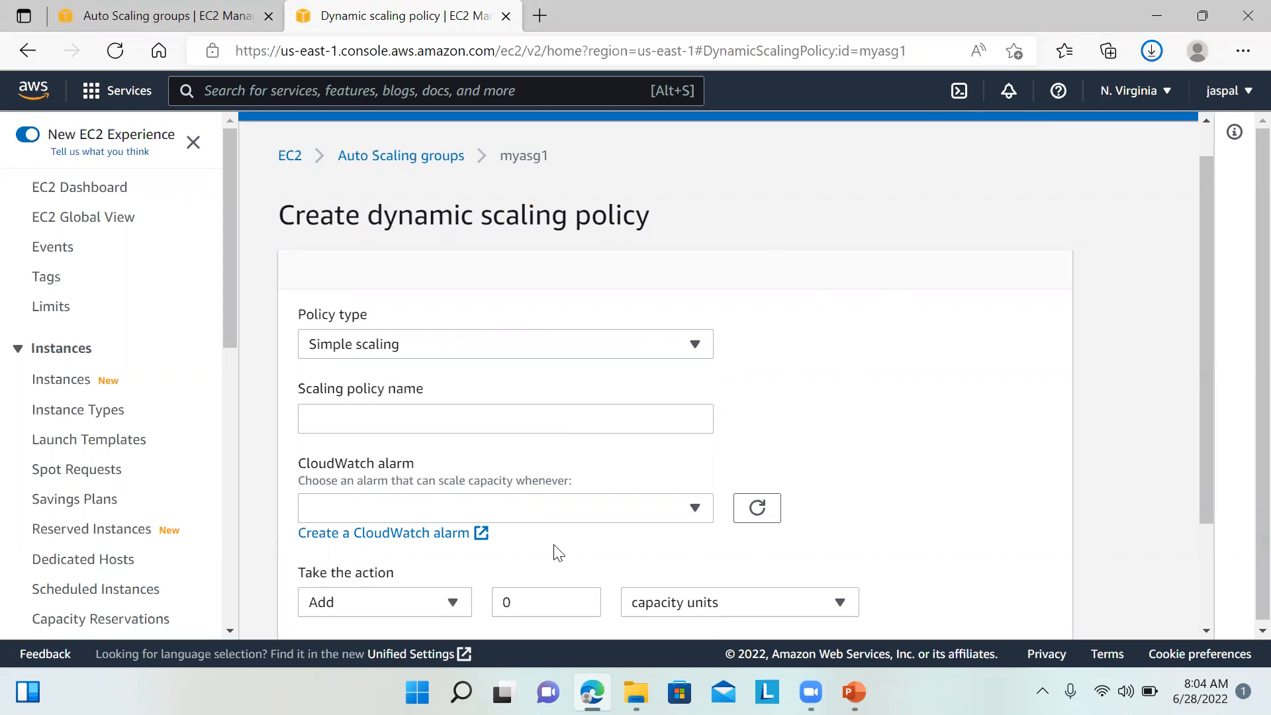
drag(1209, 452, 1201, 532)
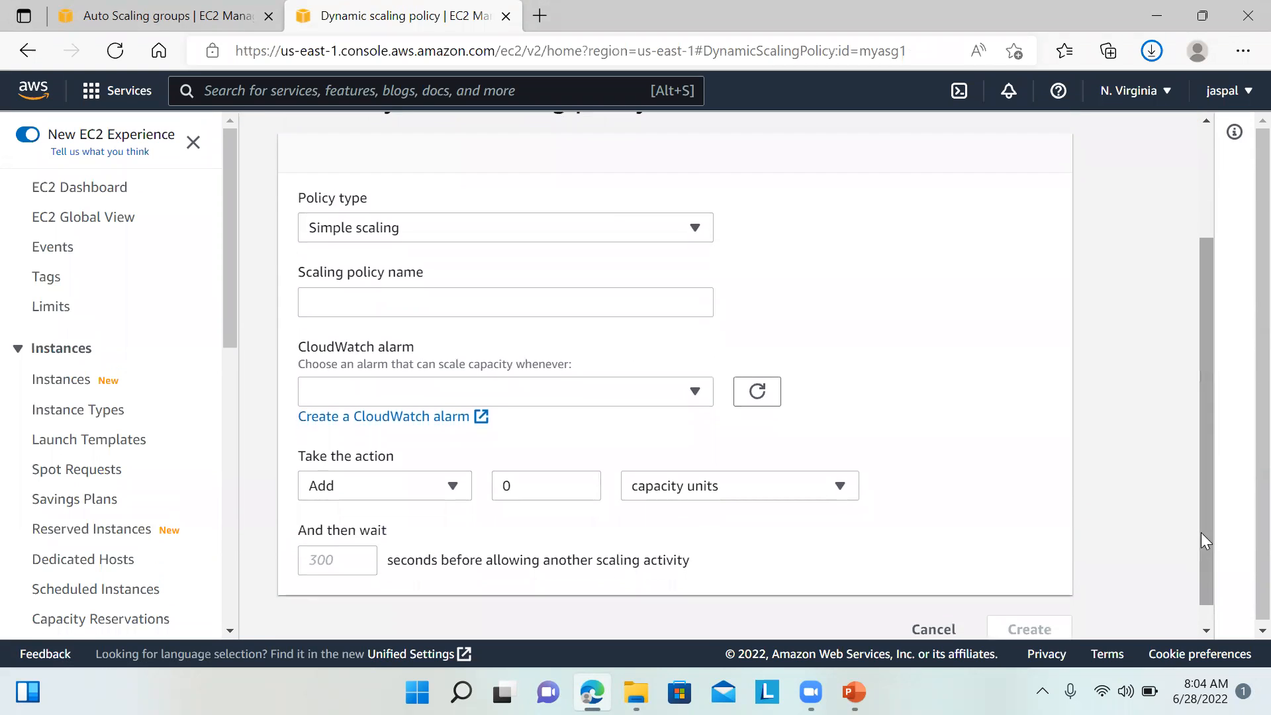
click(429, 490)
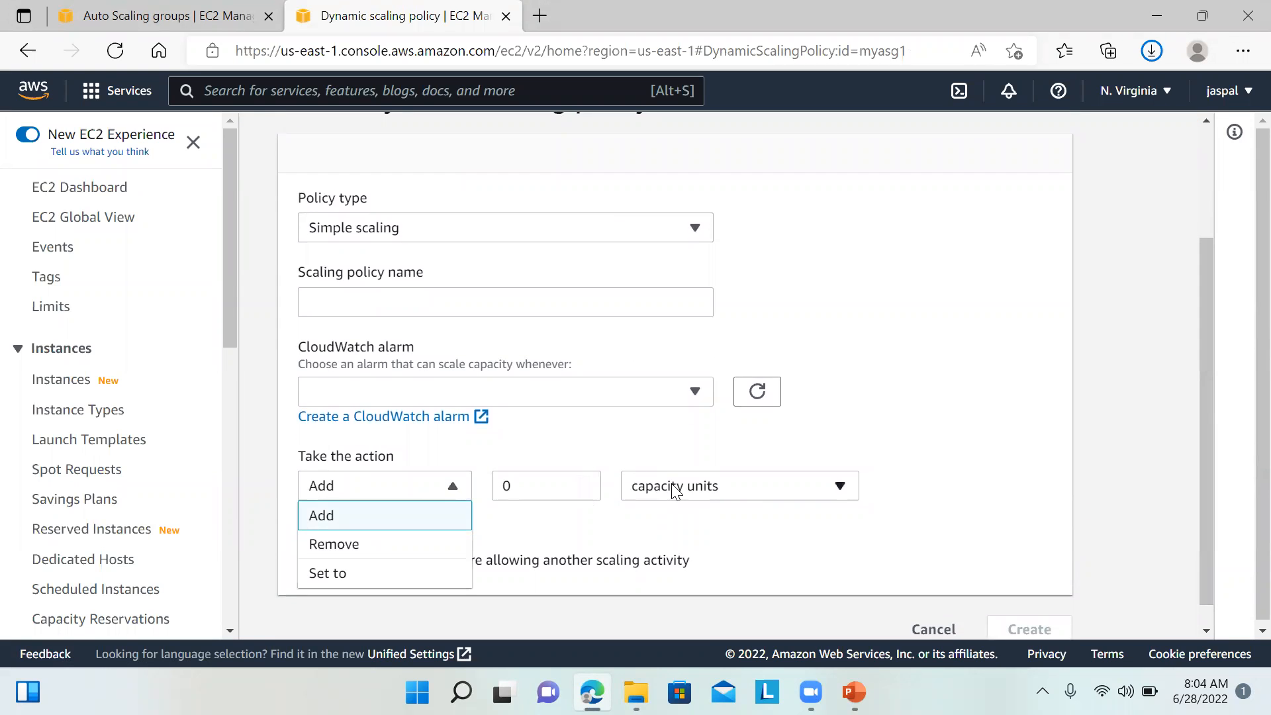
click(993, 417)
drag(993, 417, 654, 249)
click(649, 234)
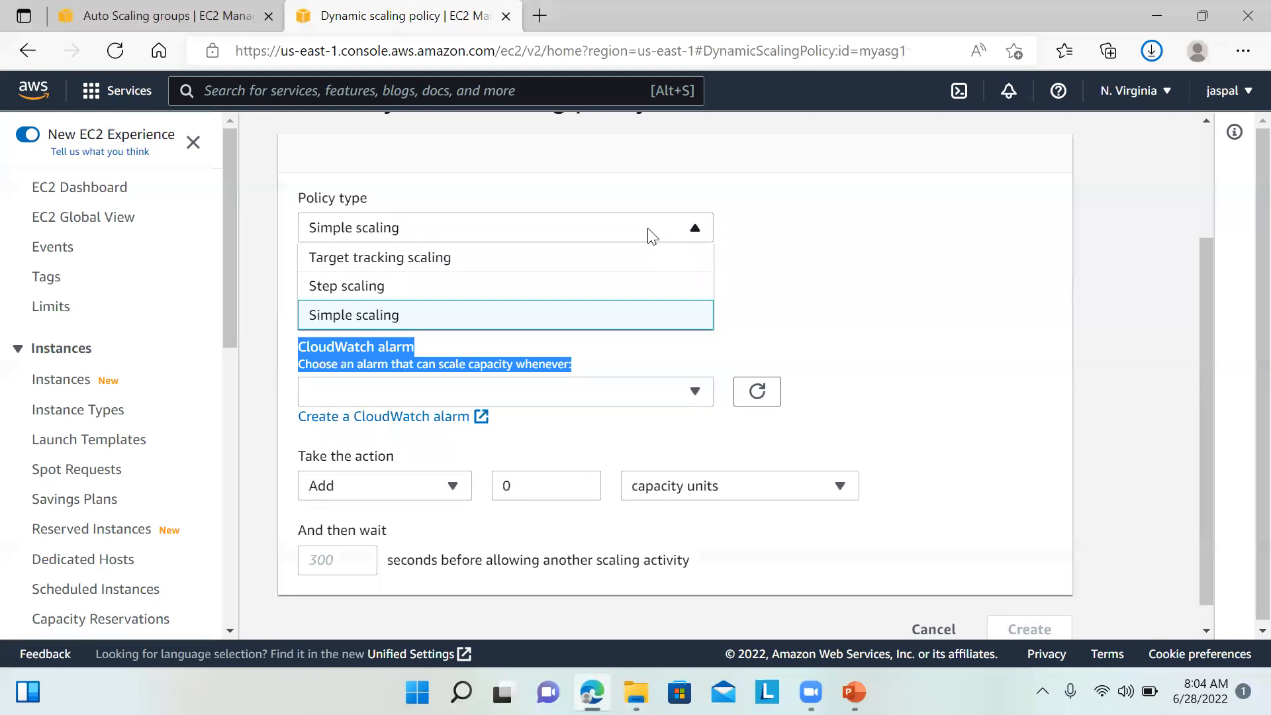
click(523, 288)
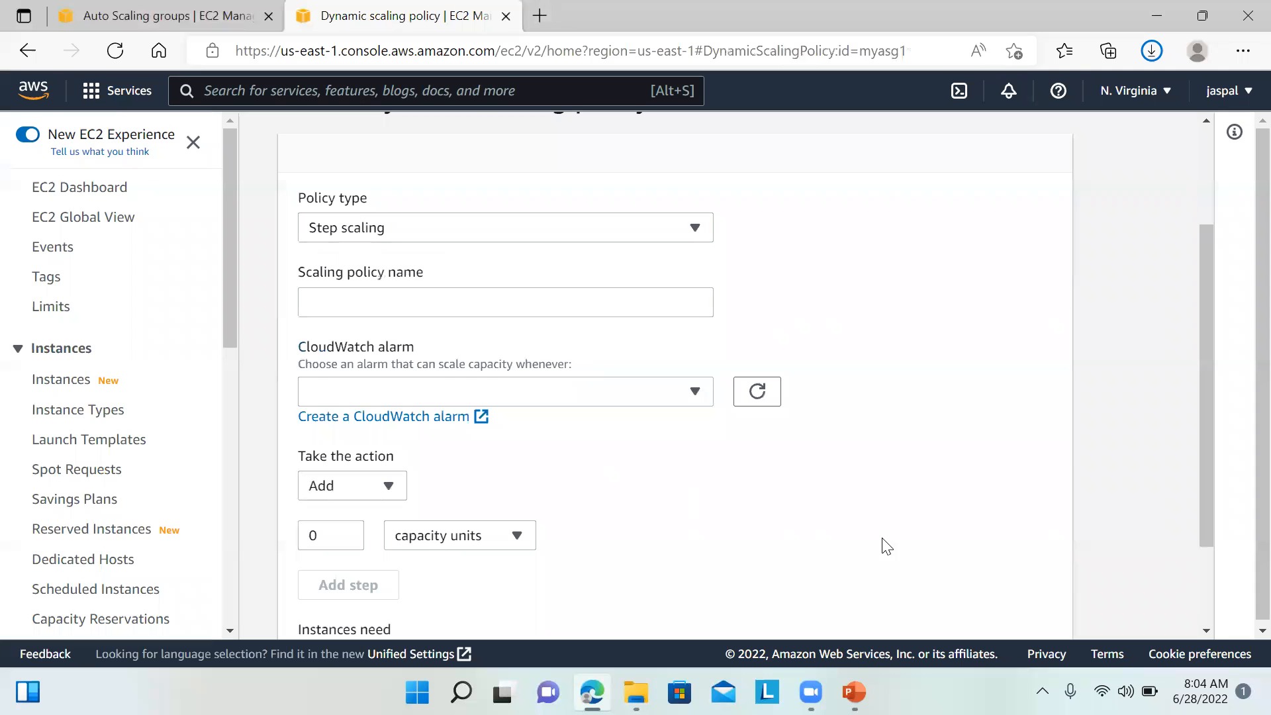
drag(1210, 450, 1183, 350)
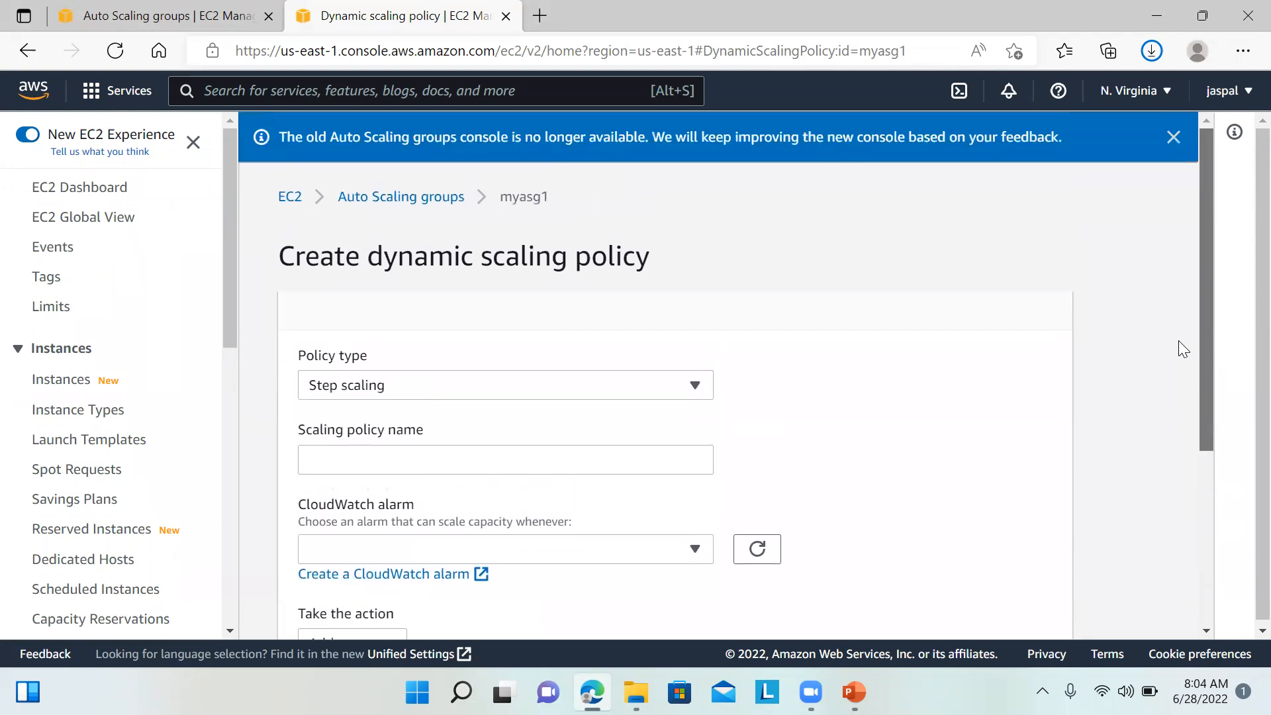
Step: Create a Target tracking policy holding Average CPU utilization at 50
click(696, 385)
click(552, 418)
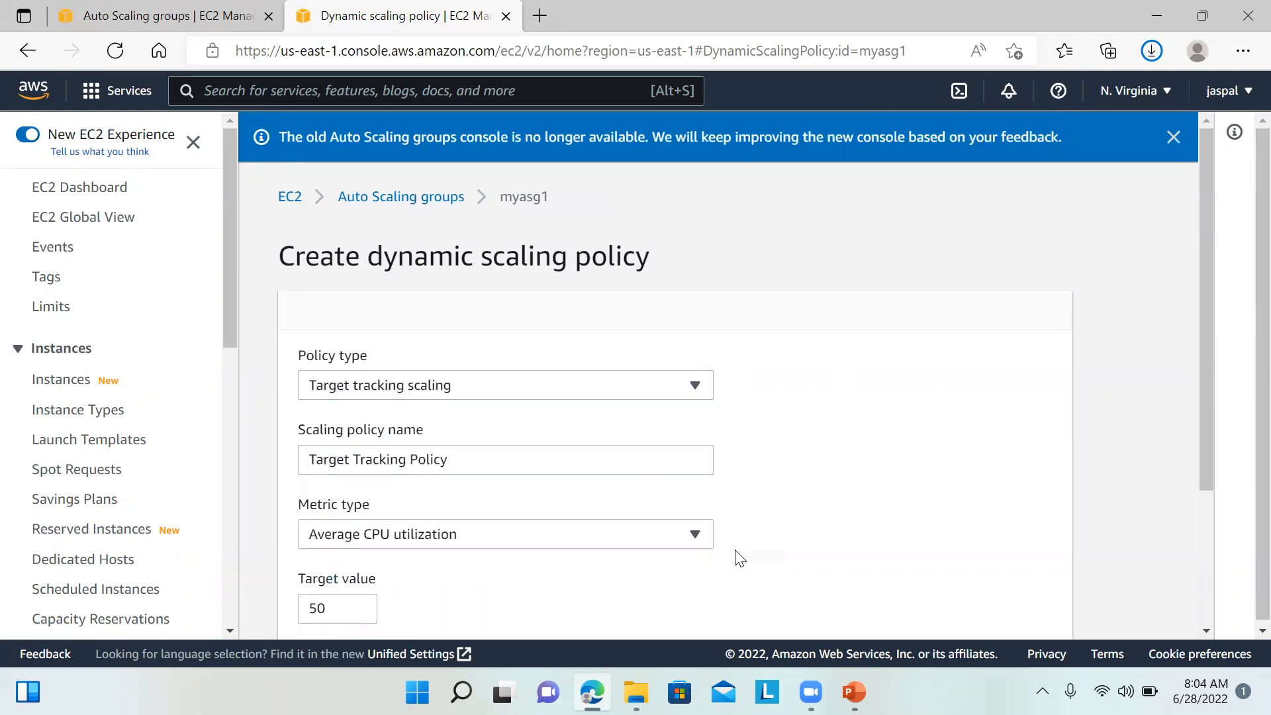
mouse_move(1206, 441)
mouse_down()
mouse_move(1204, 531)
mouse_move(1174, 637)
mouse_up()
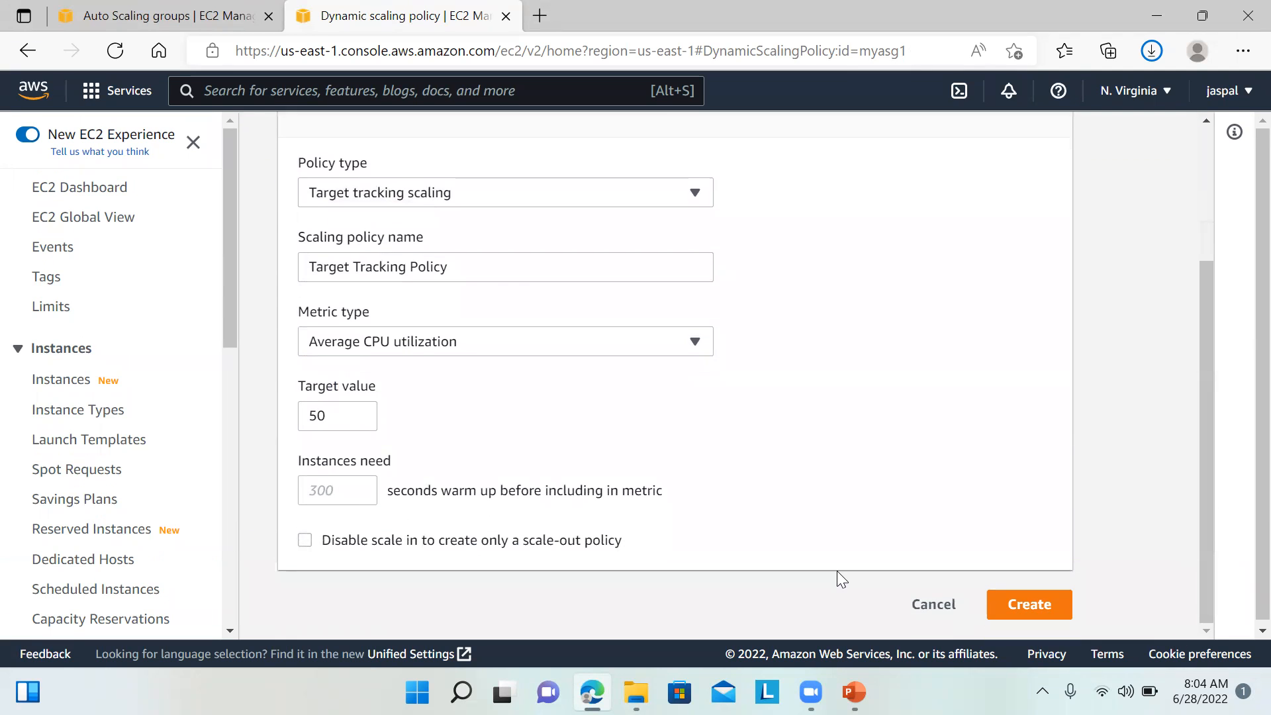
click(1033, 605)
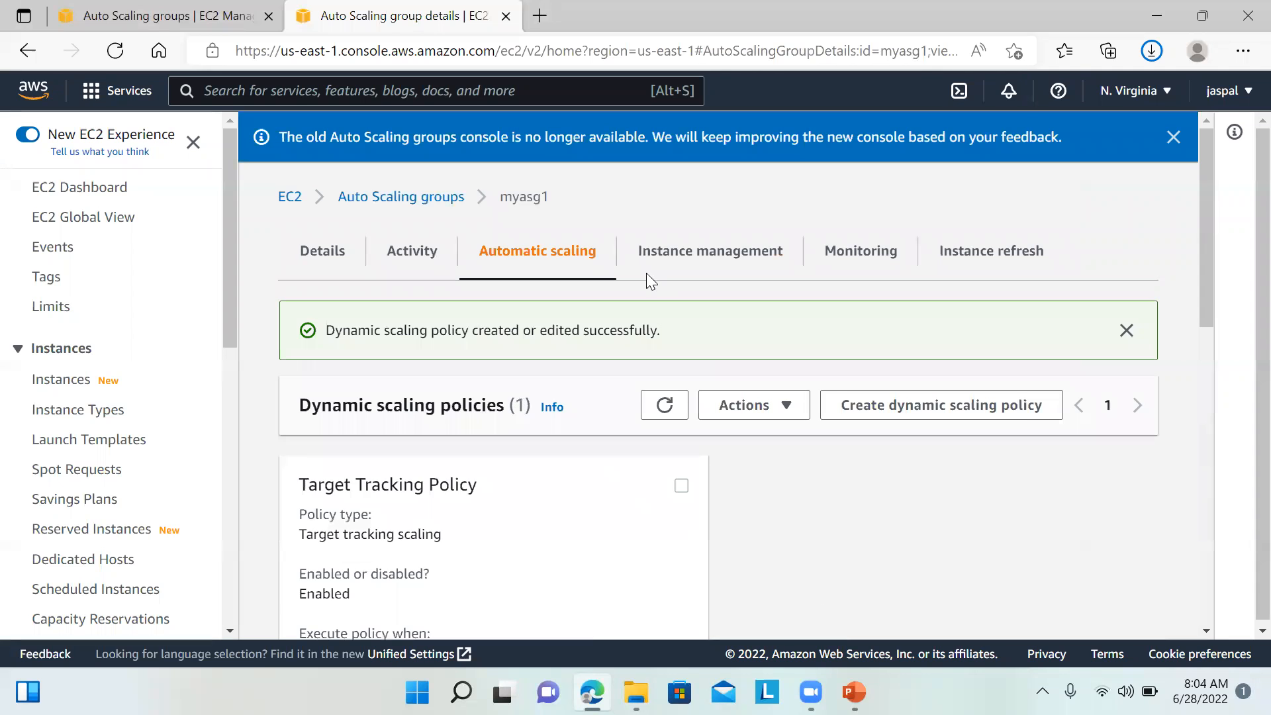
Step: Open myasg1's monitoring and refresh the Auto Scaling metric charts
drag(1208, 299, 1220, 268)
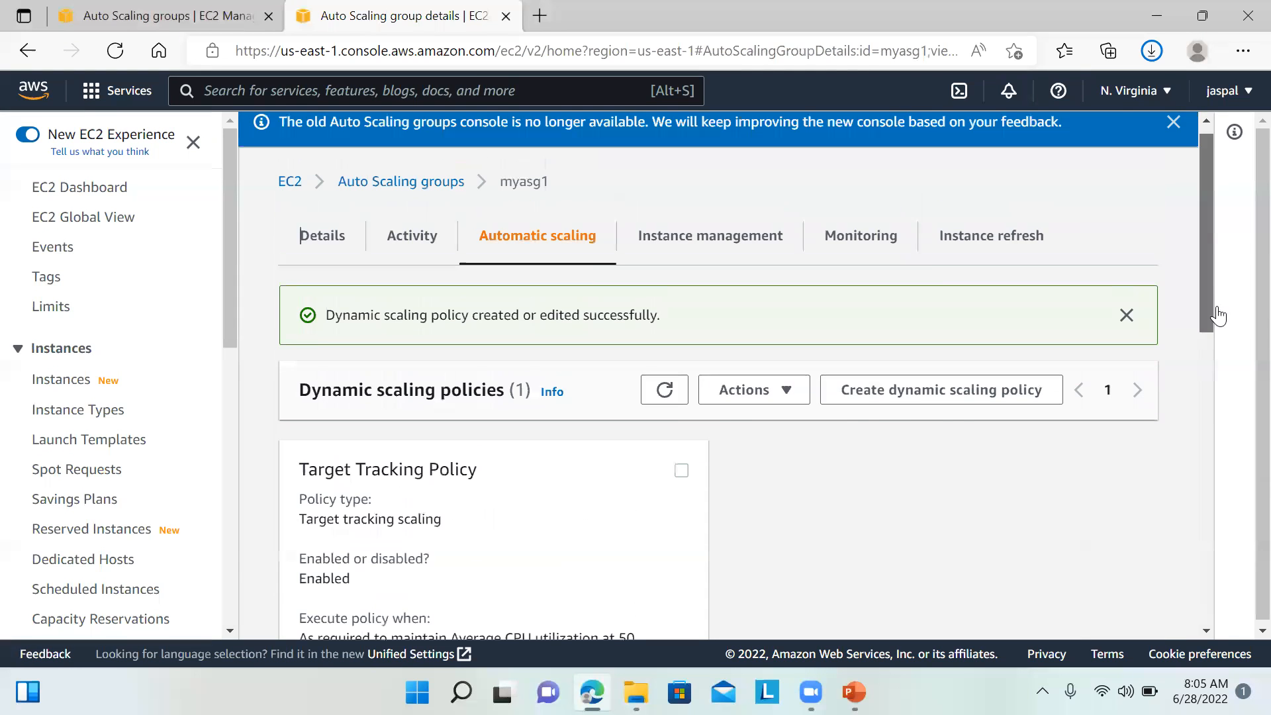
click(866, 240)
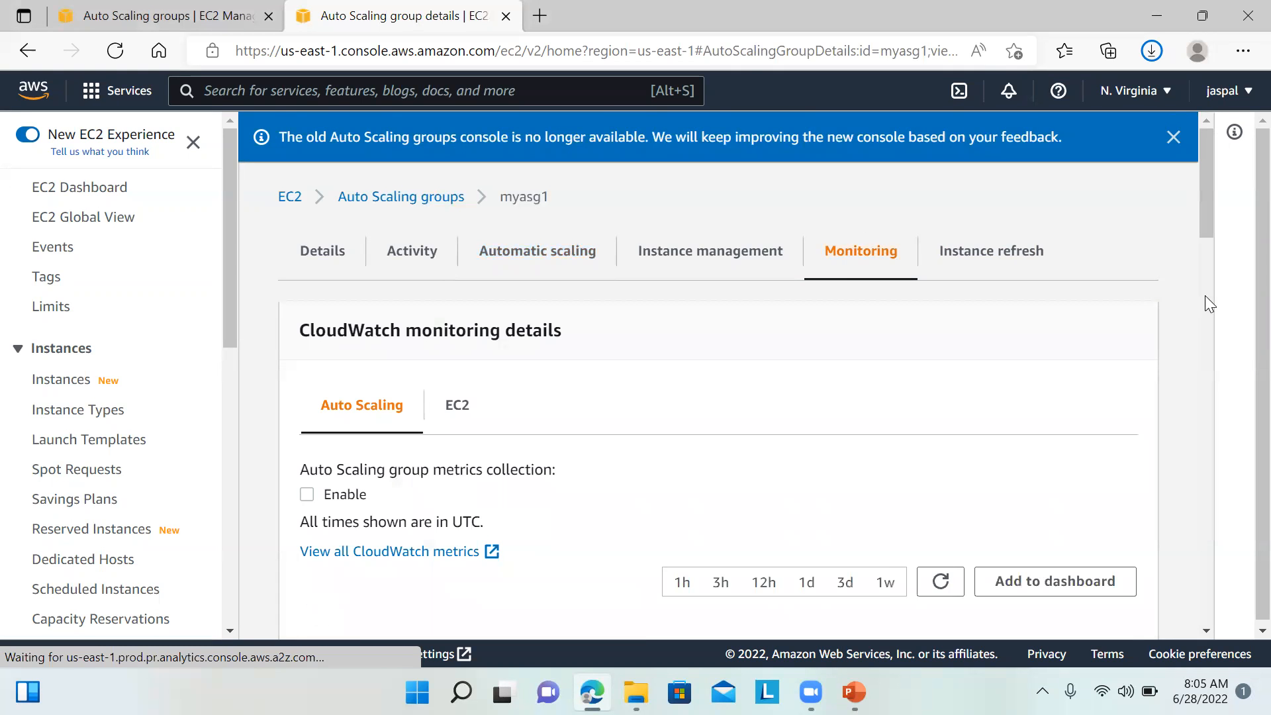
drag(1202, 212, 1168, 262)
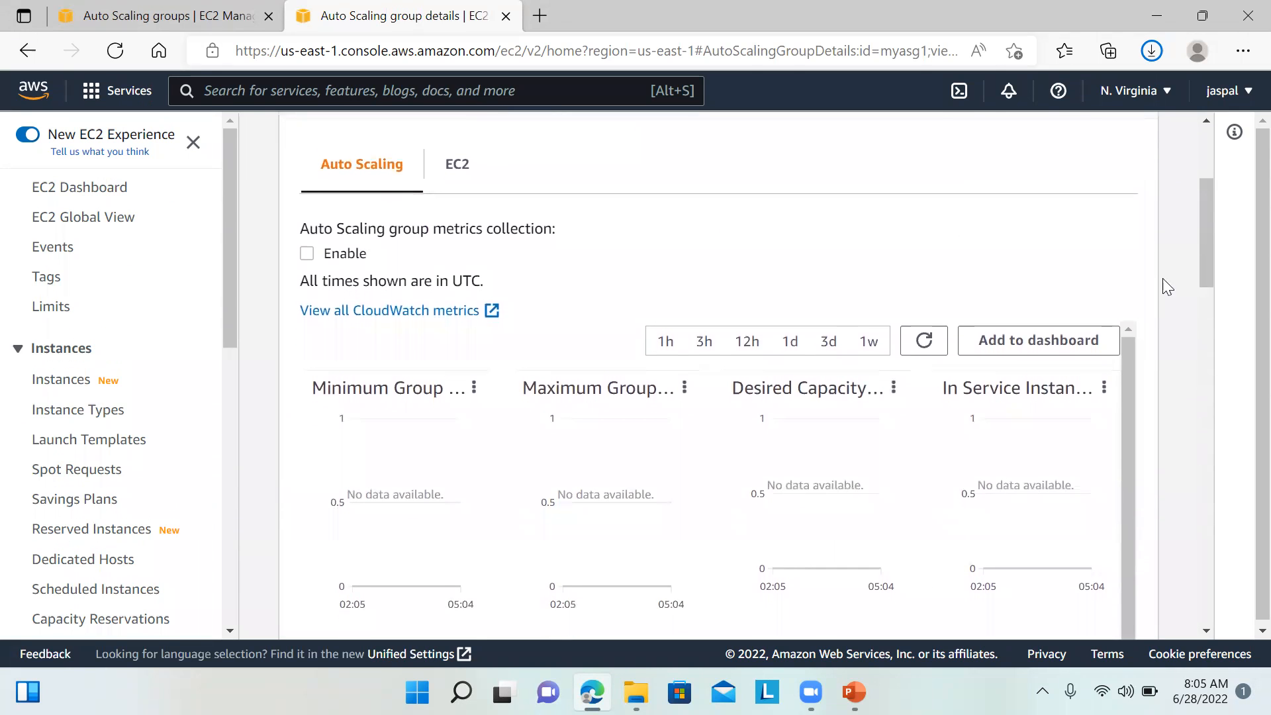
click(924, 342)
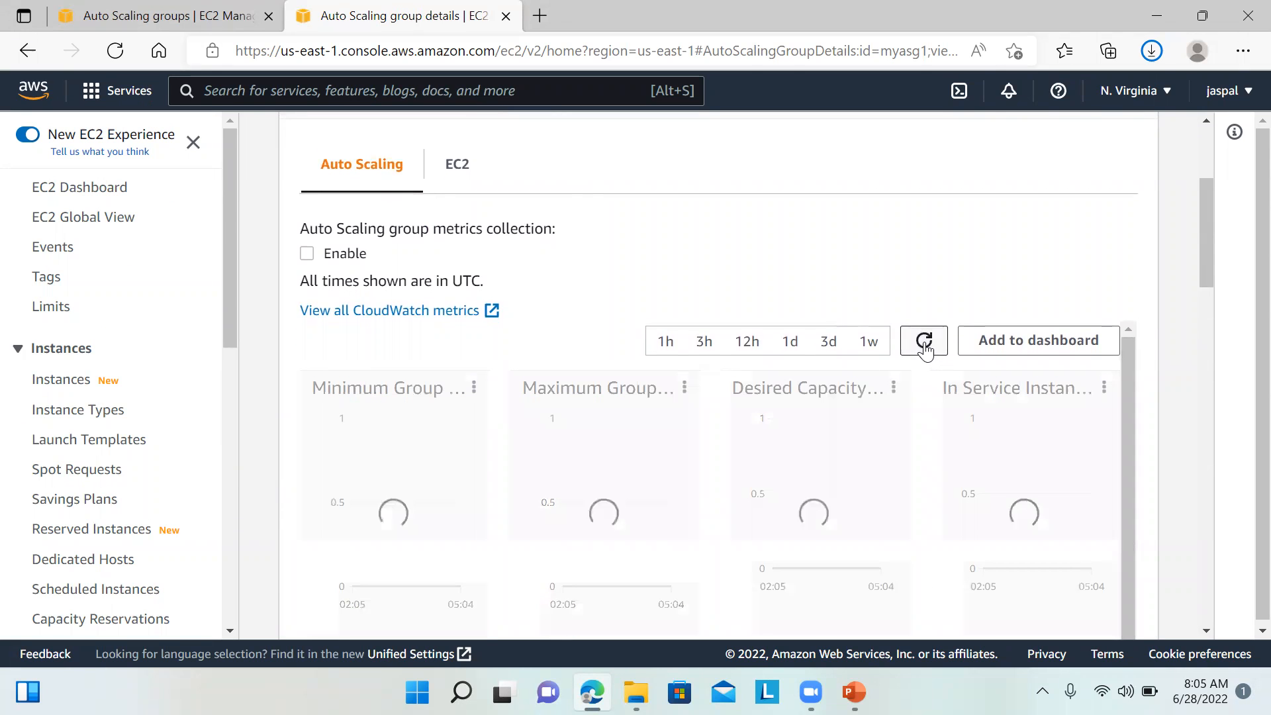
Step: Check the EC2 CPU Utilization chart, peaking at 5.61, then go to the EC2 Dashboard
click(461, 165)
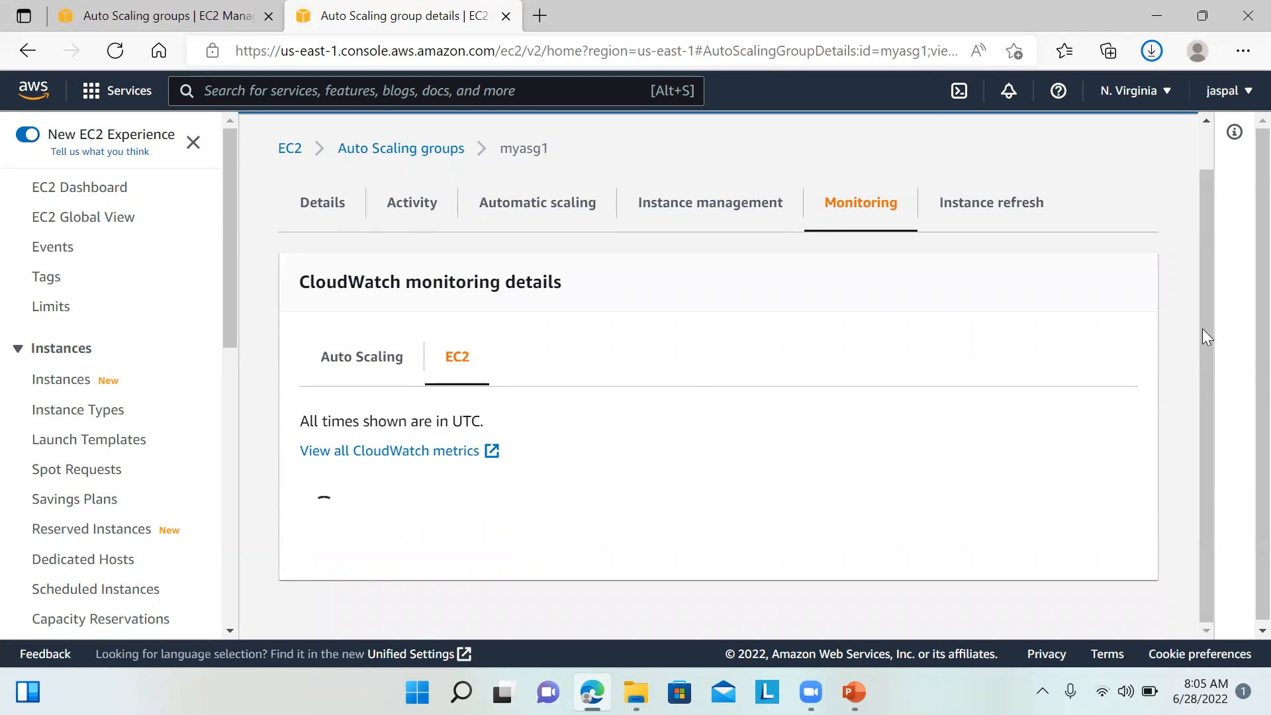
scroll(1203, 324, down, 3)
drag(1205, 321, 1207, 355)
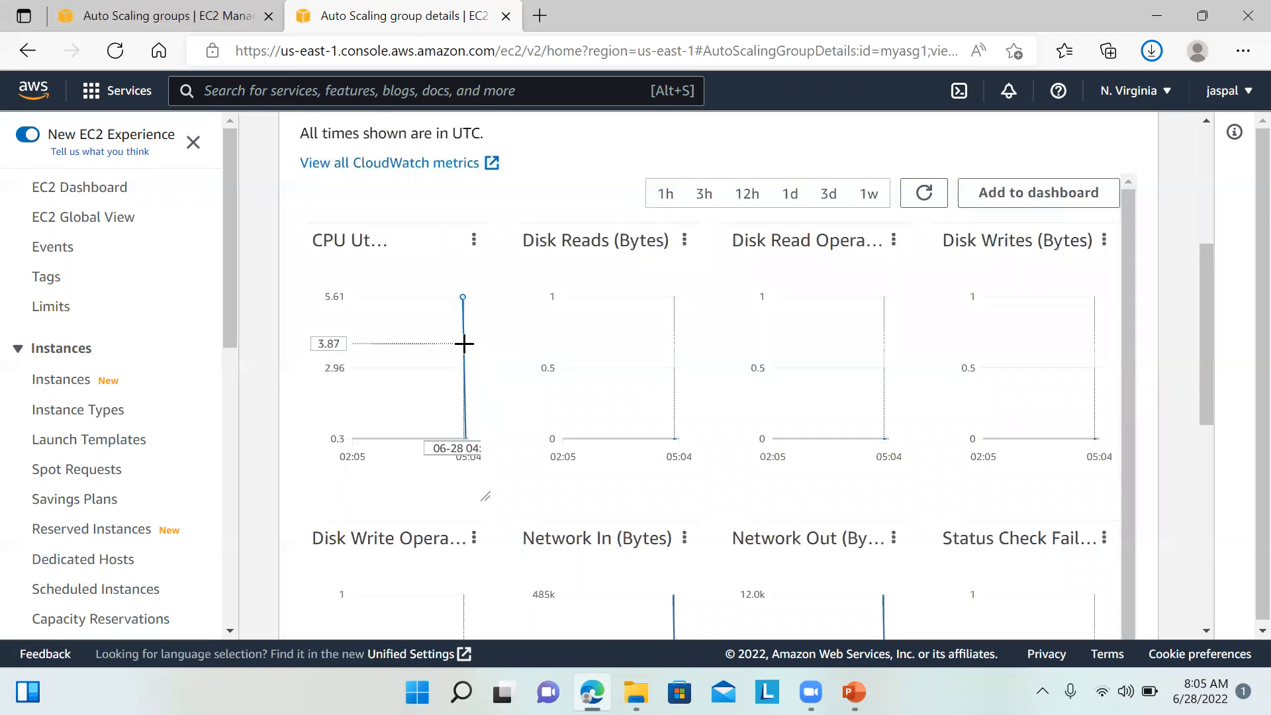
mouse_move(465, 346)
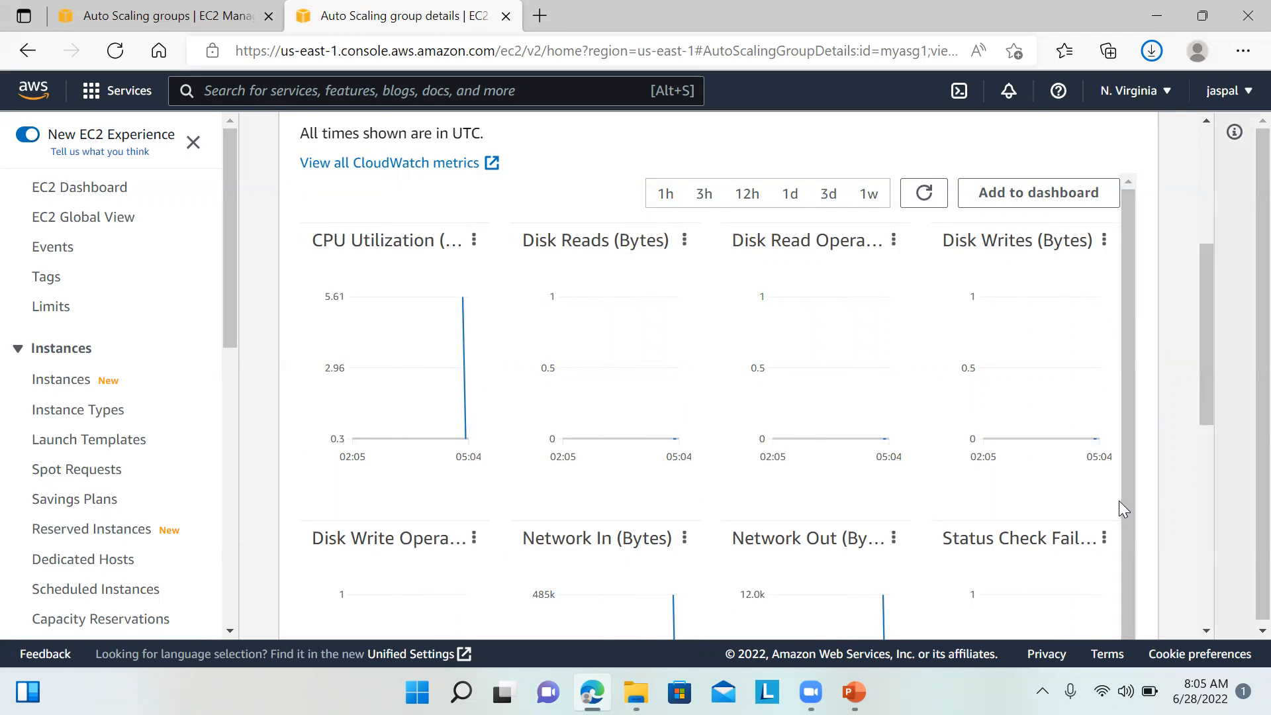
drag(1200, 312, 1225, 283)
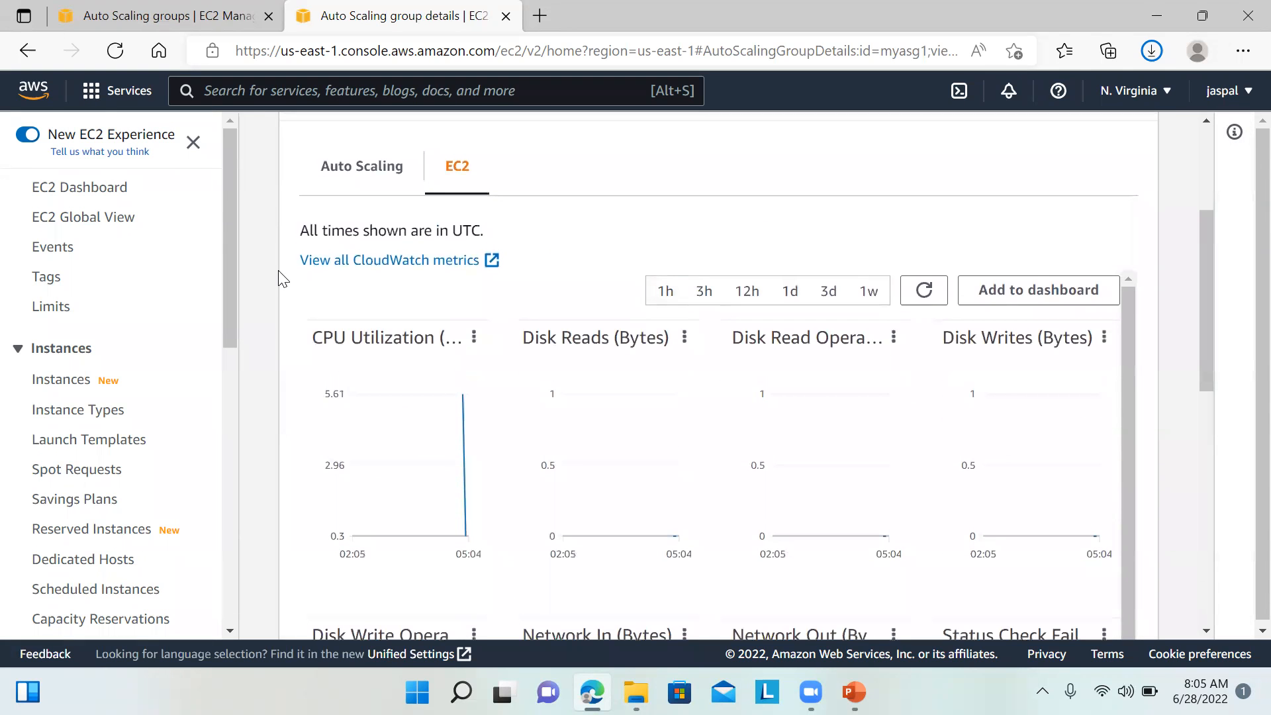
click(97, 197)
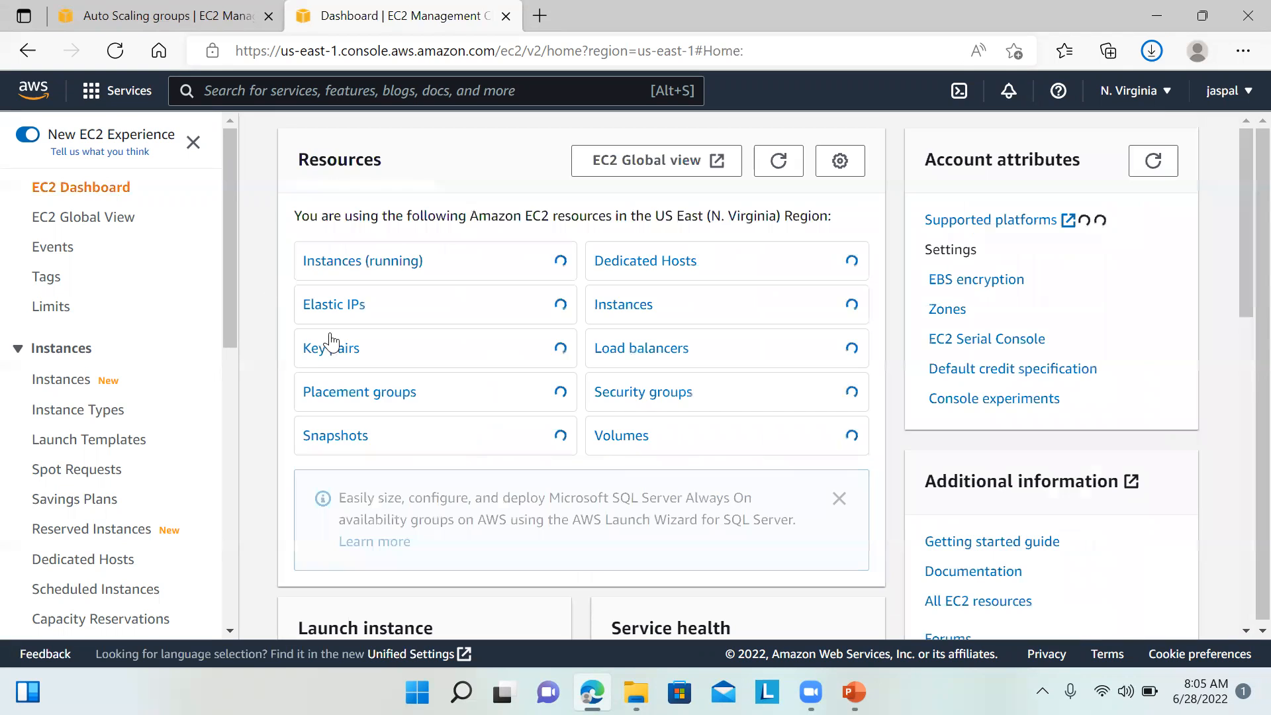
Step: Connect to running instance i-029362fe5cc5a8a12 through EC2 Instance Connect as ec2-user
click(373, 266)
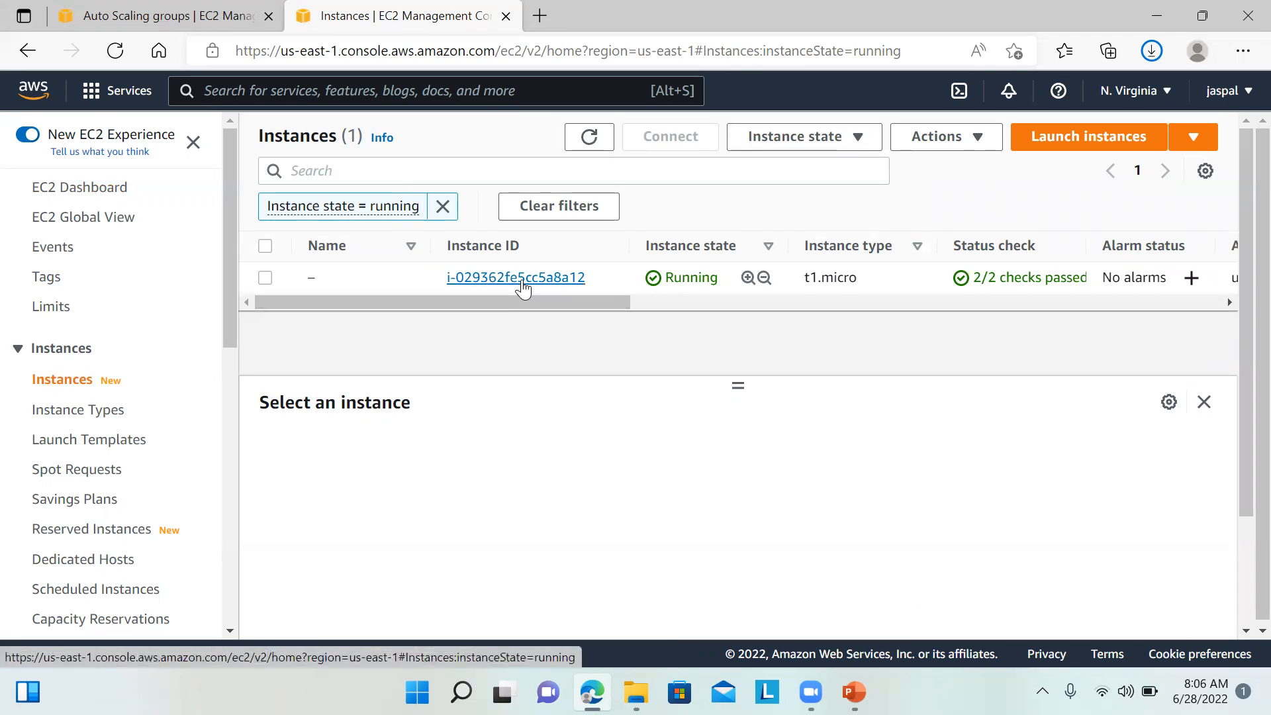
drag(846, 204, 292, 283)
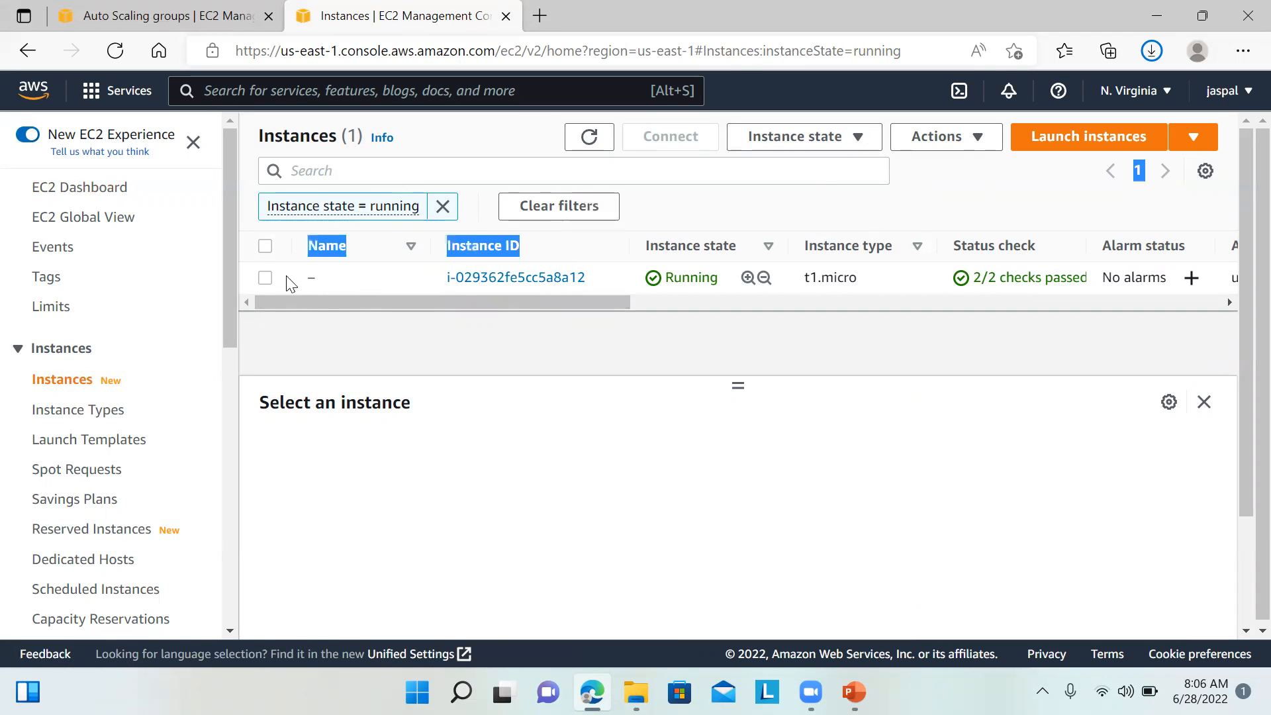
click(265, 278)
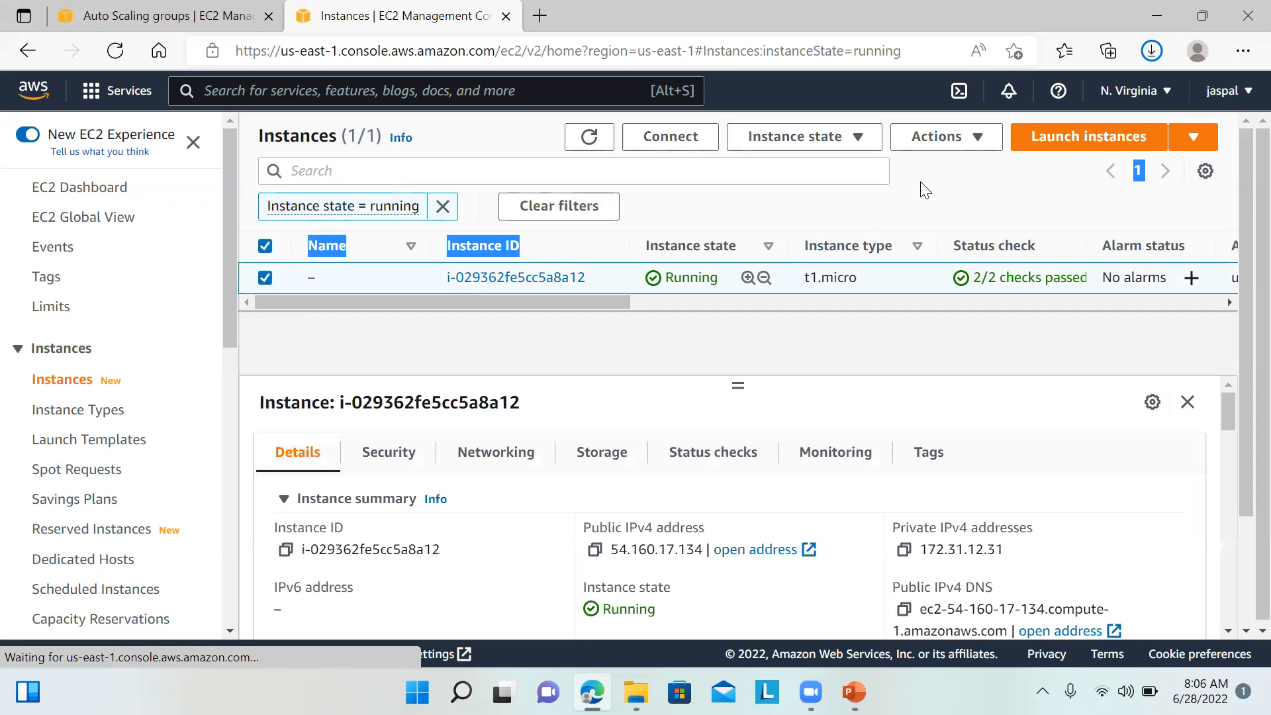
click(1197, 138)
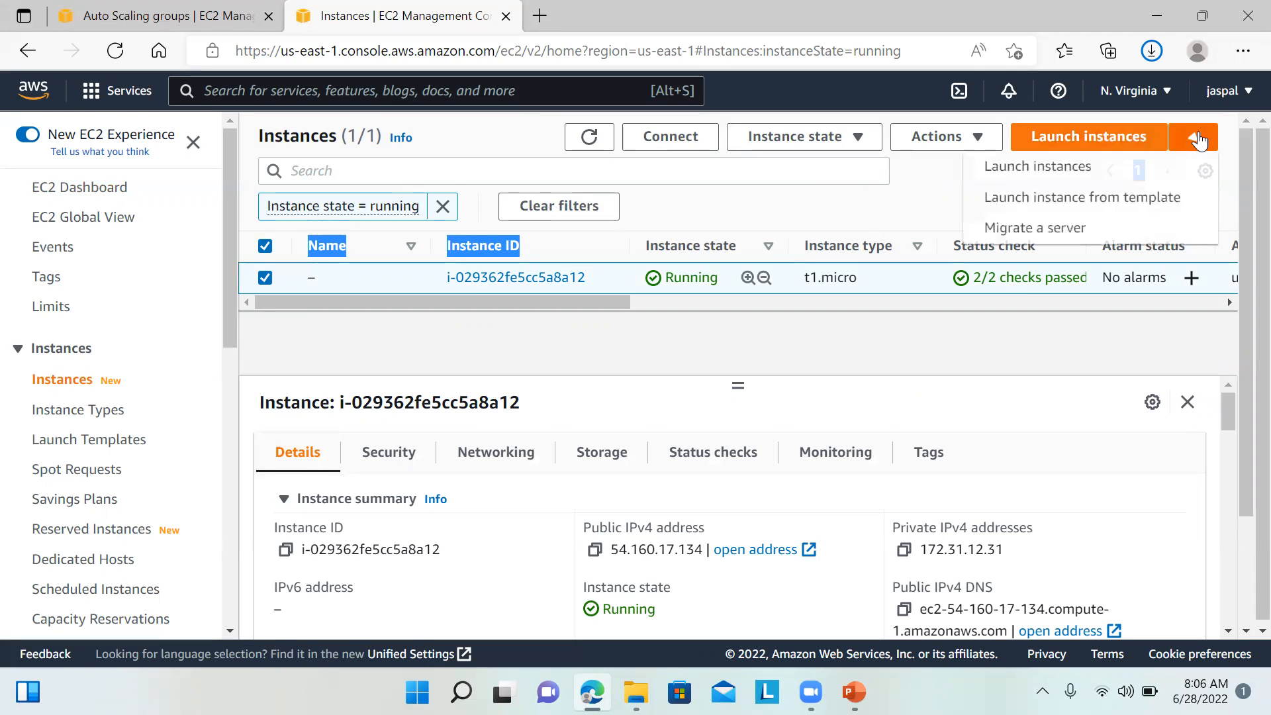
click(979, 135)
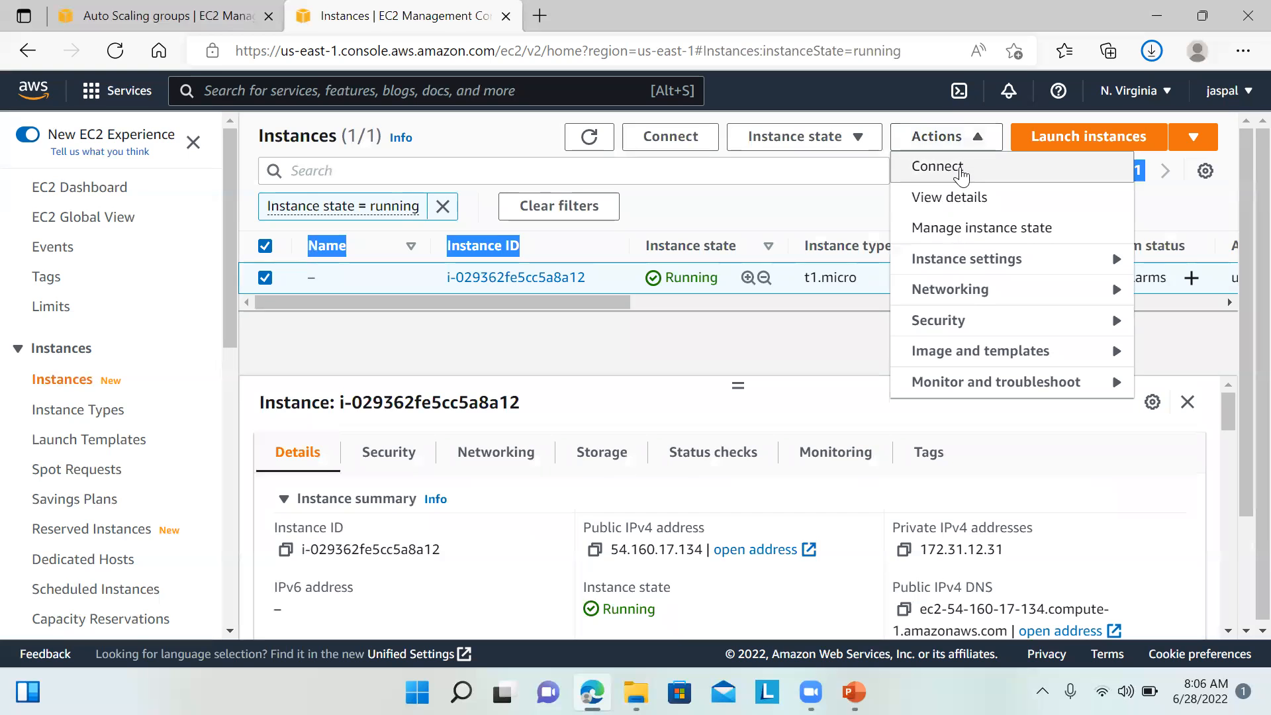
click(962, 169)
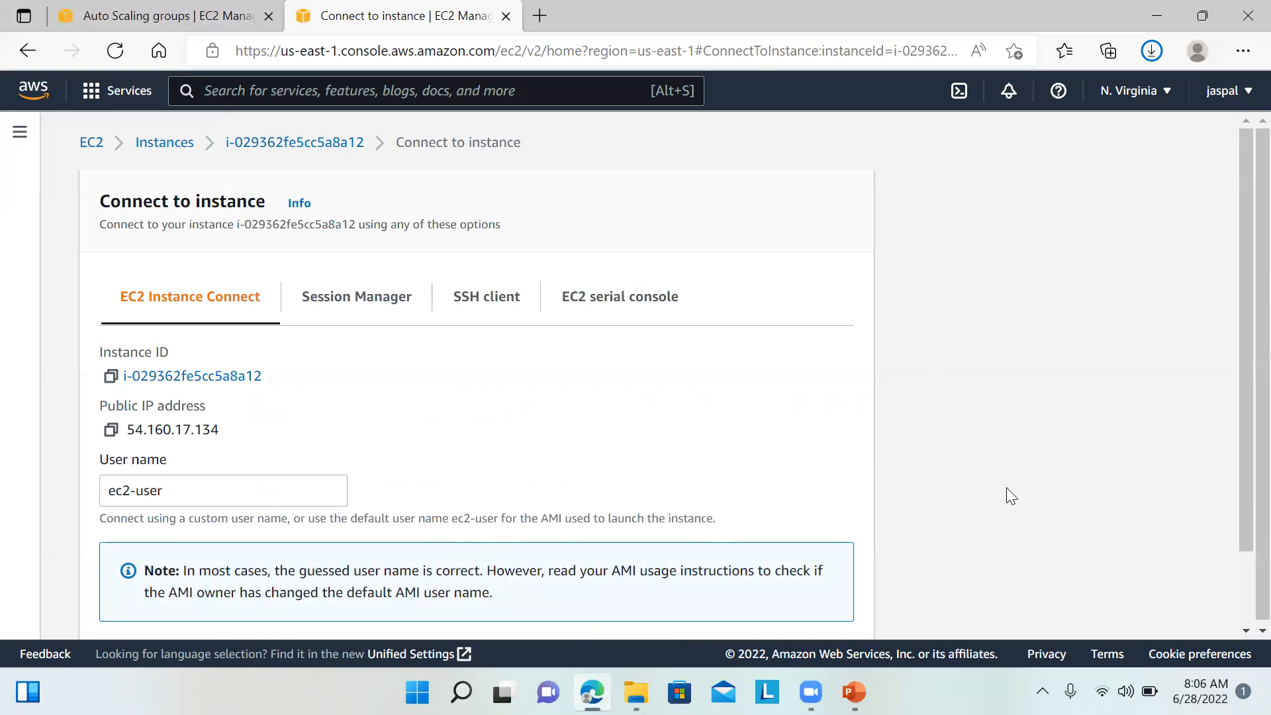
drag(1239, 327, 1243, 419)
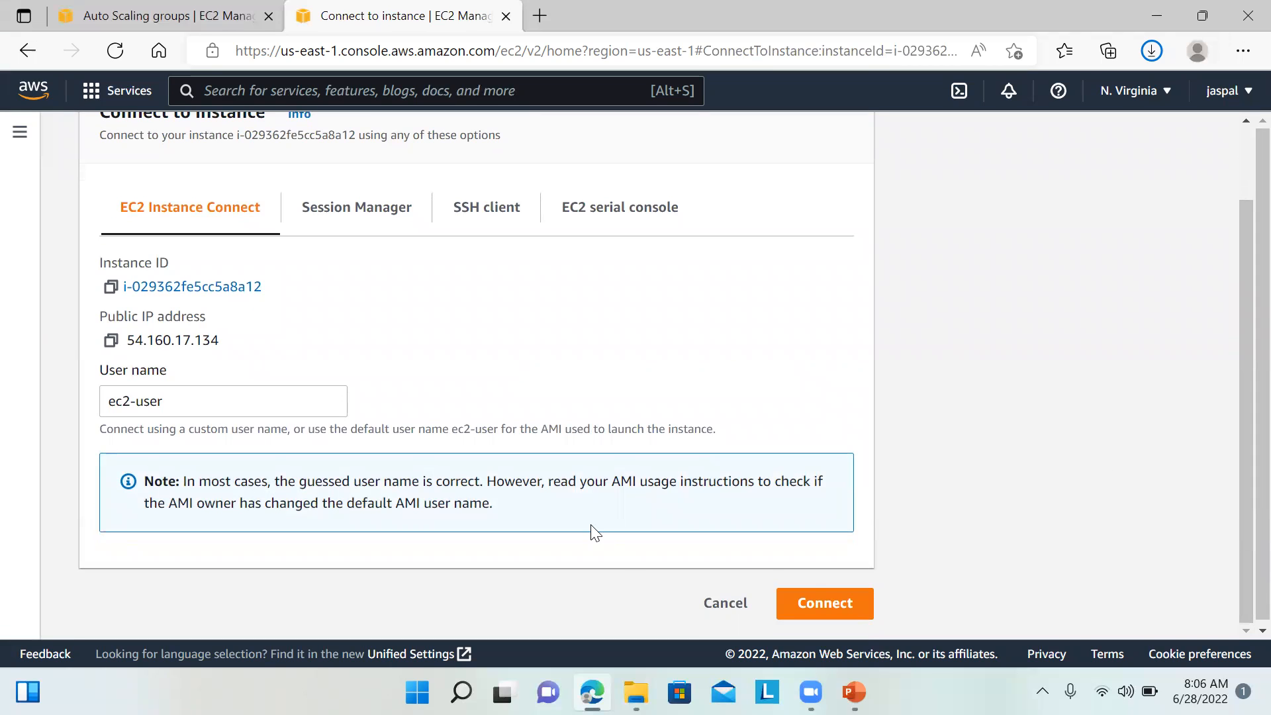
click(840, 608)
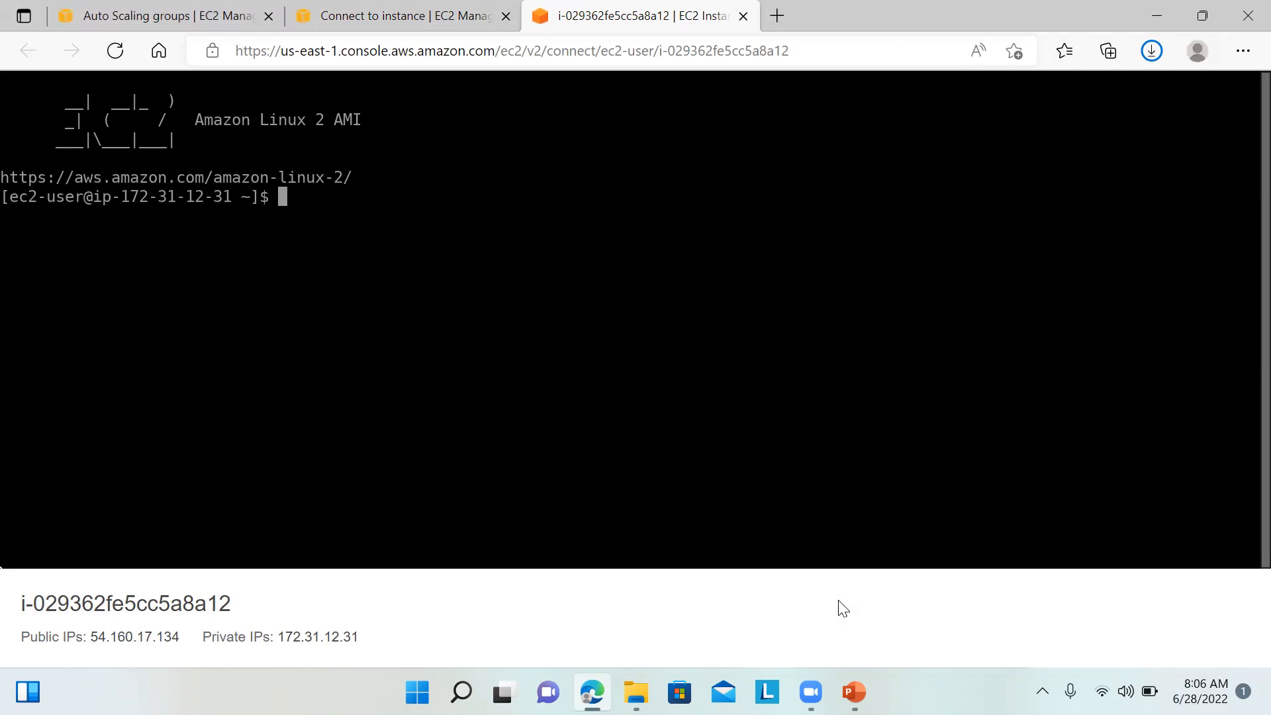
Step: Open Stress.txt from the ASG folder and select its epel and stress install commands
mouse_move(636, 691)
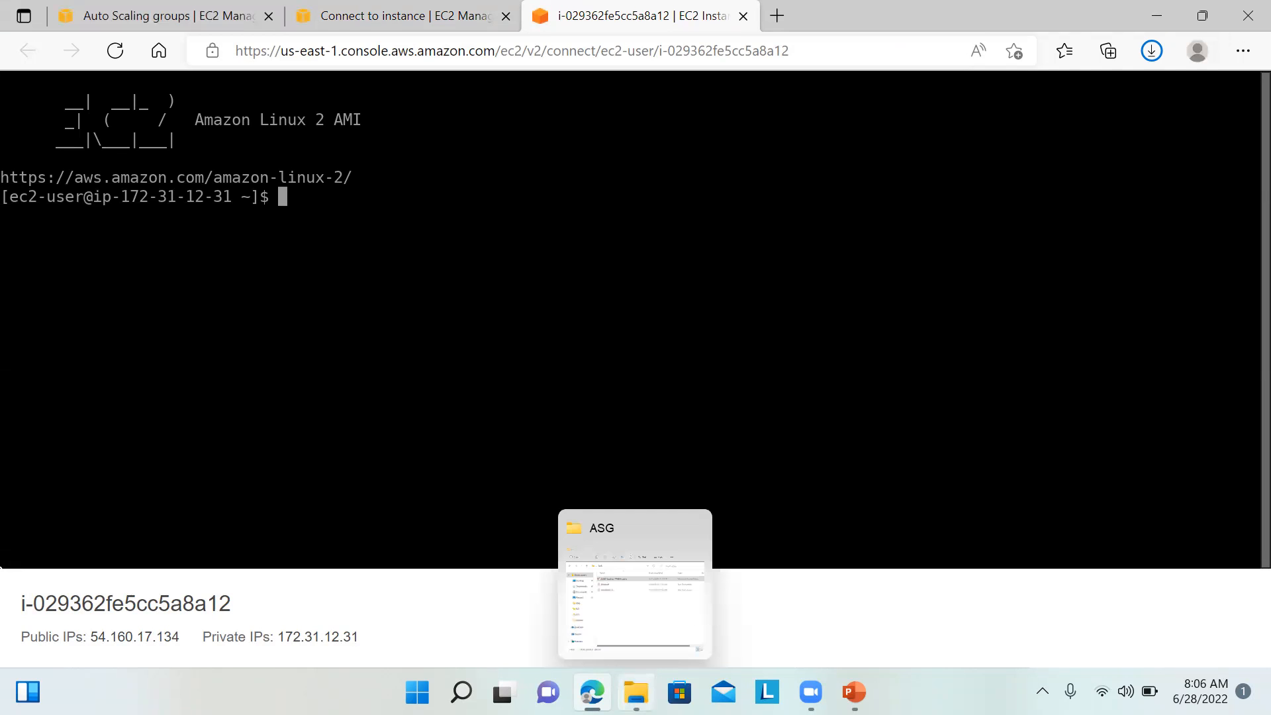
click(645, 646)
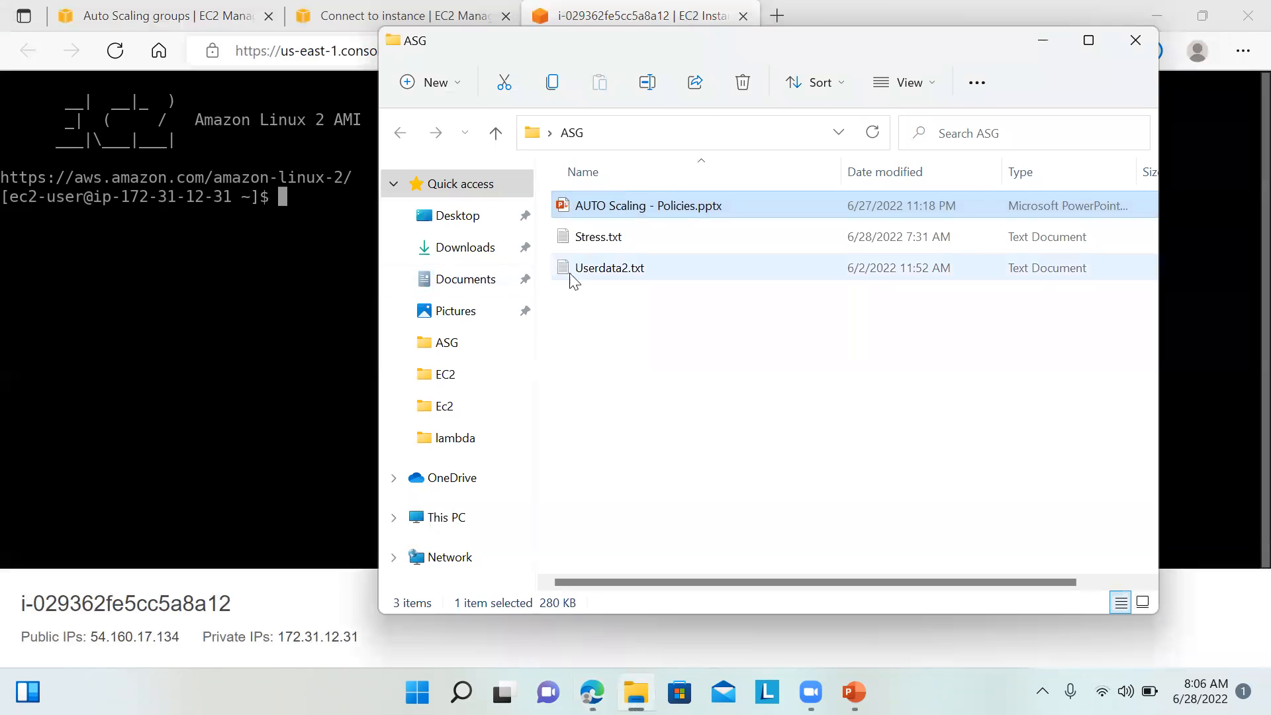
click(594, 242)
double_click(594, 238)
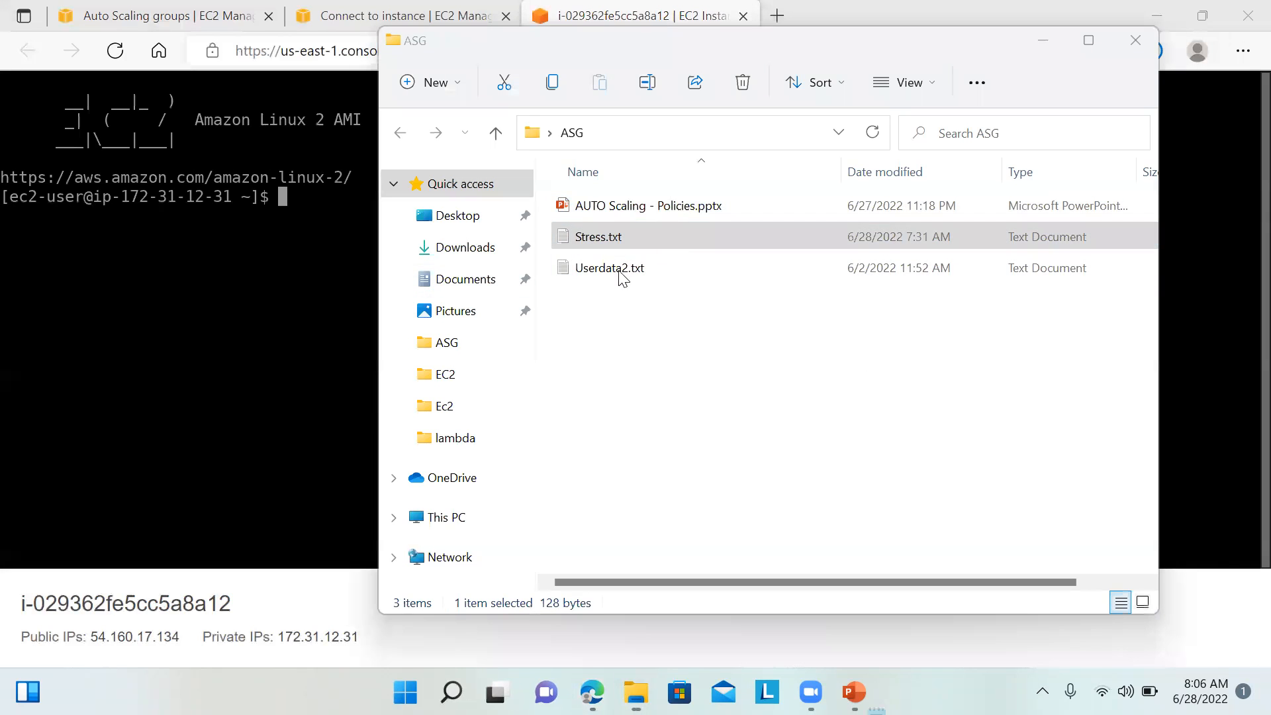
click(333, 252)
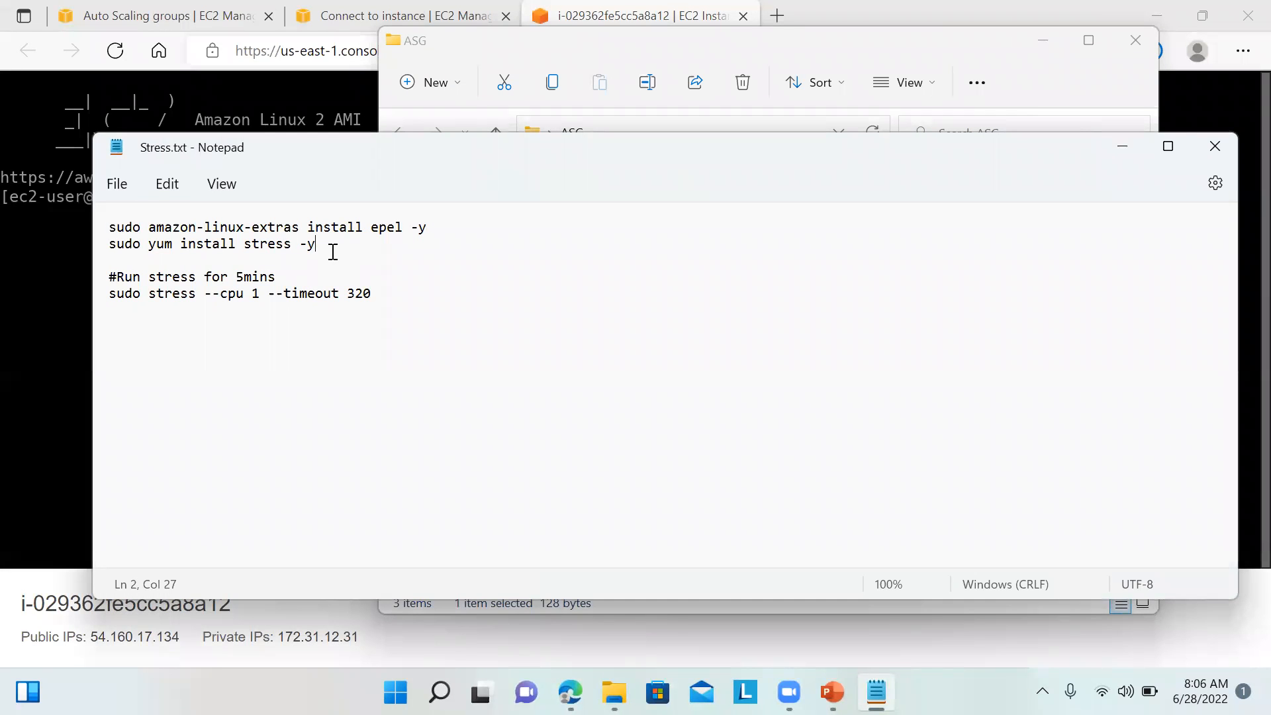
drag(333, 251, 98, 236)
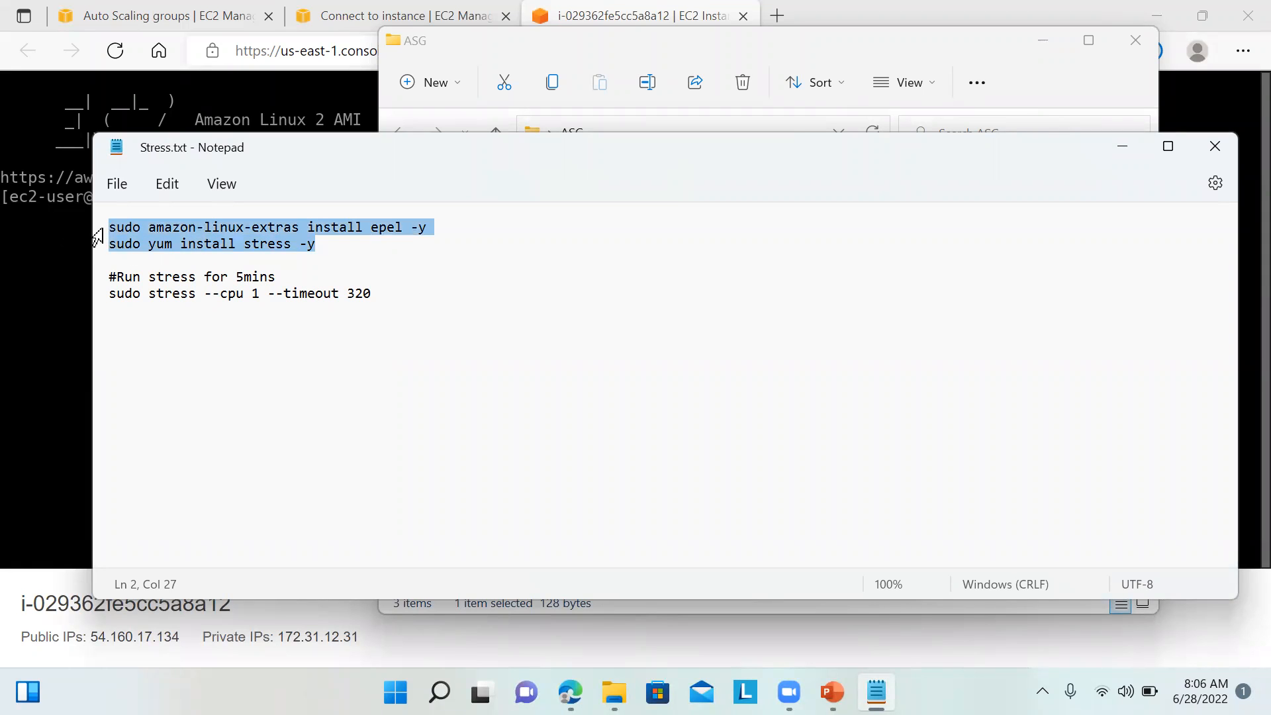
click(49, 318)
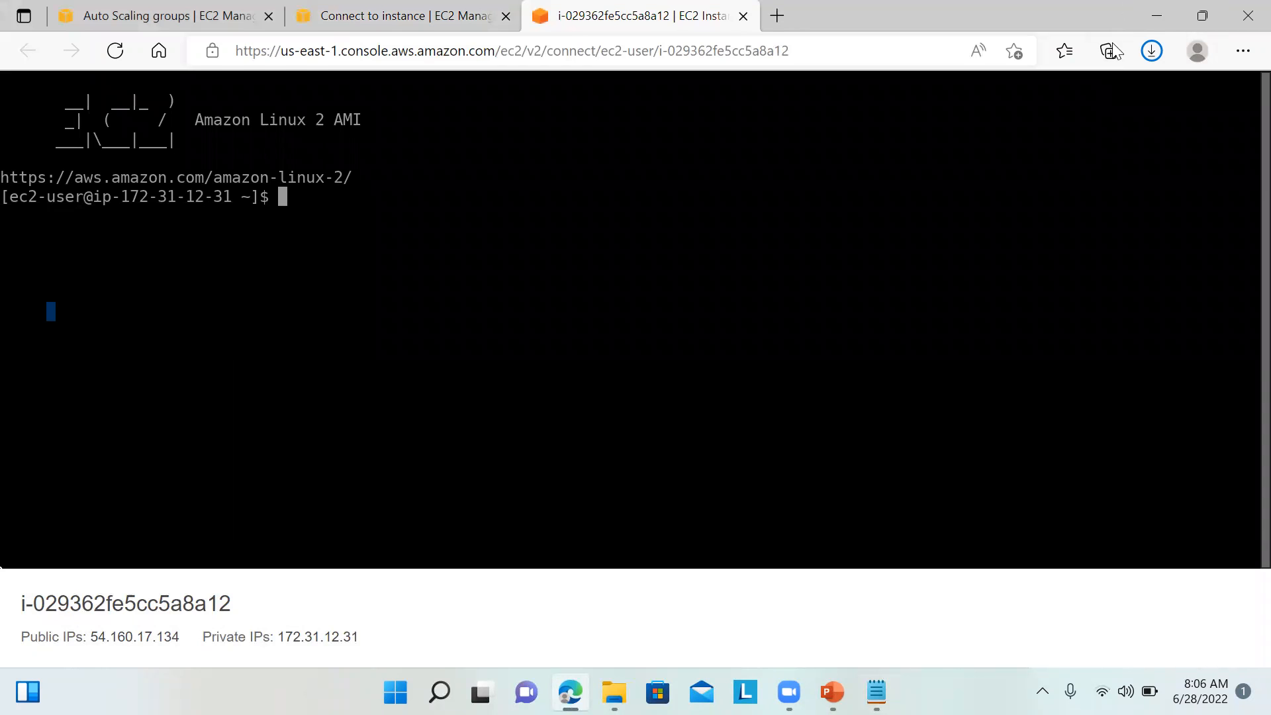
drag(1097, 53, 1087, 79)
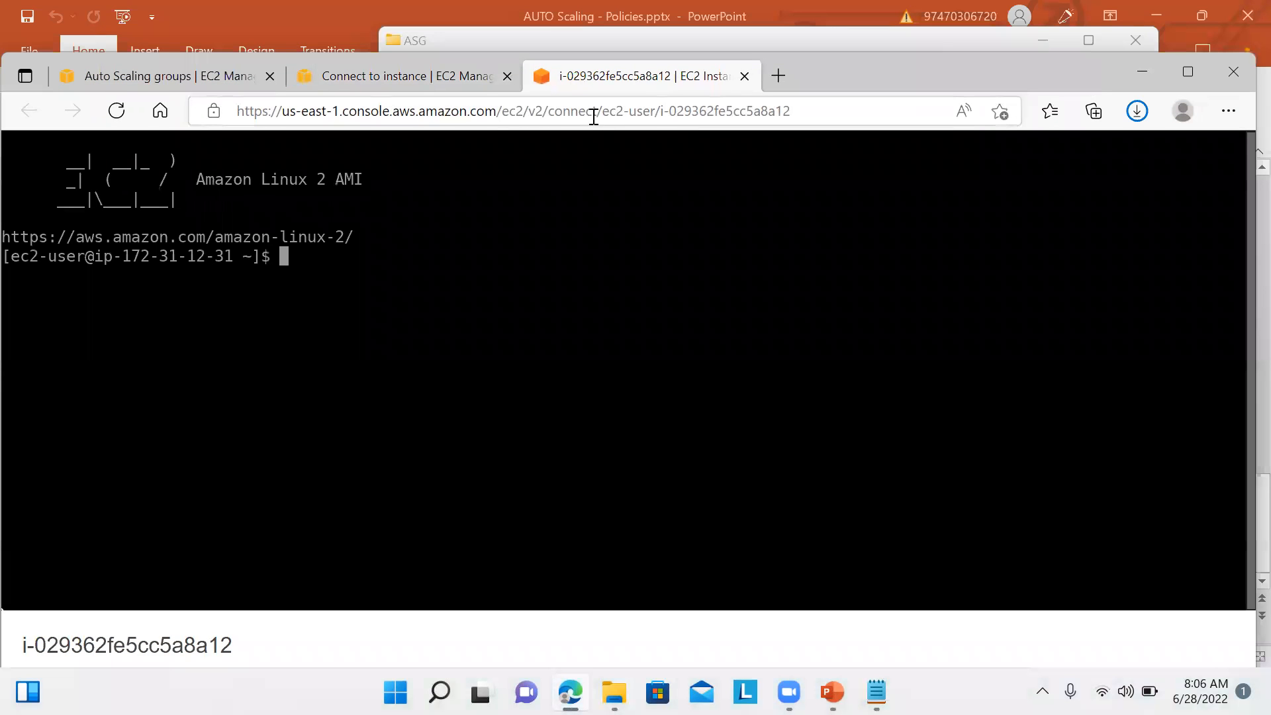
Step: Raise myasg1's maximum capacity to 3, keeping desired and minimum capacity at 1
click(399, 87)
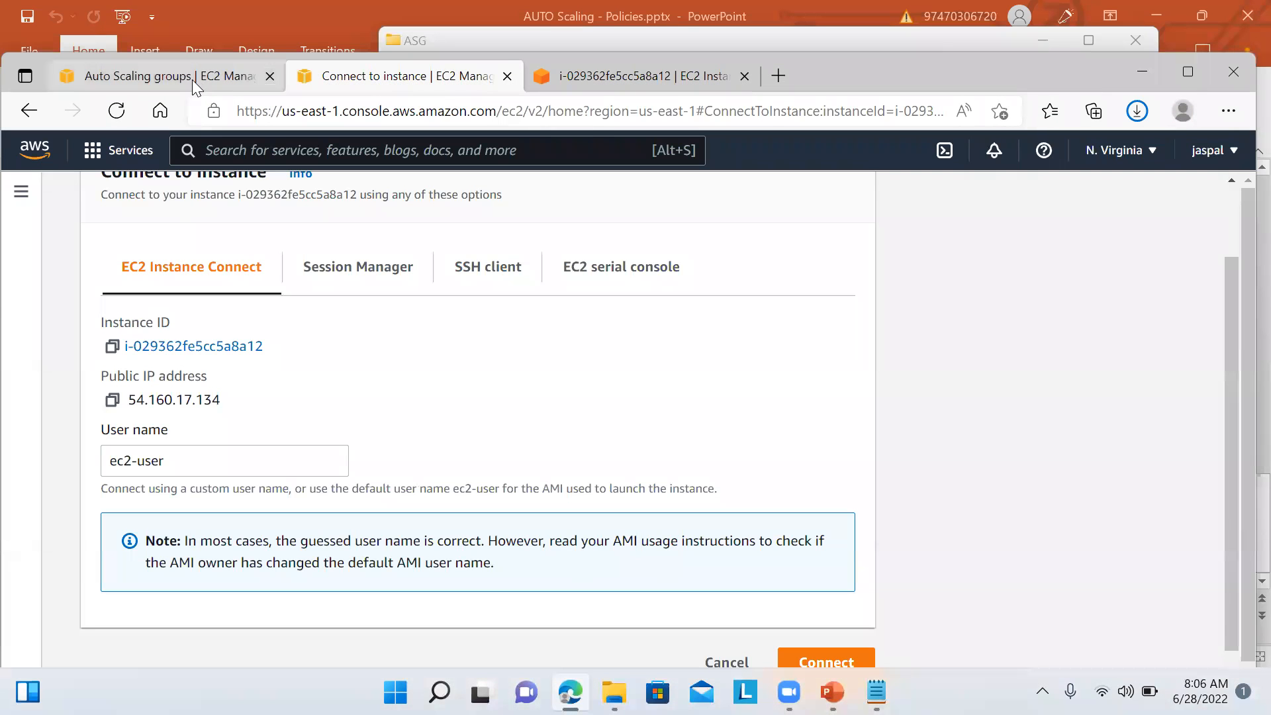
click(192, 79)
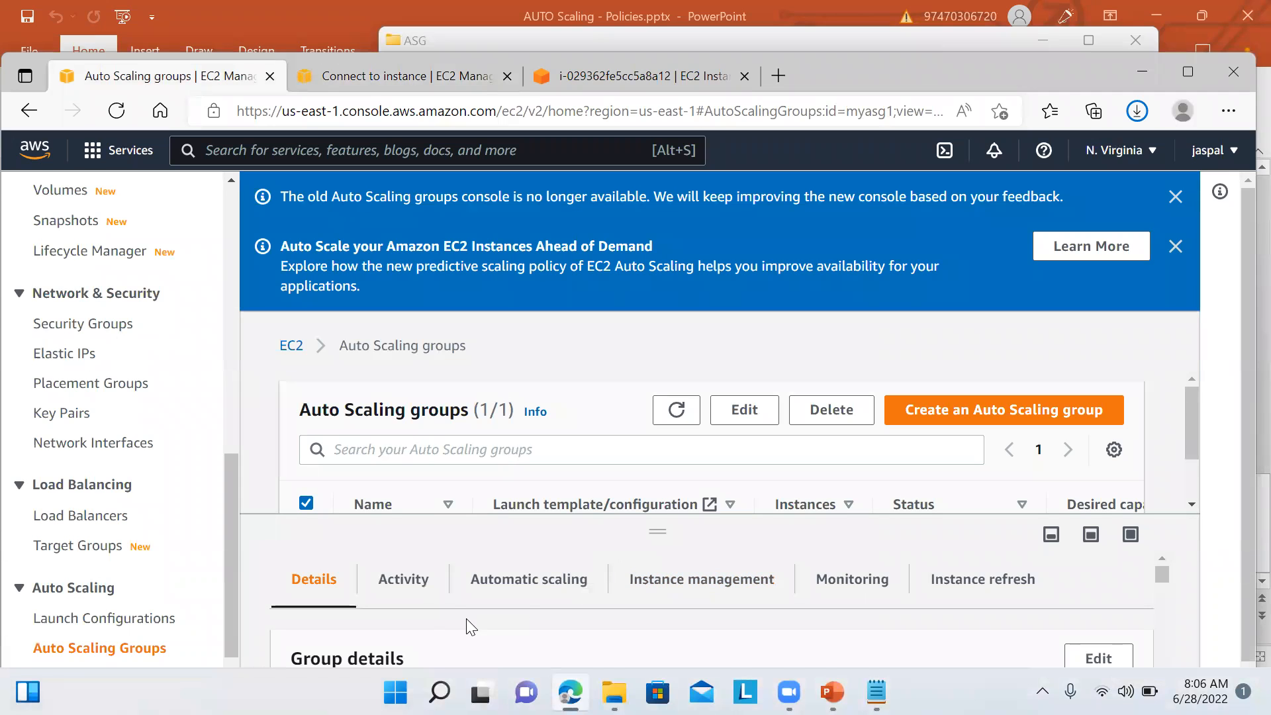
click(136, 657)
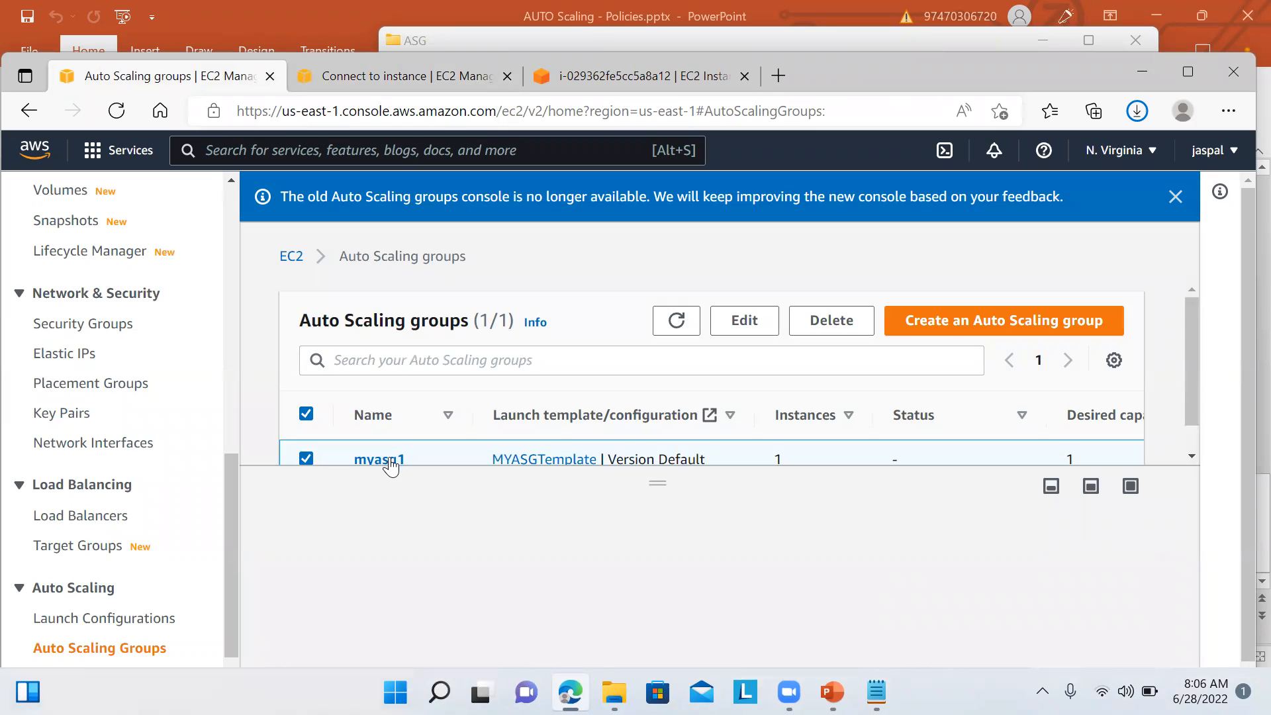
click(389, 459)
click(1089, 391)
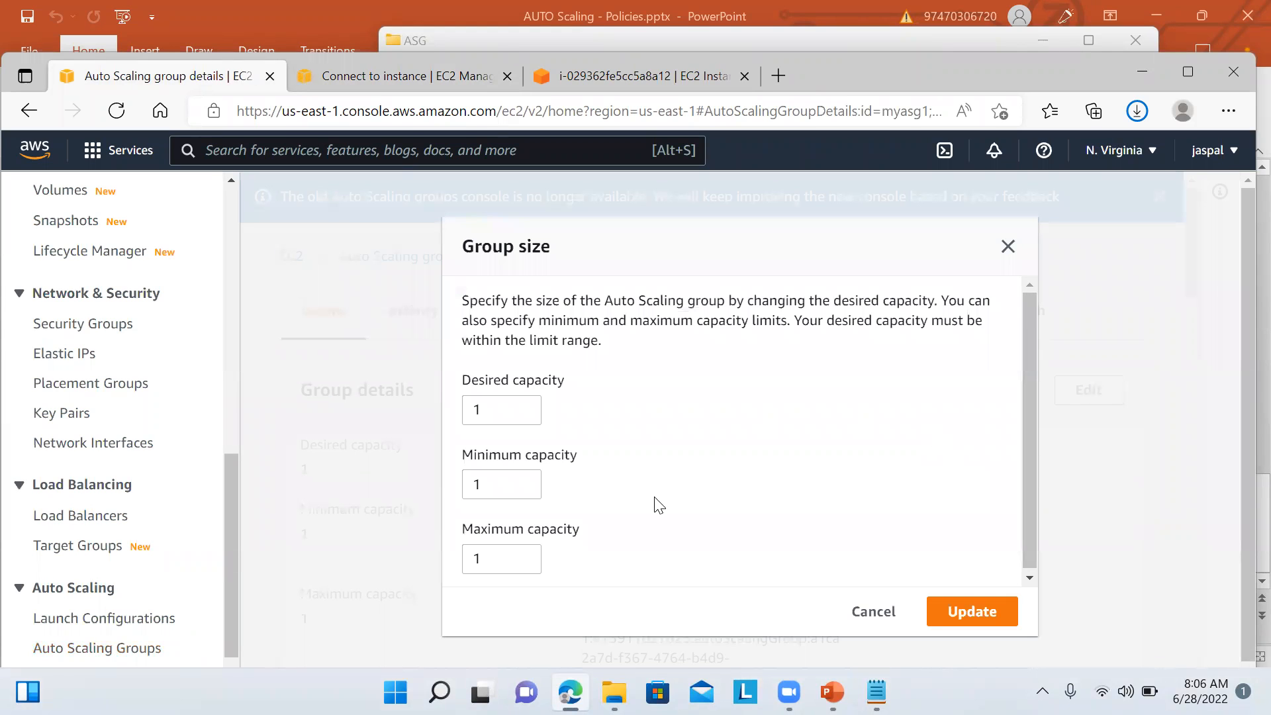
click(524, 556)
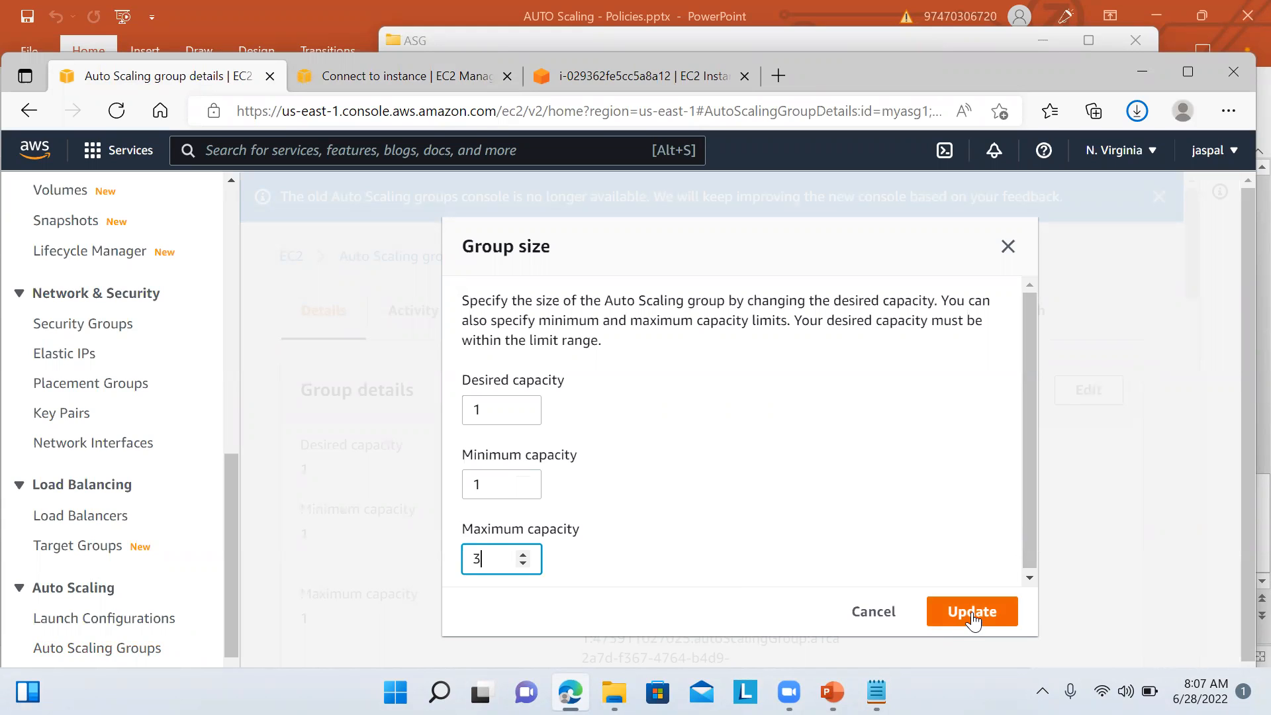
click(1033, 524)
drag(1033, 524, 1033, 555)
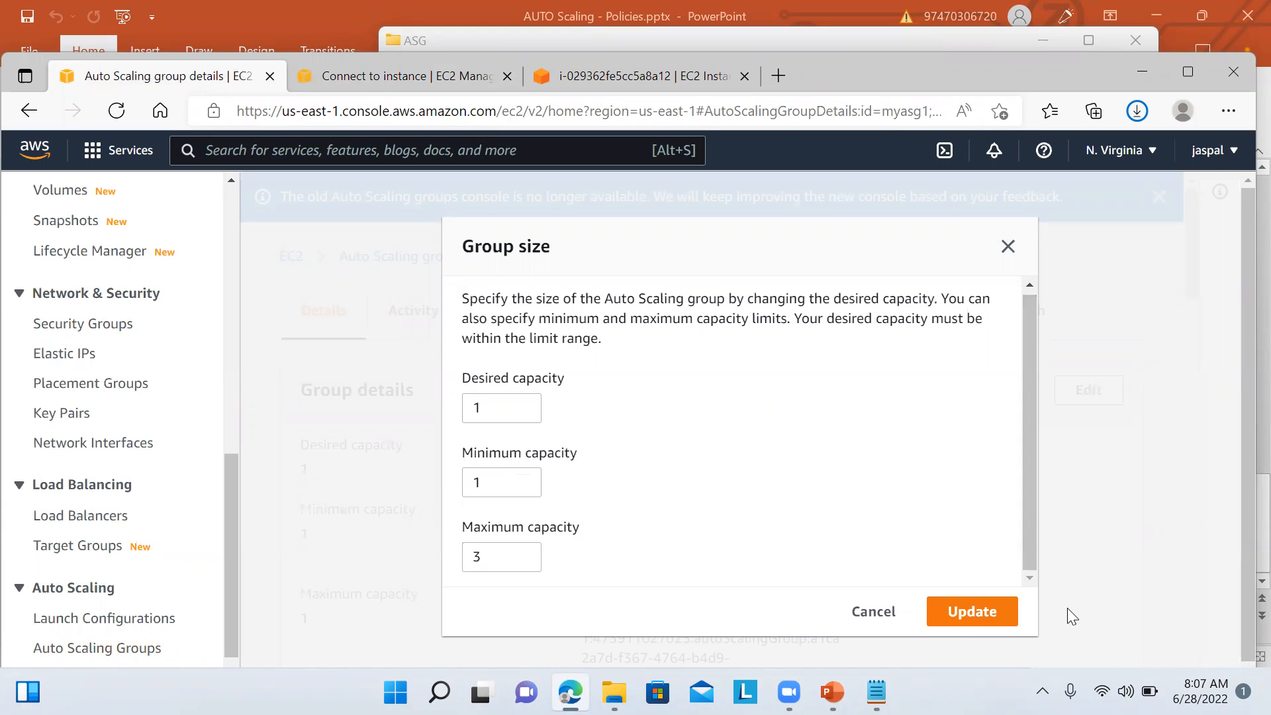
click(964, 615)
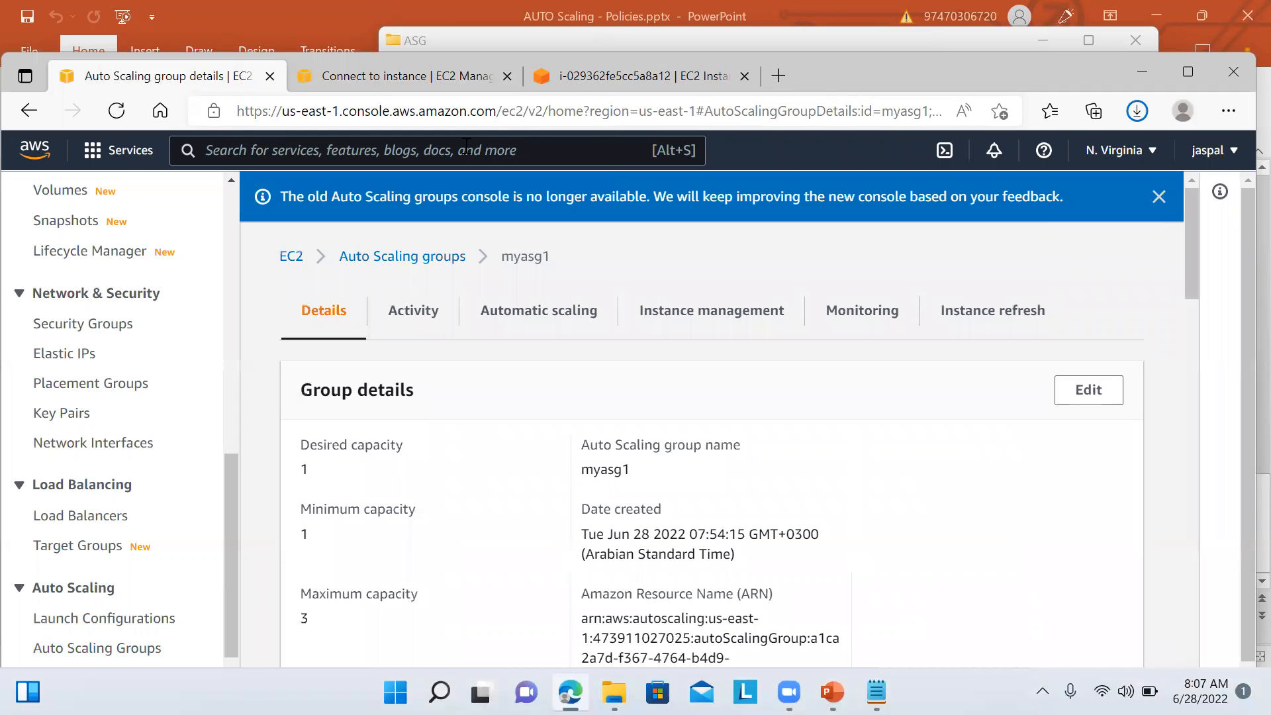
Step: Copy line 1 of Stress.txt and run 'sudo amazon-linux-extras install epel -y' on the instance
click(602, 85)
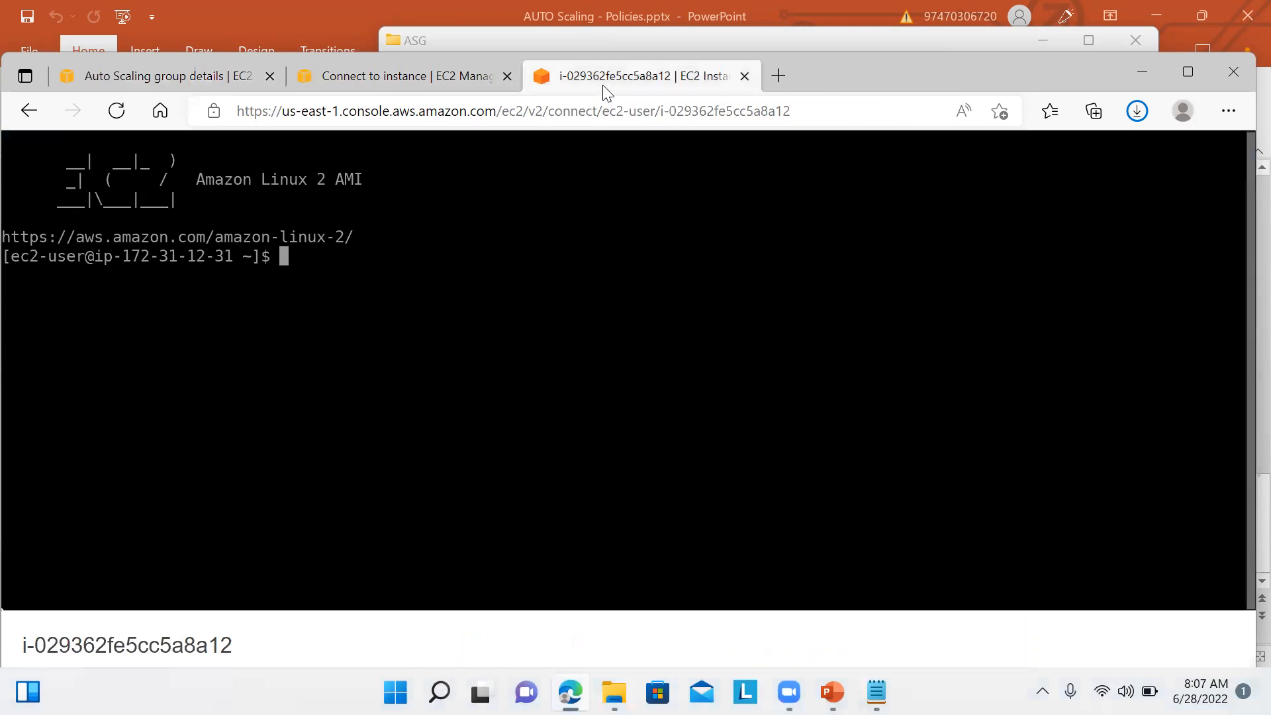
click(875, 692)
click(434, 227)
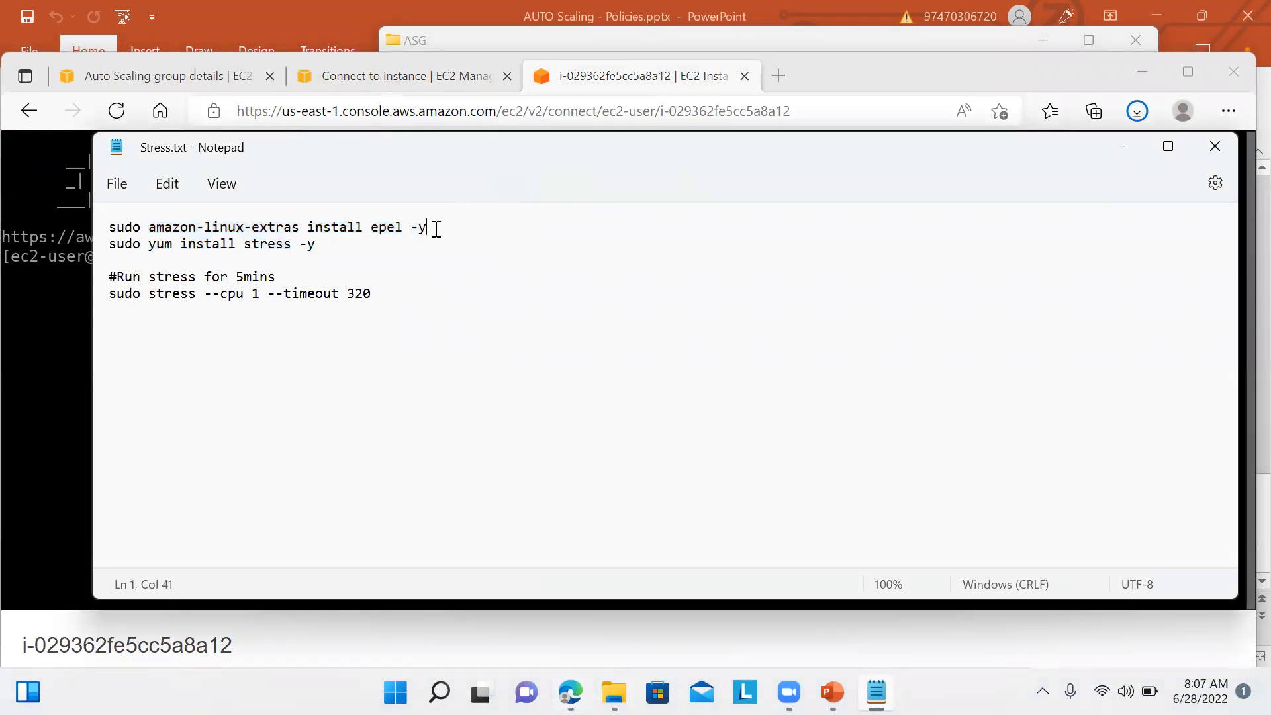
drag(434, 228, 120, 212)
key(ctrl+c)
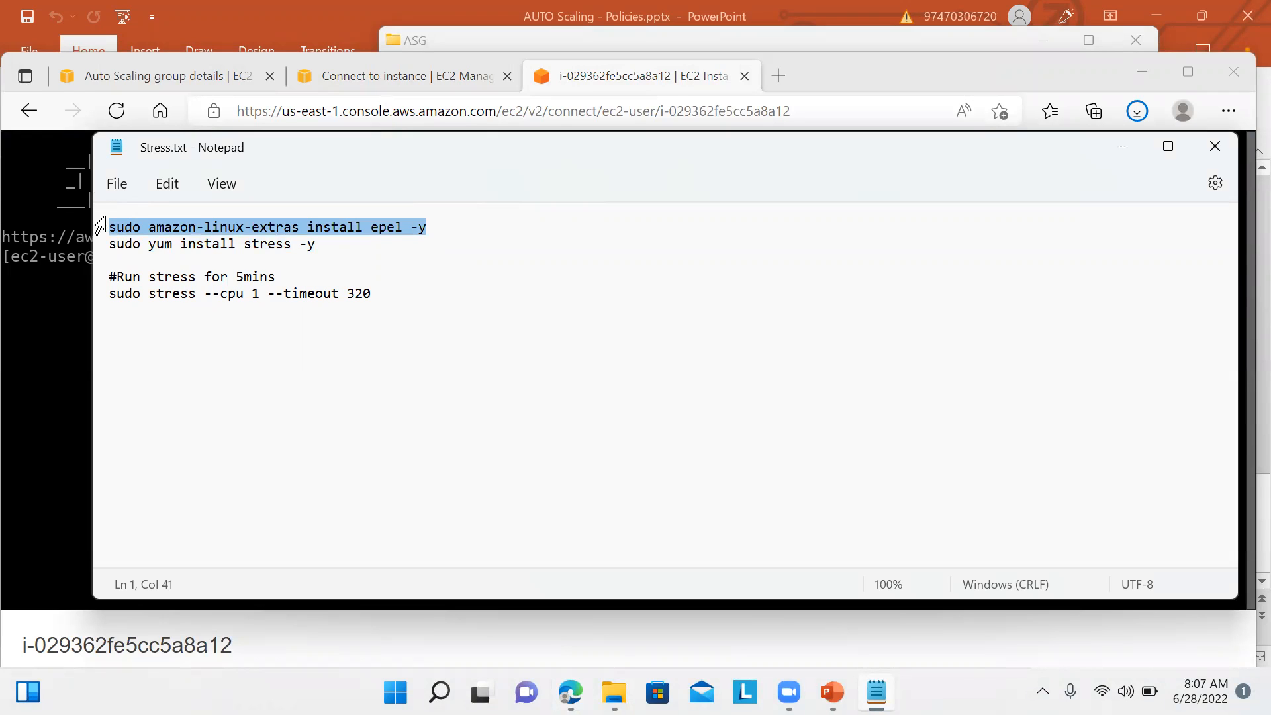
click(59, 351)
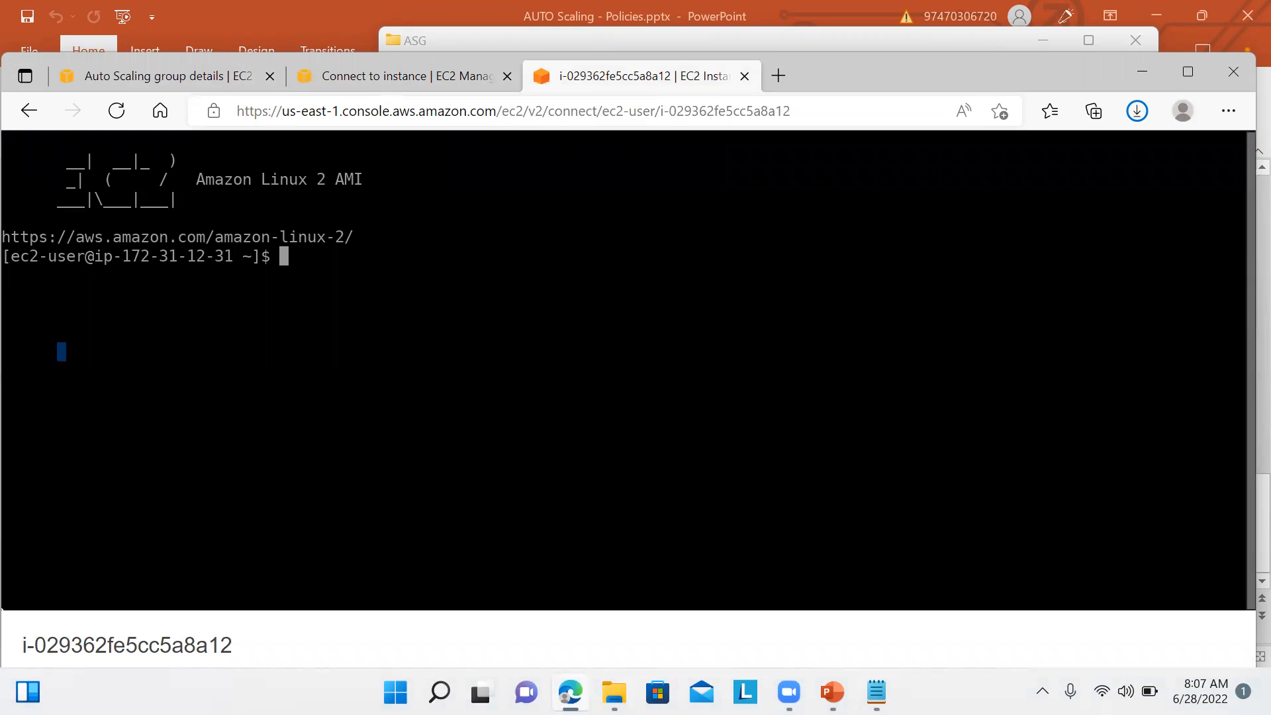
key(ctrl+v)
key(Return)
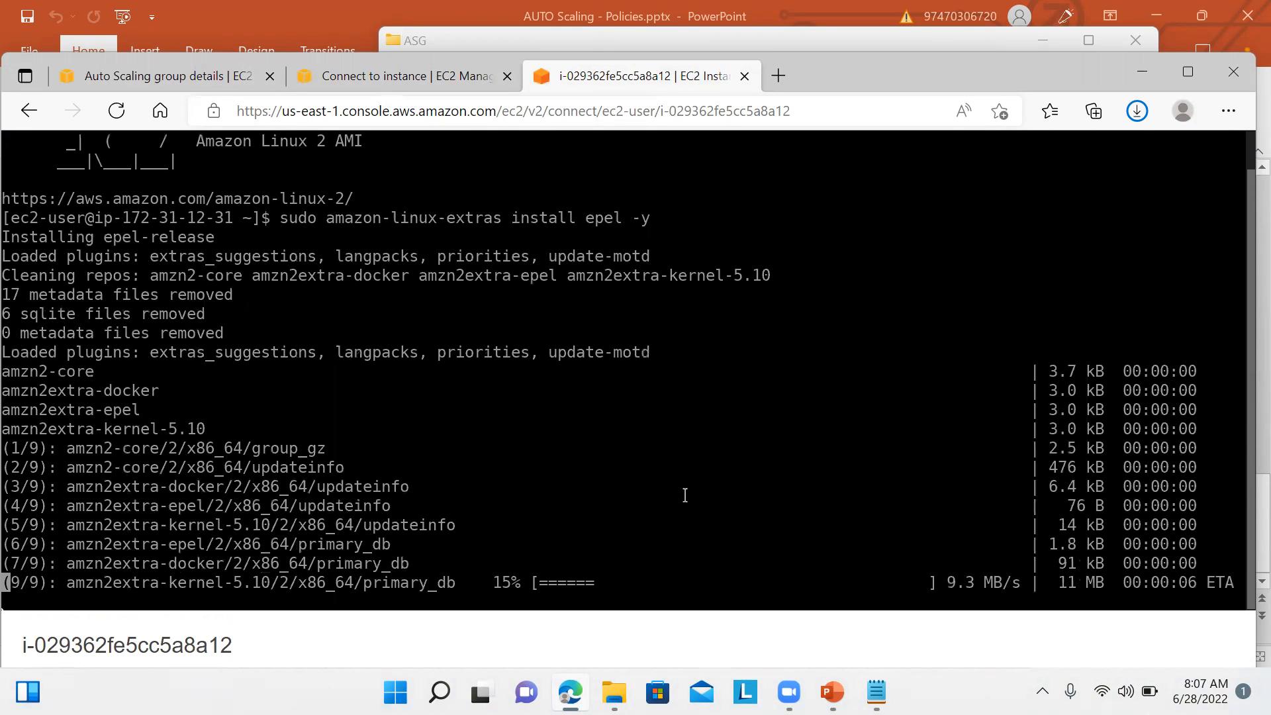
Step: Select the stress install command on line 2 of Stress.txt
click(876, 692)
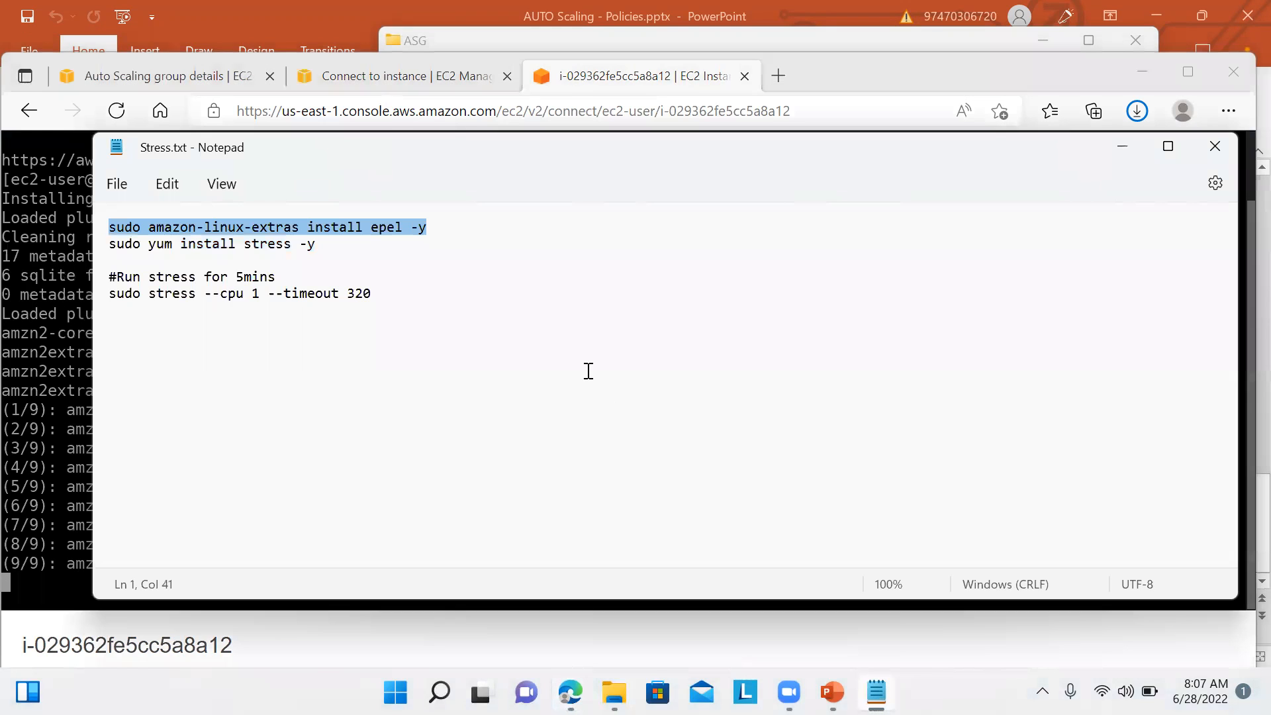
click(330, 245)
drag(330, 245, 112, 255)
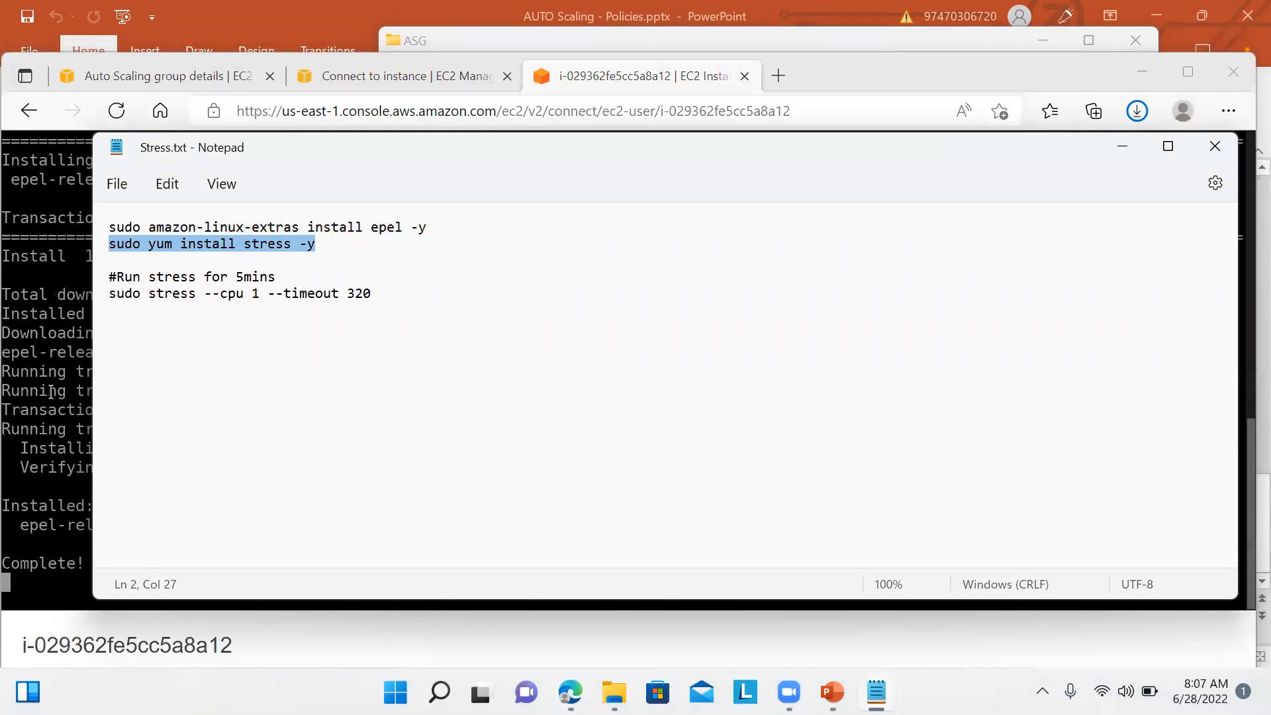
Step: Clear stray characters at the terminal prompt and copy line 2 of Stress.txt
click(52, 391)
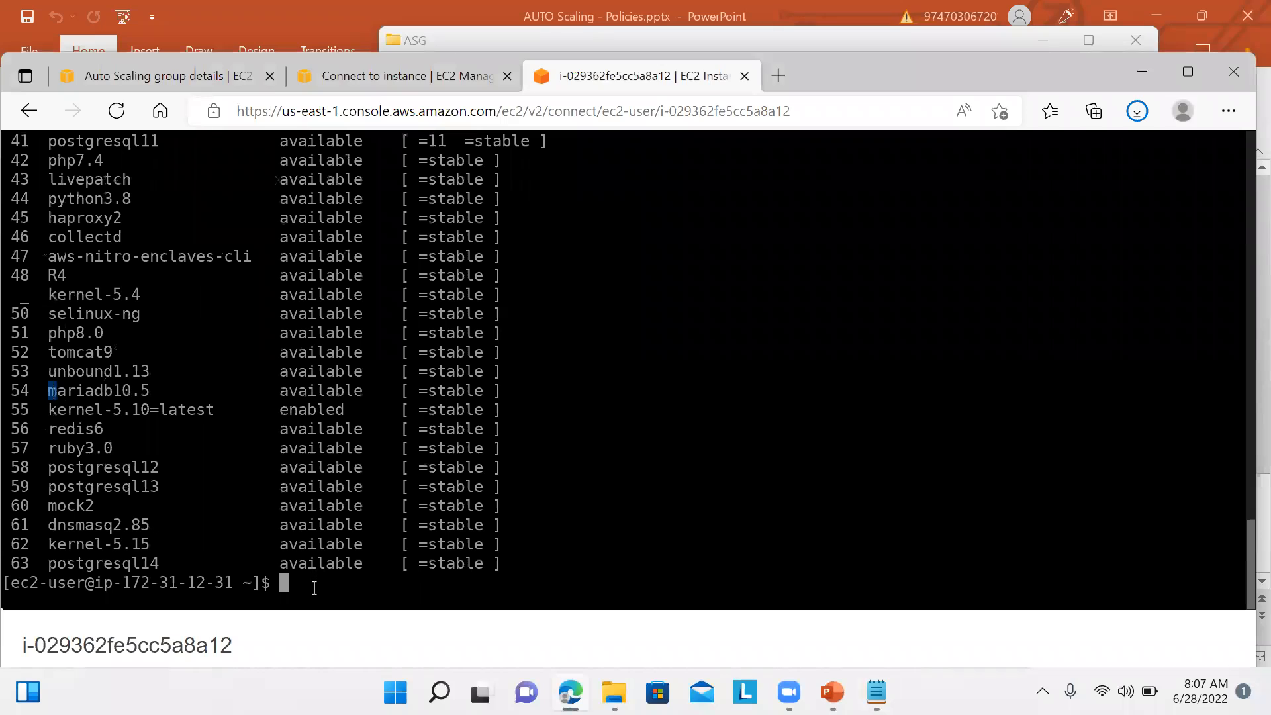
text(m)
key(BackSpace)
text(m)
key(BackSpace)
click(876, 691)
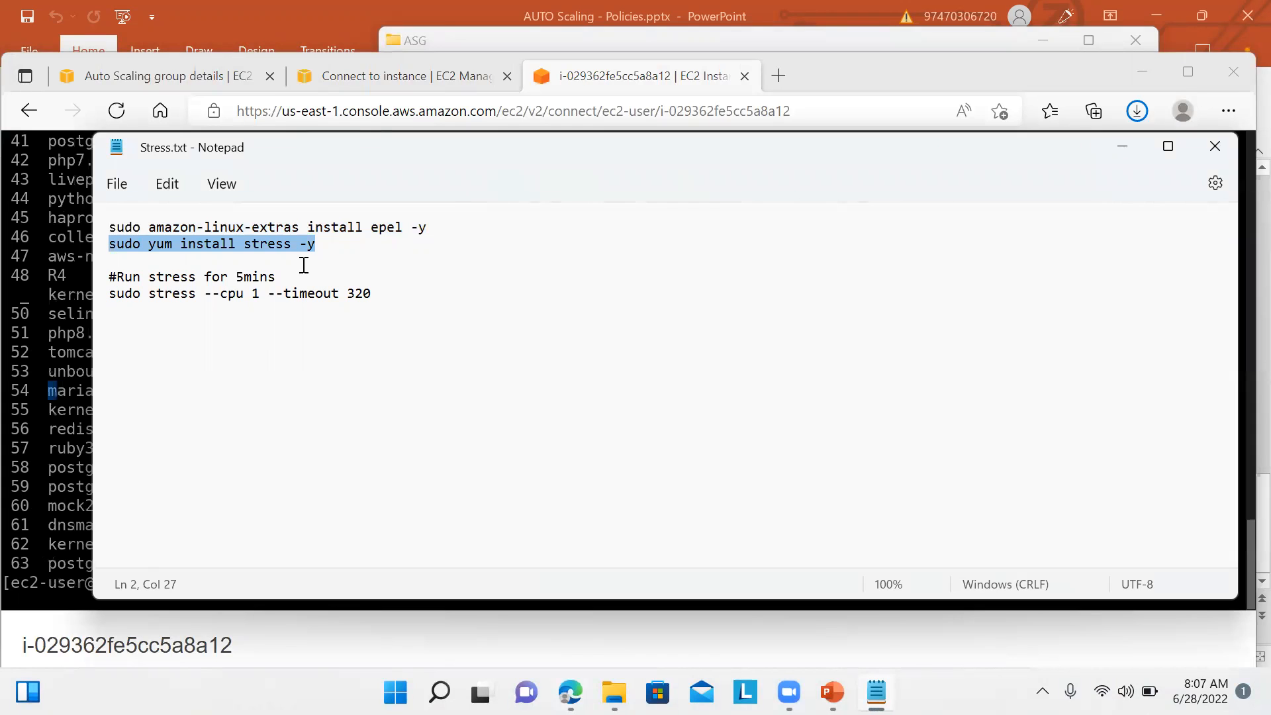
click(80, 391)
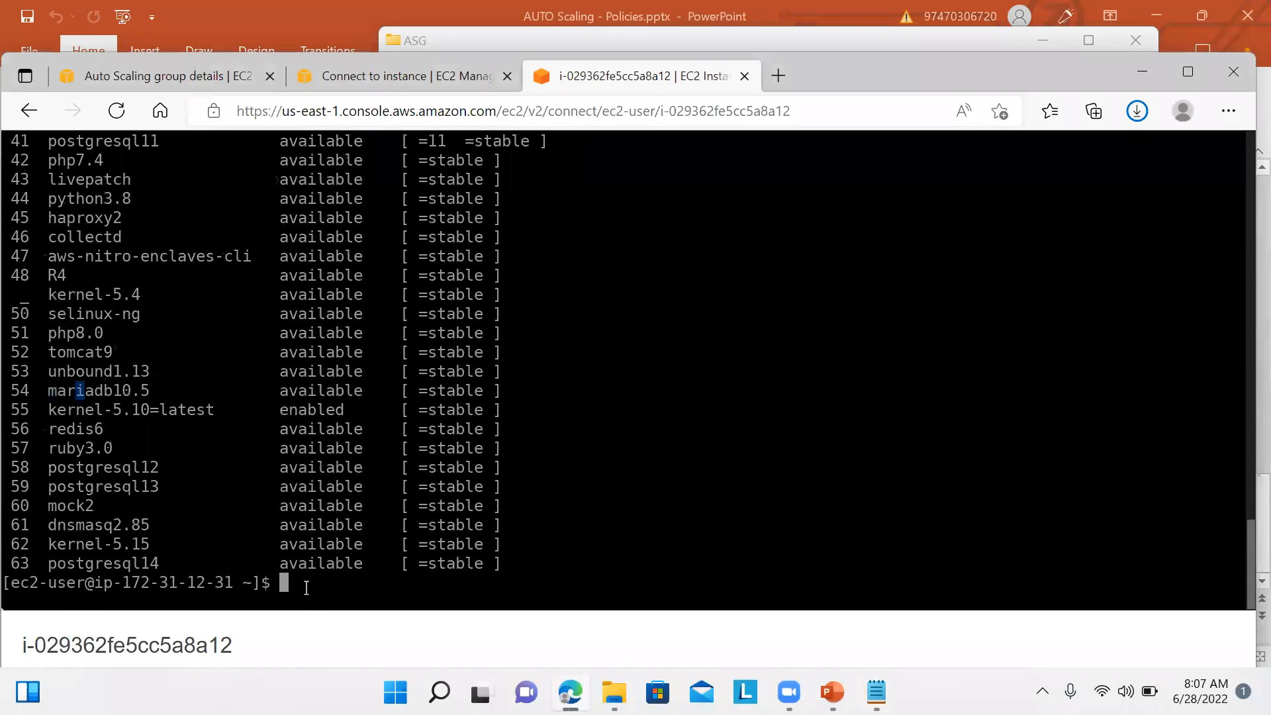
text(i)
key(BackSpace)
click(876, 692)
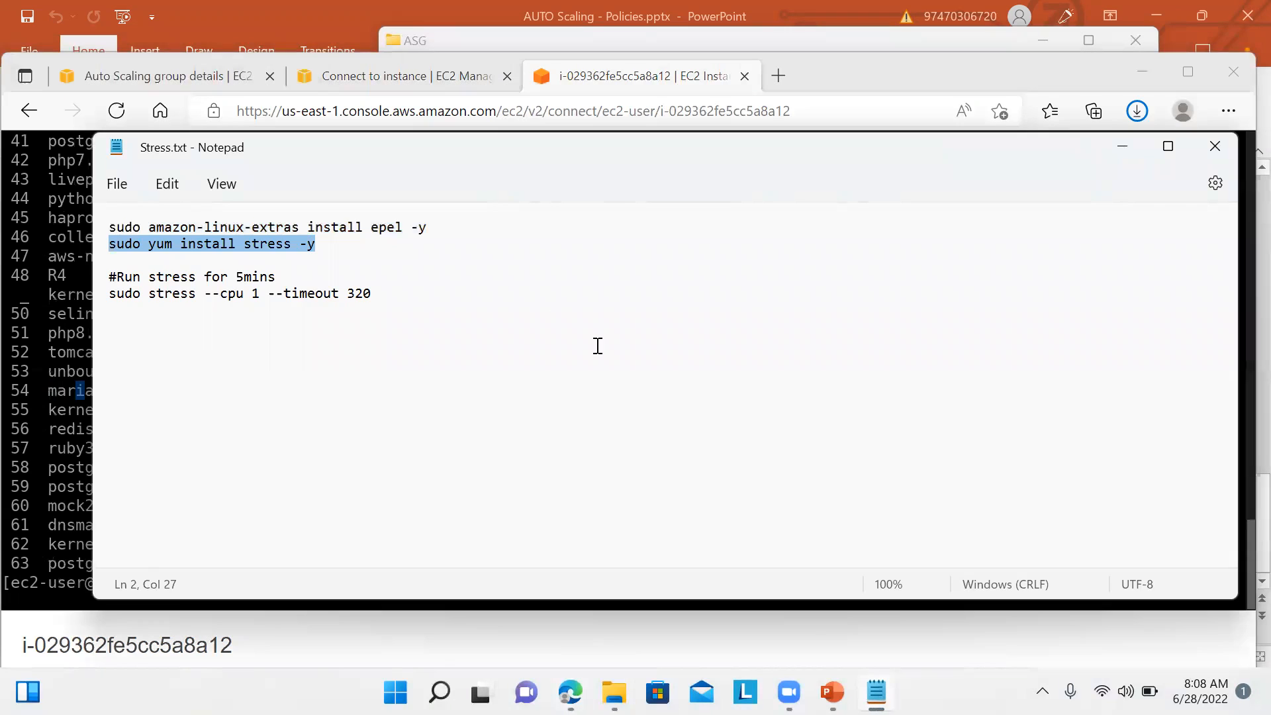
right_click(294, 242)
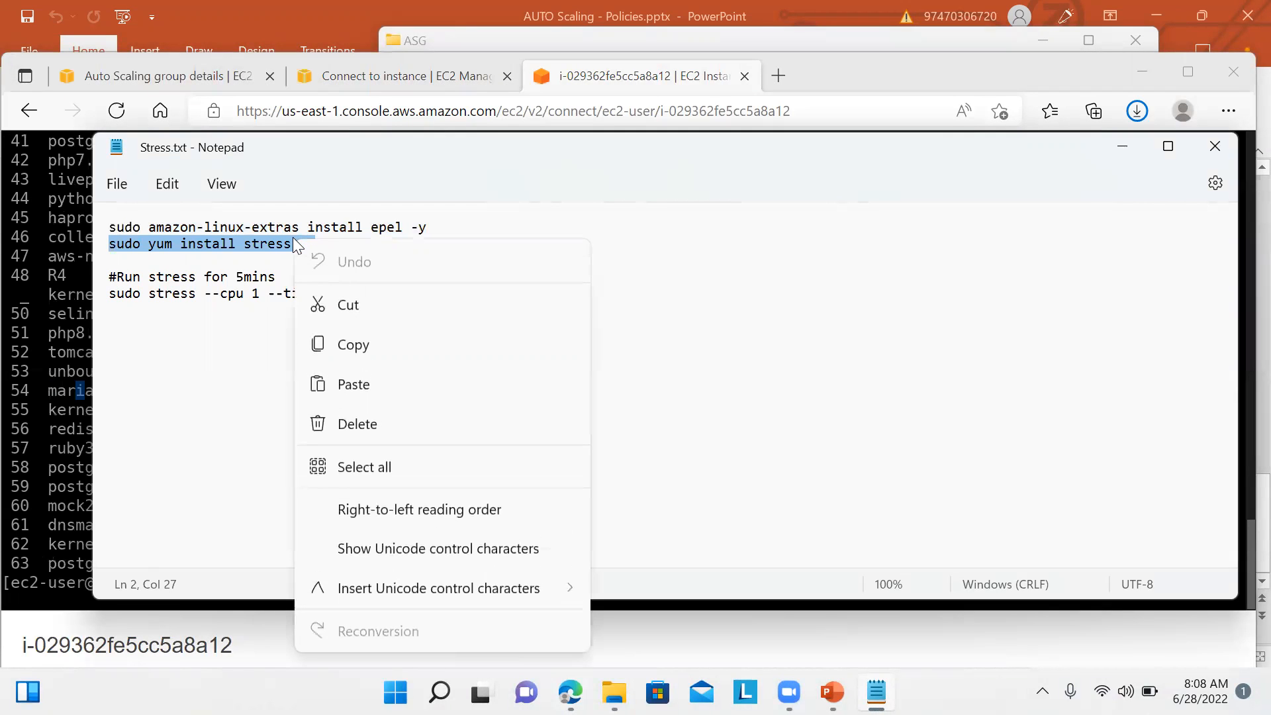
click(369, 347)
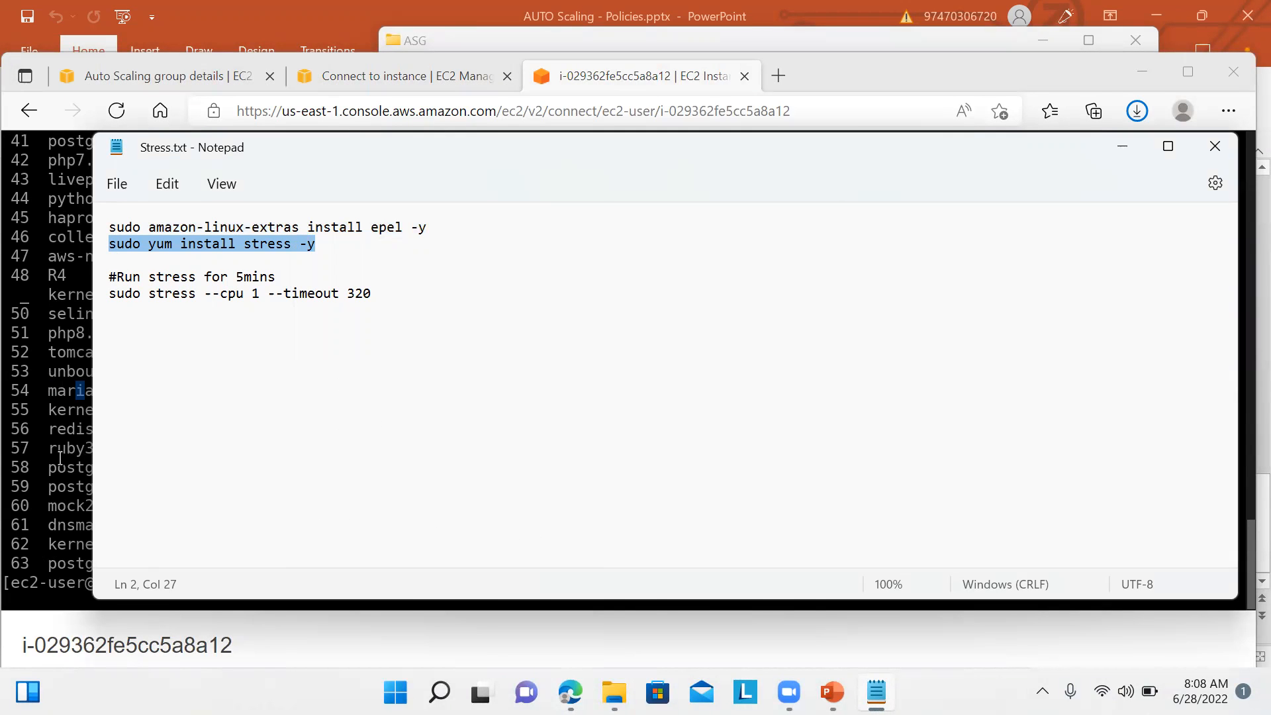
Step: Erase more stray characters in the terminal and copy the stress install command again
click(61, 460)
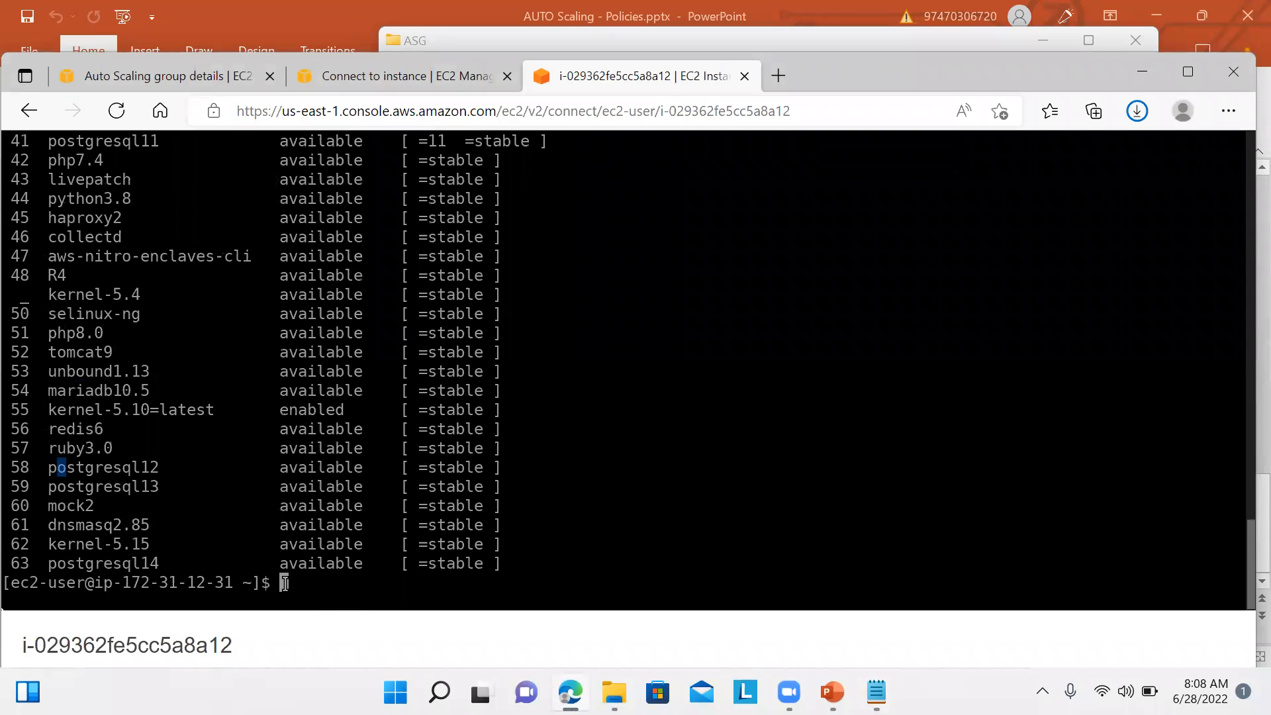
text(o)
key(BackSpace)
text(q)
key(BackSpace)
click(876, 692)
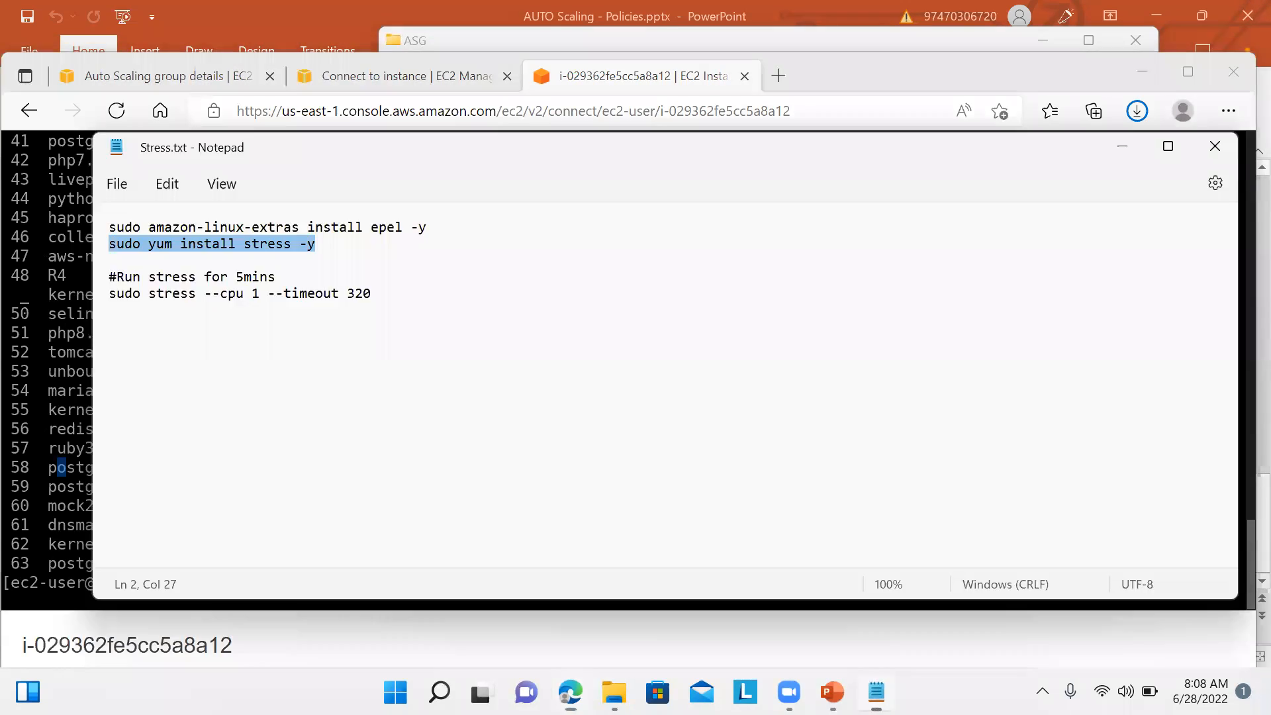
right_click(265, 235)
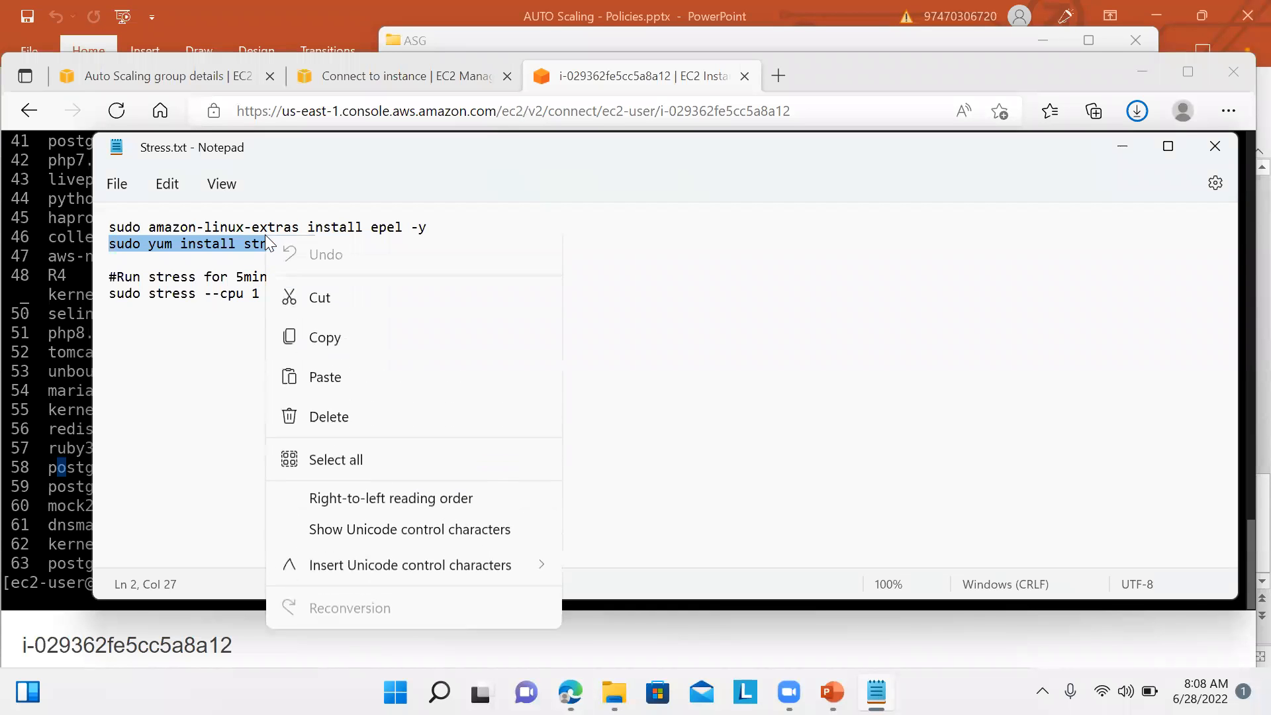
click(326, 343)
click(51, 548)
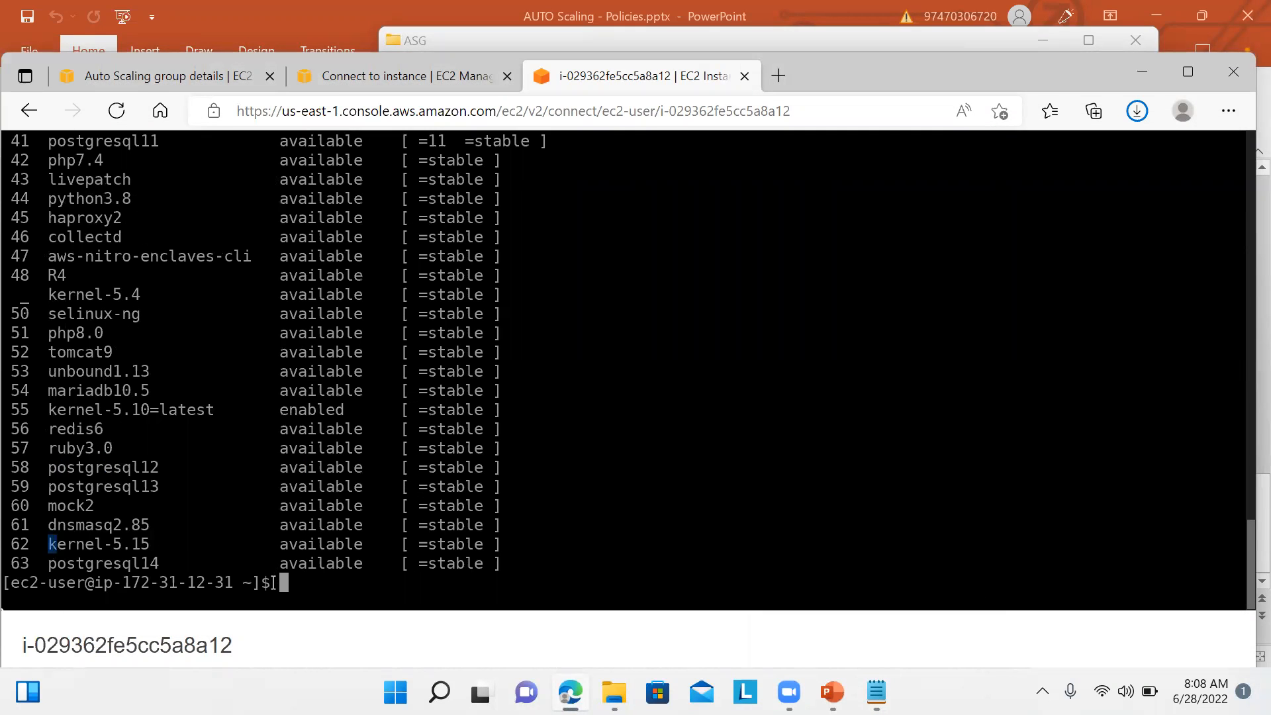
text(k)
key(BackSpace)
Step: Type and run 'sudo yum install stress -y' in the instance terminal
click(876, 692)
drag(617, 142, 991, 118)
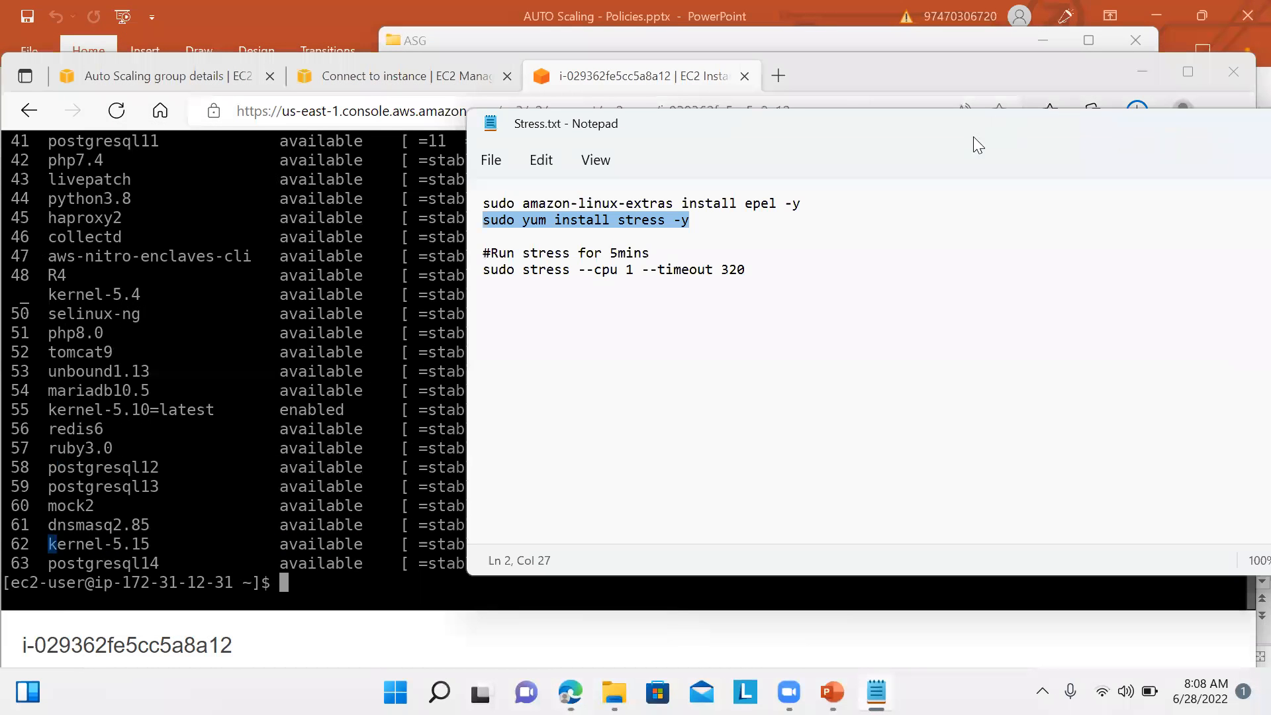
click(353, 591)
text(s)
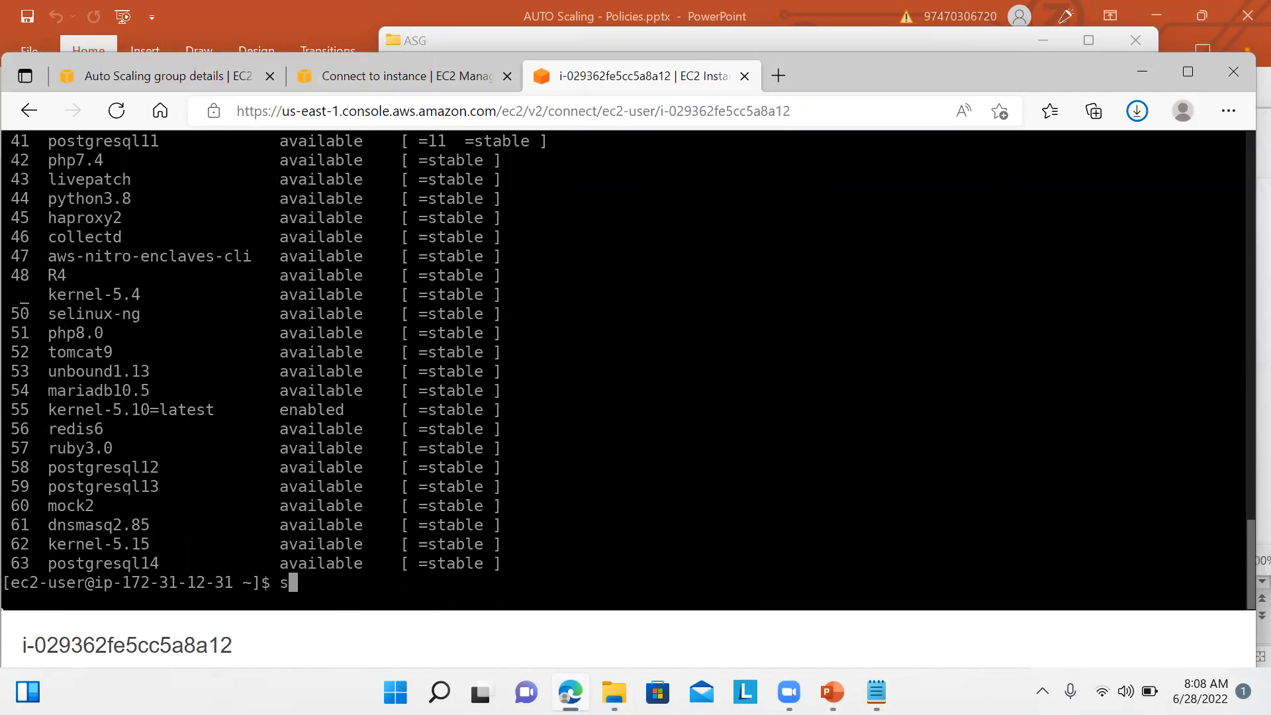
text(udo yum ins)
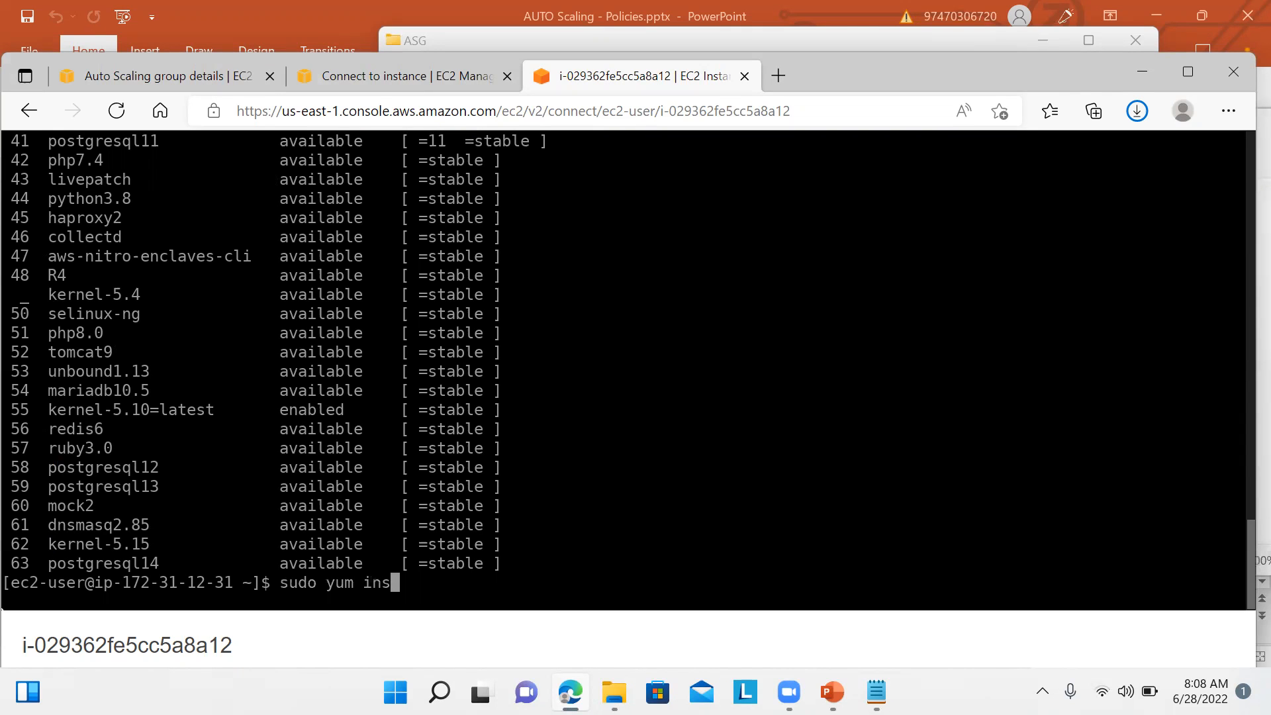
text(tall)
click(876, 692)
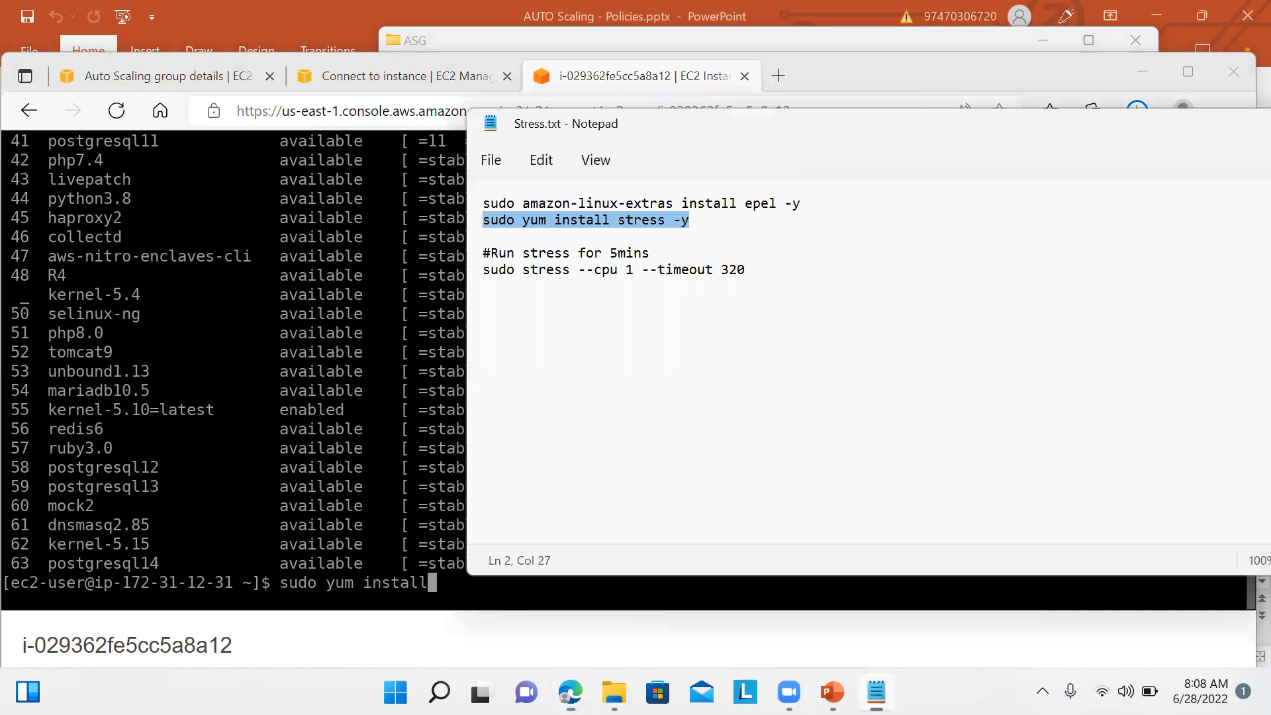
click(876, 691)
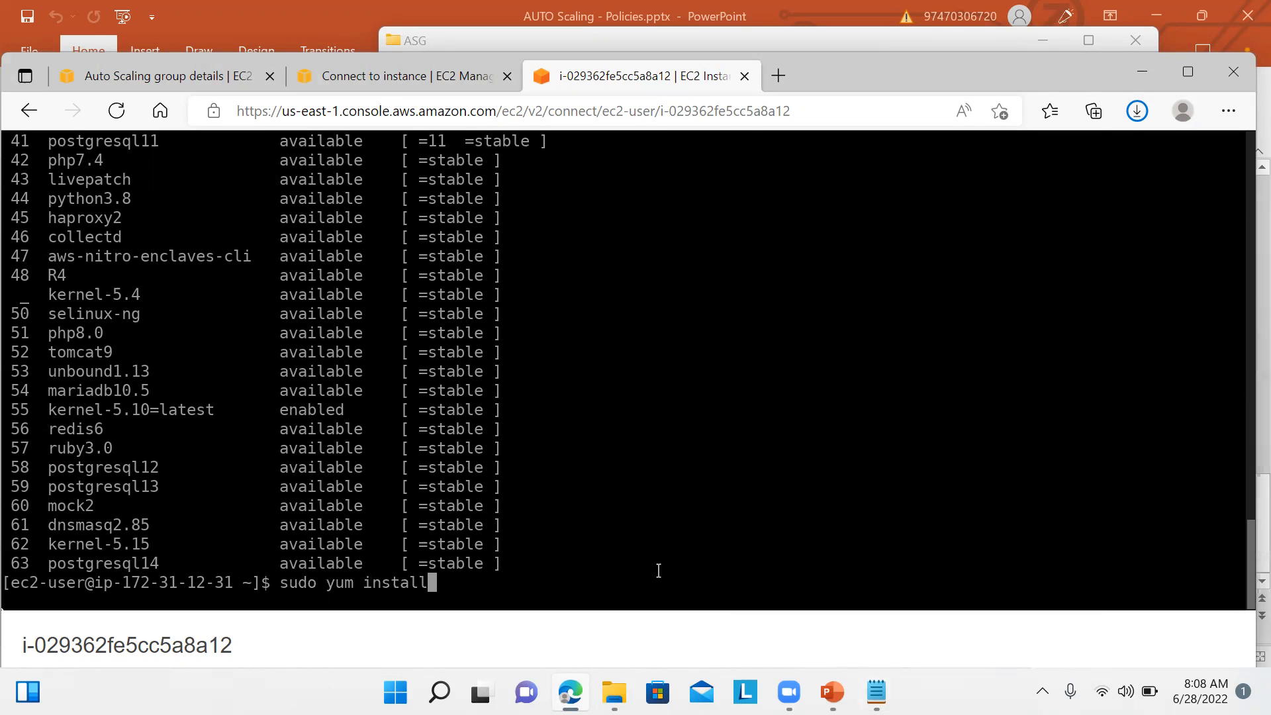
text(stress -y)
key(Return)
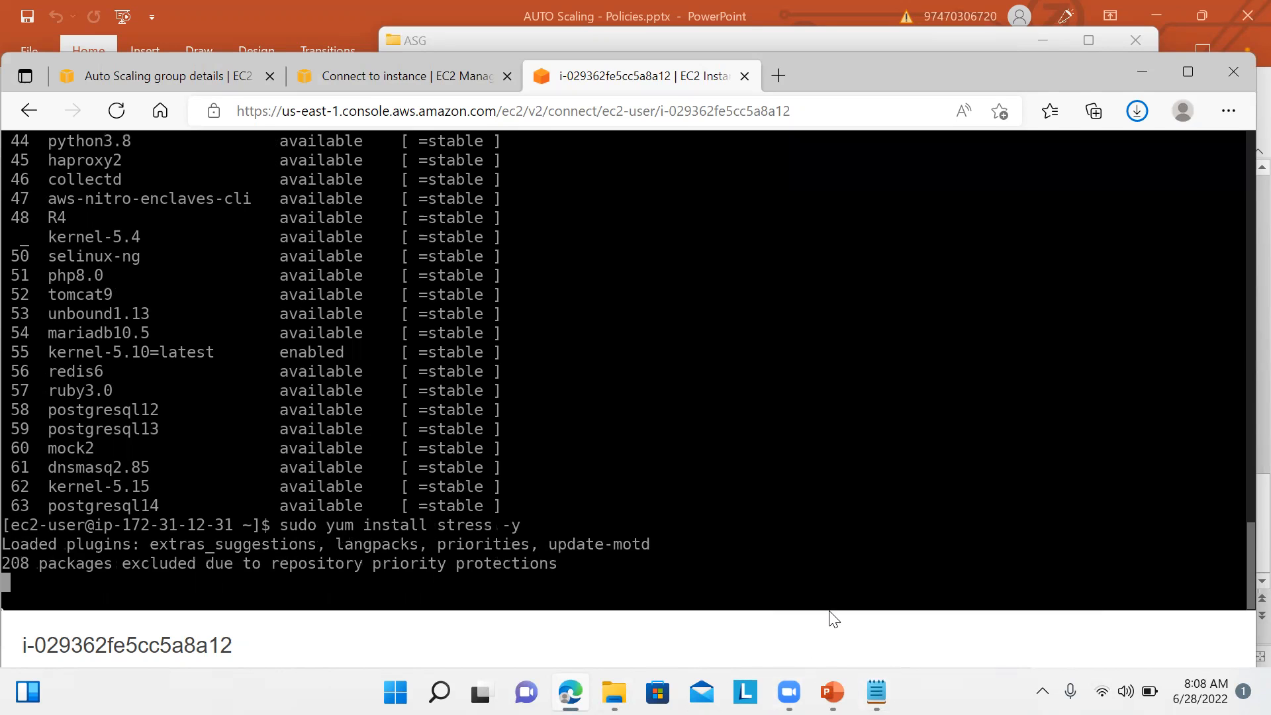
Step: Copy 'sudo stress --cpu 1 --timeout 320' from the notes and run it in the instance terminal
click(876, 691)
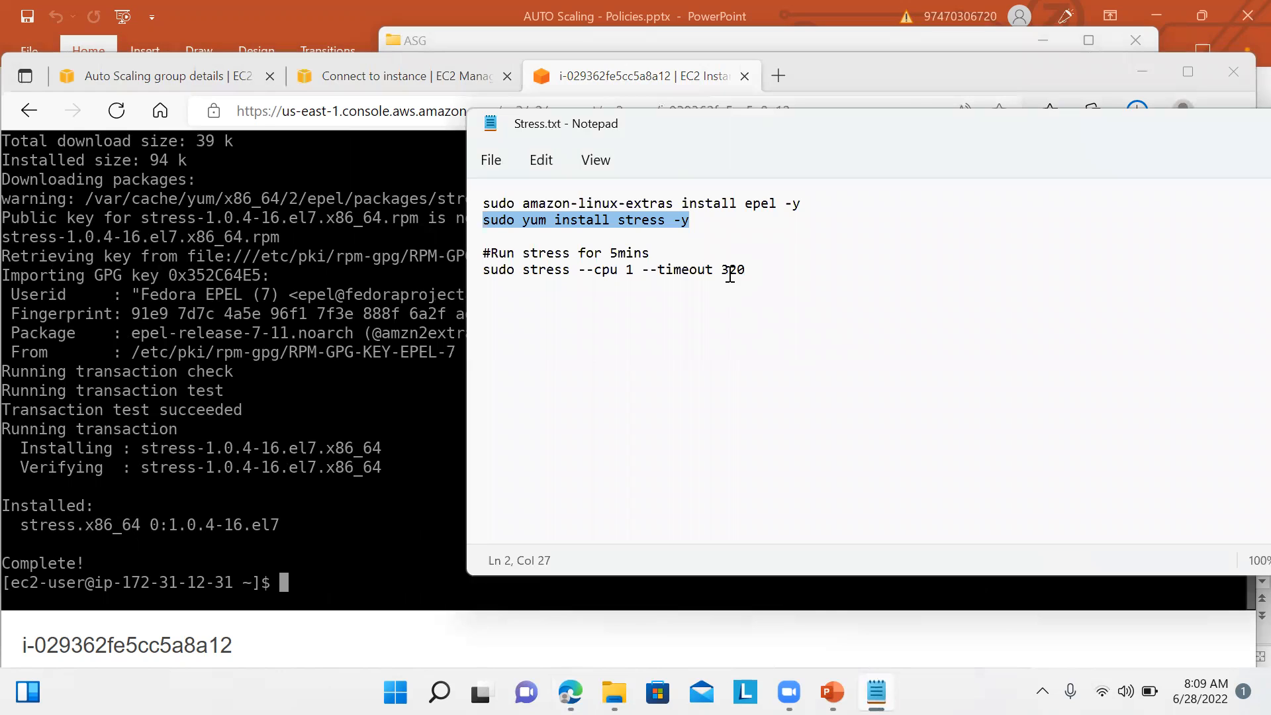
drag(750, 269, 482, 279)
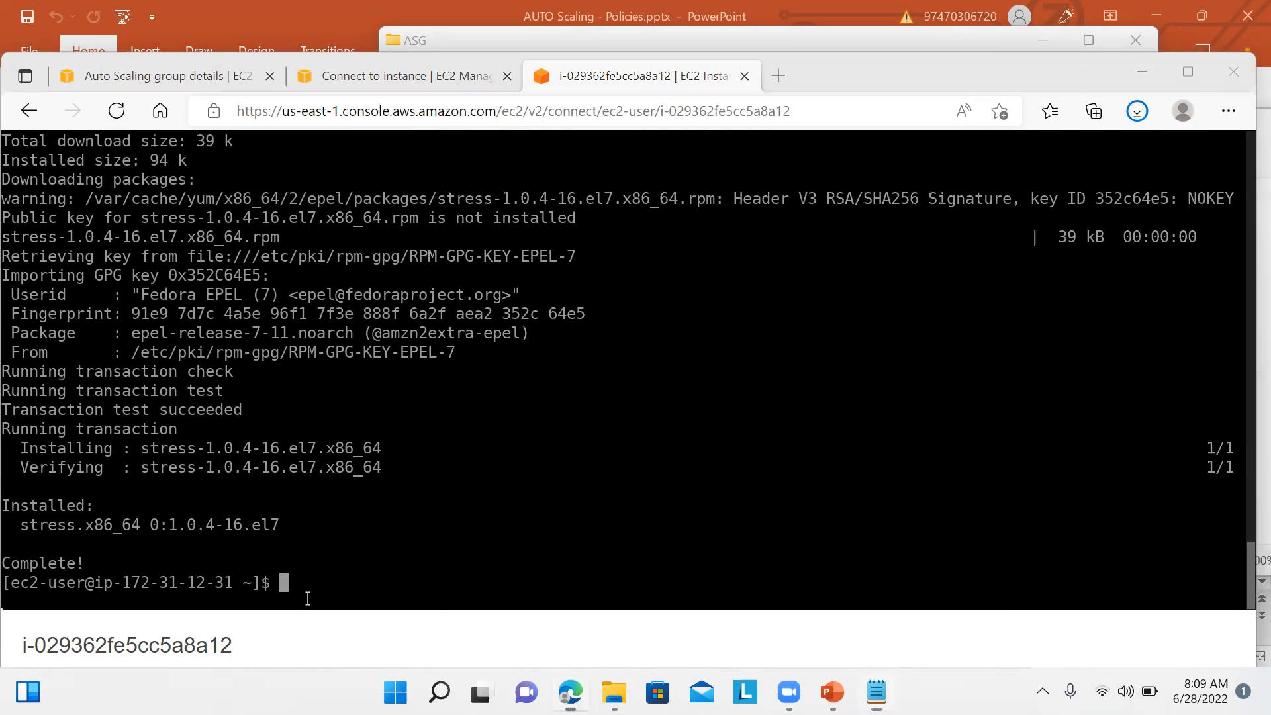
click(308, 599)
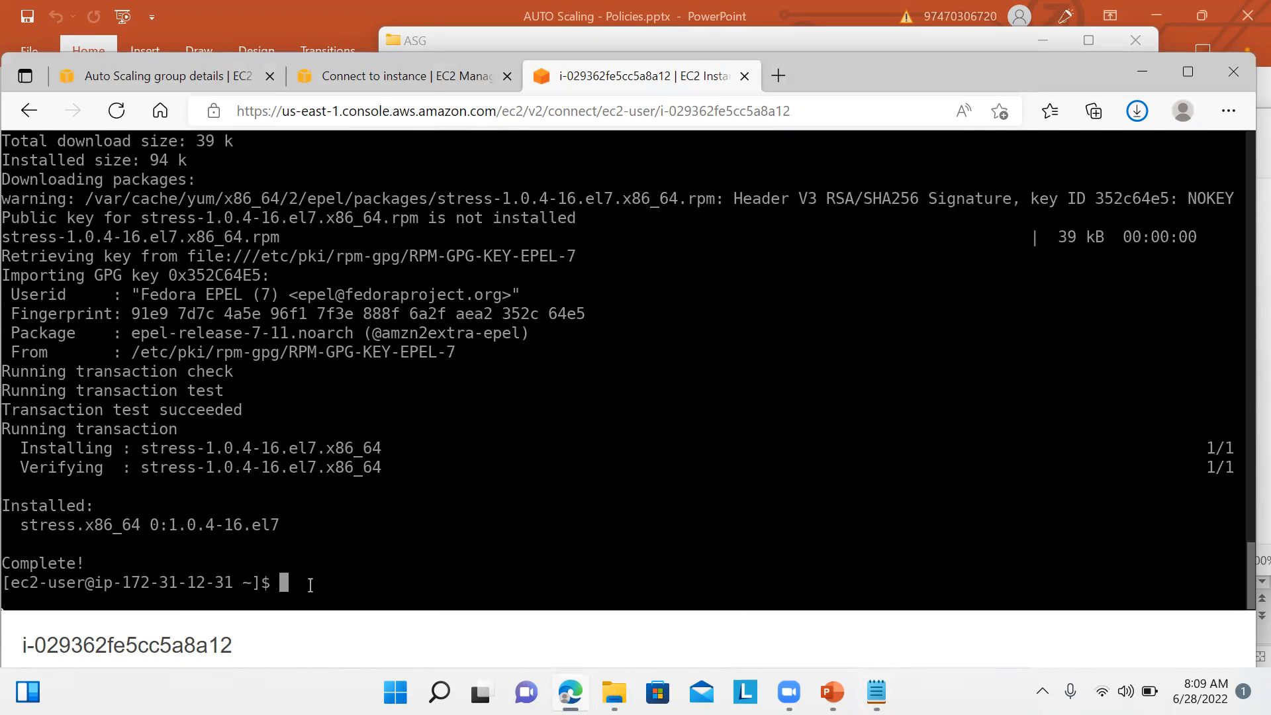
key(ctrl+v)
key(Return)
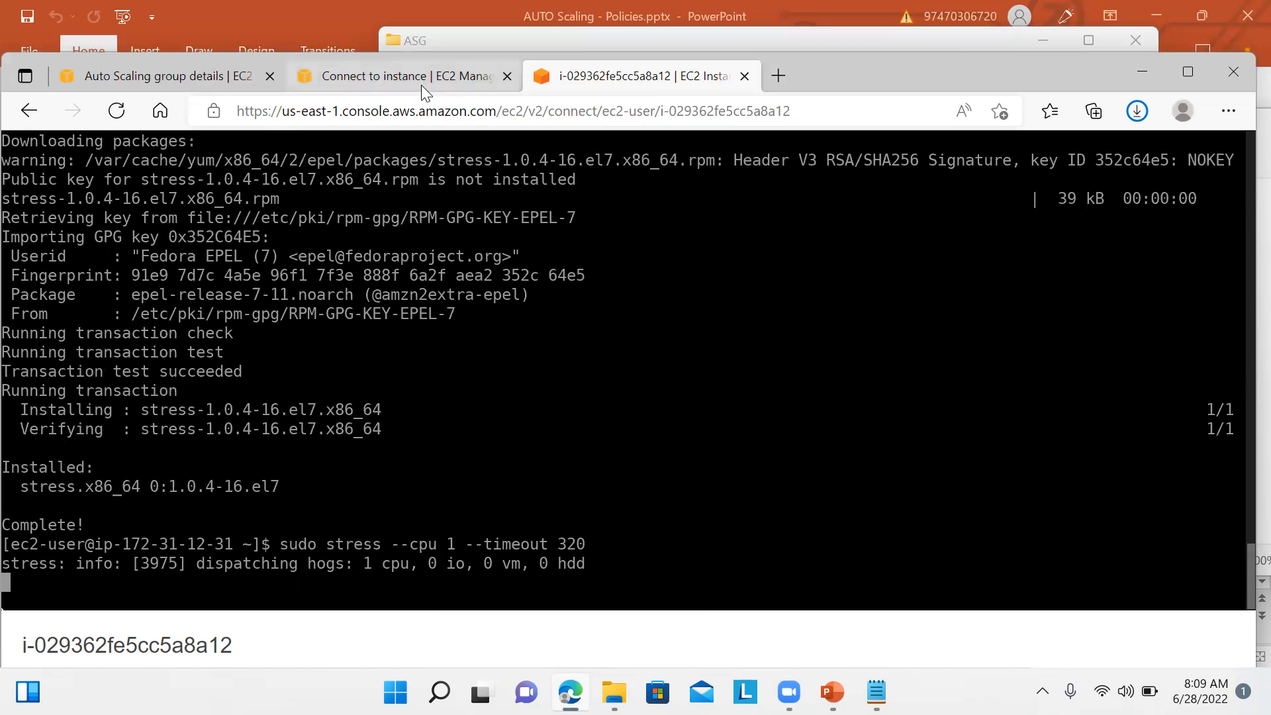
Step: Check myasg1's scaling policies, then reload its EC2 monitoring graphs to see CPU Utilization
click(186, 76)
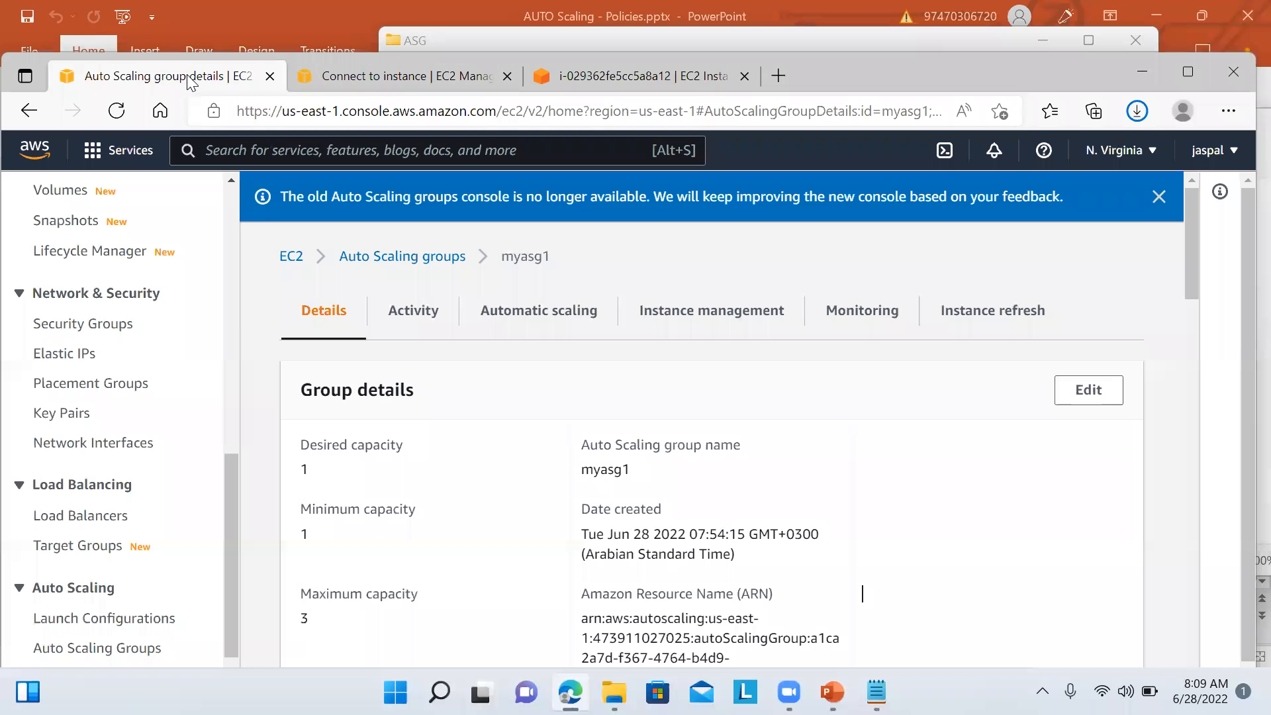
click(583, 323)
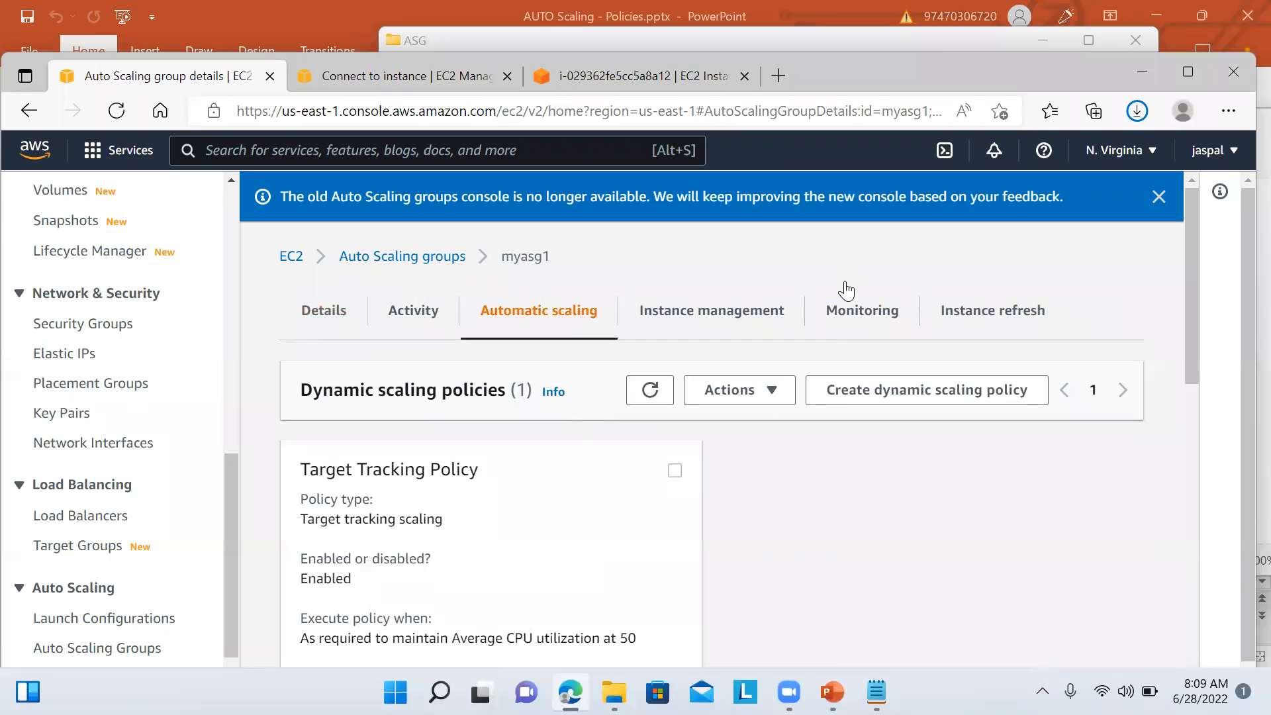
click(854, 319)
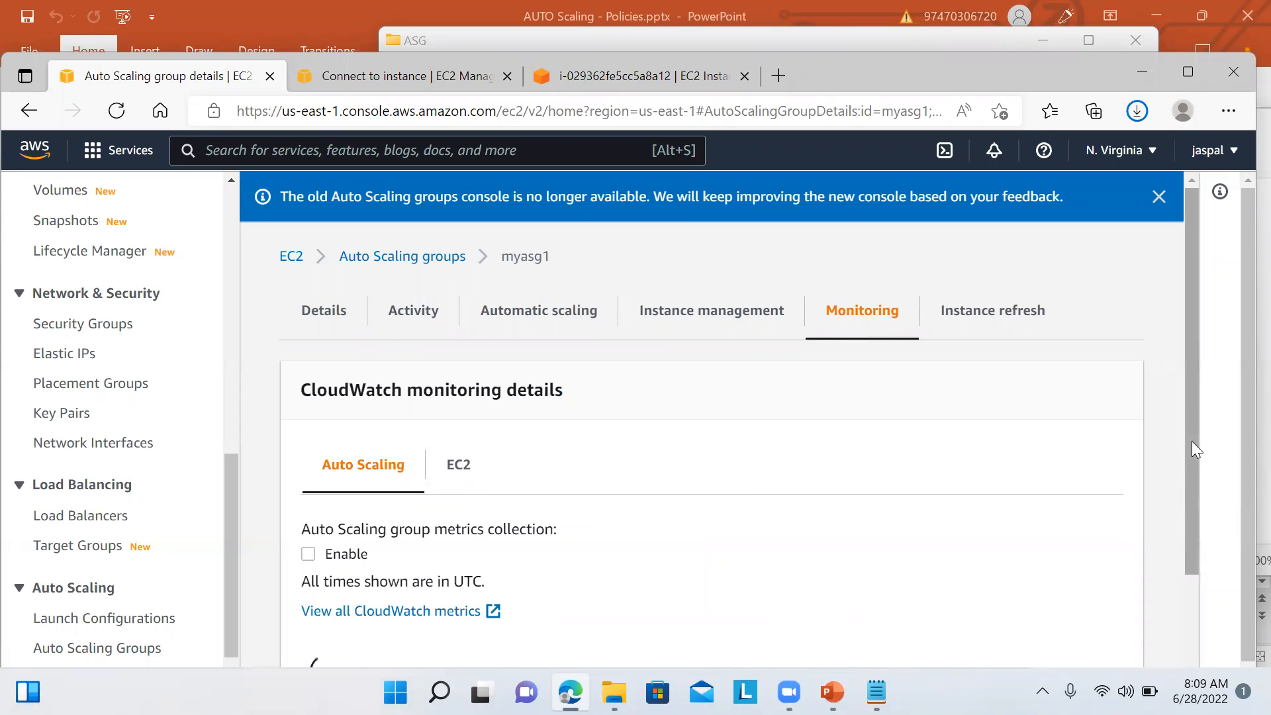
scroll(1192, 441, down, 3)
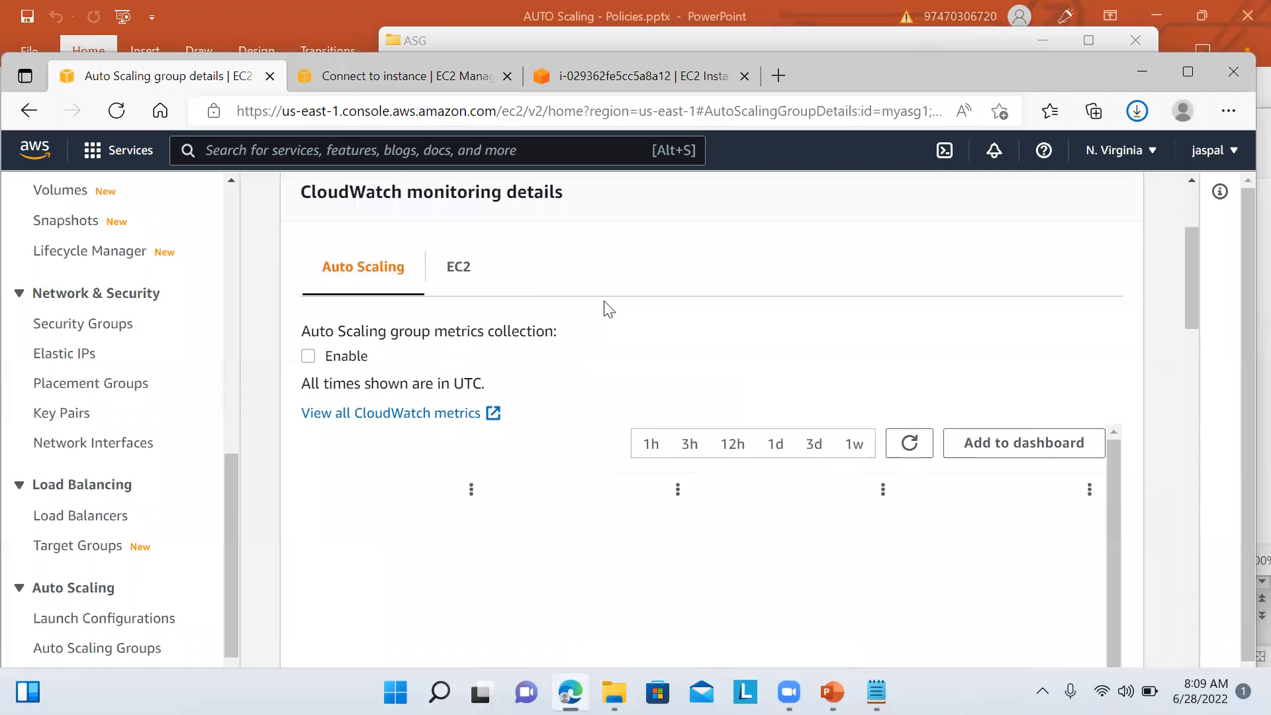
click(459, 274)
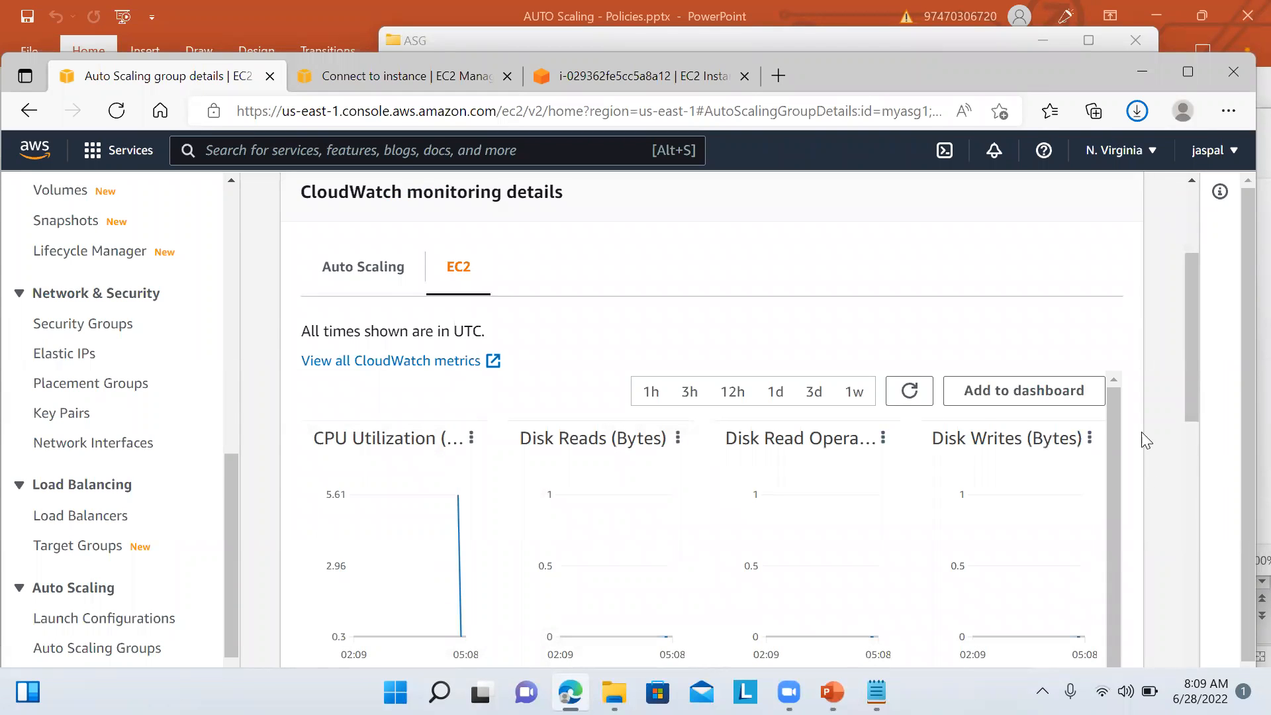
drag(1197, 350, 1199, 418)
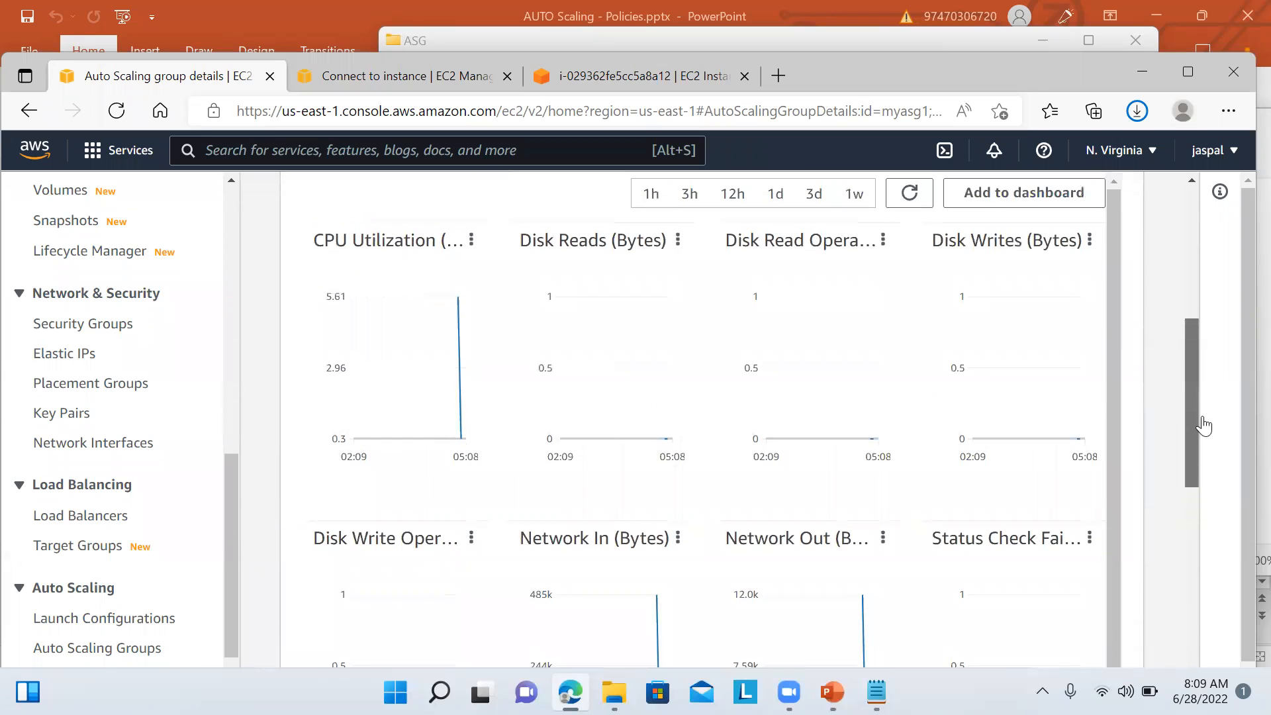
click(909, 193)
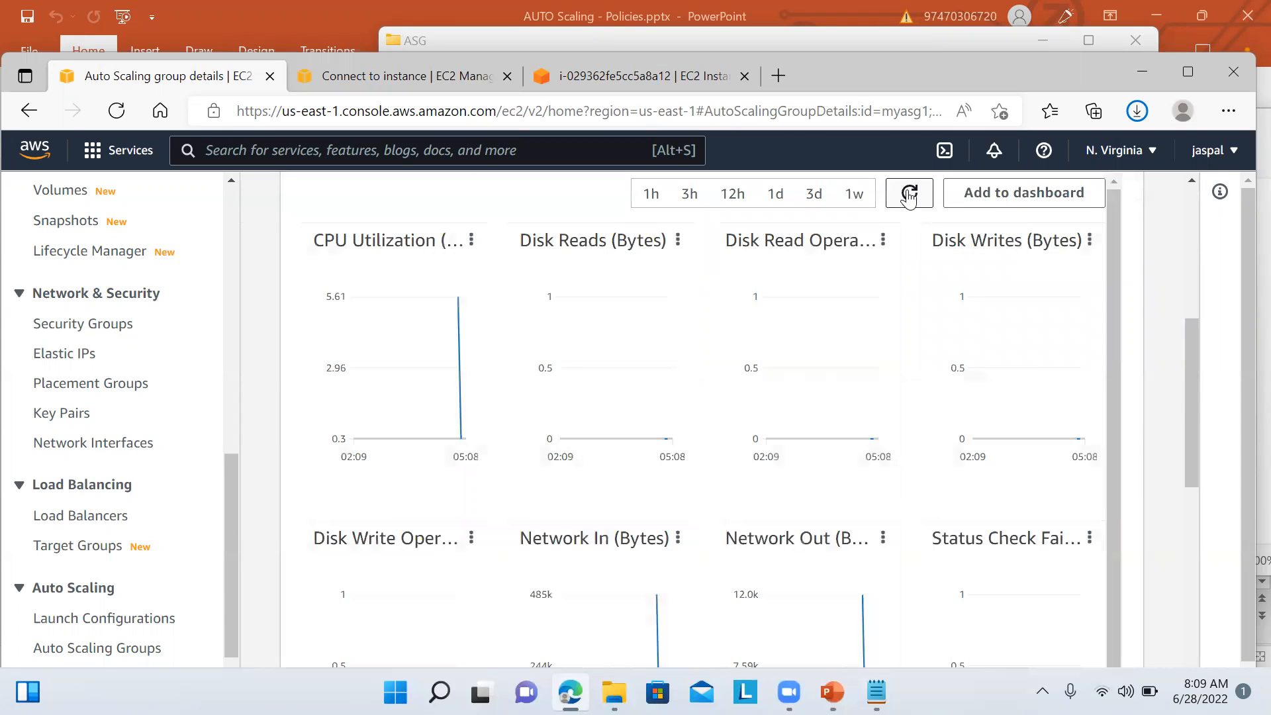
drag(1193, 471, 1167, 451)
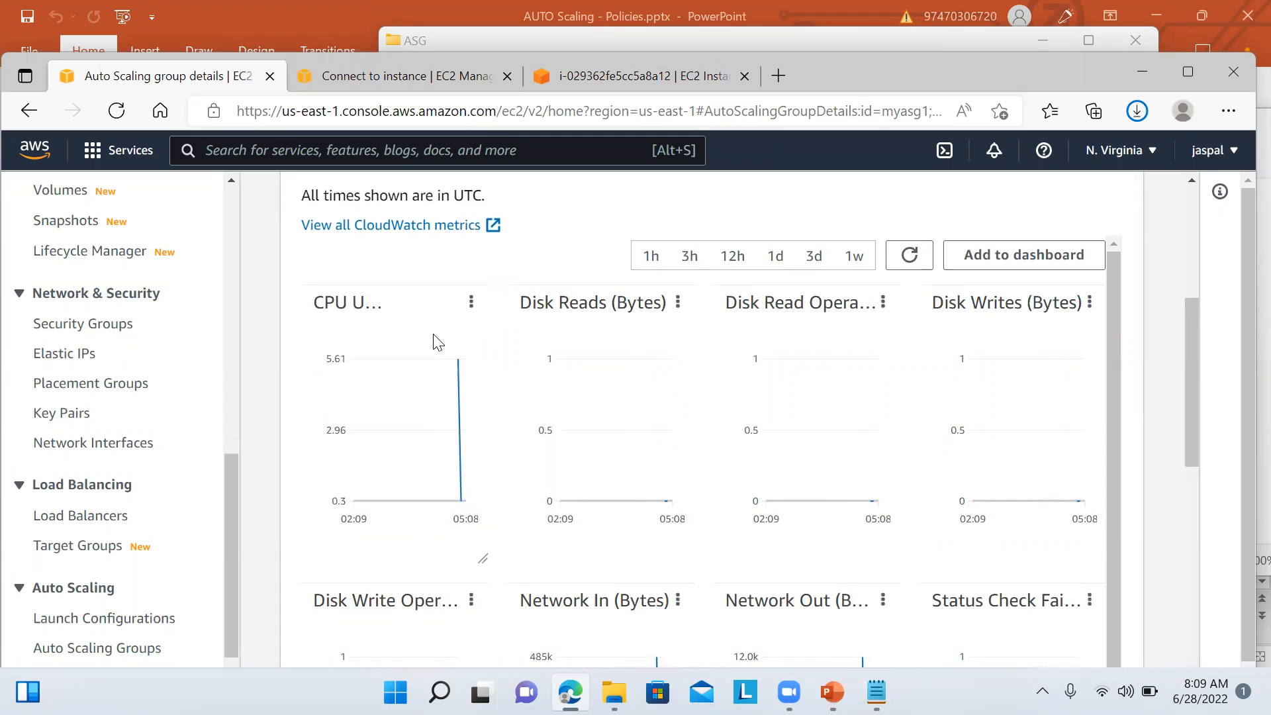
drag(1190, 411, 1177, 213)
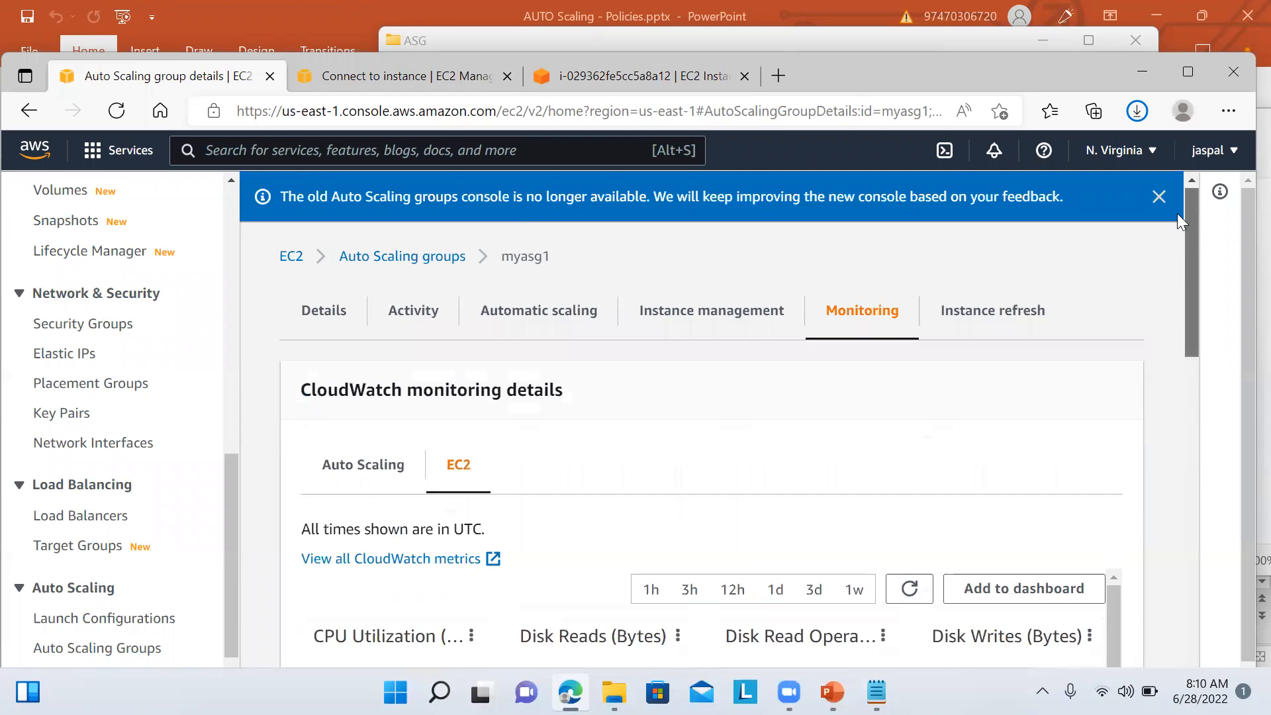
Step: Refresh myasg1's activity history twice; it still shows only the one successful launch
click(404, 318)
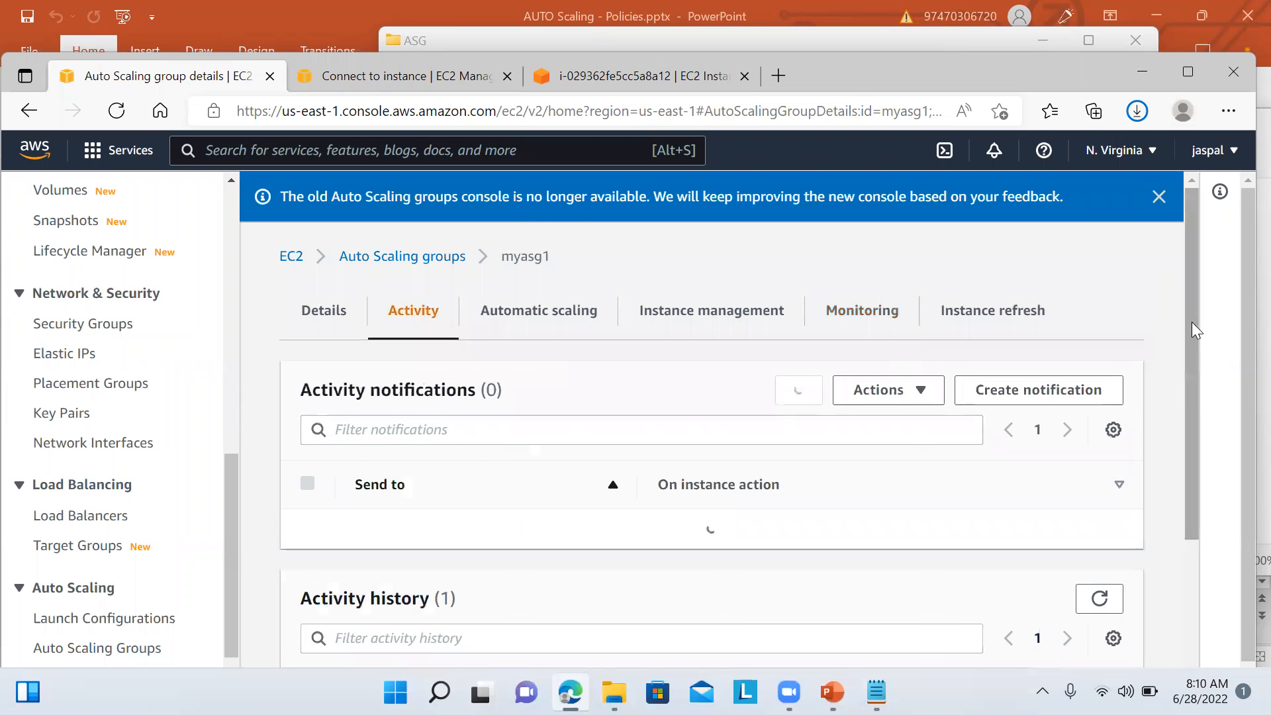
drag(1198, 368, 1203, 536)
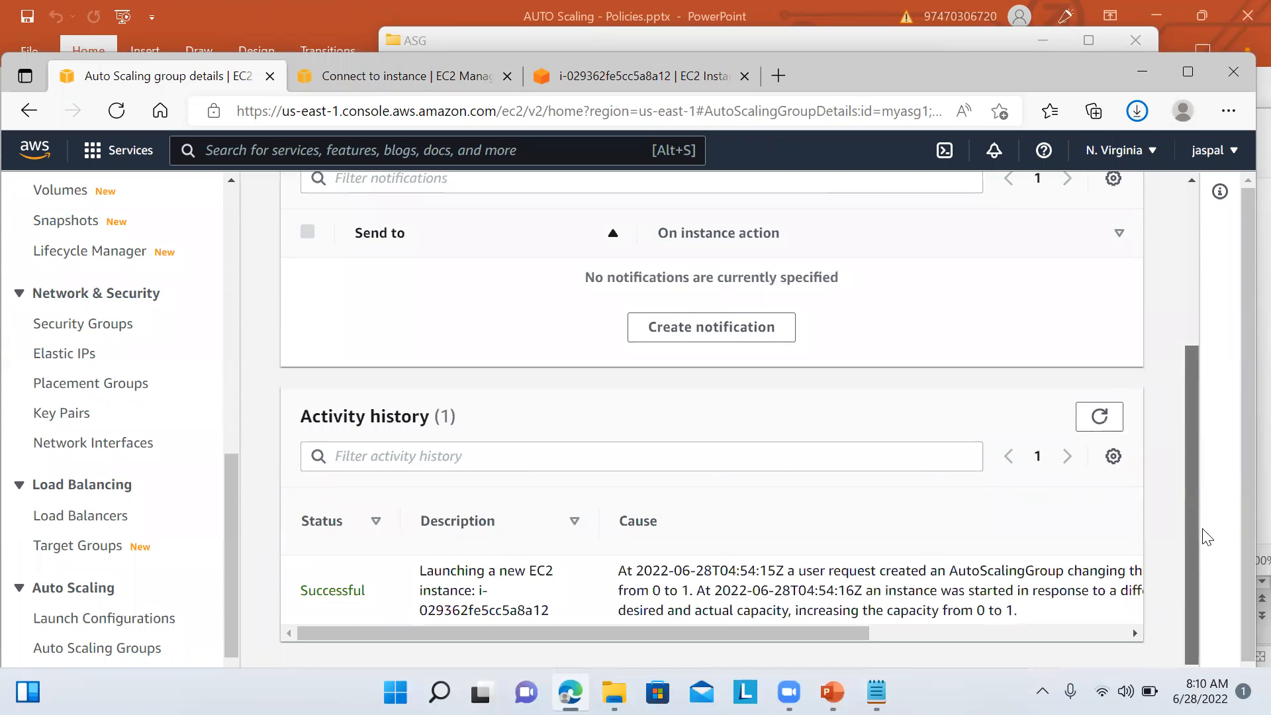
click(1100, 417)
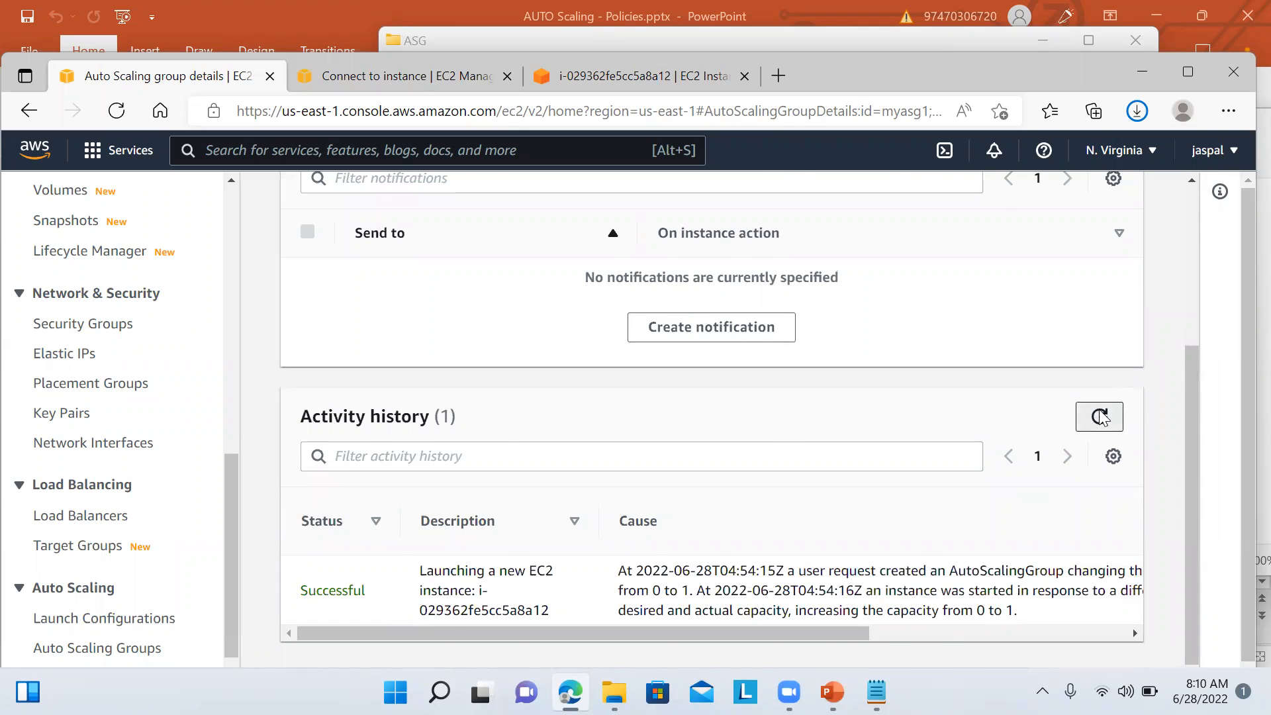
drag(1191, 371, 1197, 485)
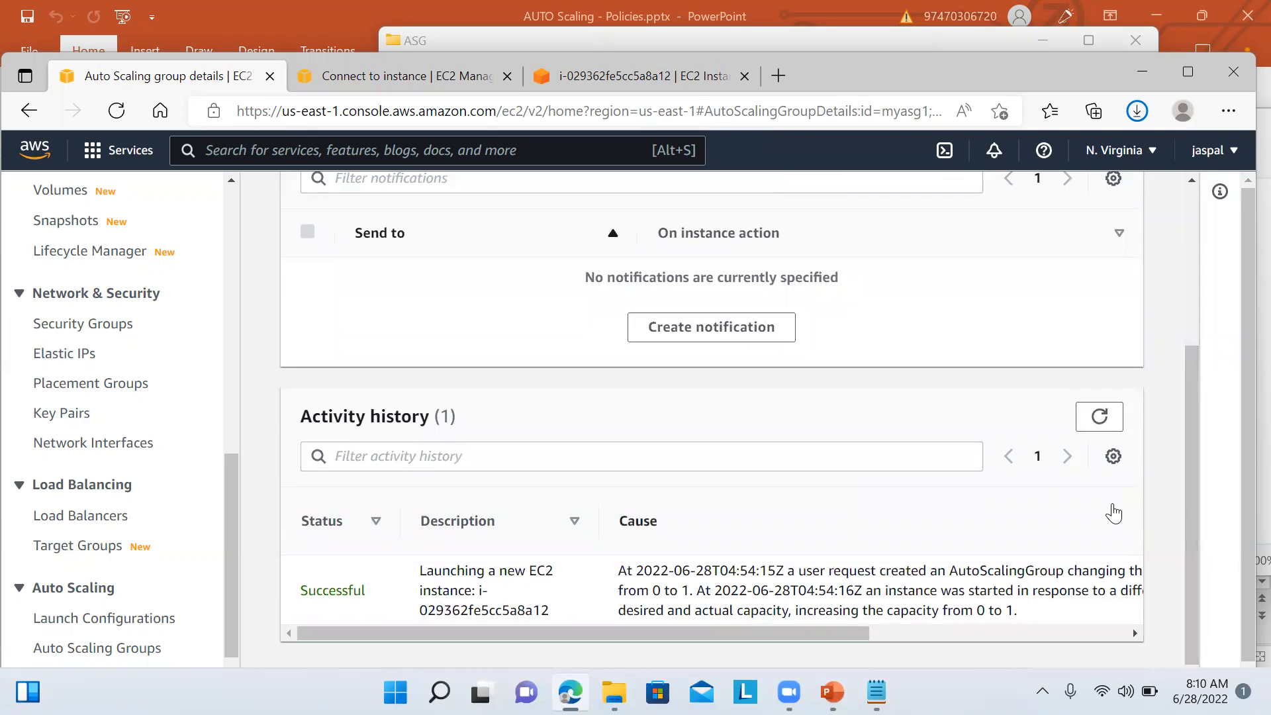
click(1099, 419)
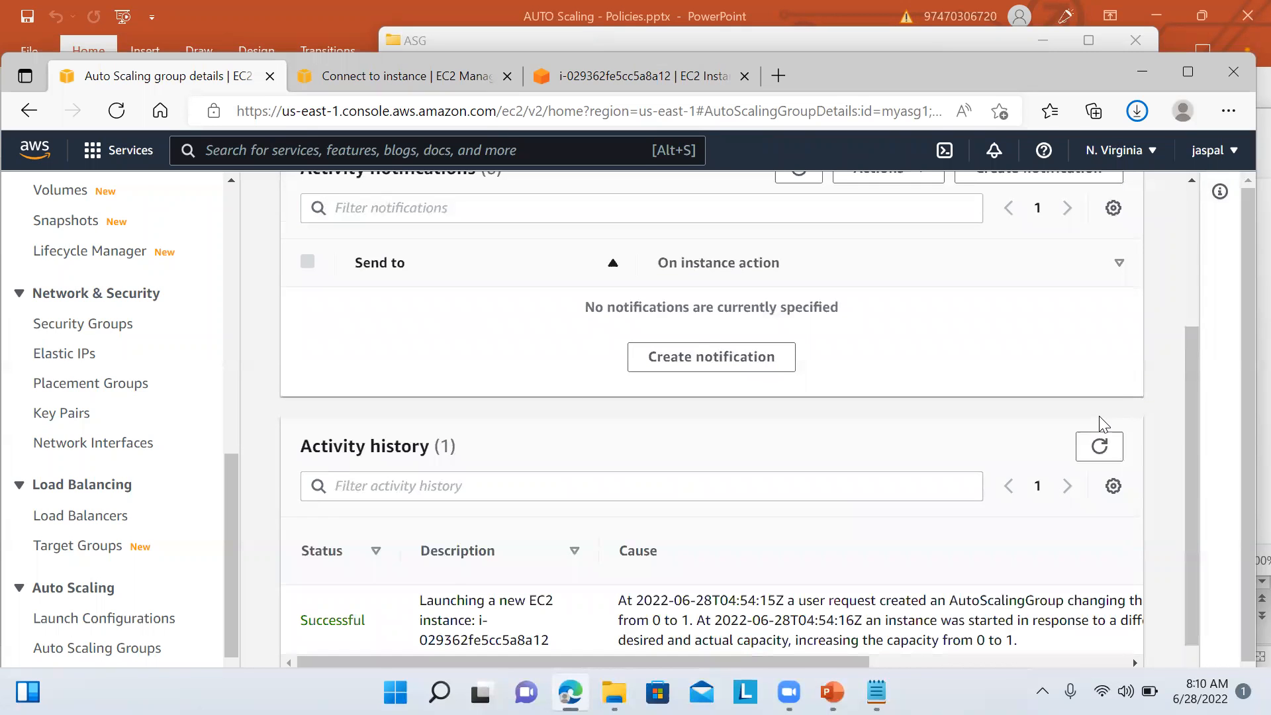
drag(1190, 425, 1189, 399)
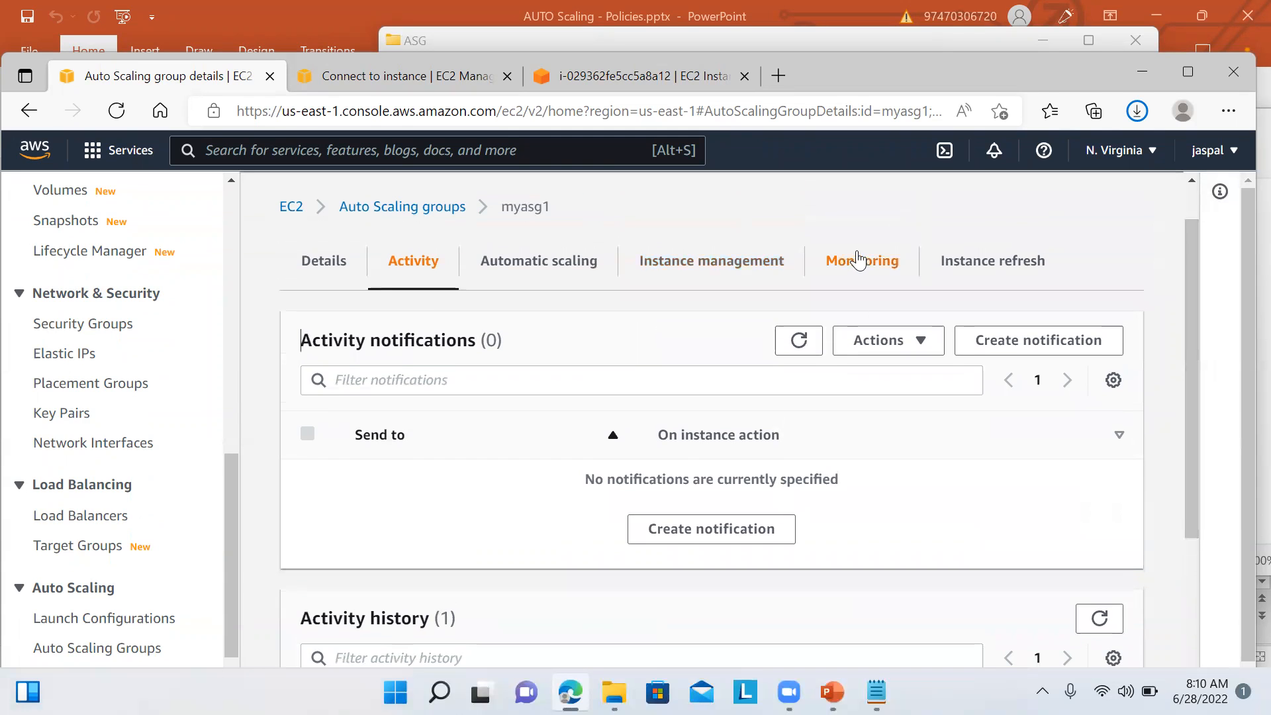
Step: Select myasg1's Target Tracking Policy and review it: CPU target 50, 300-second warm-up
click(582, 269)
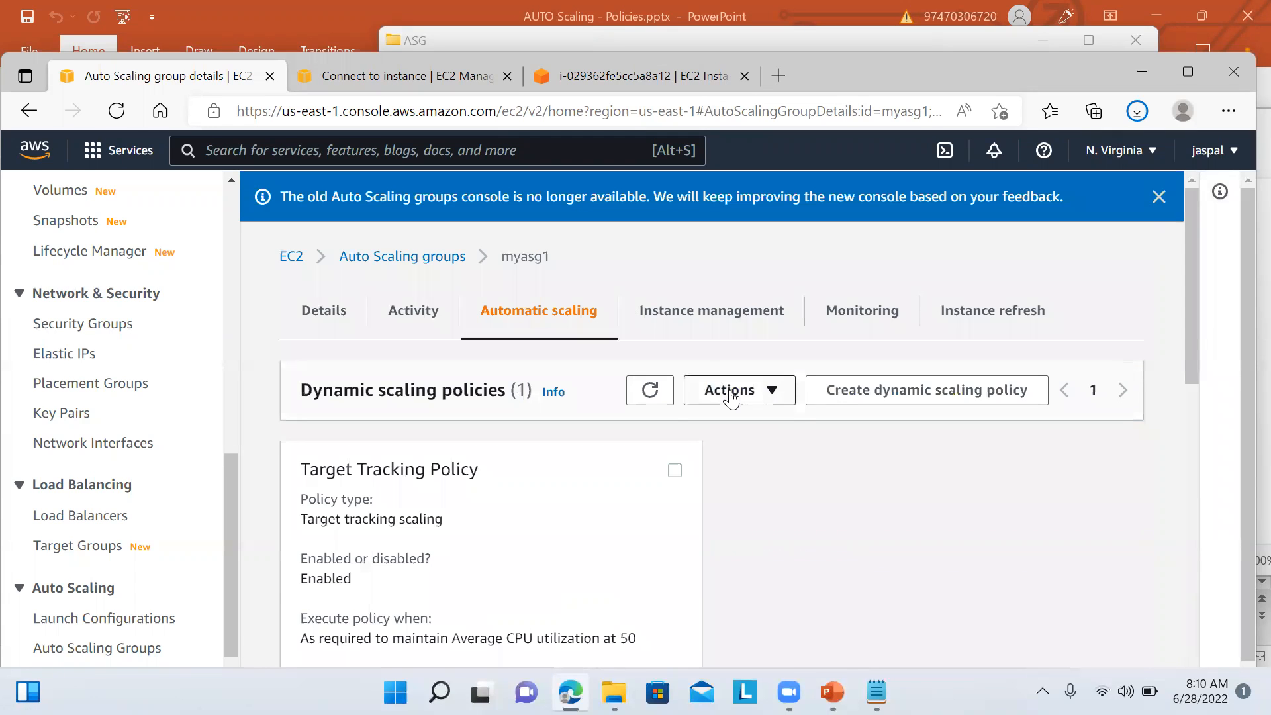
drag(1197, 357, 1199, 432)
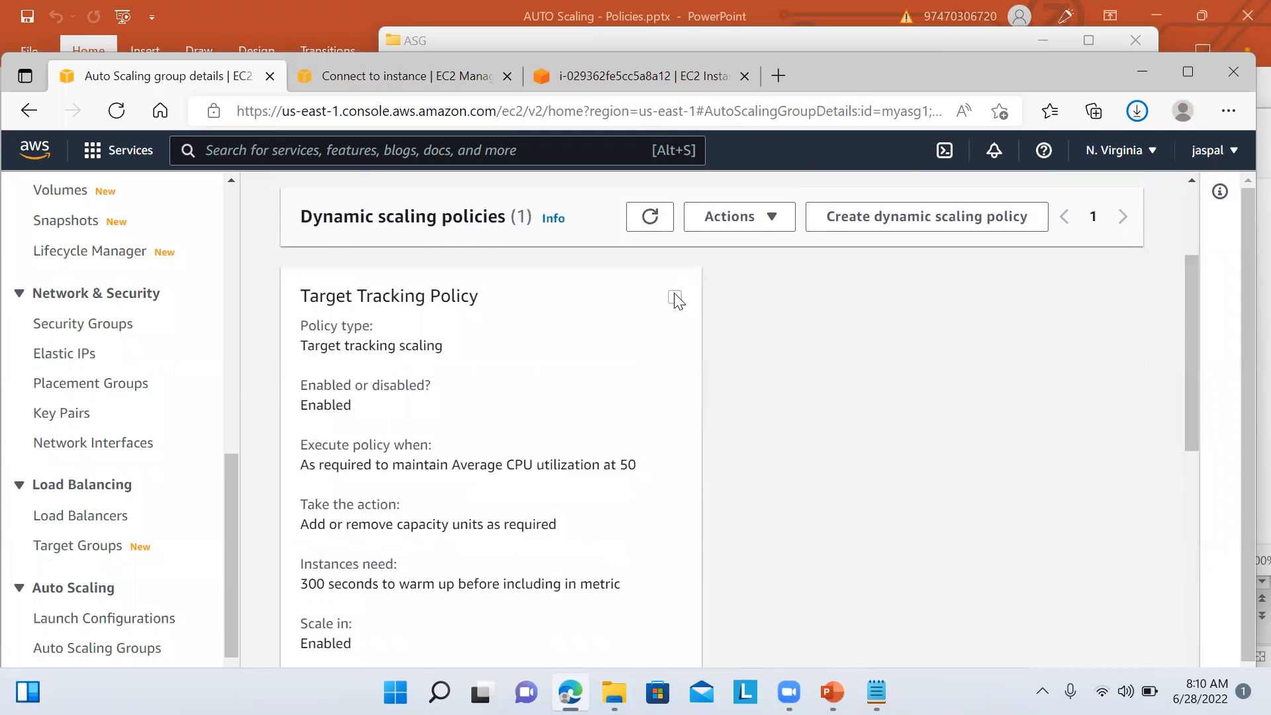
click(674, 297)
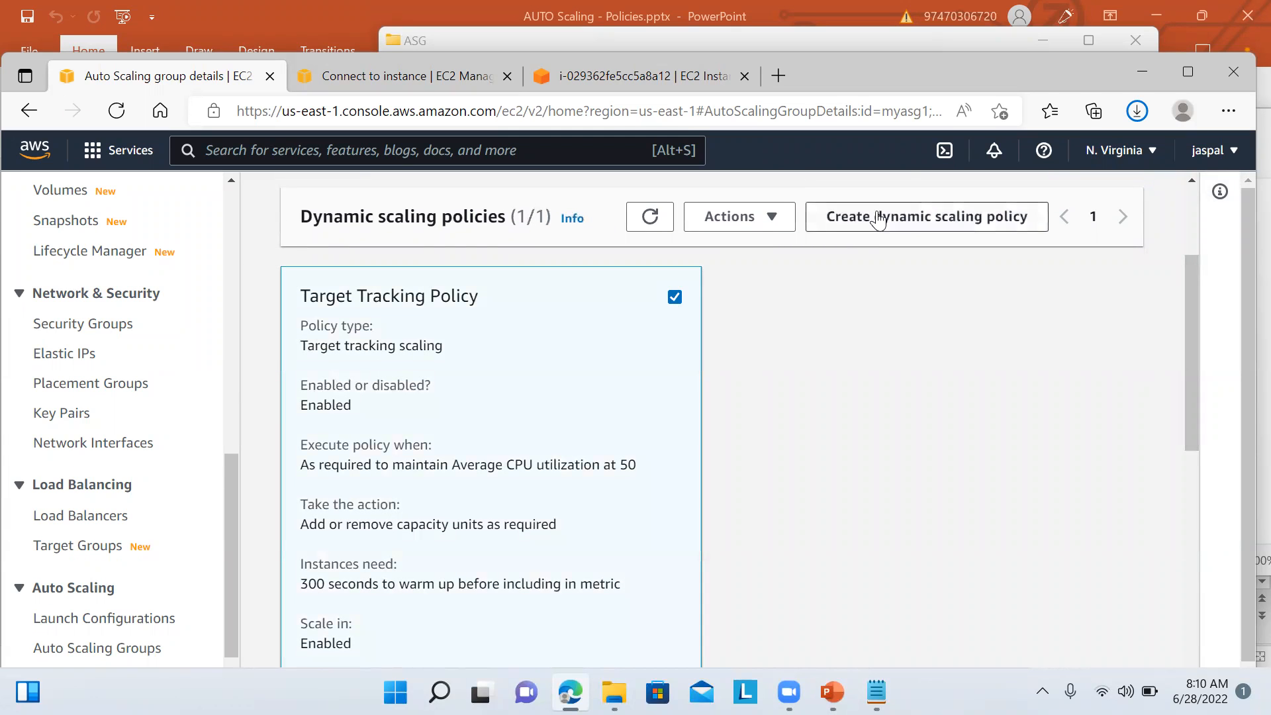
click(774, 228)
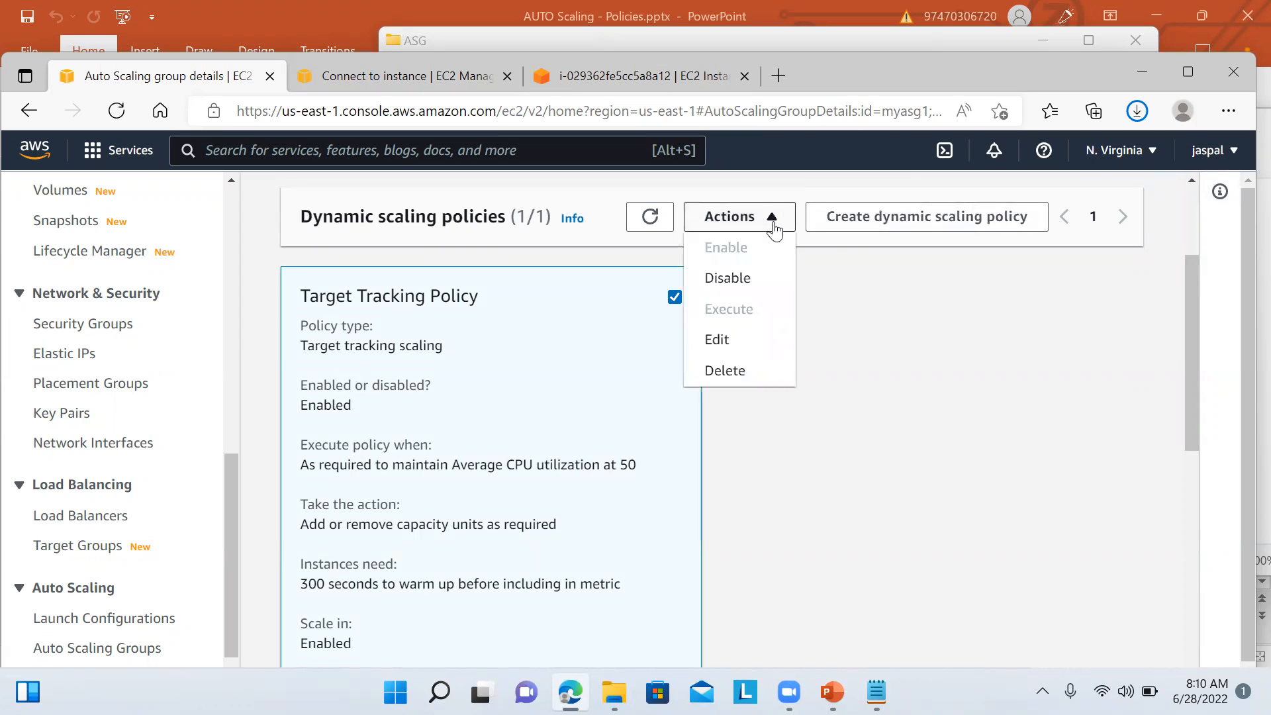
click(880, 355)
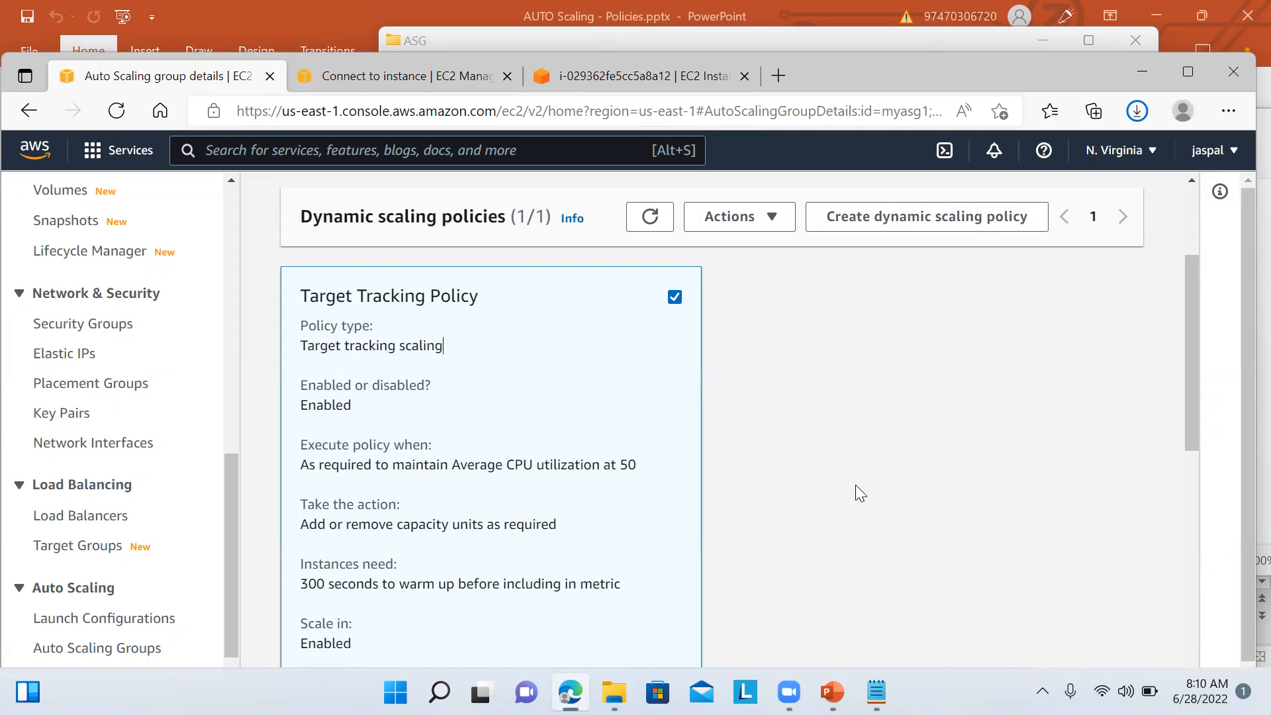
drag(1189, 378, 1191, 347)
Step: Recheck myasg1's activity history, then return to the i-029362fe5cc5a8a12 terminal running stress
click(974, 479)
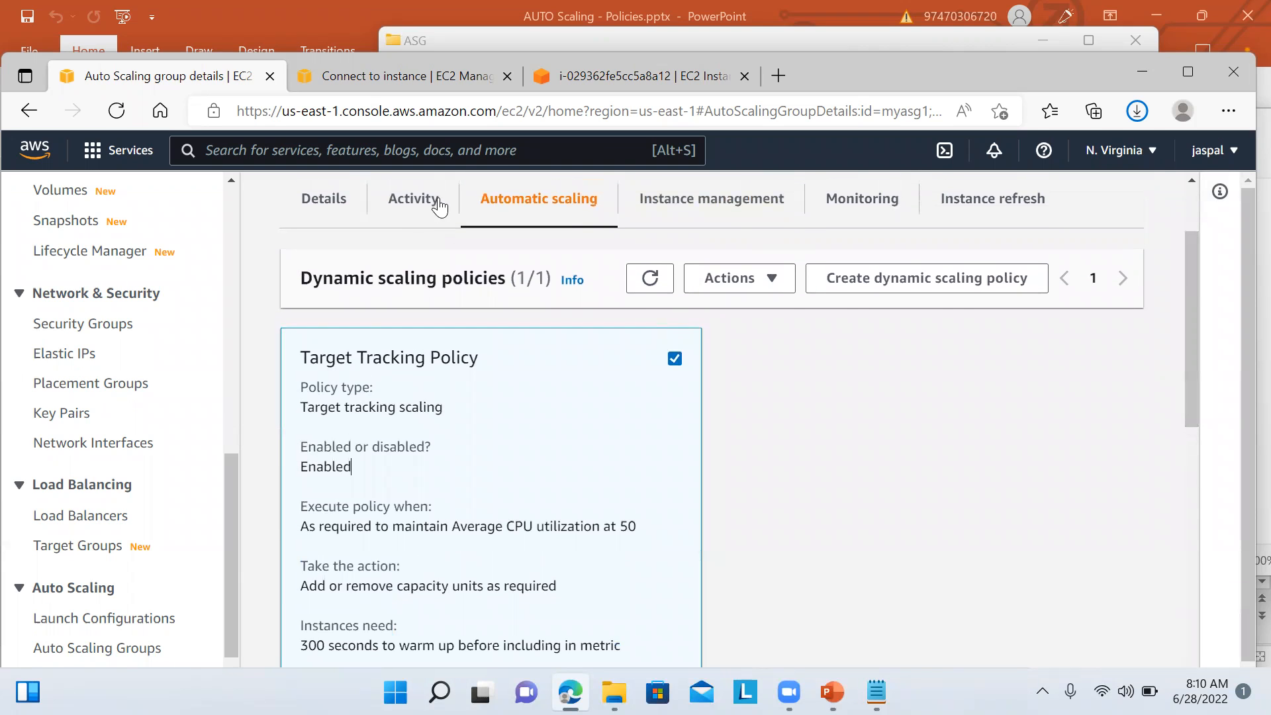
click(418, 207)
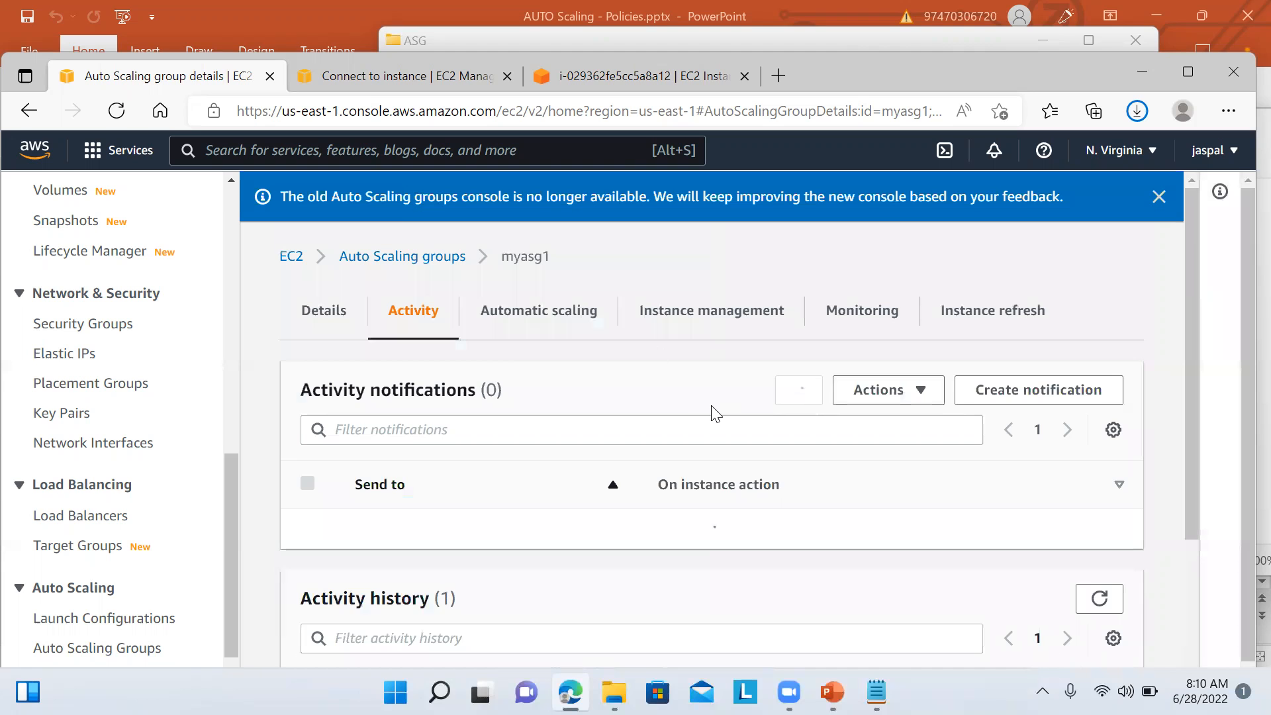
drag(1188, 390, 1225, 525)
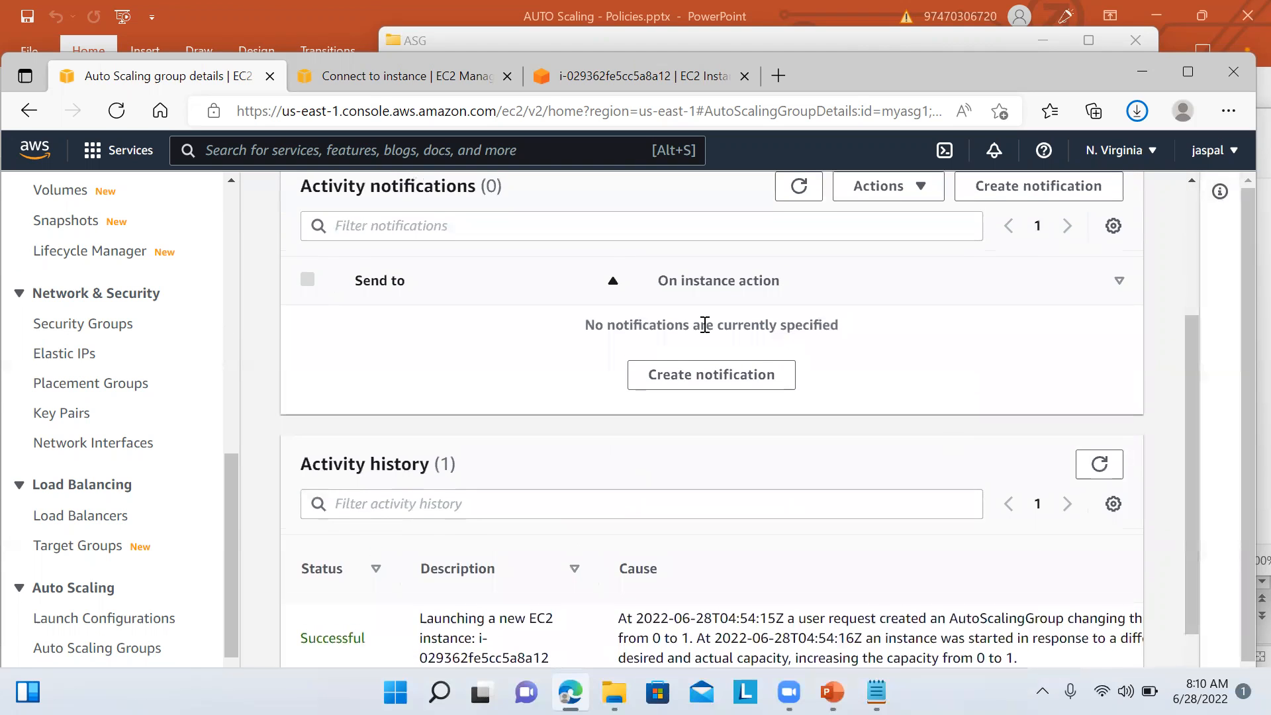
click(627, 85)
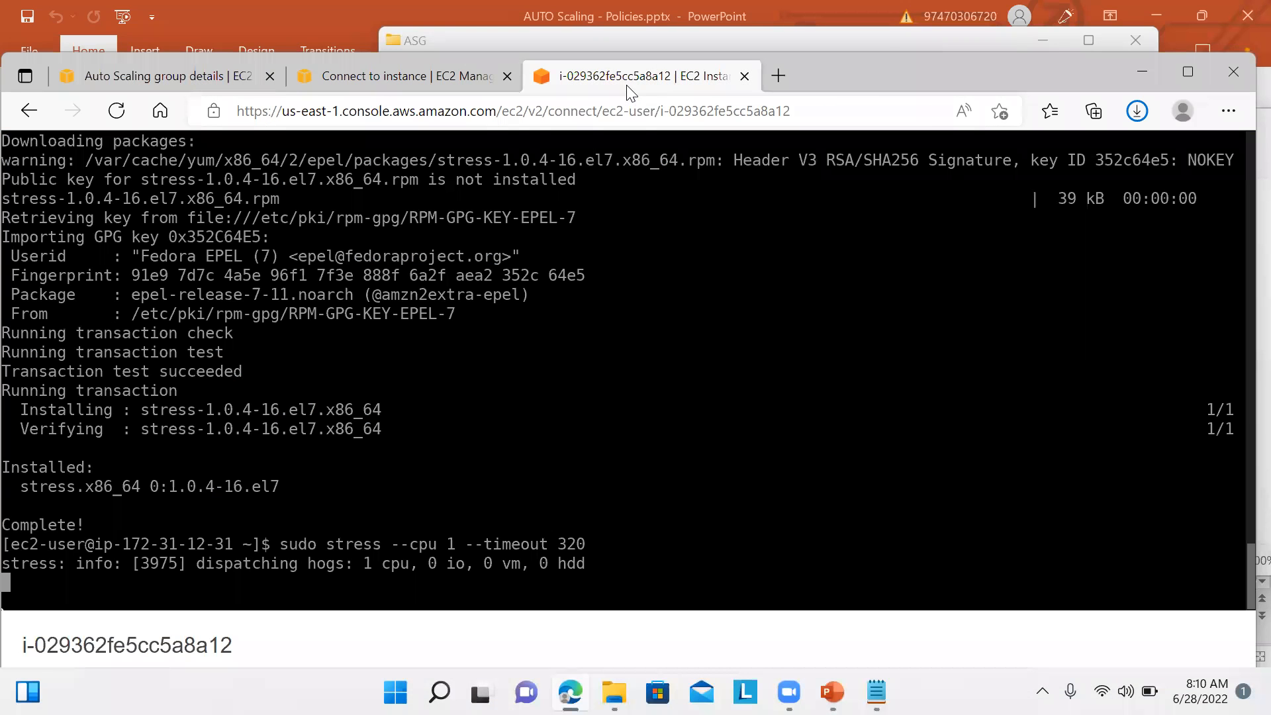
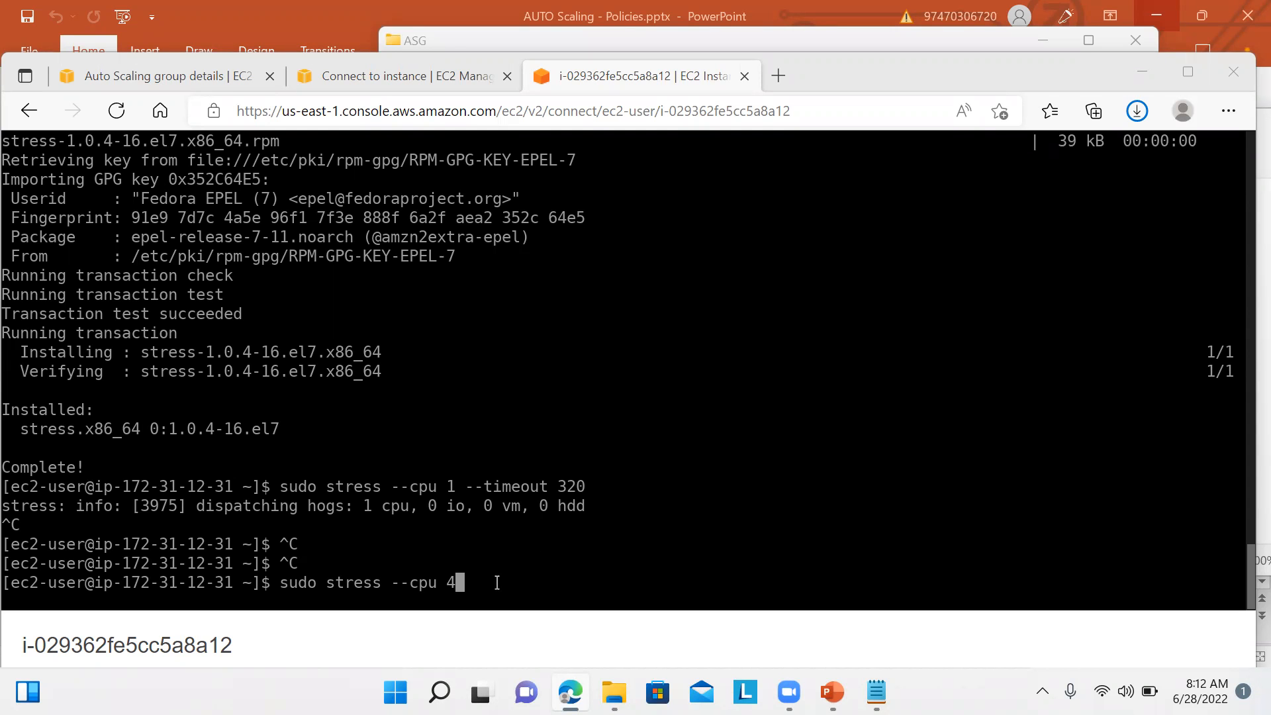
Step: Start the sudo stress --cpu 4 load on the instance and return to myasg1's details
key(Return)
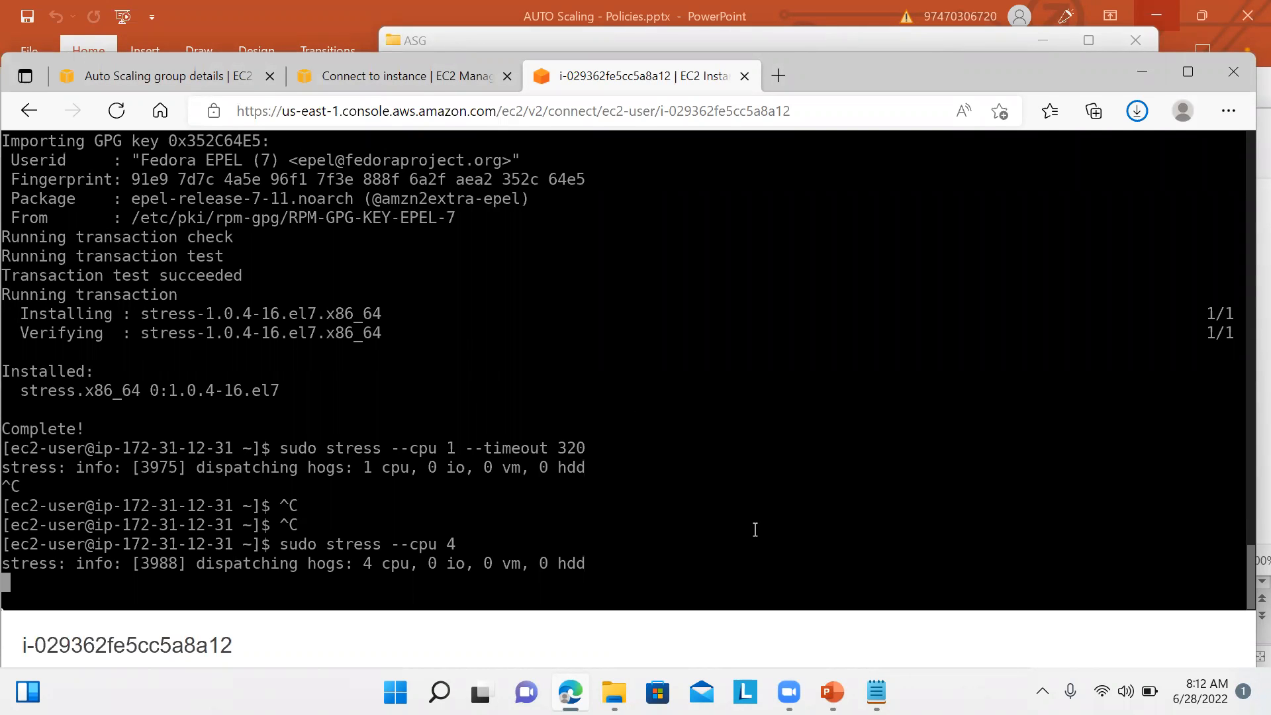
click(449, 88)
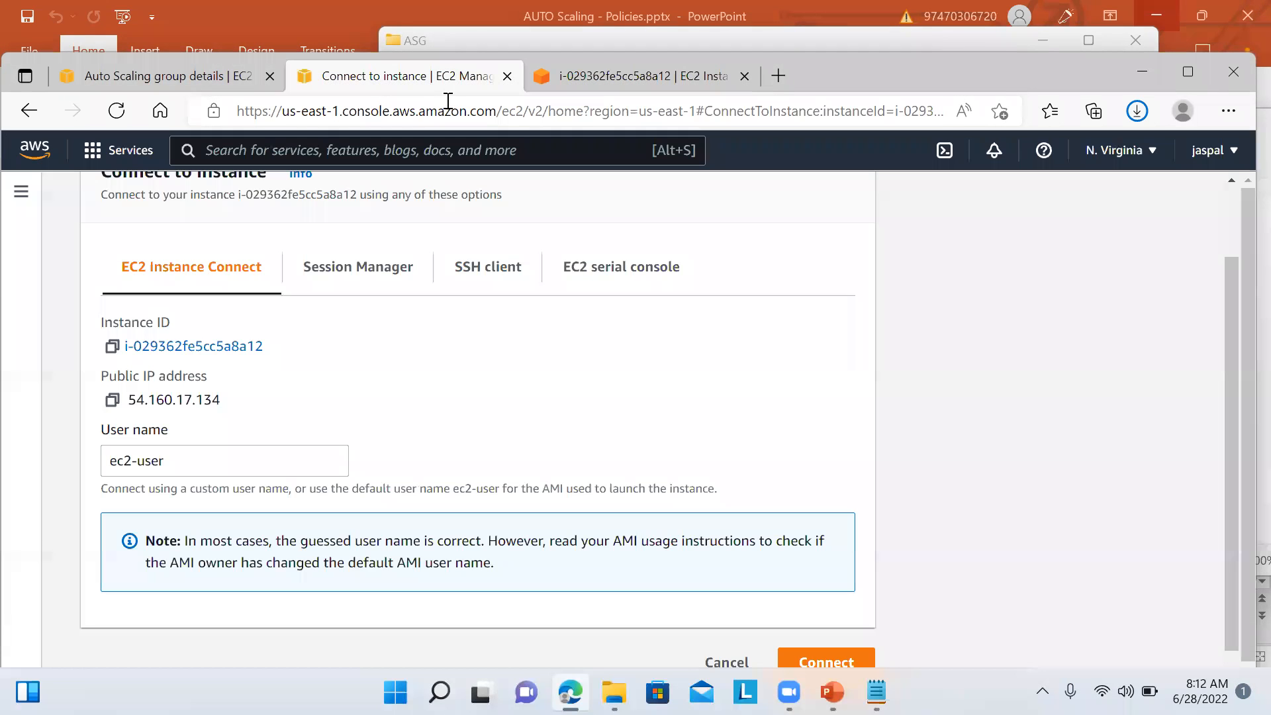
click(169, 80)
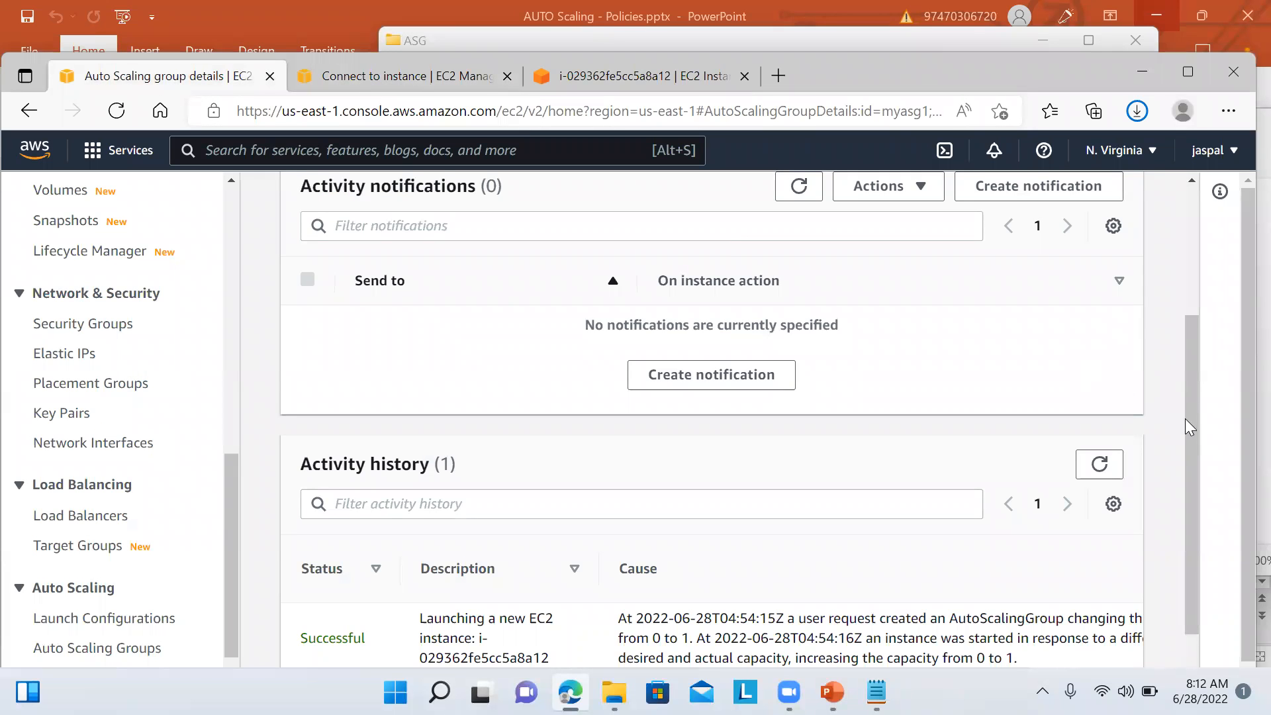
Step: Refresh myasg1's EC2 CPU Utilization chart to see it climb to about 29.7%
drag(1189, 432, 1160, 241)
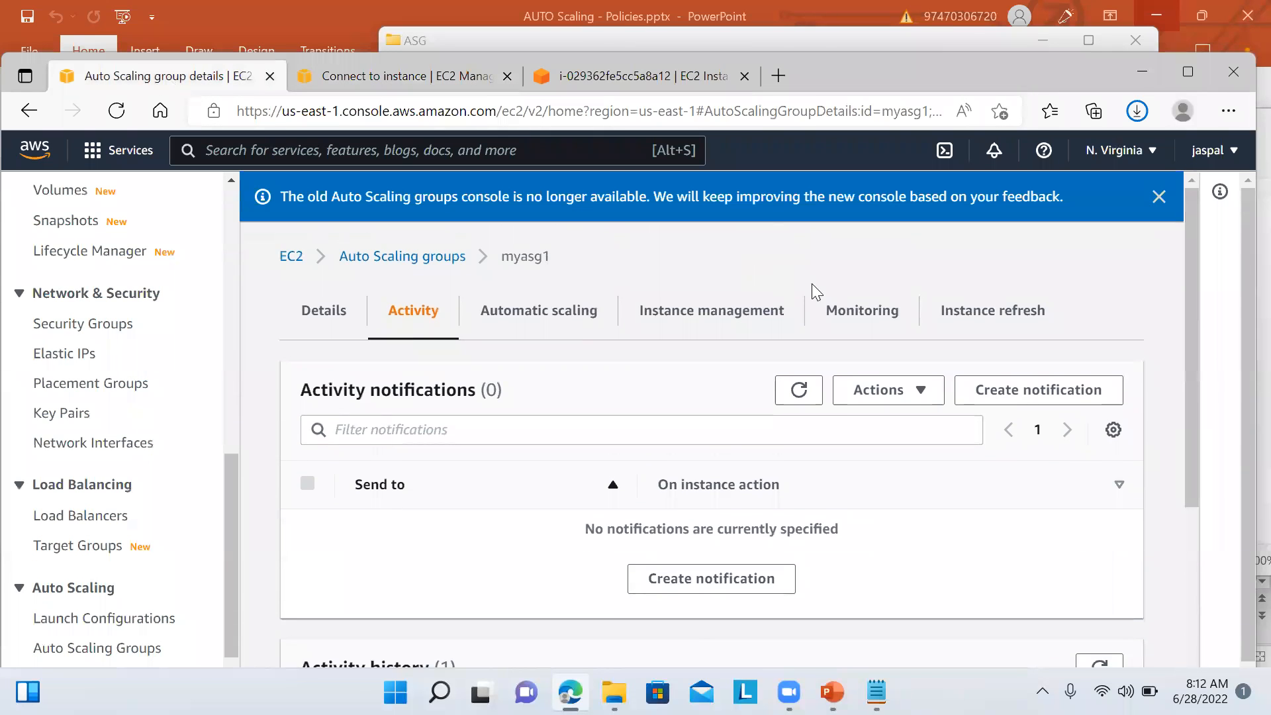
click(841, 308)
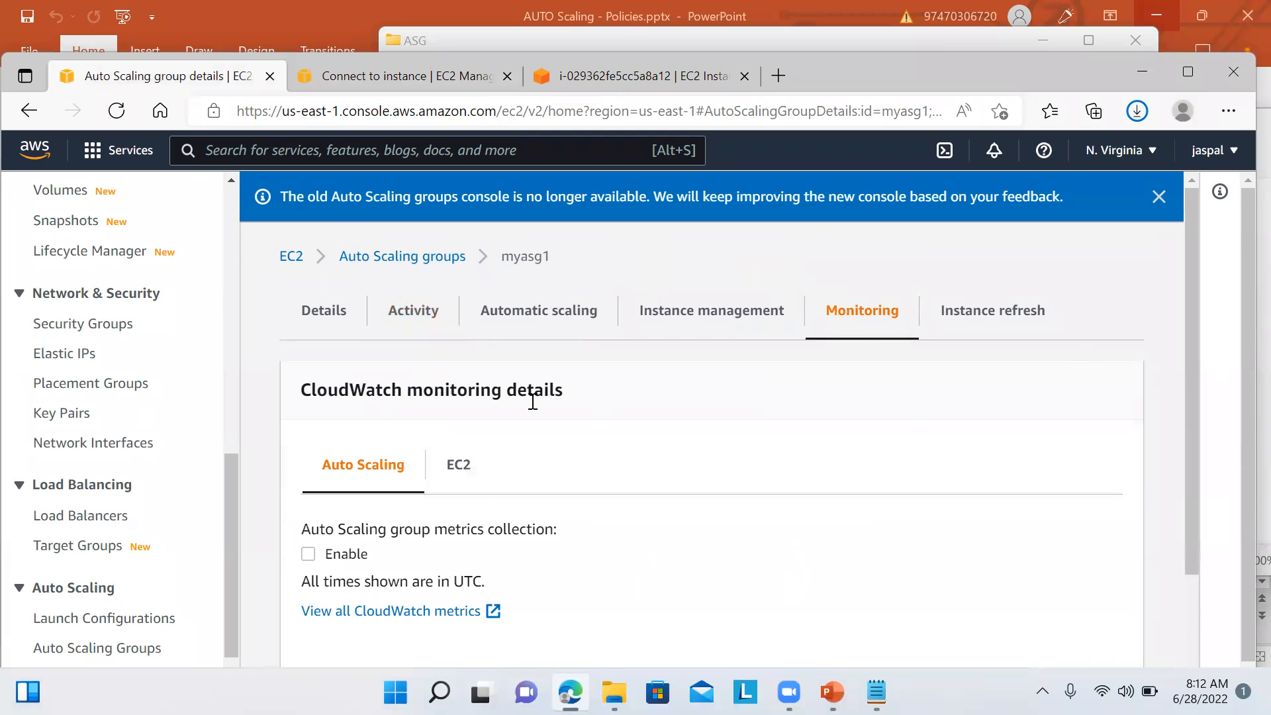
click(457, 470)
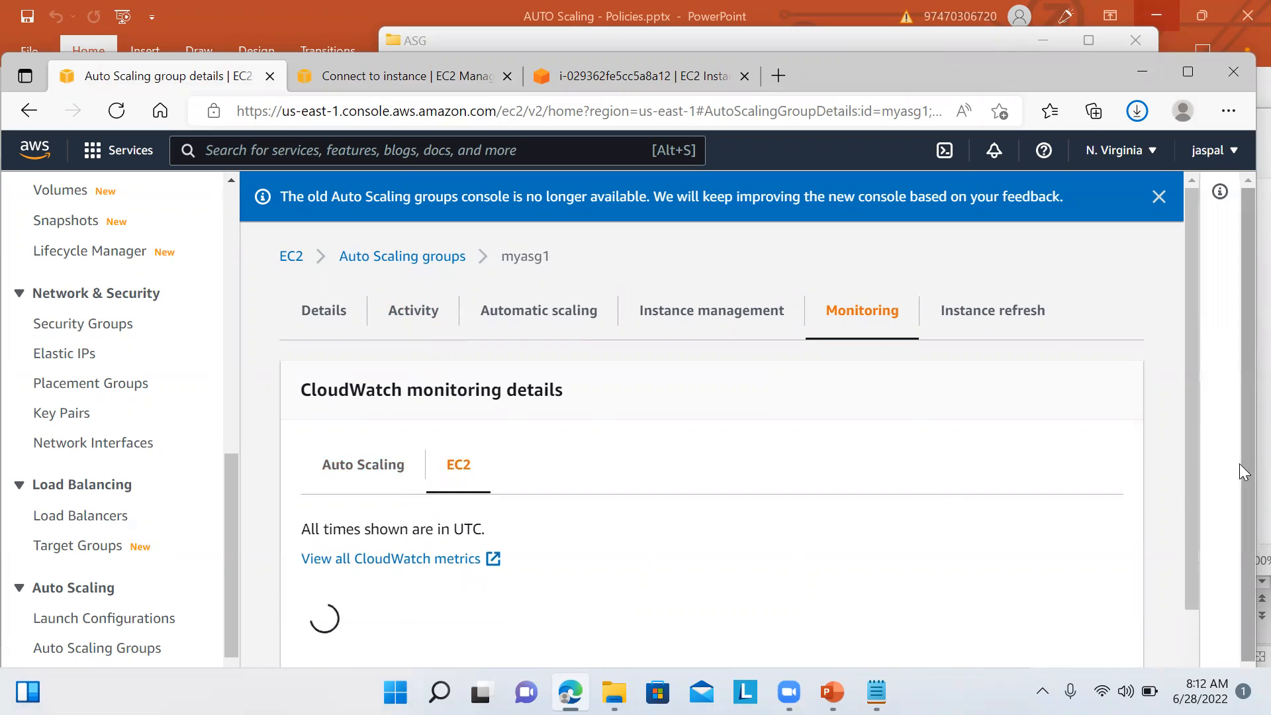
click(1193, 403)
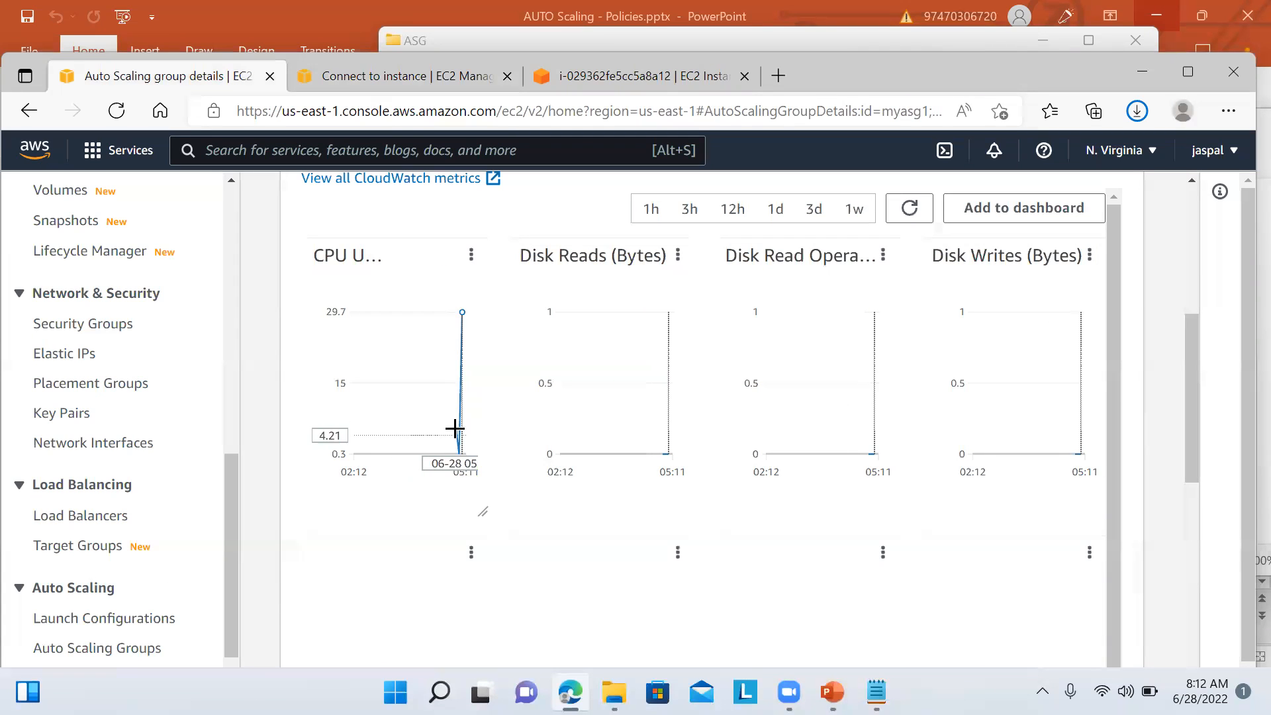
mouse_move(455, 430)
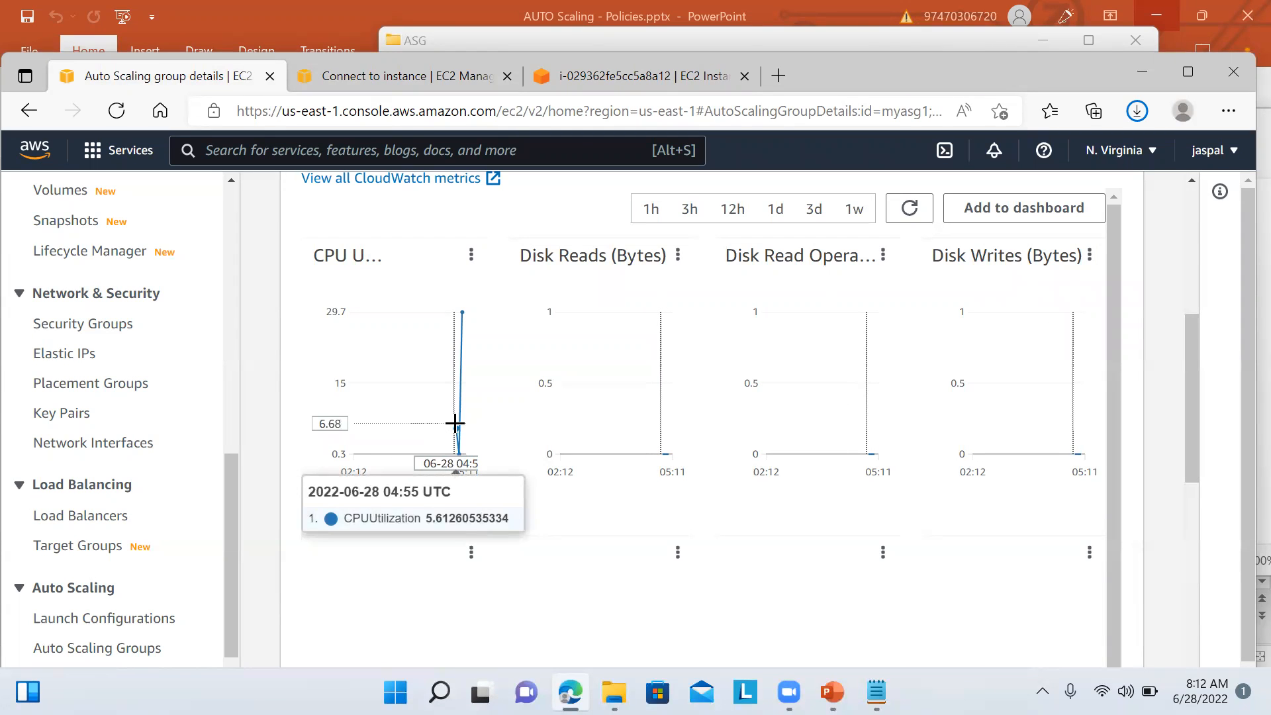
click(908, 207)
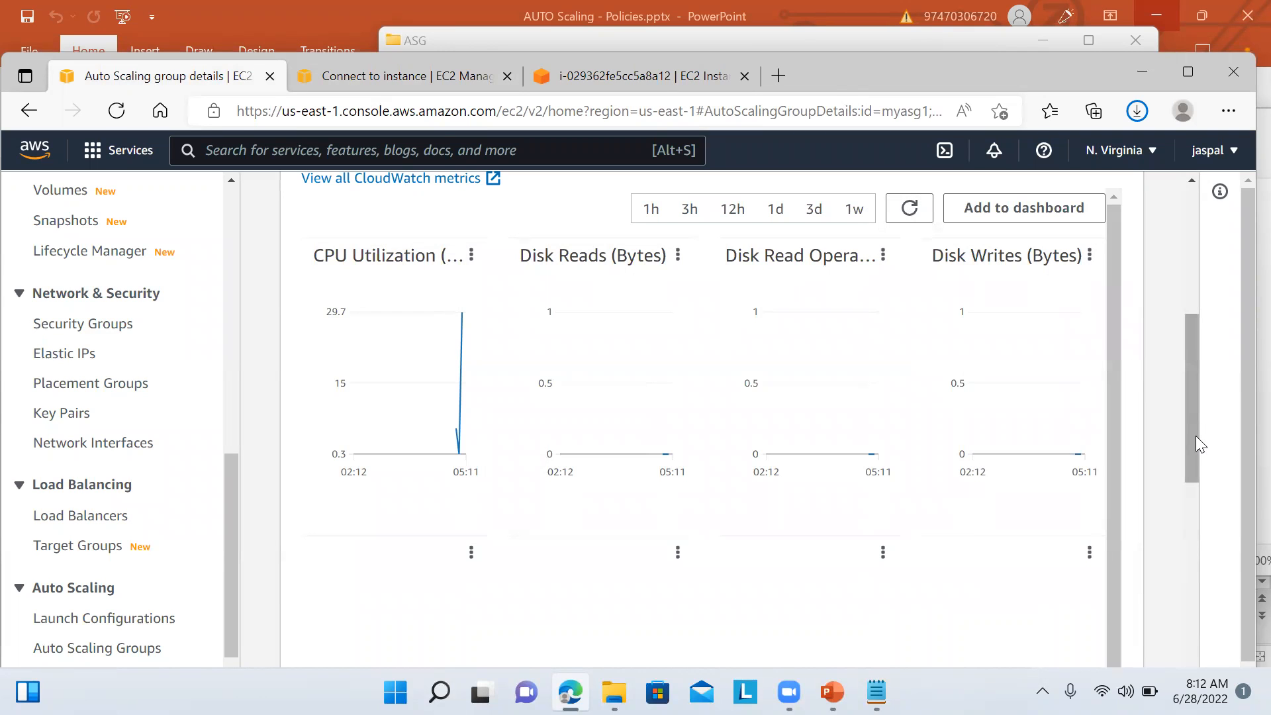
drag(1197, 462, 1195, 352)
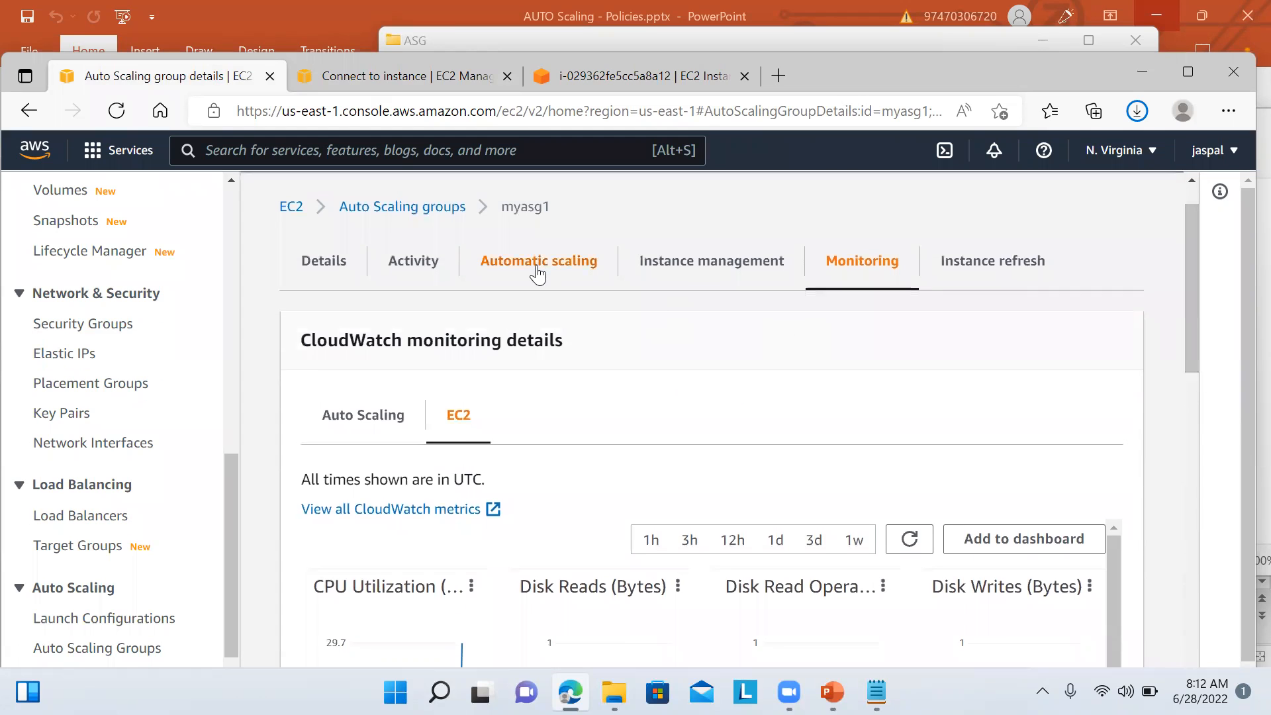
Step: Refresh myasg1's activity notifications and look through its activity history
click(422, 268)
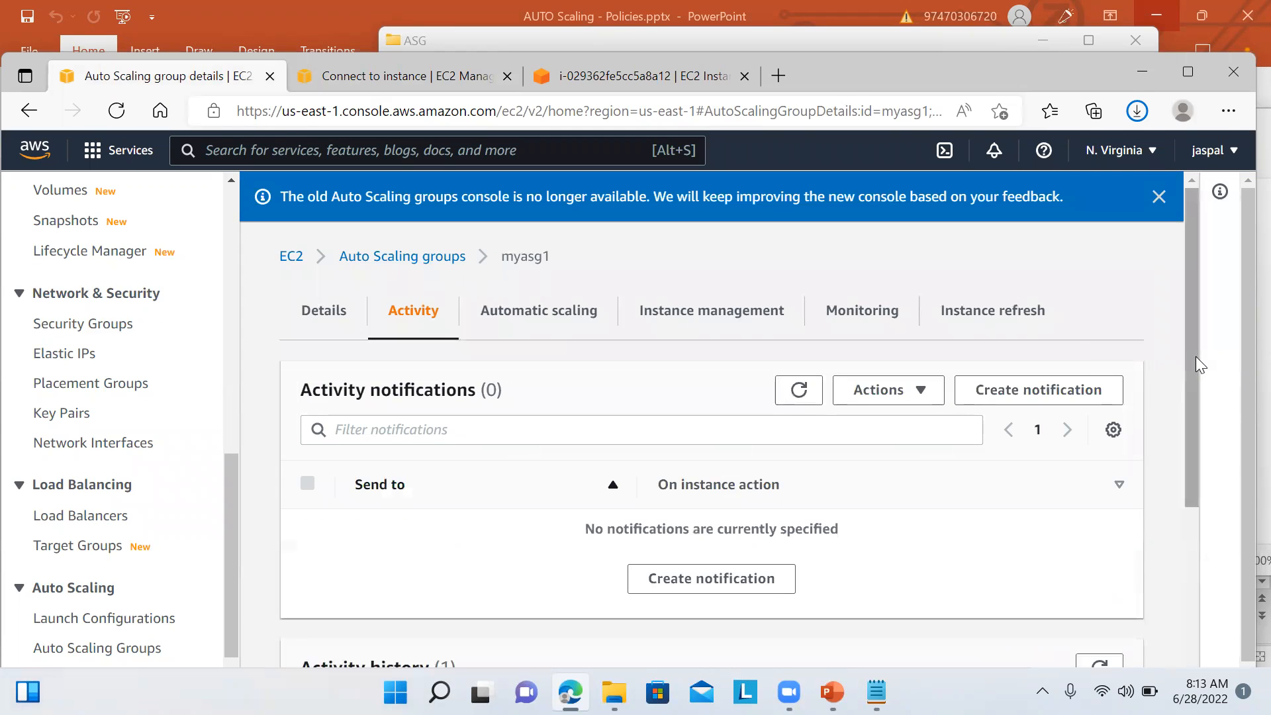
scroll(1191, 404, down, 4)
scroll(1185, 432, up, 1)
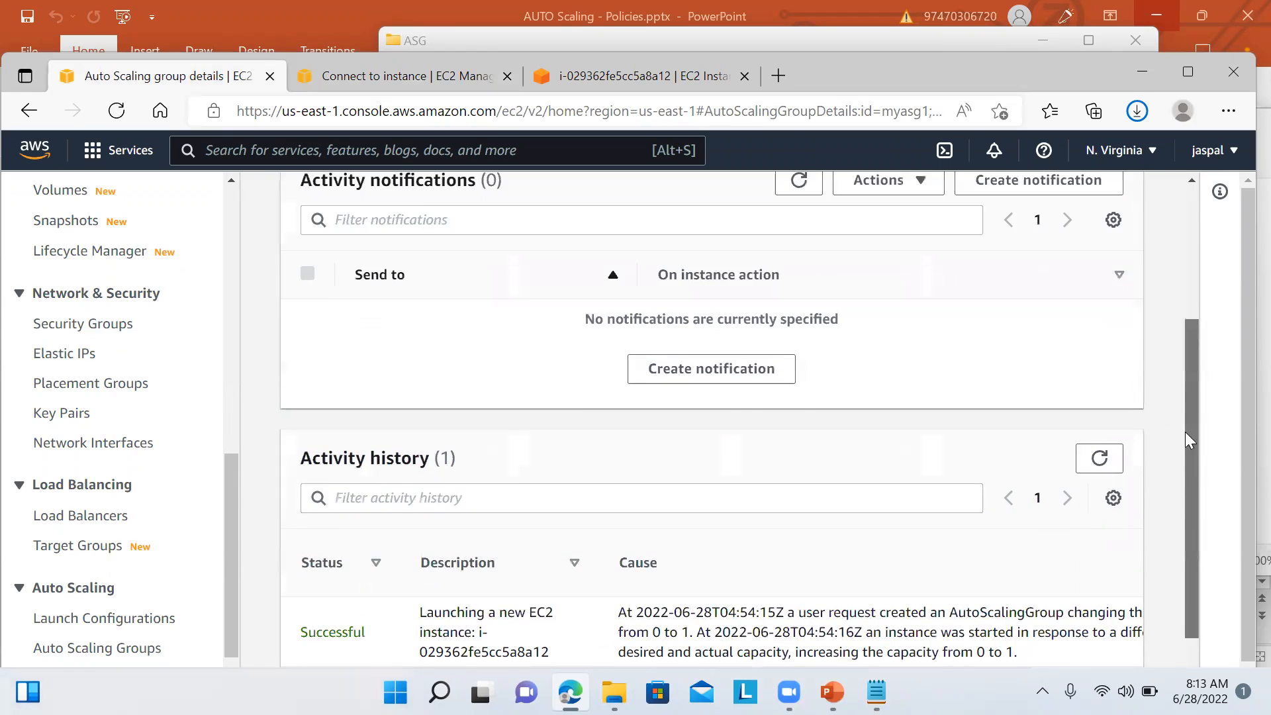
scroll(1185, 432, up, 2)
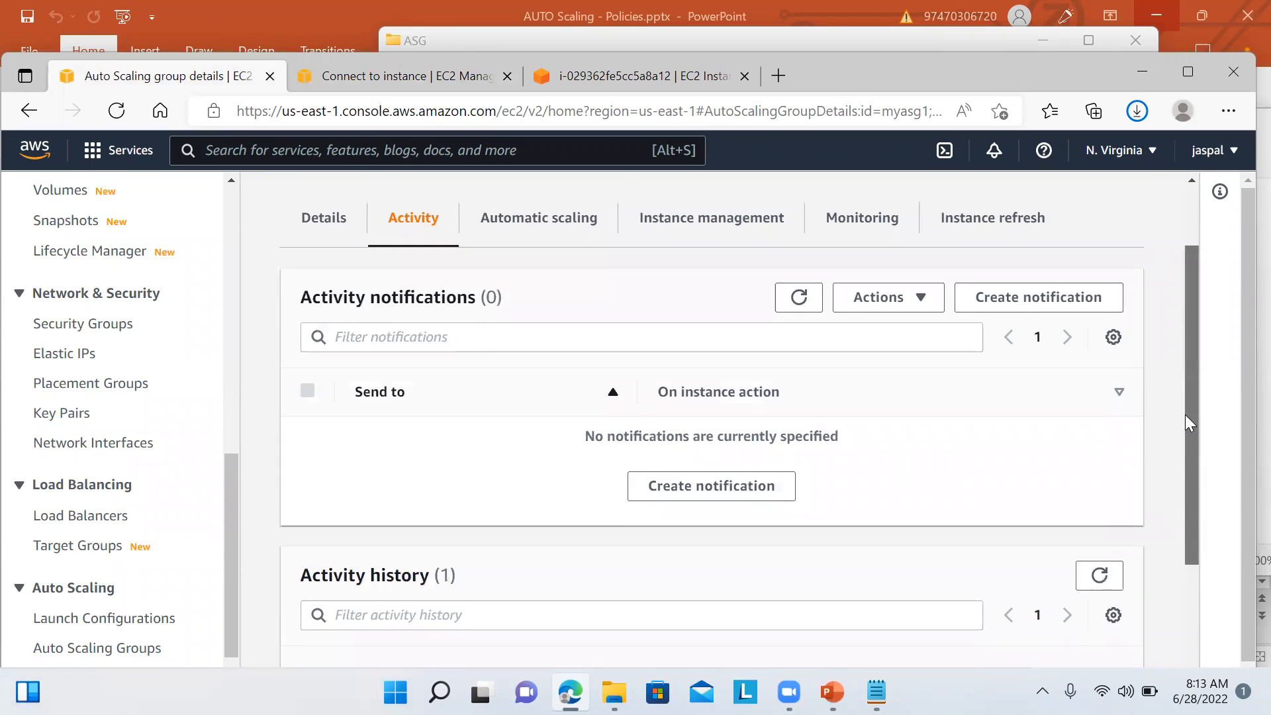
click(788, 296)
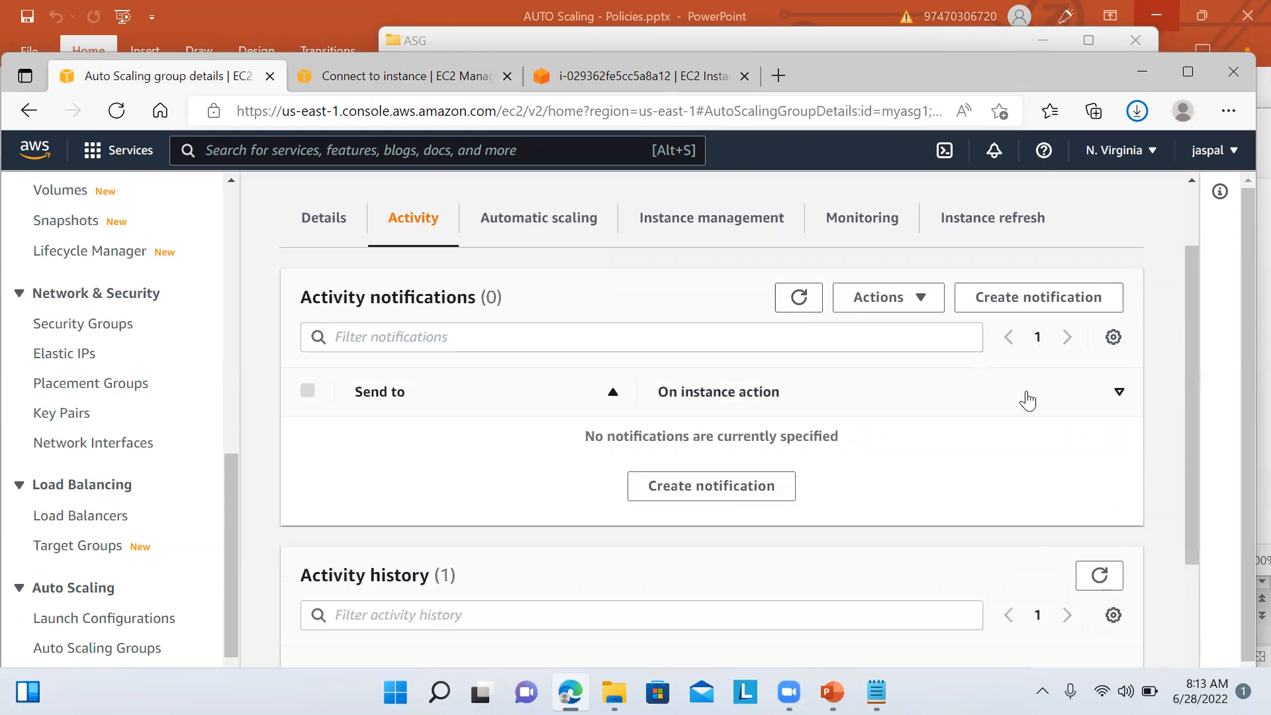
scroll(1194, 411, down, 2)
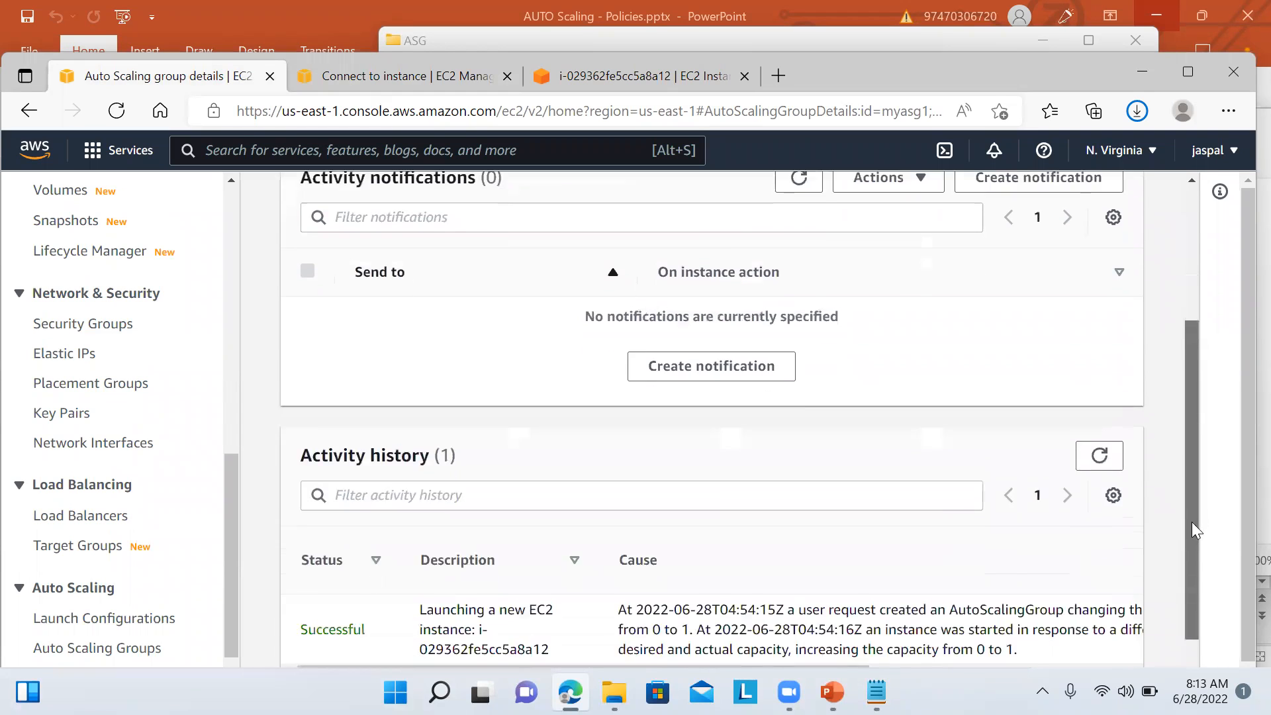
drag(1193, 522, 1187, 561)
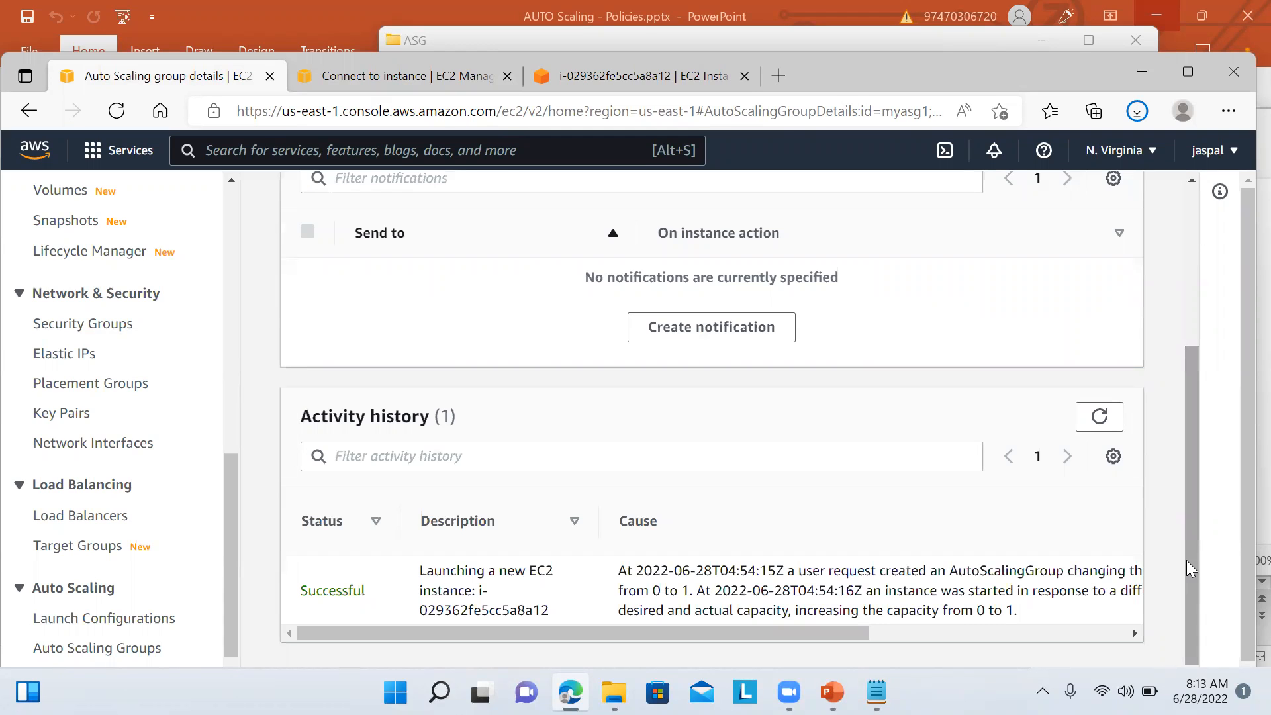
drag(1192, 563, 1195, 390)
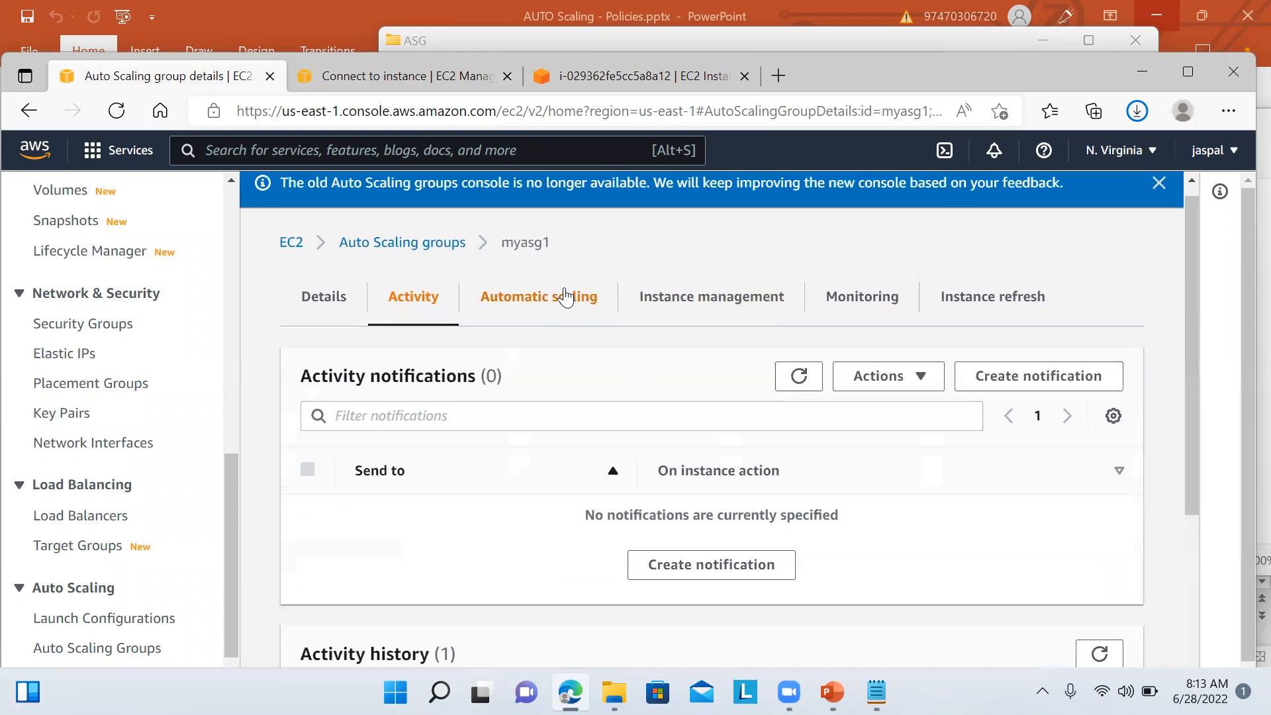
Step: Review myasg1's Target Tracking Policy: average CPU 50, 300-second warm-up
click(565, 296)
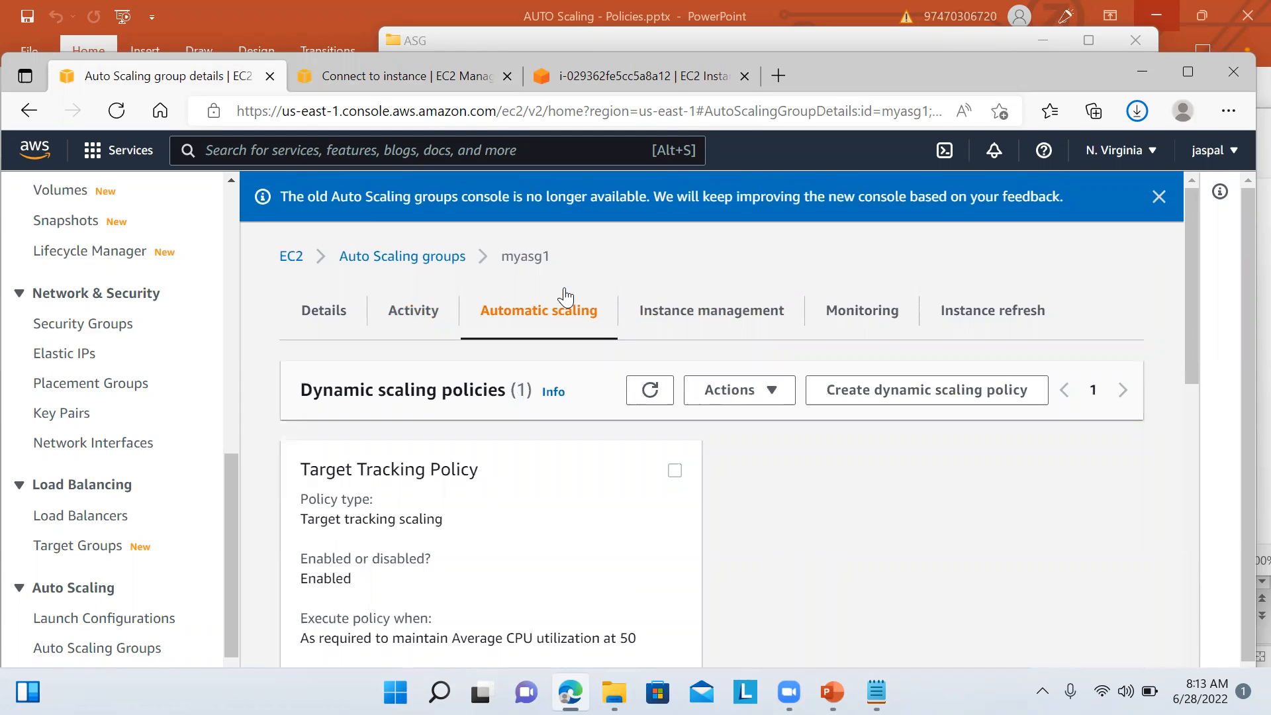
drag(1193, 324, 1199, 480)
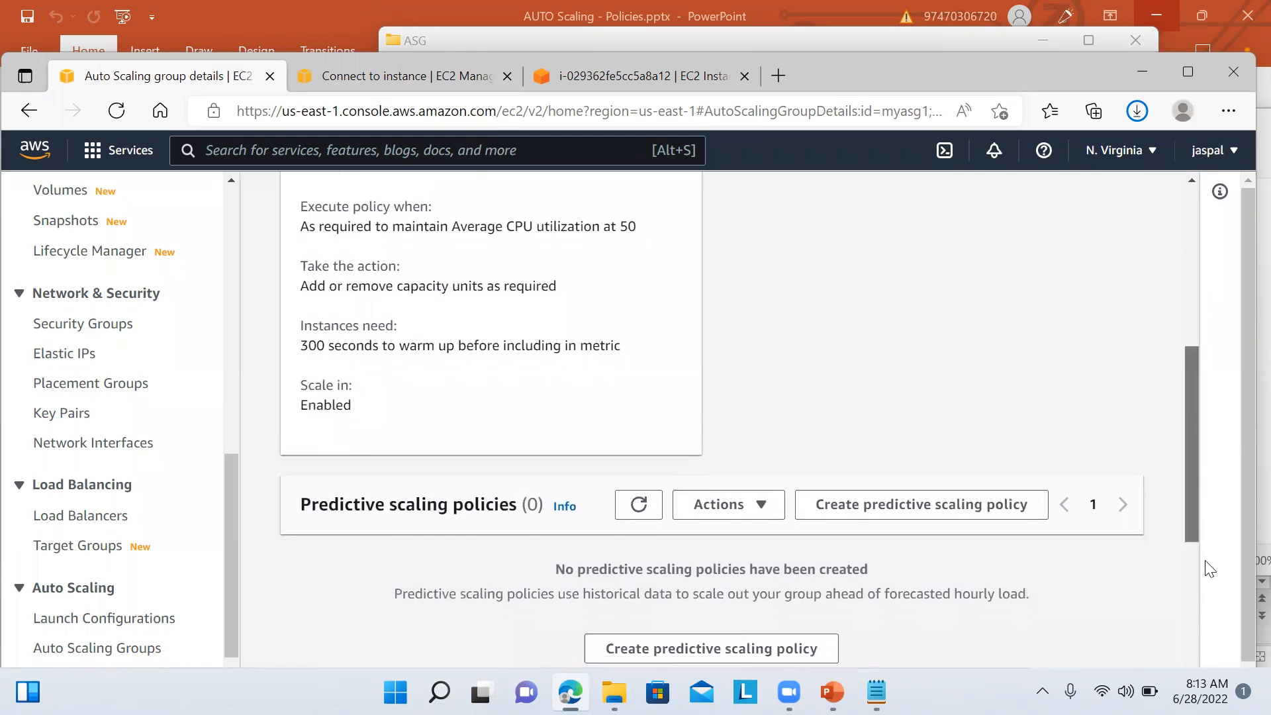
scroll(1205, 567, down, 3)
scroll(1218, 468, up, 8)
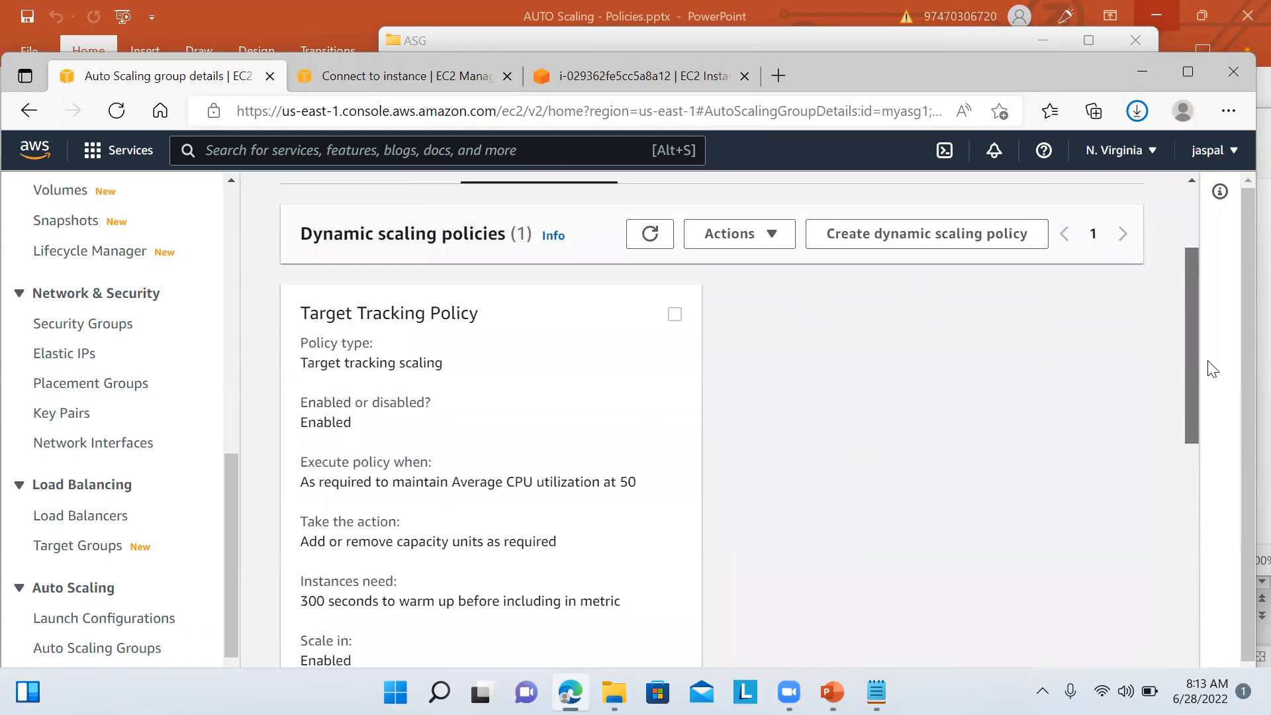
Step: Recheck myasg1's EC2 CPU Utilization chart, then its activity history still showing one 0-to-1 launch
click(870, 217)
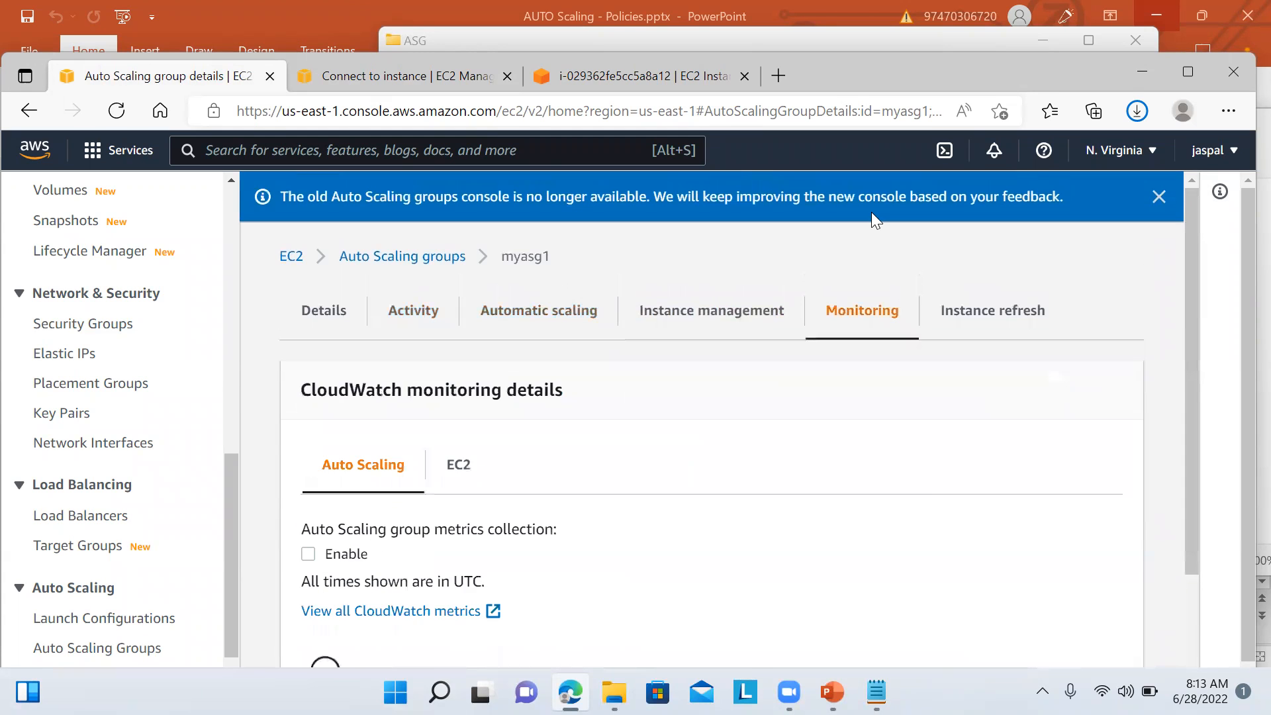
click(459, 467)
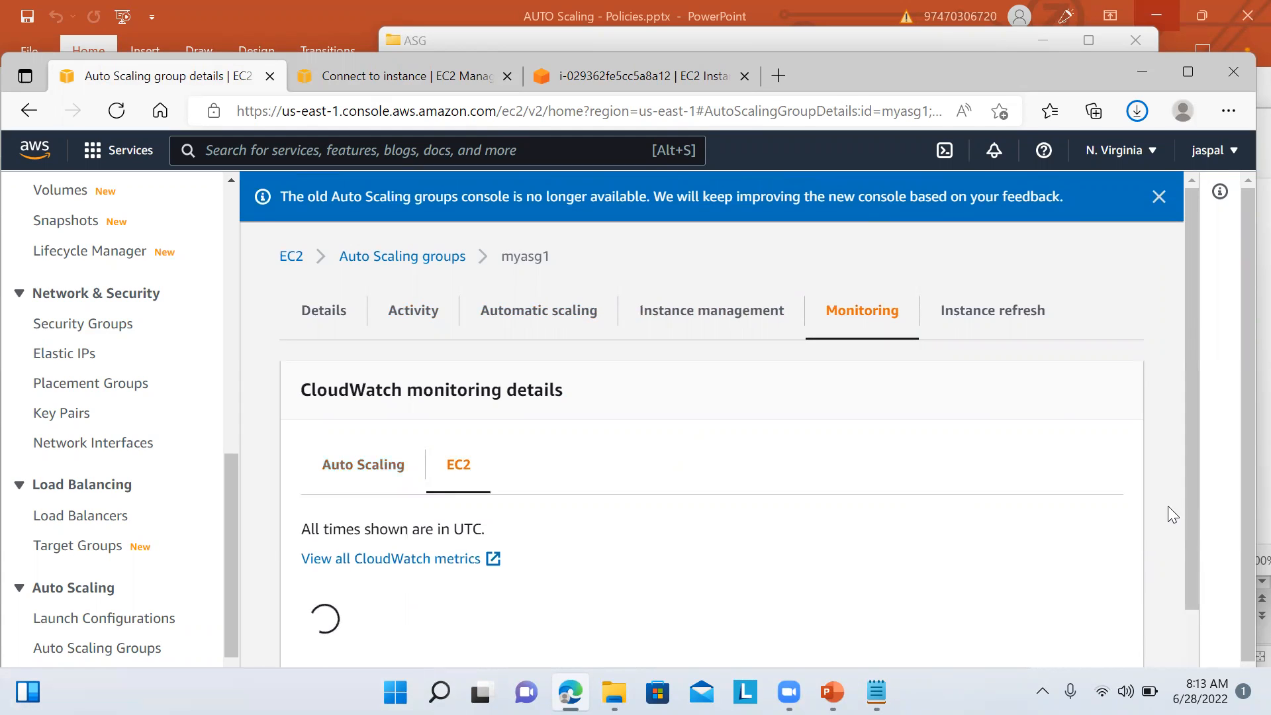
scroll(1189, 451, down, 1)
scroll(1187, 449, down, 8)
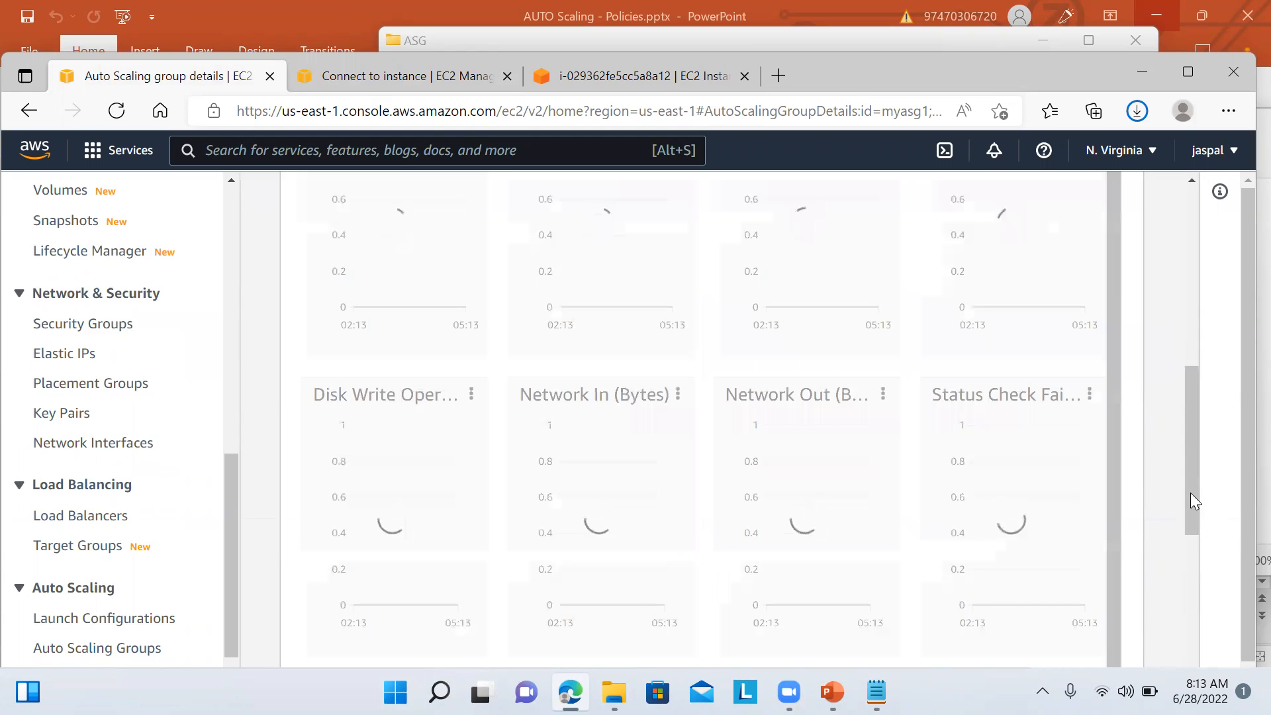
drag(1189, 449, 1194, 405)
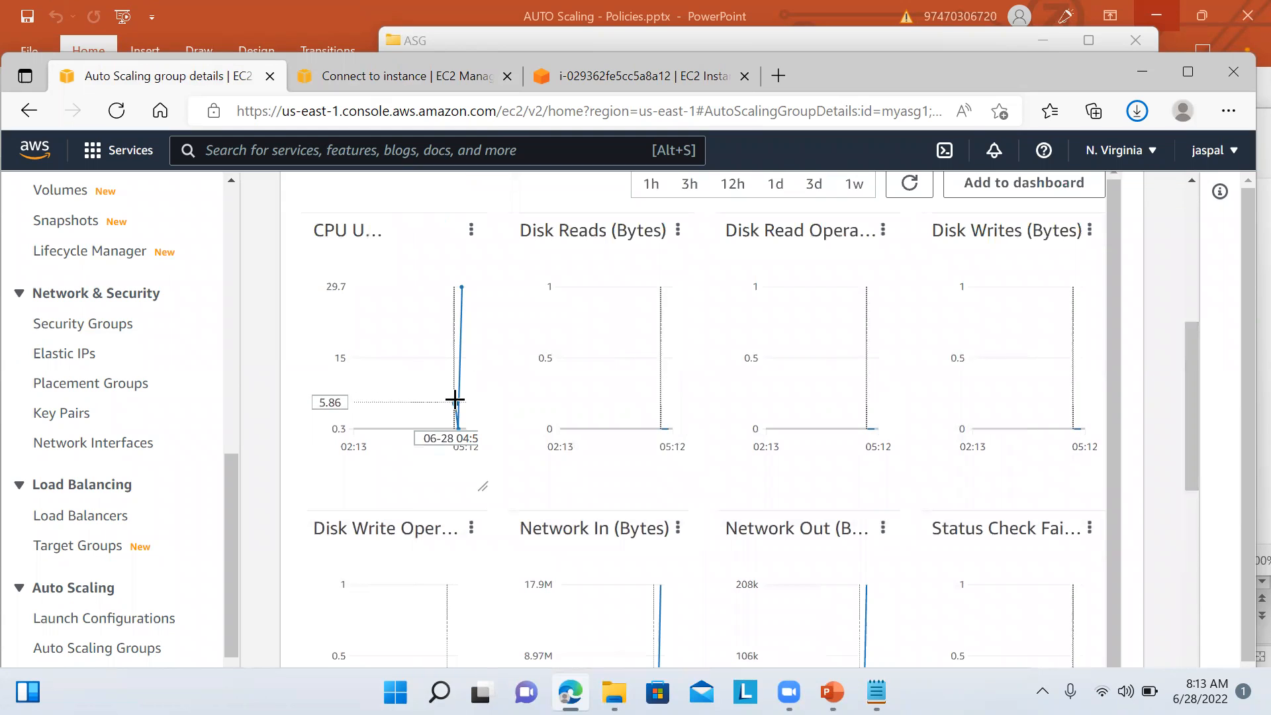
mouse_move(454, 400)
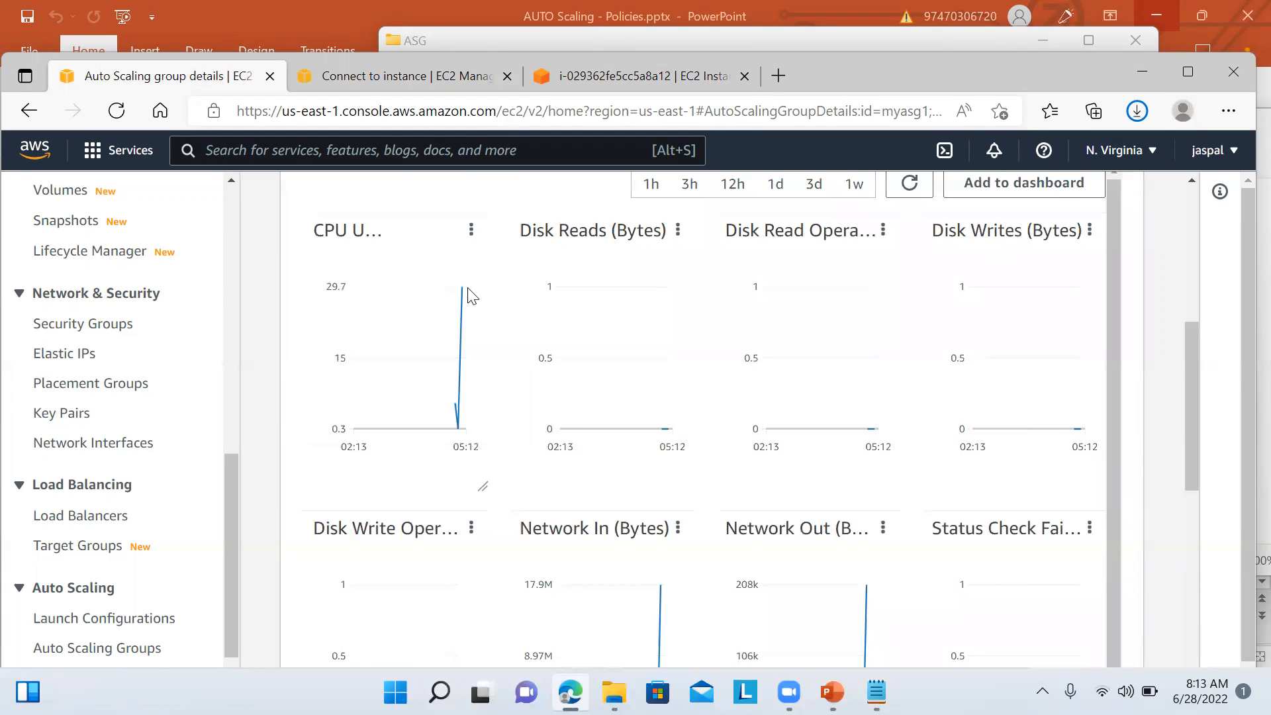
drag(1192, 414, 1190, 313)
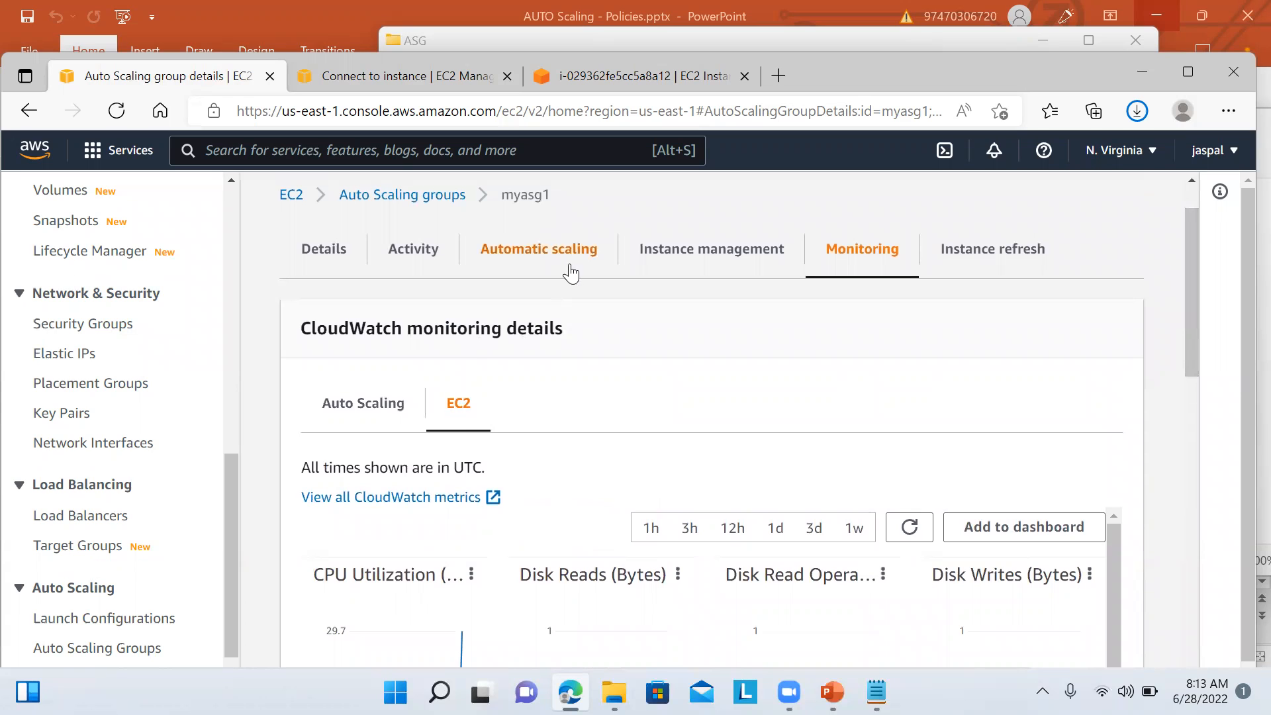
click(441, 252)
drag(1188, 368, 1206, 596)
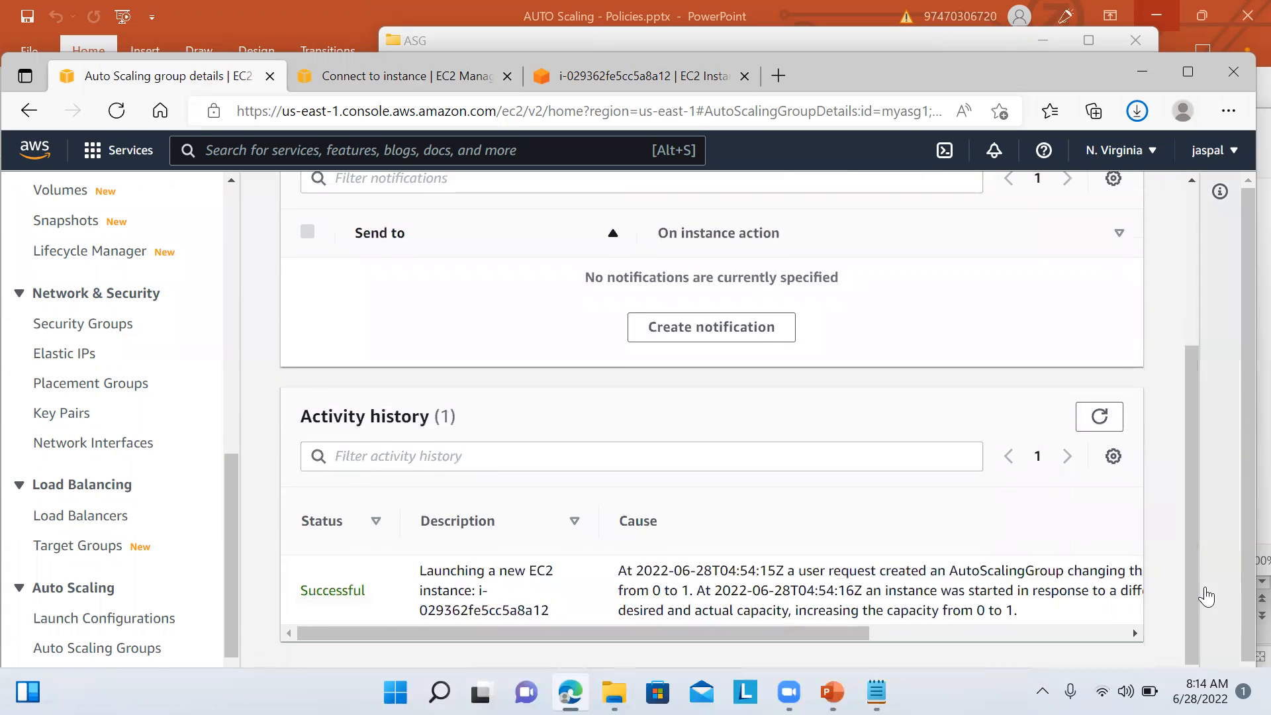
Step: Refresh myasg1's activity history, then return to the i-029362fe5cc5a8a12 Connect to instance page
click(1099, 418)
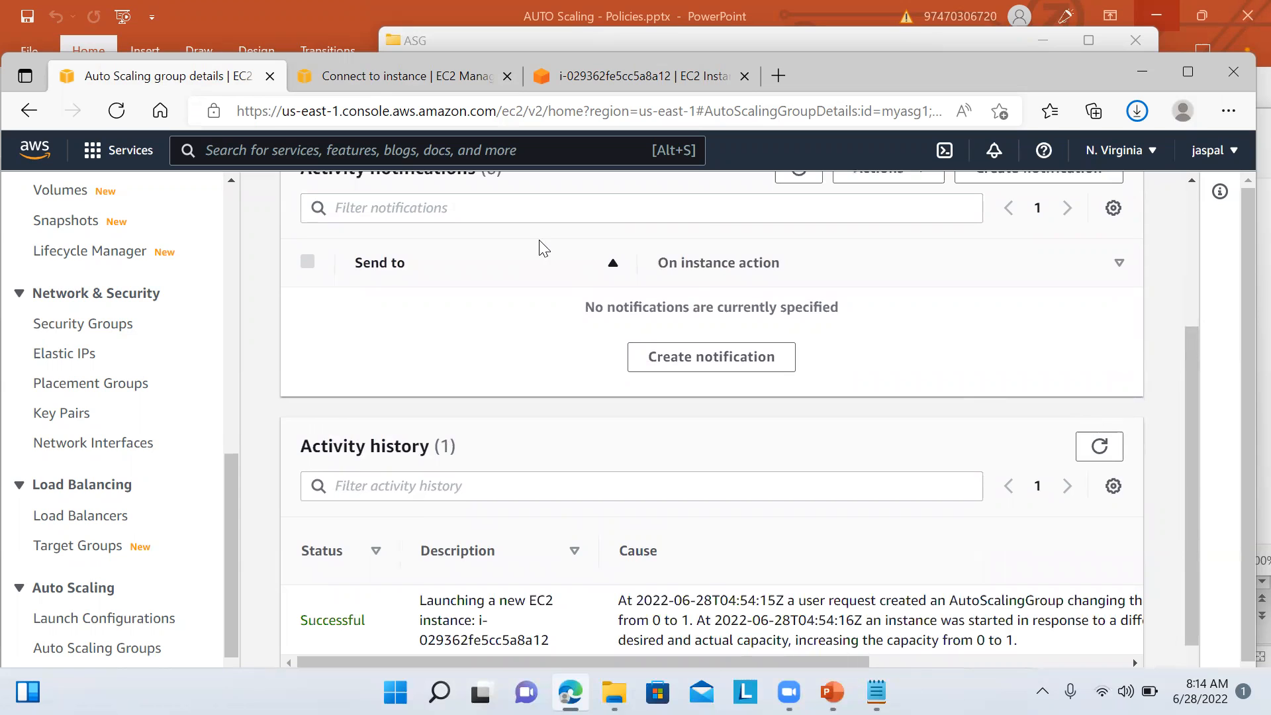
click(399, 85)
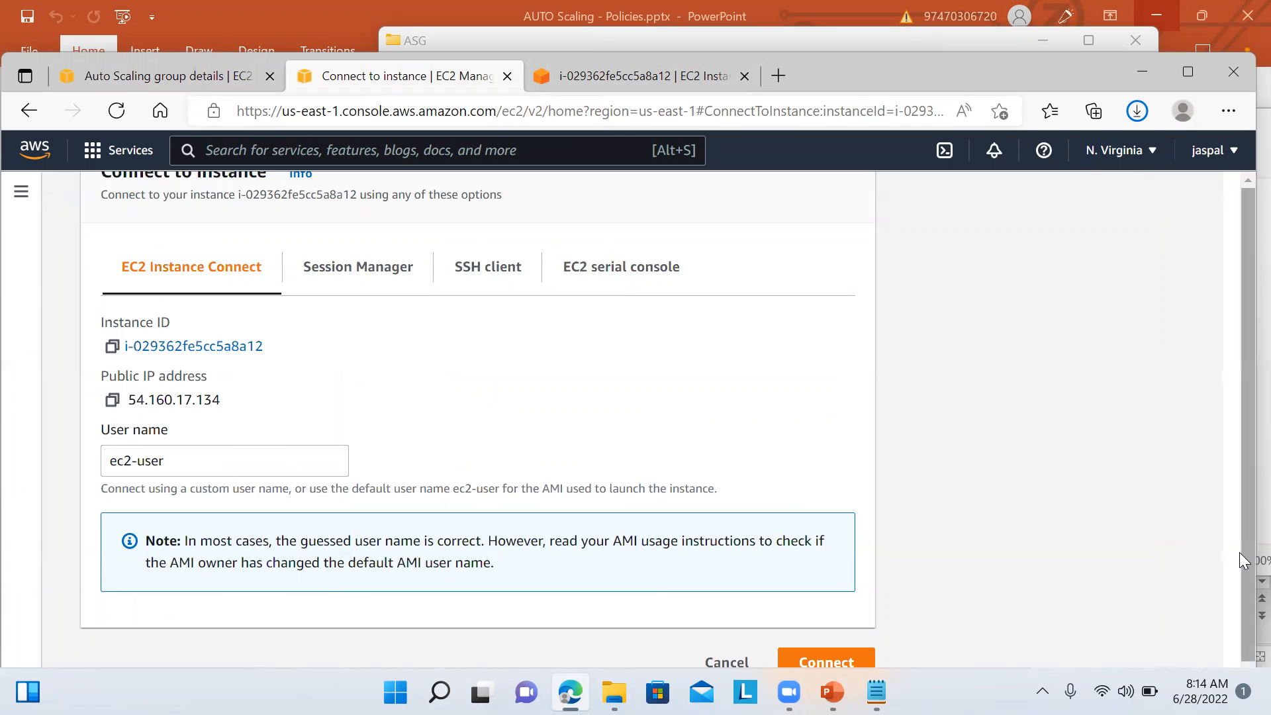
Step: List running instances, select i-029362fe5cc5a8a12, check its stress terminal, then close that terminal tab
click(27, 191)
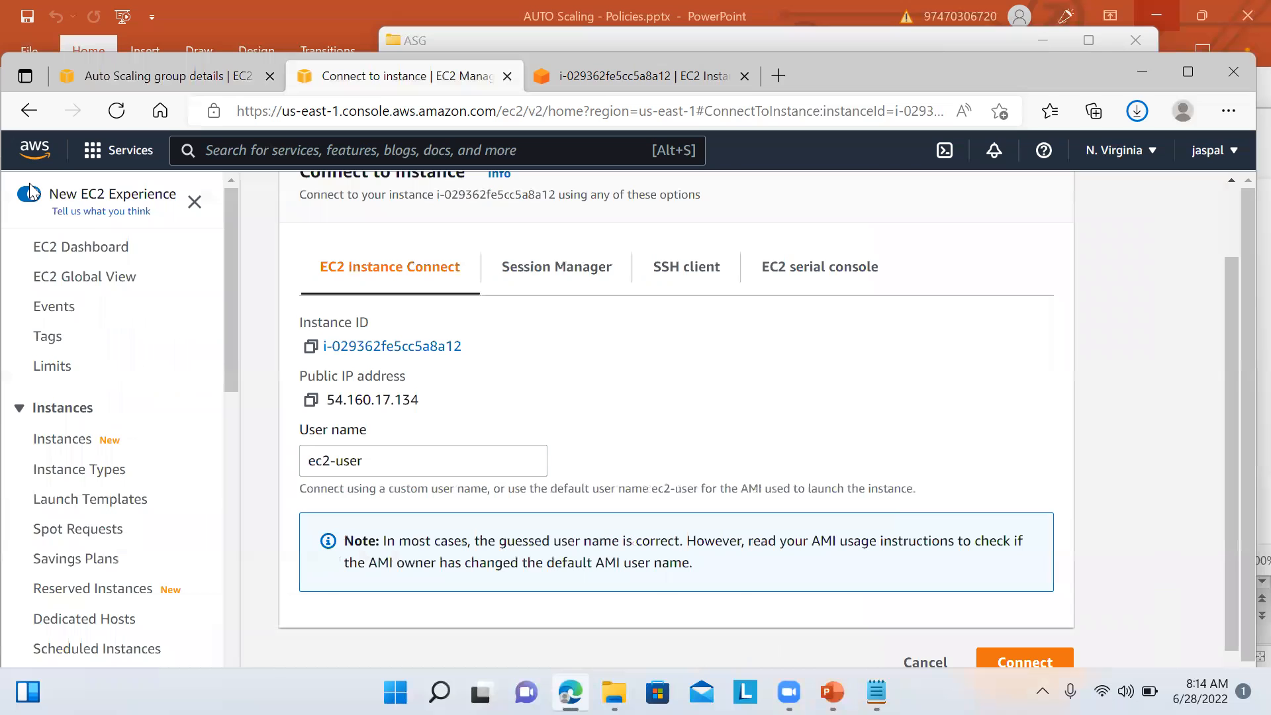
click(93, 247)
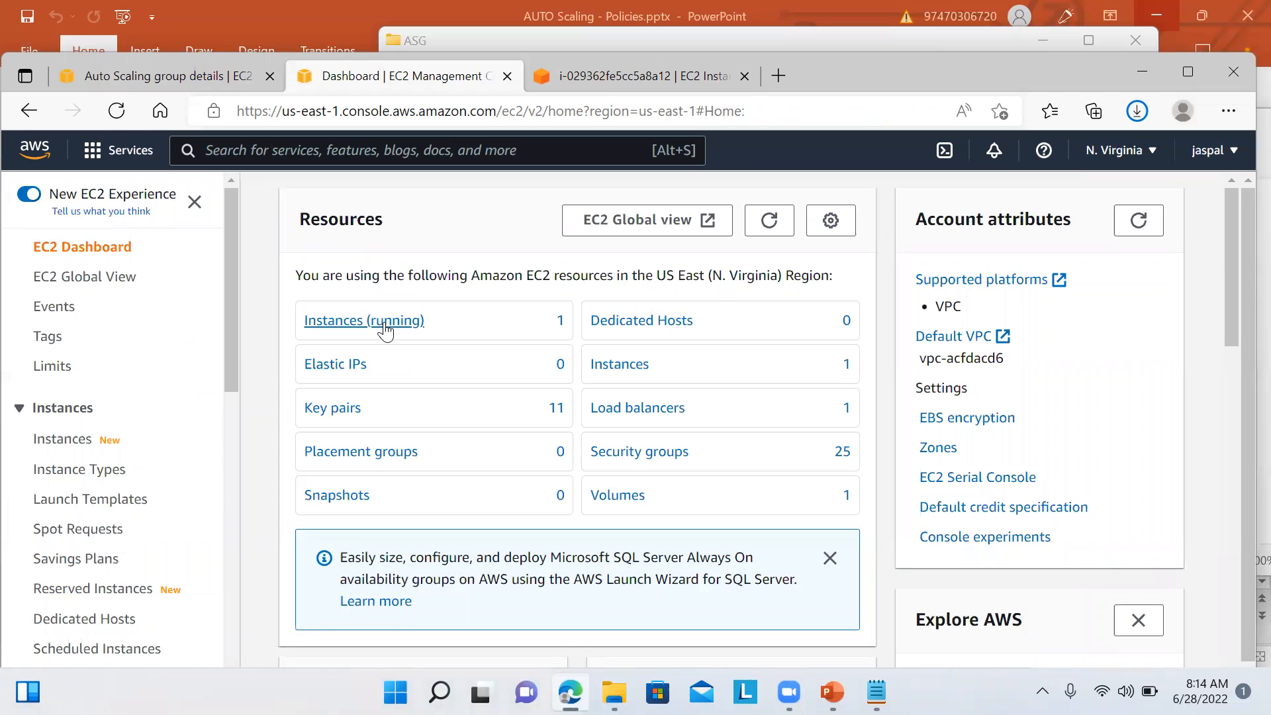
click(386, 324)
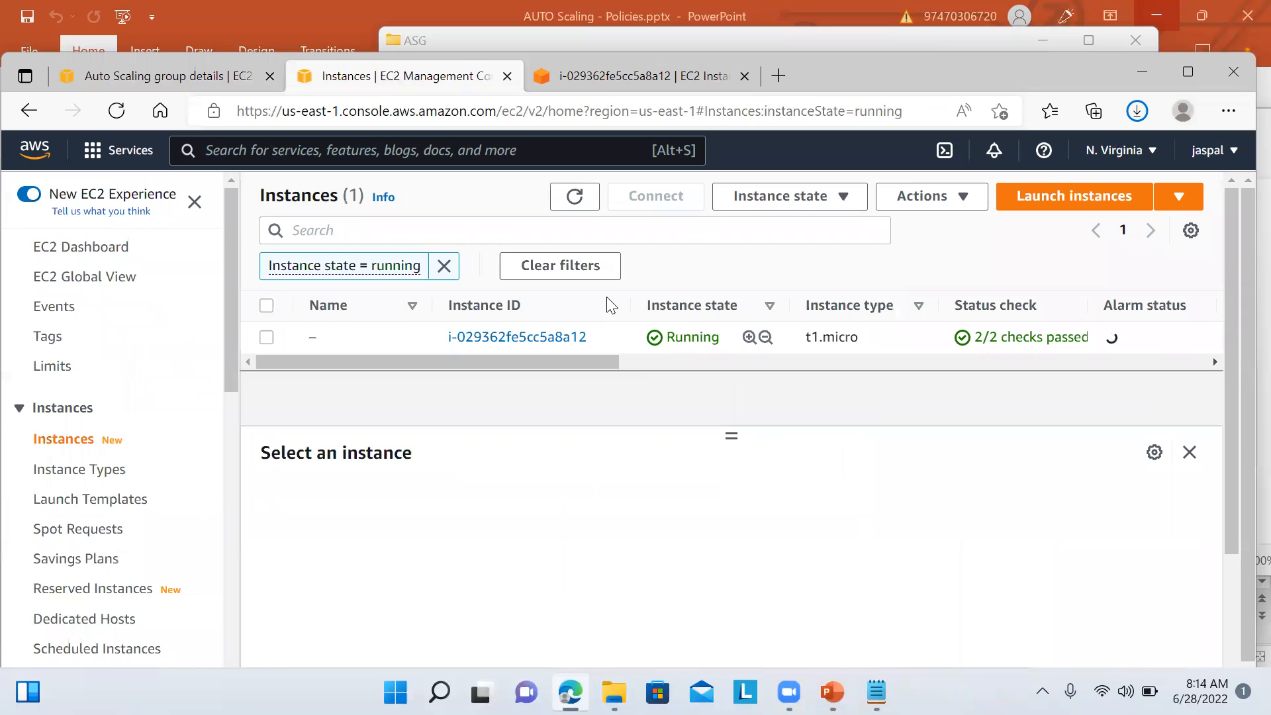
click(266, 337)
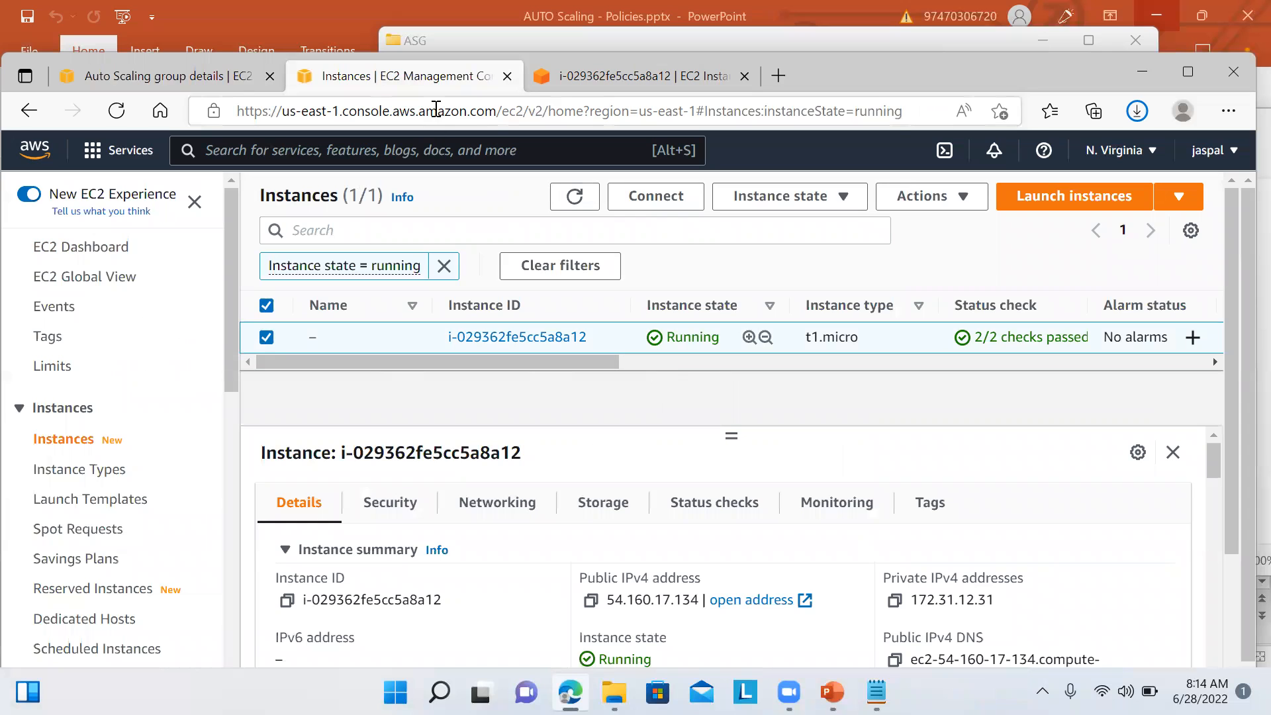
click(592, 91)
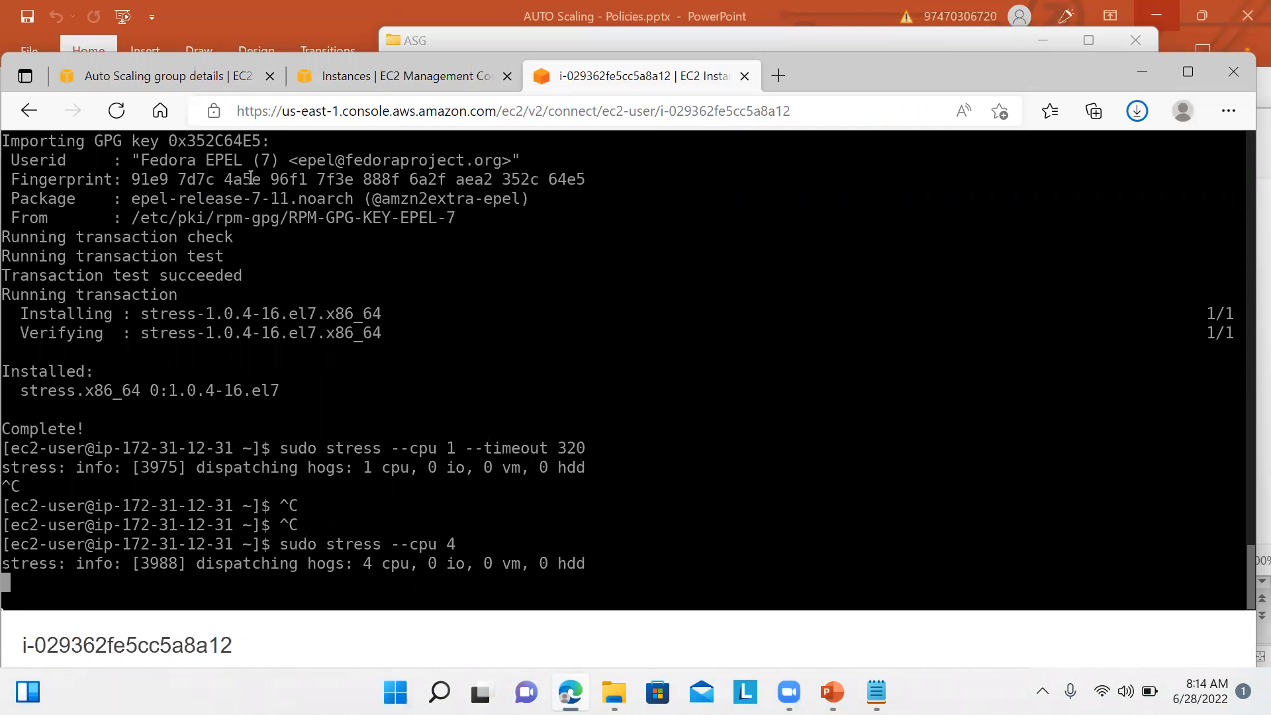
click(389, 77)
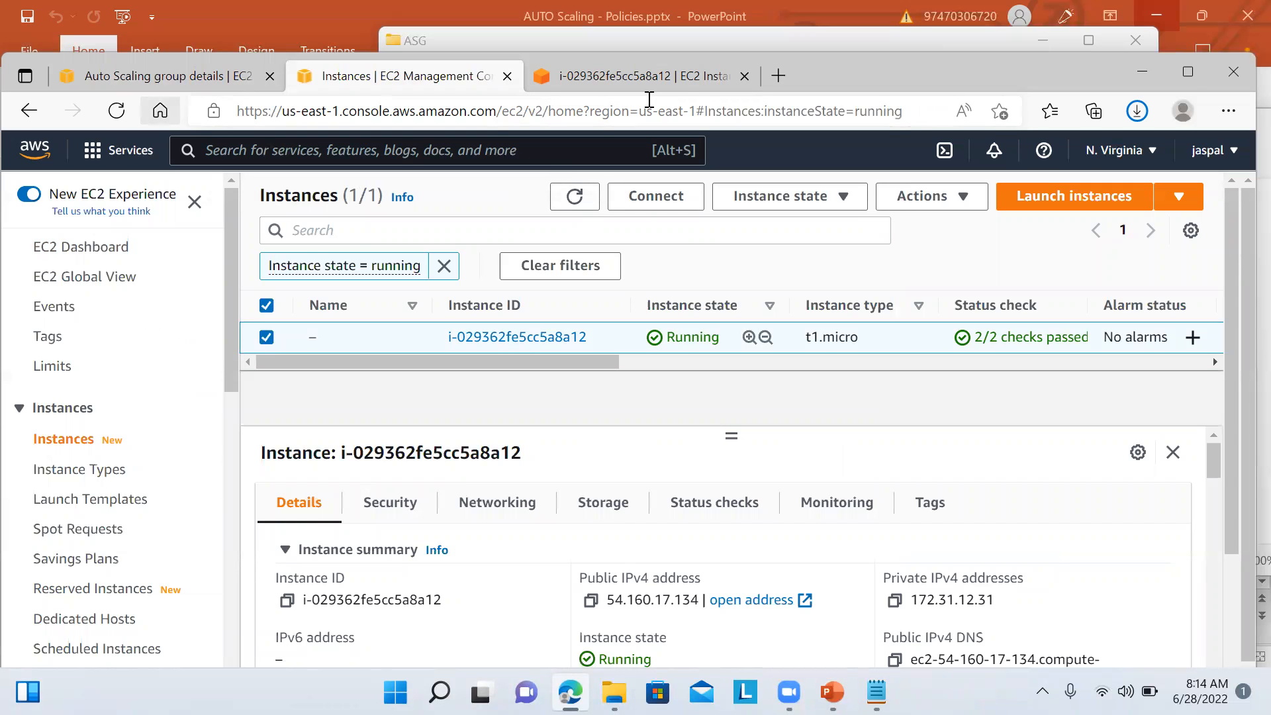
click(1088, 18)
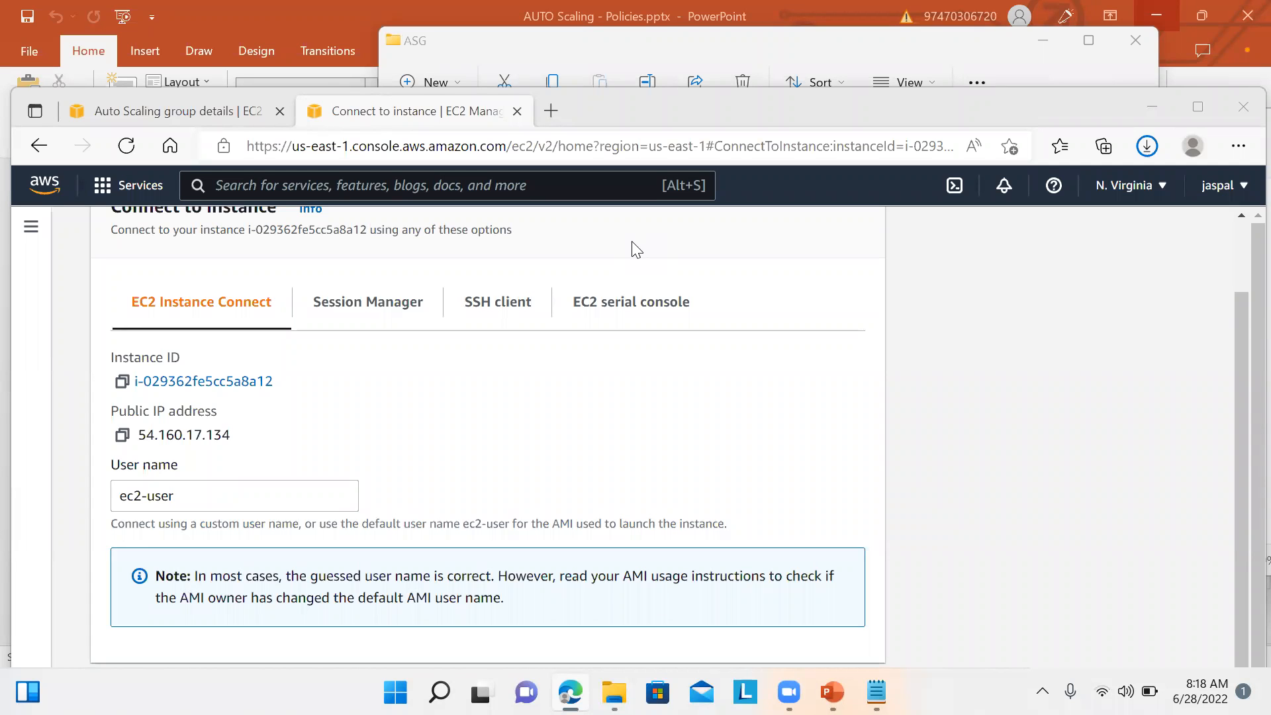
Step: Confirm myasg1's CPU-alarm-triggered launch raising capacity from 1 to 2, then view its scaling policies
click(170, 118)
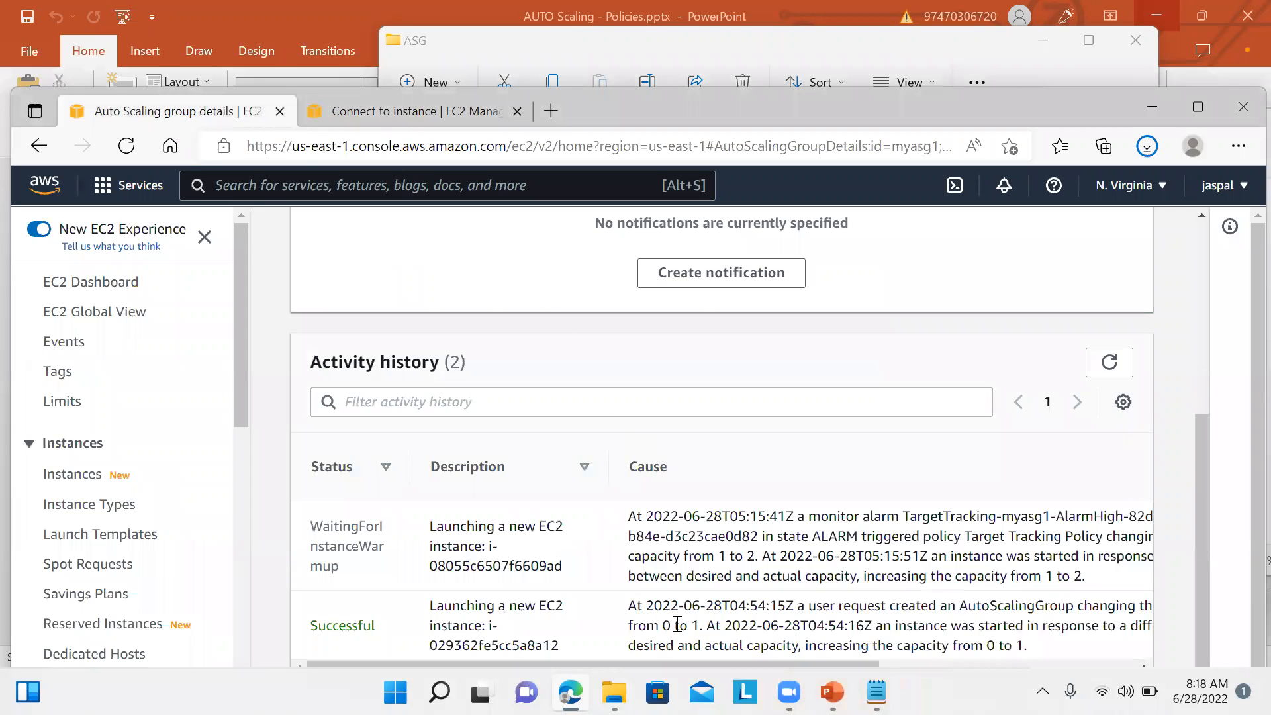
drag(425, 533, 573, 552)
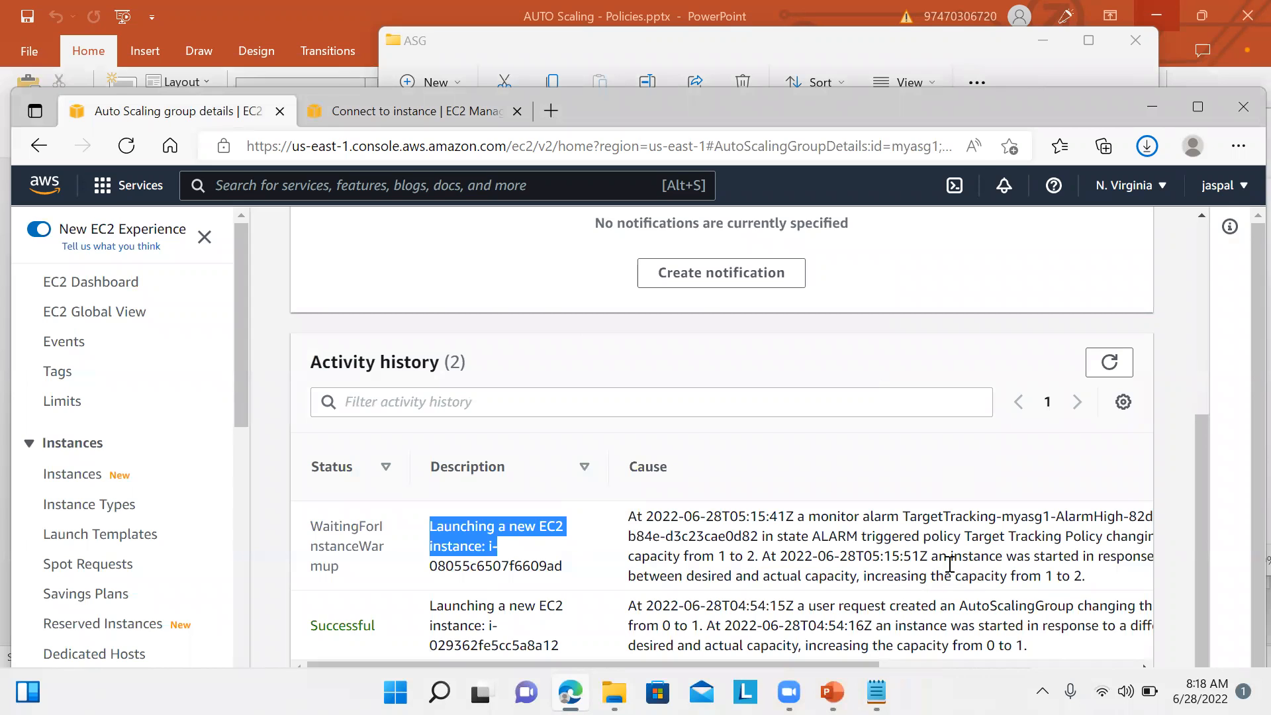
drag(813, 517, 1086, 569)
click(1104, 358)
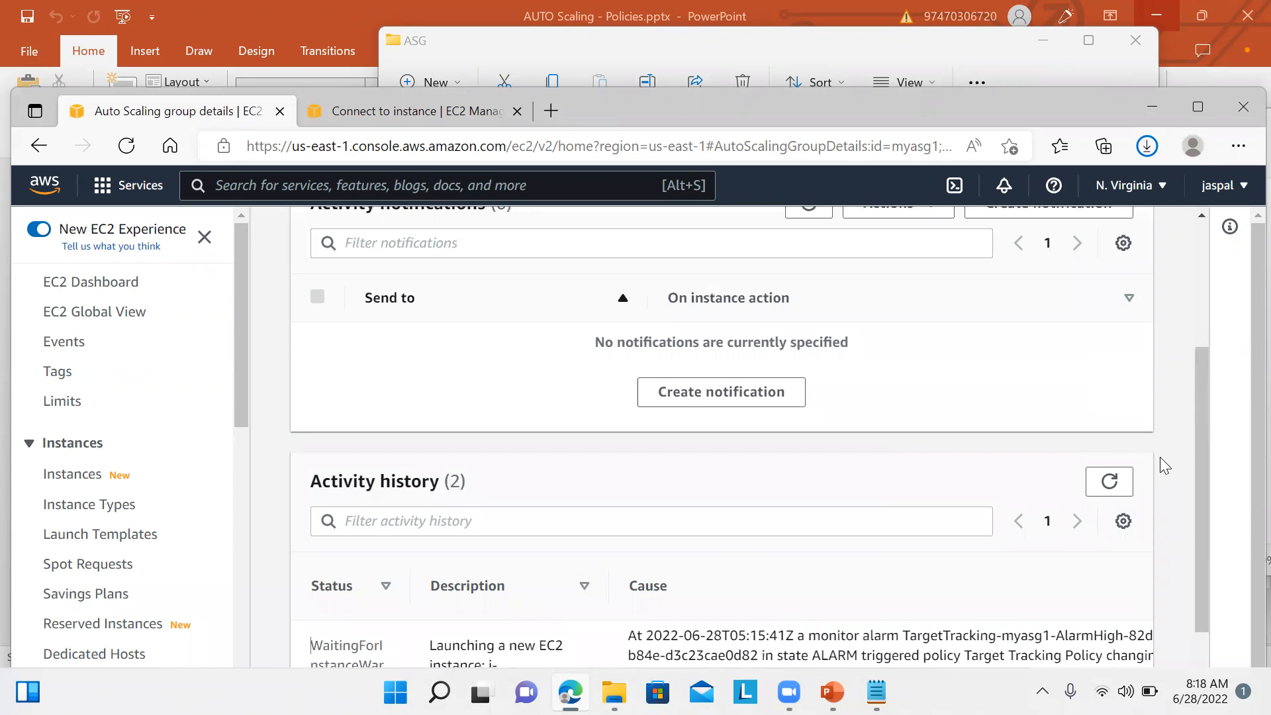
scroll(1201, 459, down, 2)
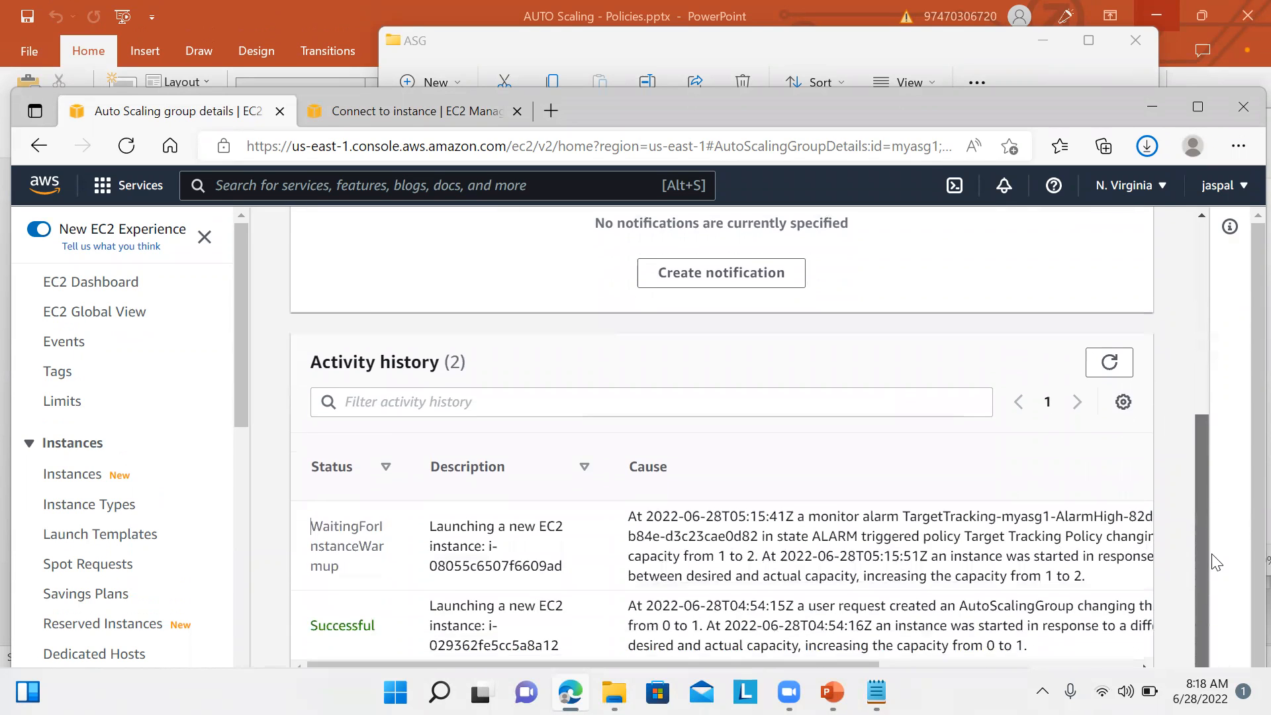
drag(1201, 563, 1190, 265)
click(555, 355)
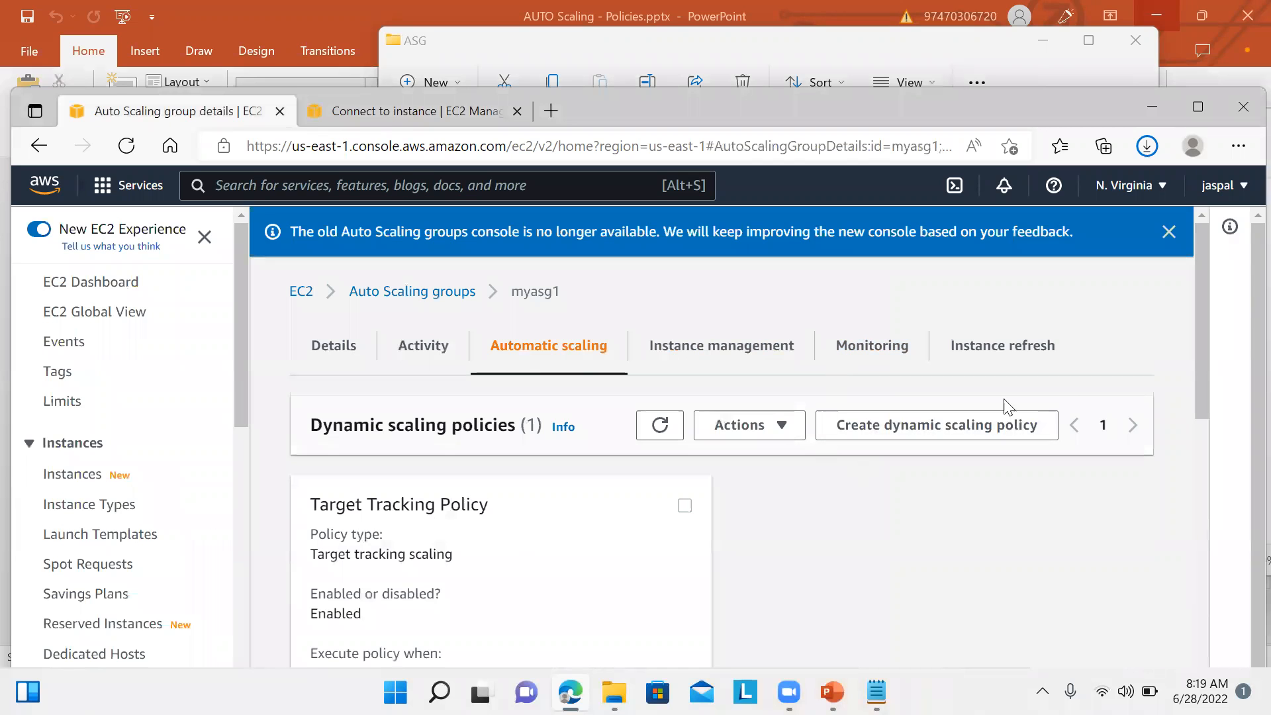
mouse_move(1197, 361)
mouse_down()
mouse_move(1208, 422)
mouse_move(1193, 361)
mouse_up()
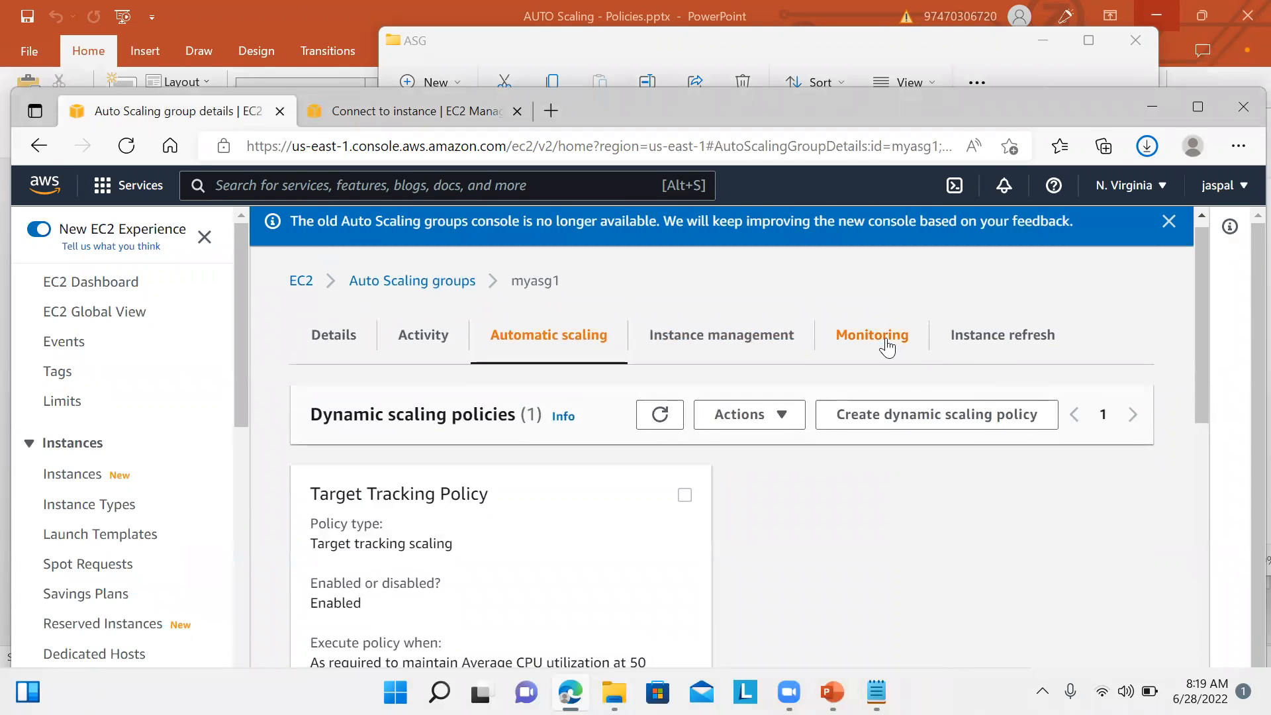
Step: Recheck myasg1's EC2 CPU Utilization chart, now peaking near 86.1%, and open its options menu
click(887, 348)
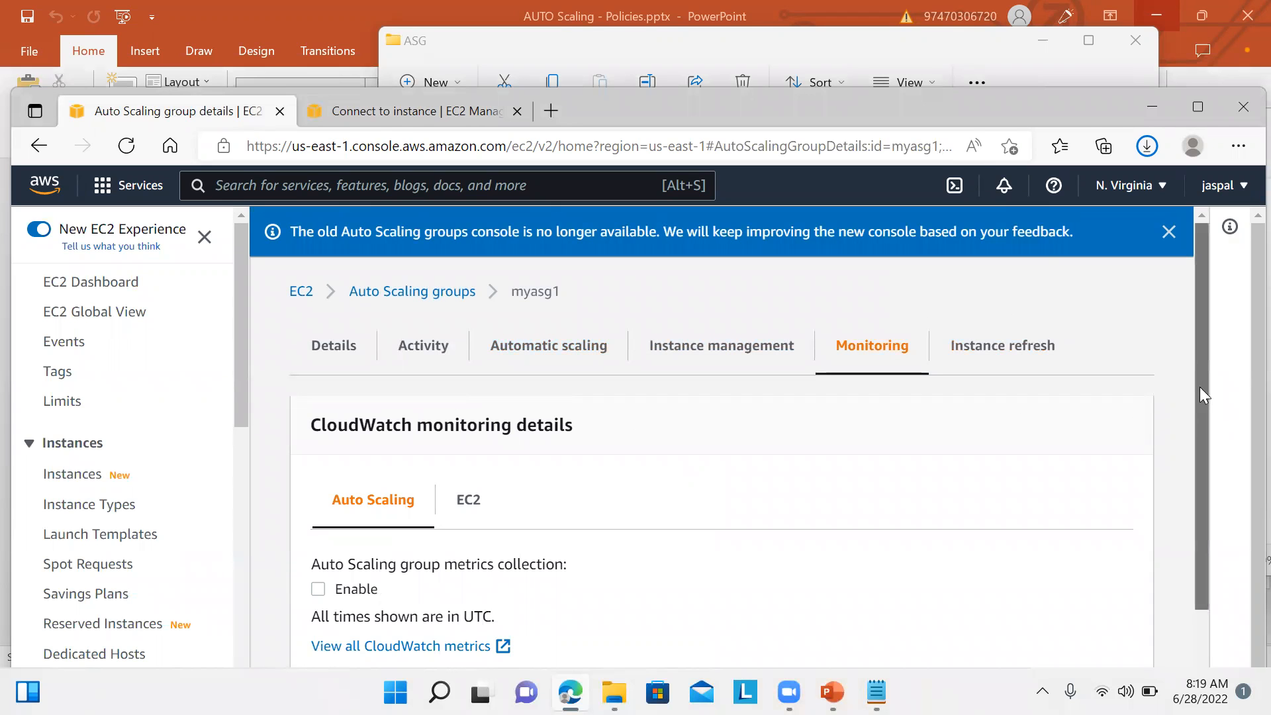
scroll(1200, 386, down, 2)
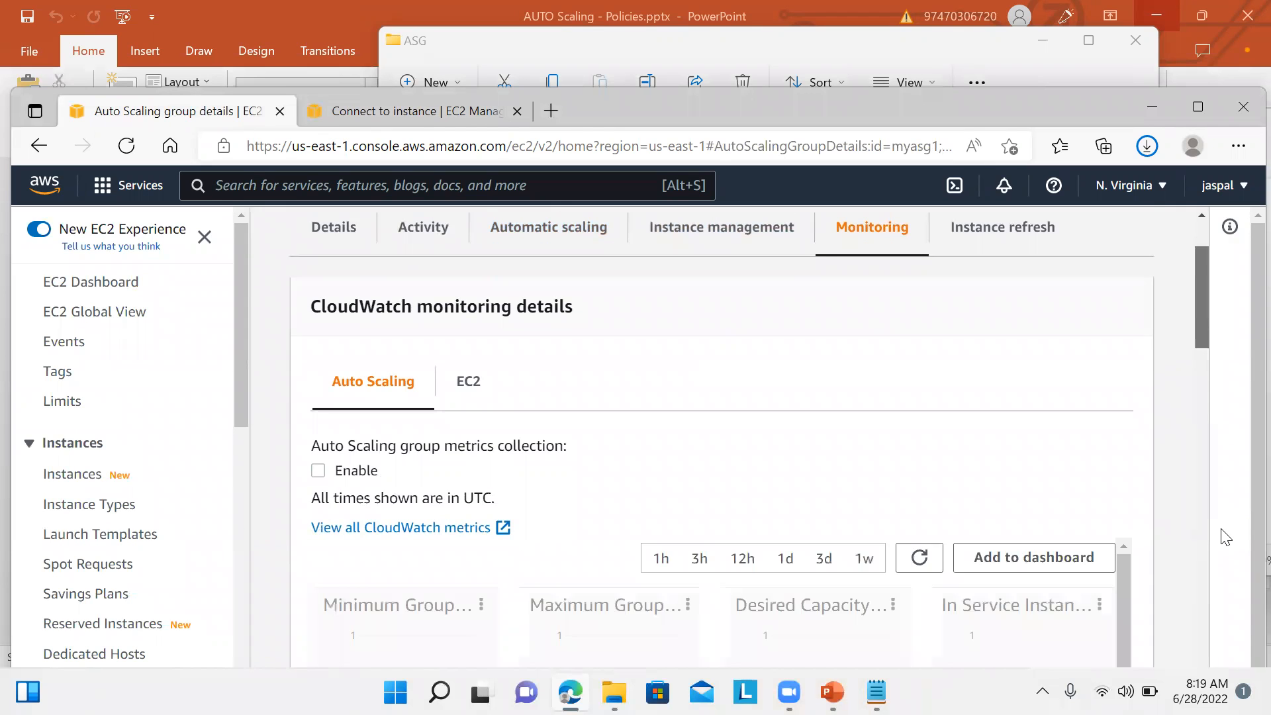
scroll(1211, 604, down, 5)
scroll(1215, 601, up, 7)
scroll(1216, 530, down, 1)
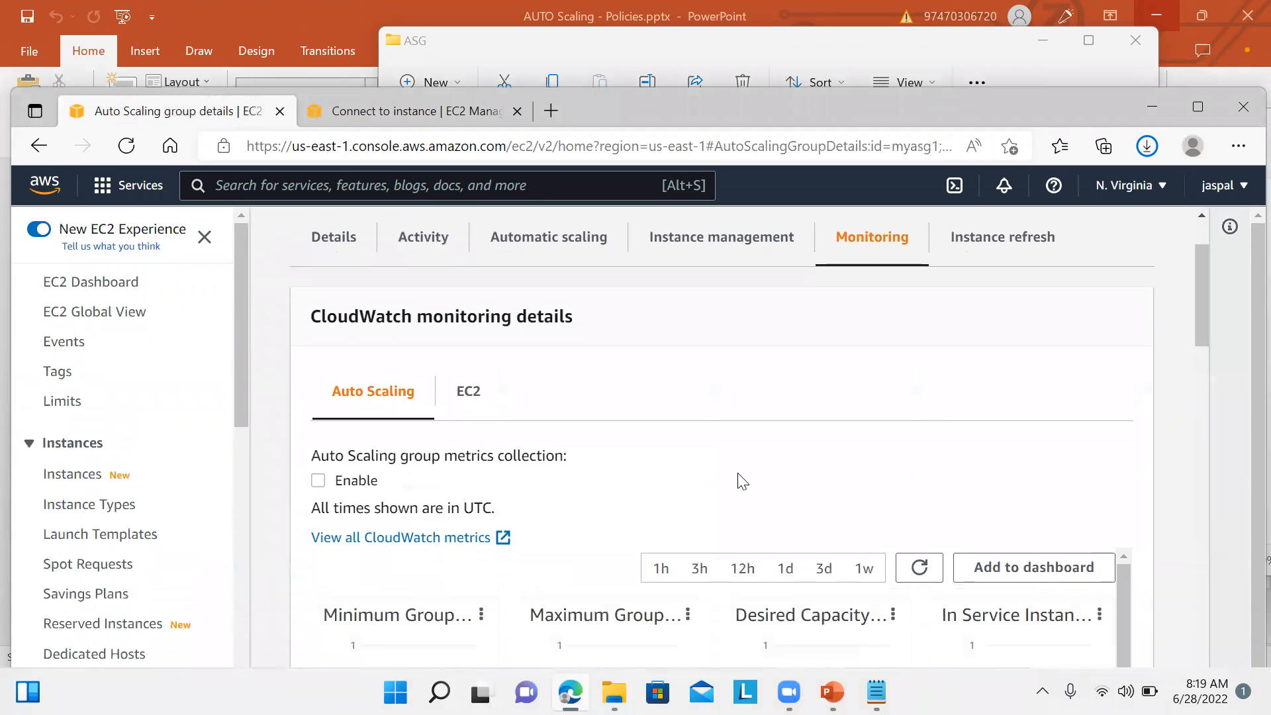
click(478, 393)
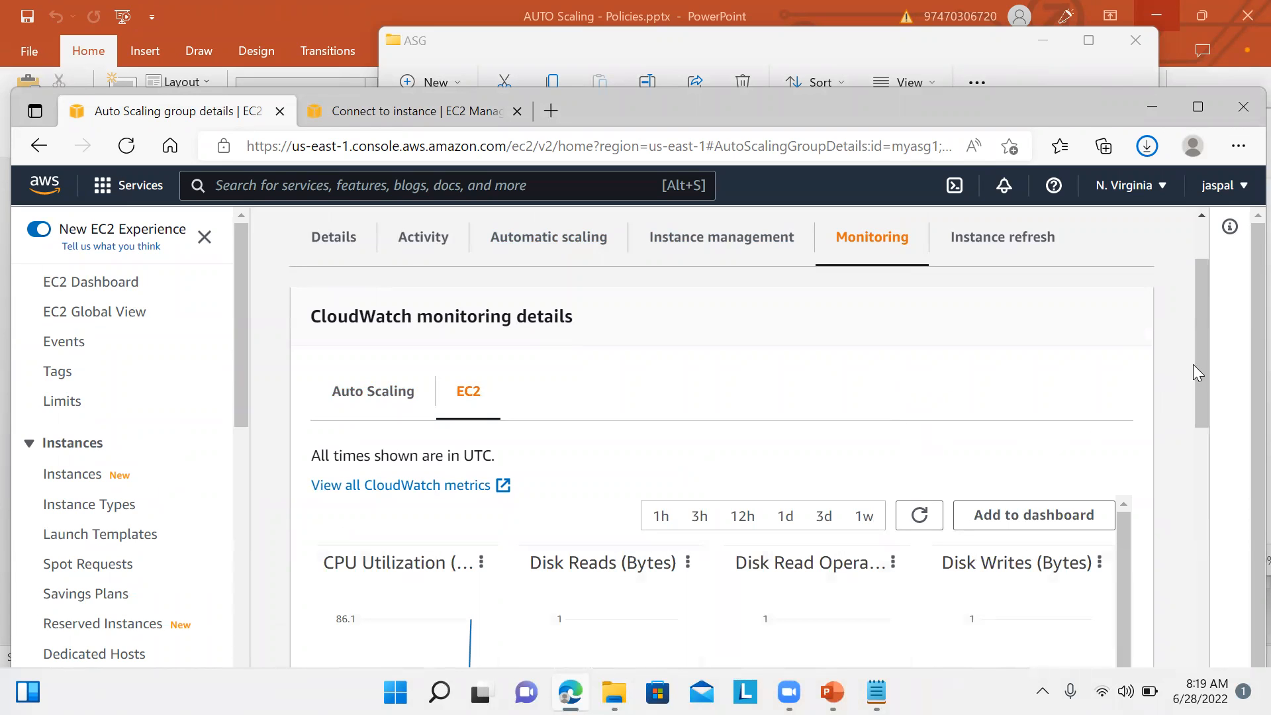
drag(1203, 407, 1202, 481)
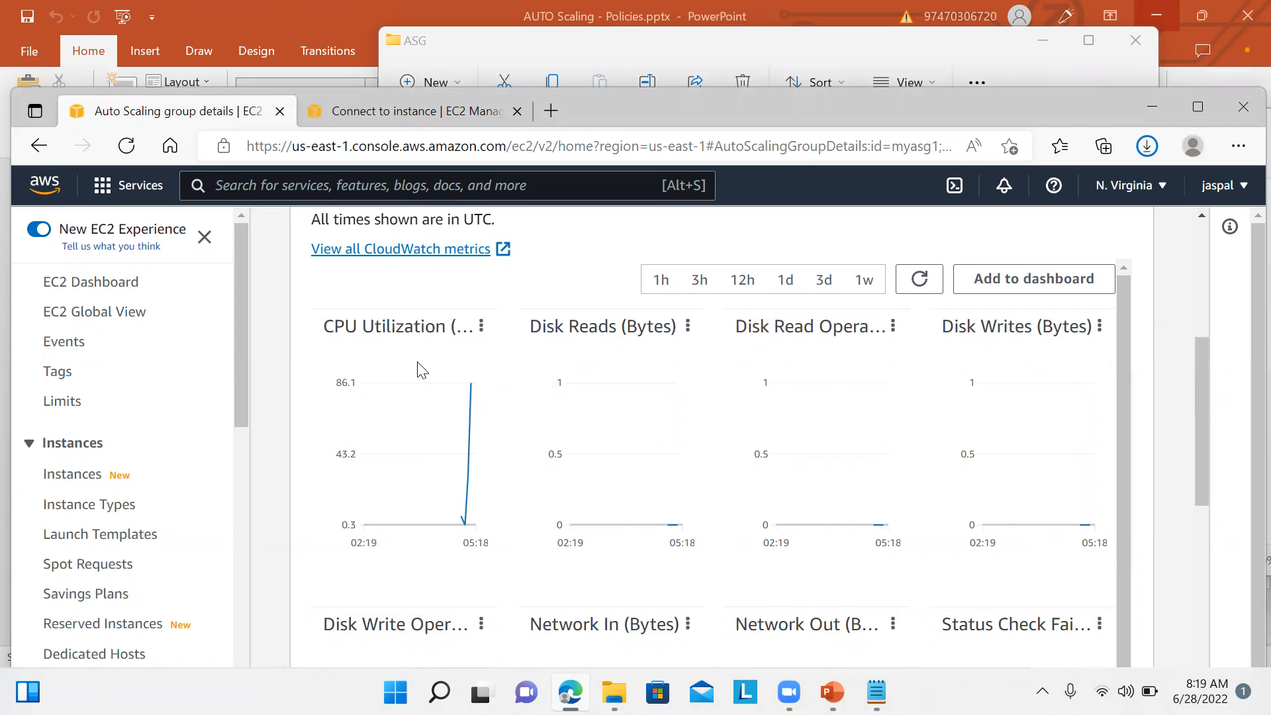
click(487, 327)
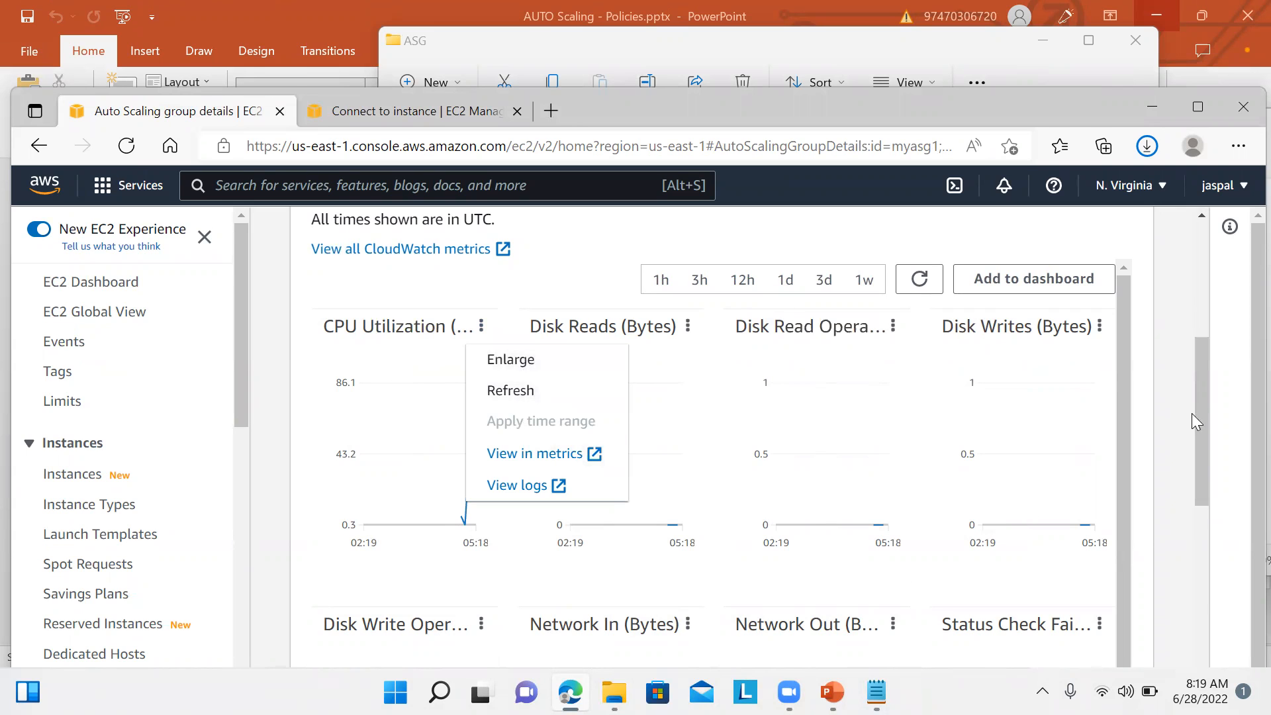
drag(1199, 428, 1176, 295)
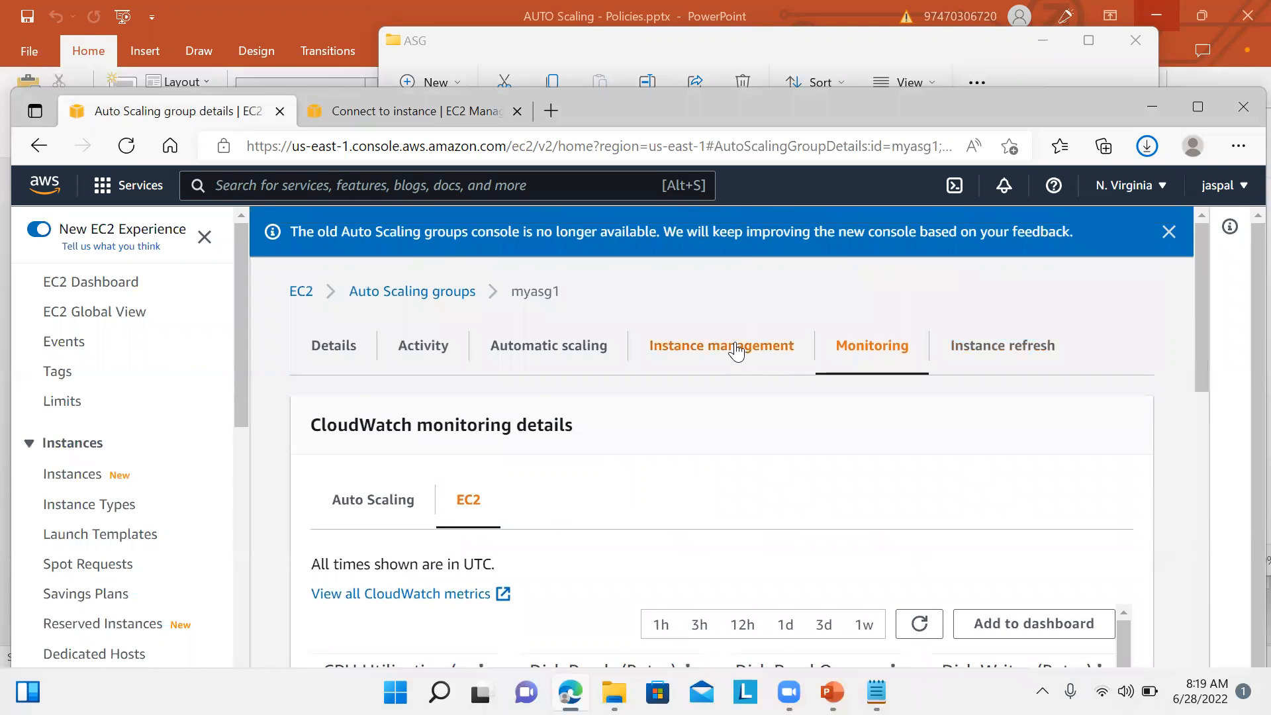
Step: Highlight the 1-to-2 capacity change in myasg1's activity history, then return to Connect to instance
click(532, 345)
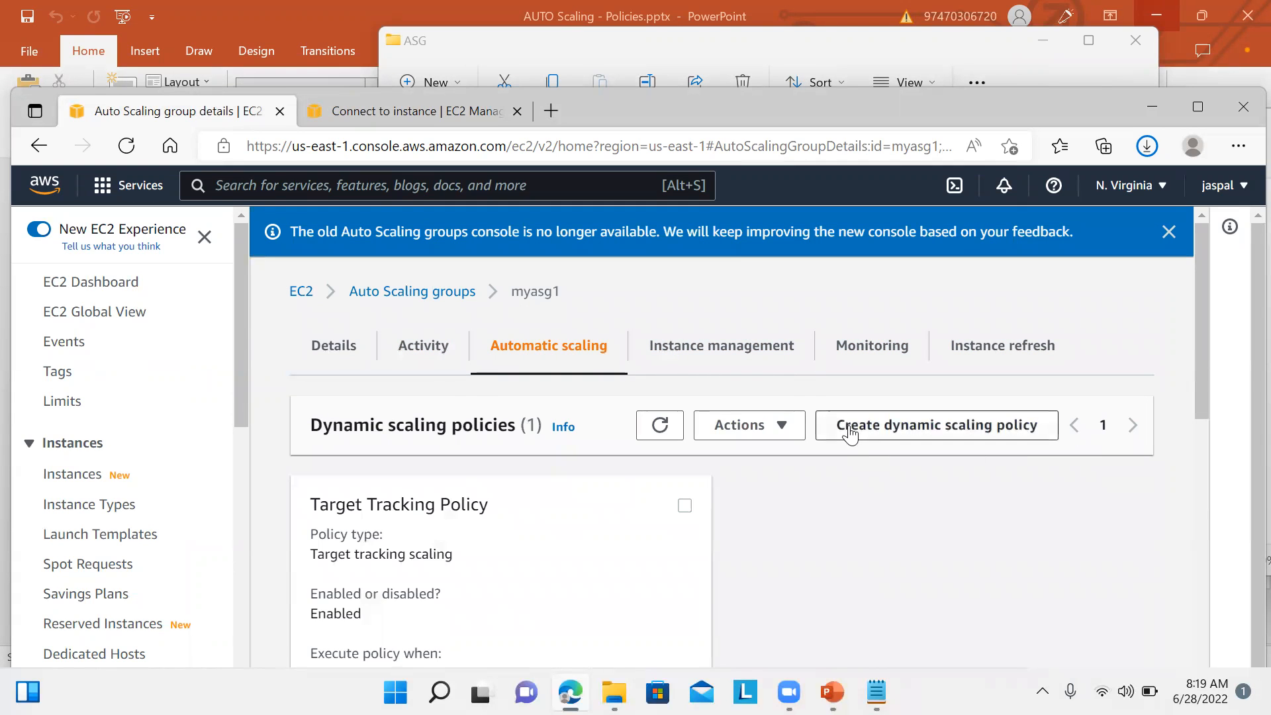
click(442, 360)
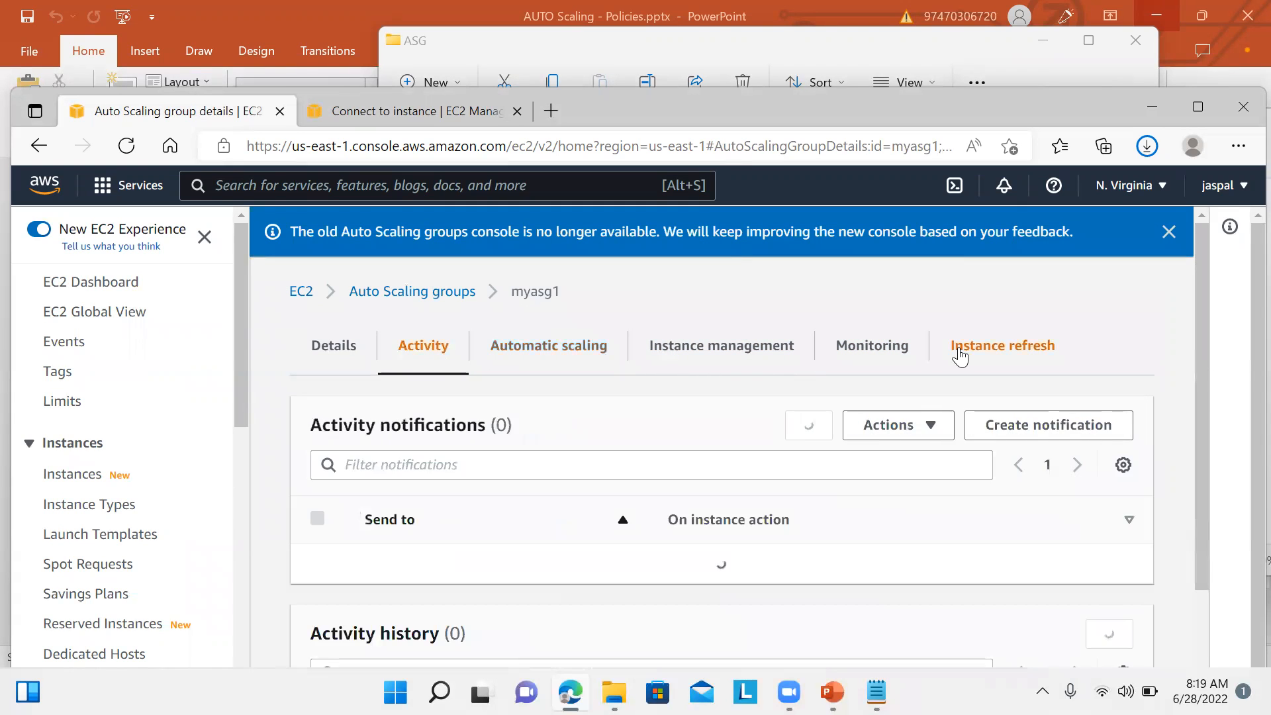
drag(1203, 427, 1201, 628)
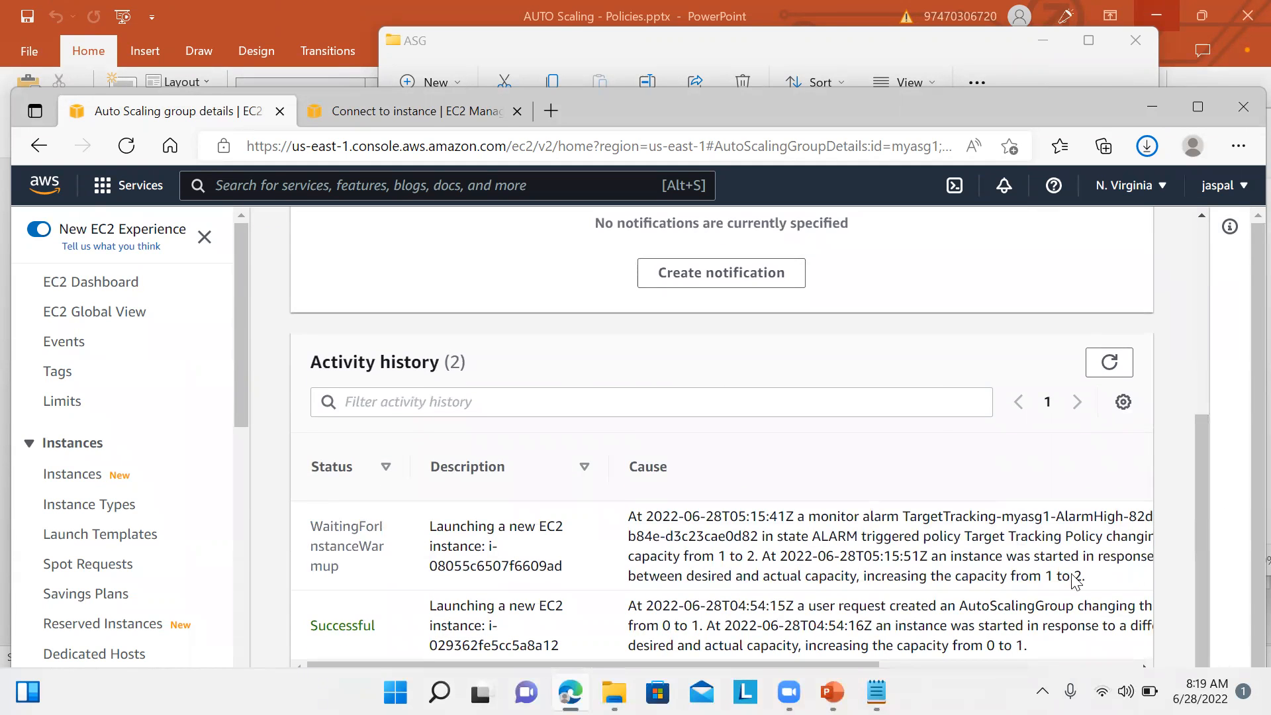
drag(991, 575, 1100, 605)
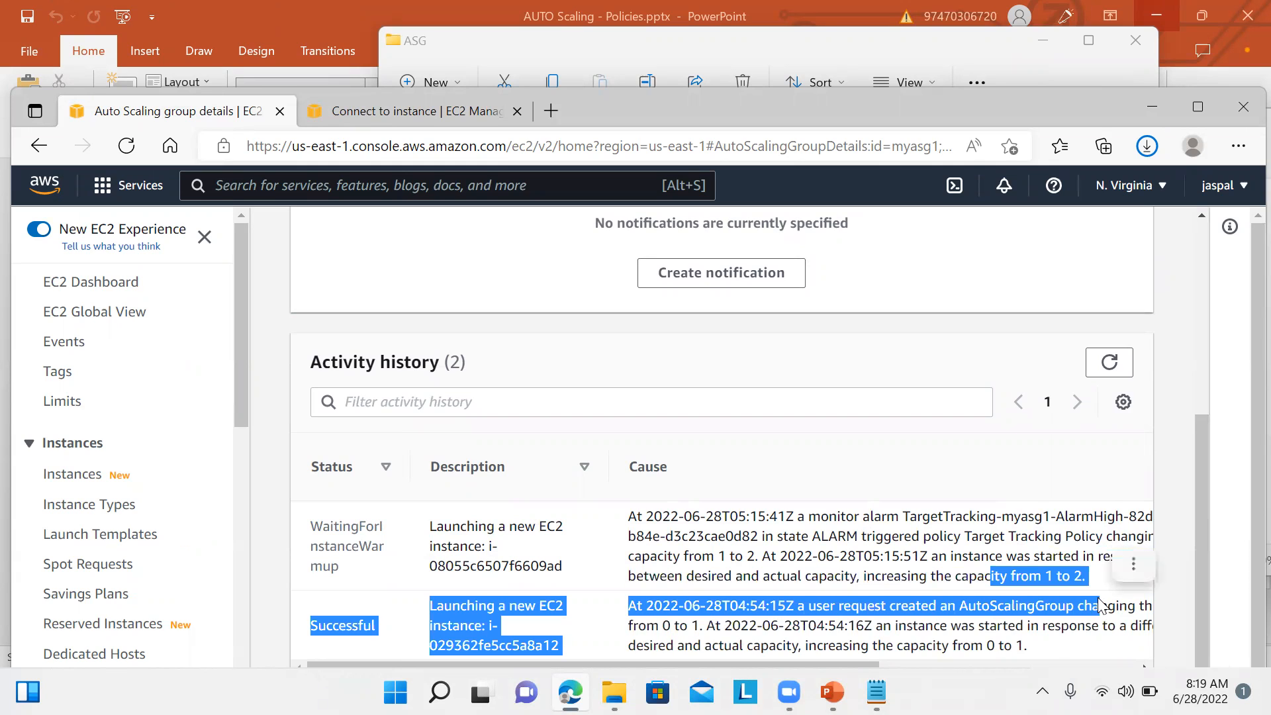
click(1082, 553)
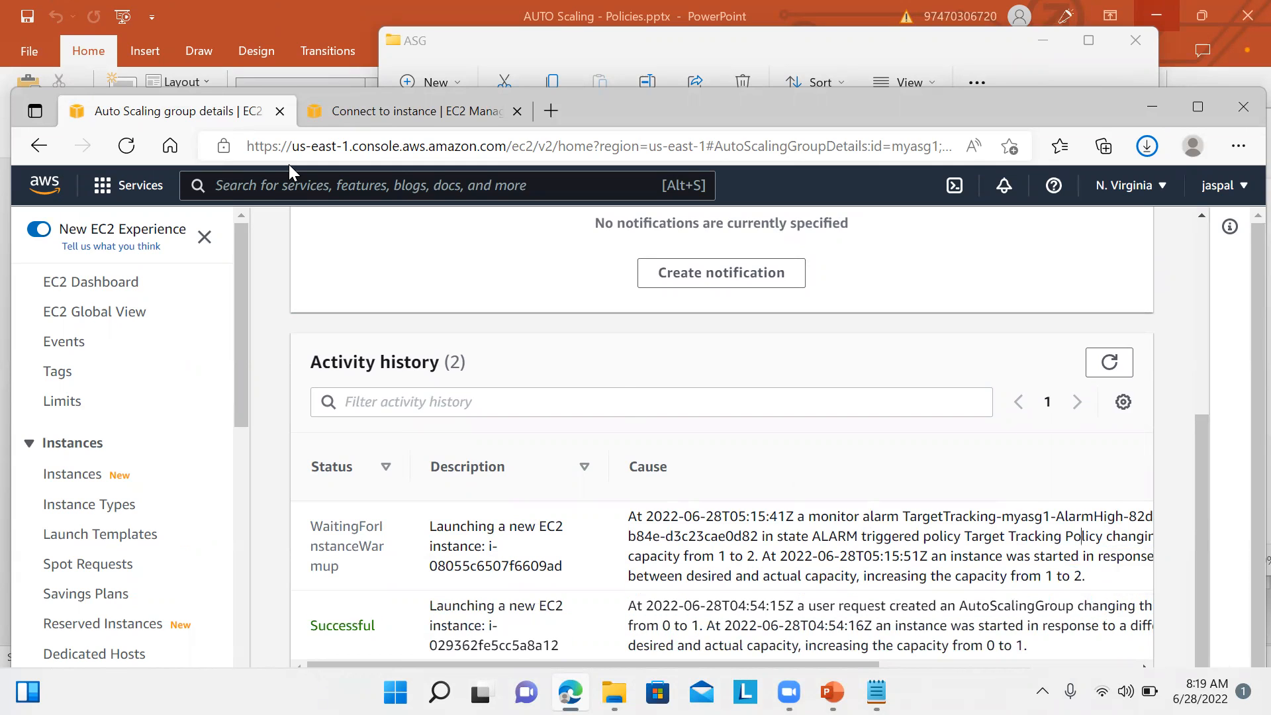
click(403, 119)
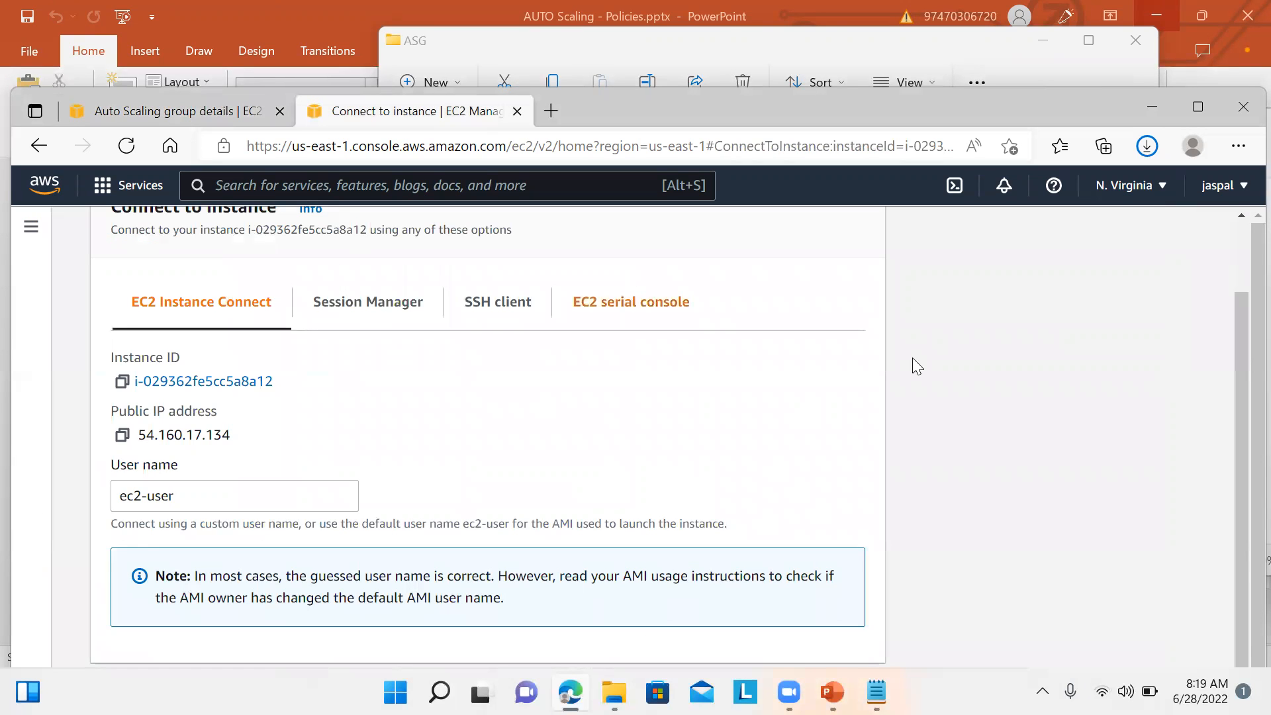
Step: List the two running instances, then return to myasg1, where i-08055c6507f6609ad awaits warm-up
click(31, 228)
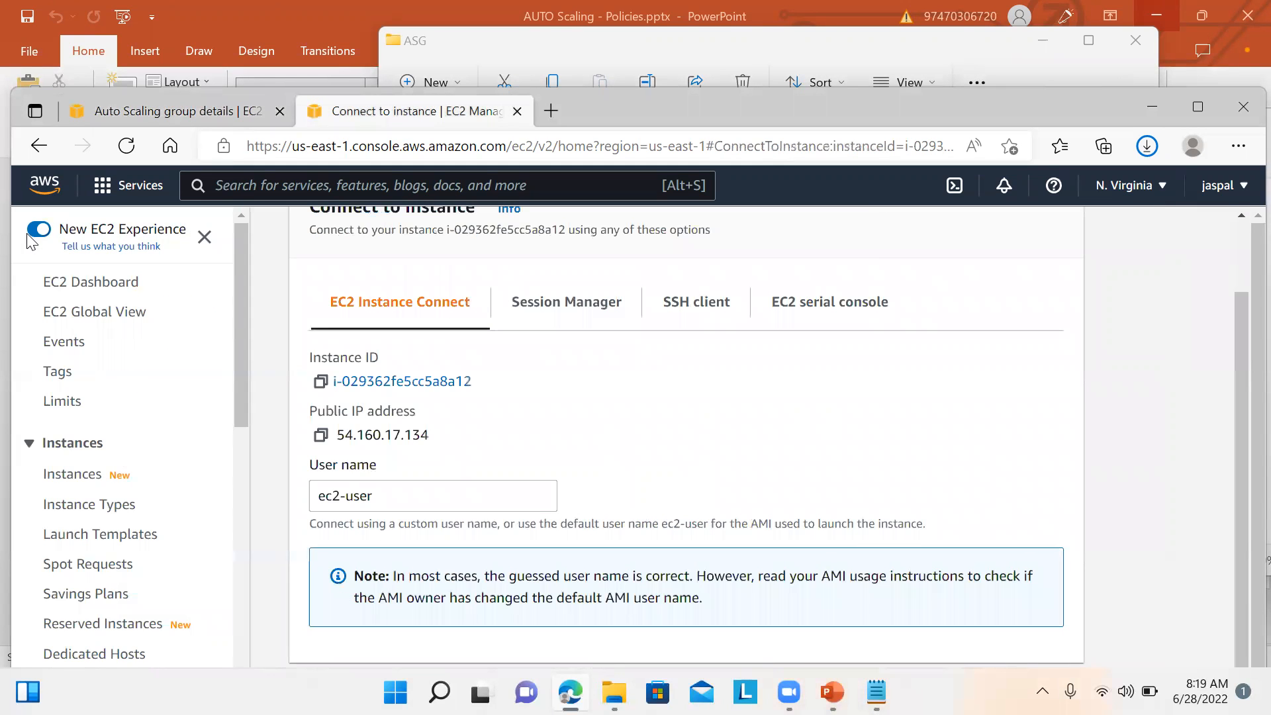
click(128, 291)
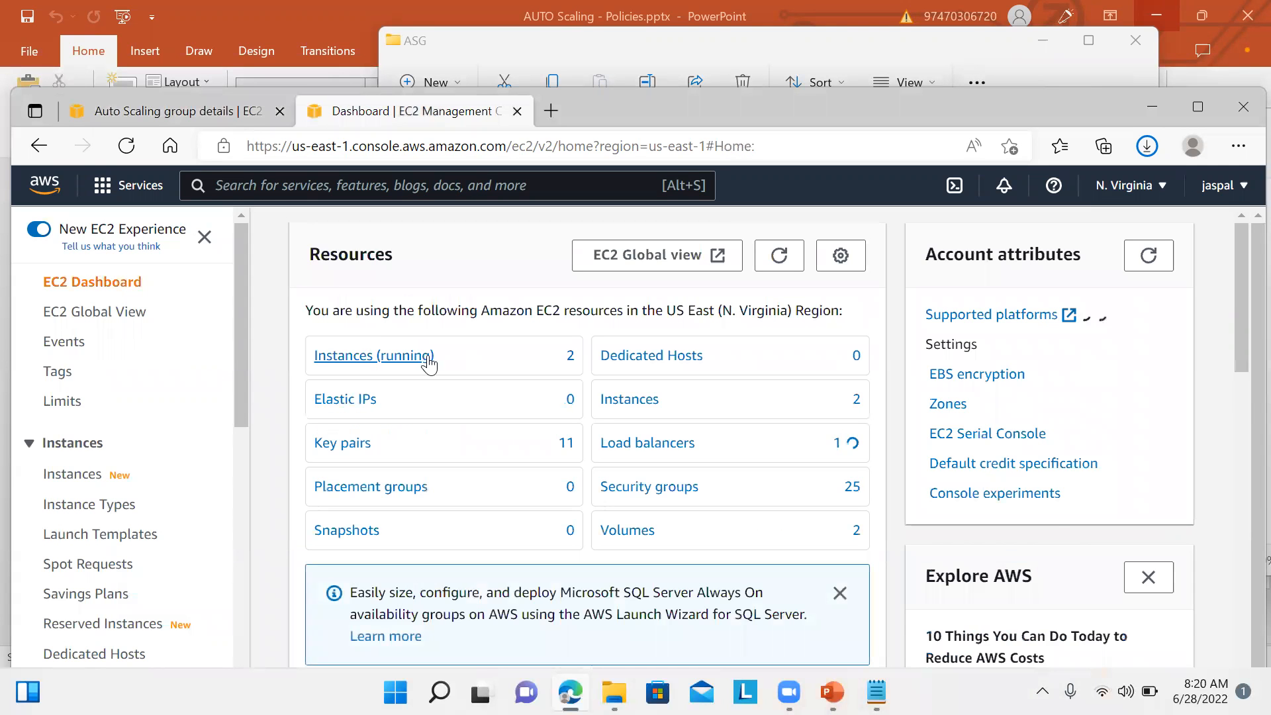
click(415, 359)
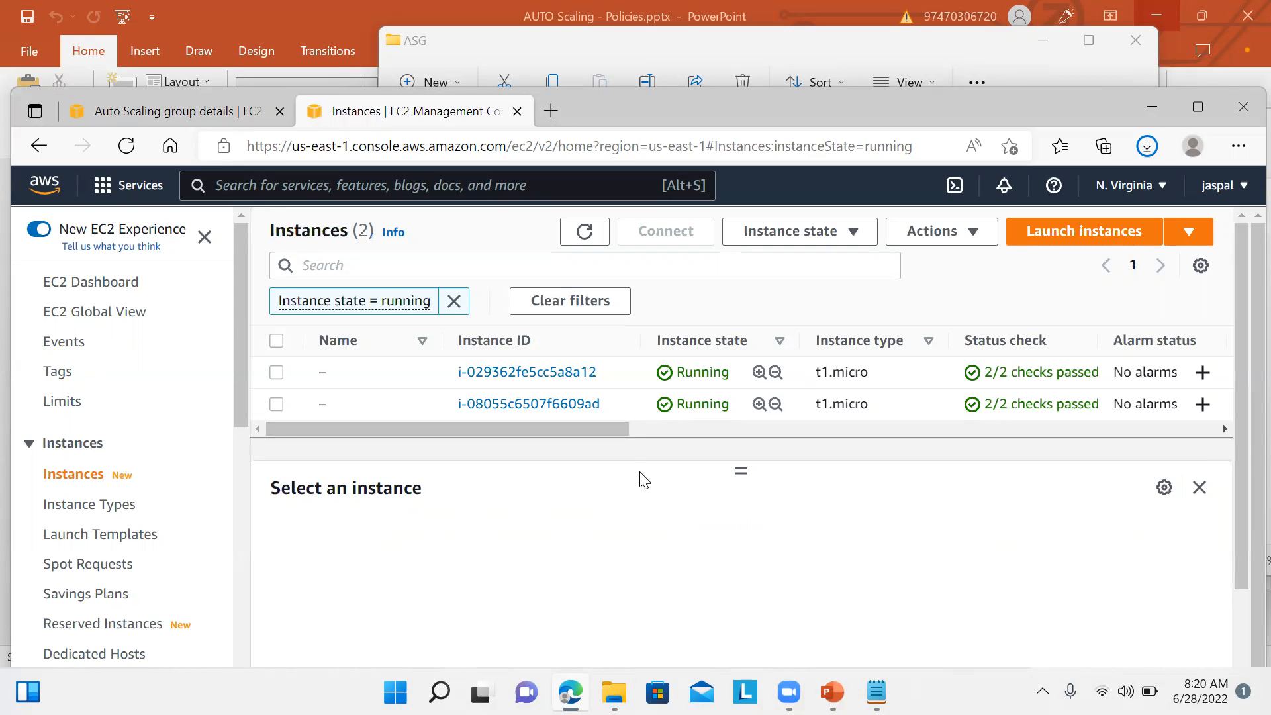
click(212, 113)
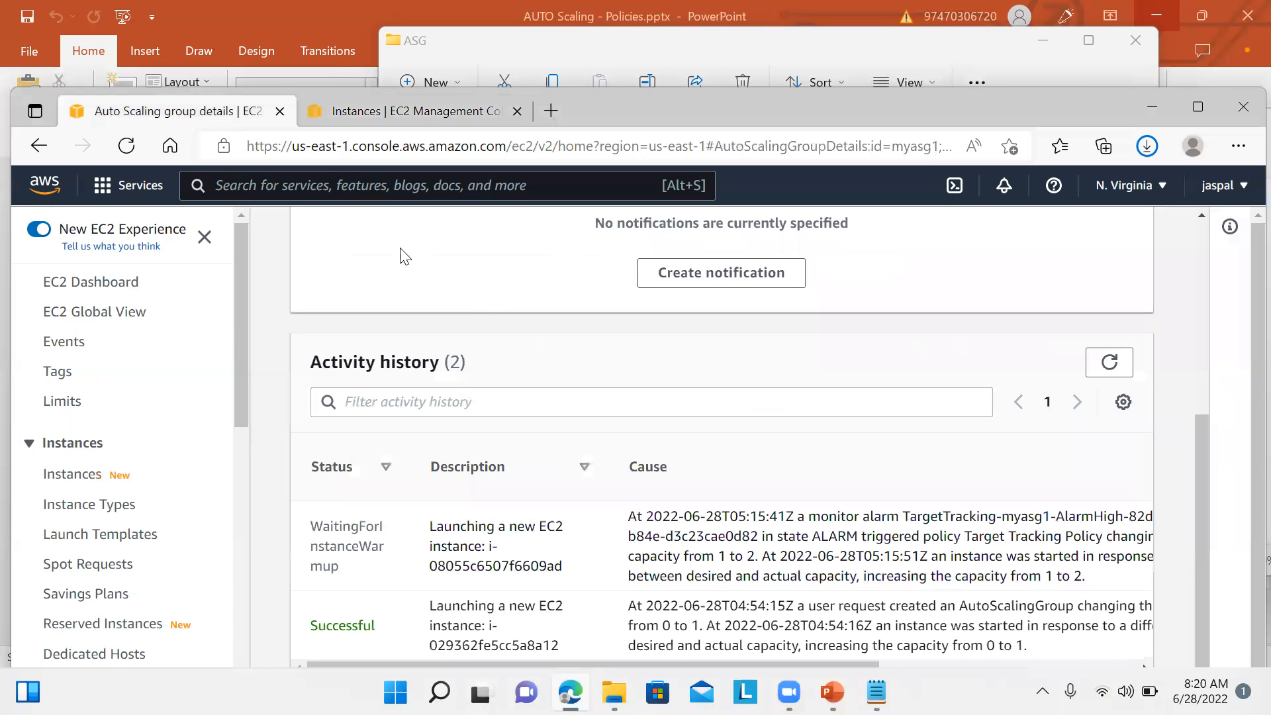
Step: Refresh myasg1's activity history and scroll through the listed launches
click(1104, 371)
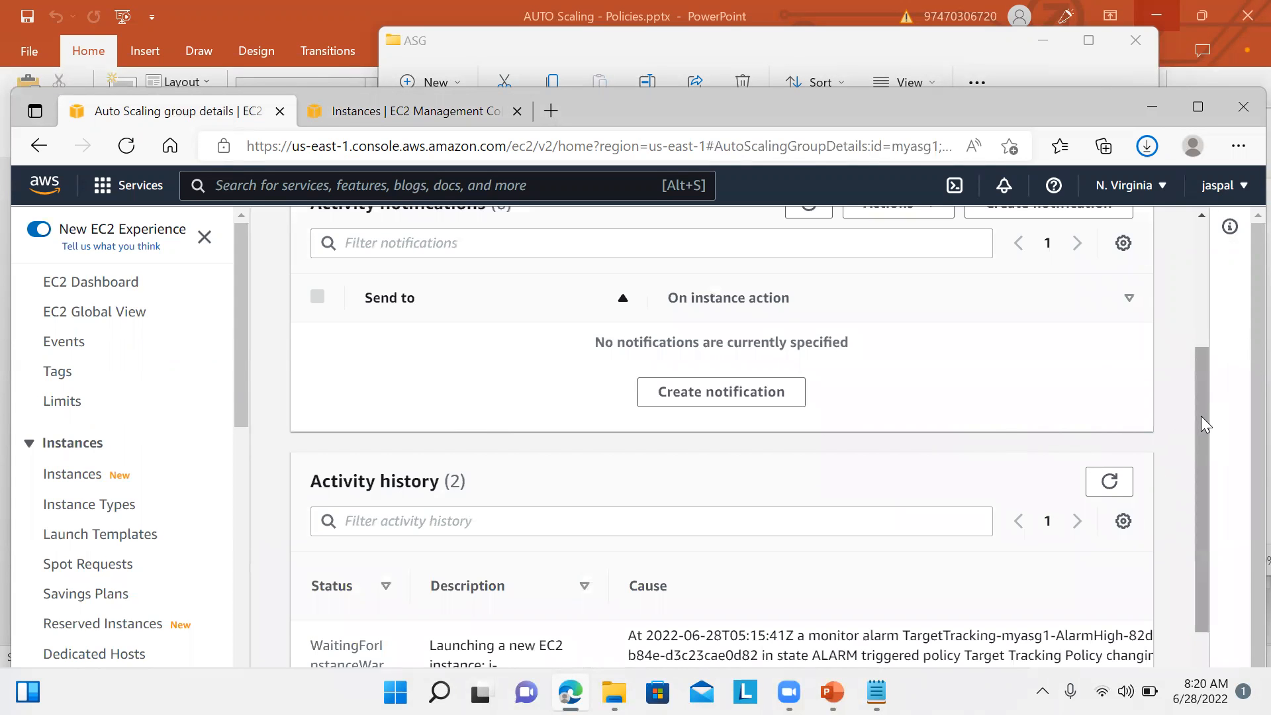
drag(1201, 422, 1180, 403)
scroll(1180, 404, down, 2)
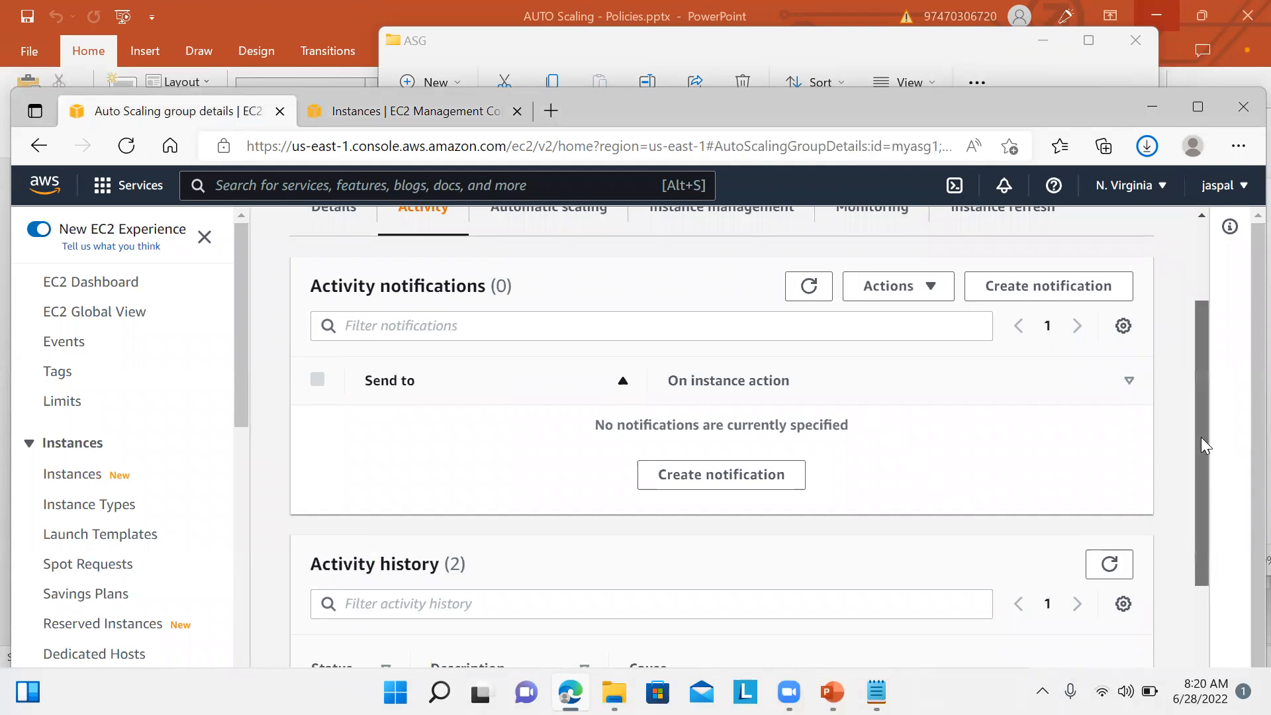
scroll(1201, 437, up, 2)
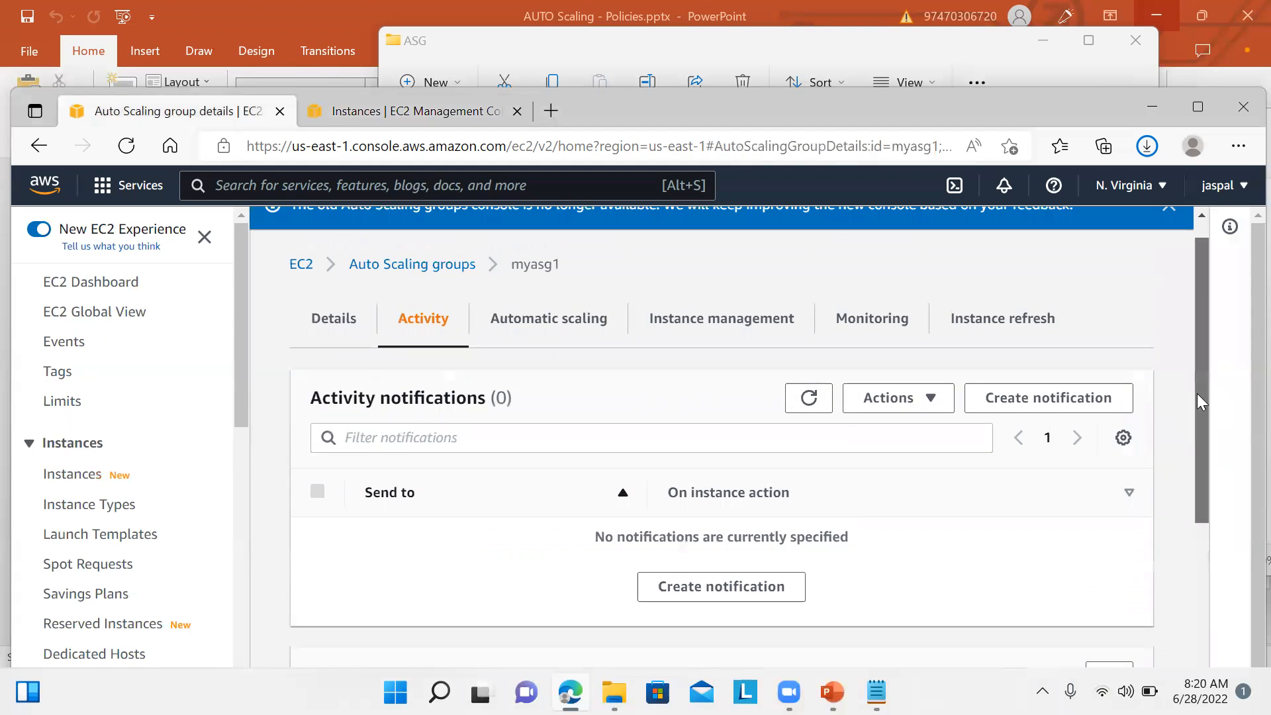
Step: Review the target-tracking policy's CPU target of 50, capacity action and warm-up, then view running instances
click(591, 337)
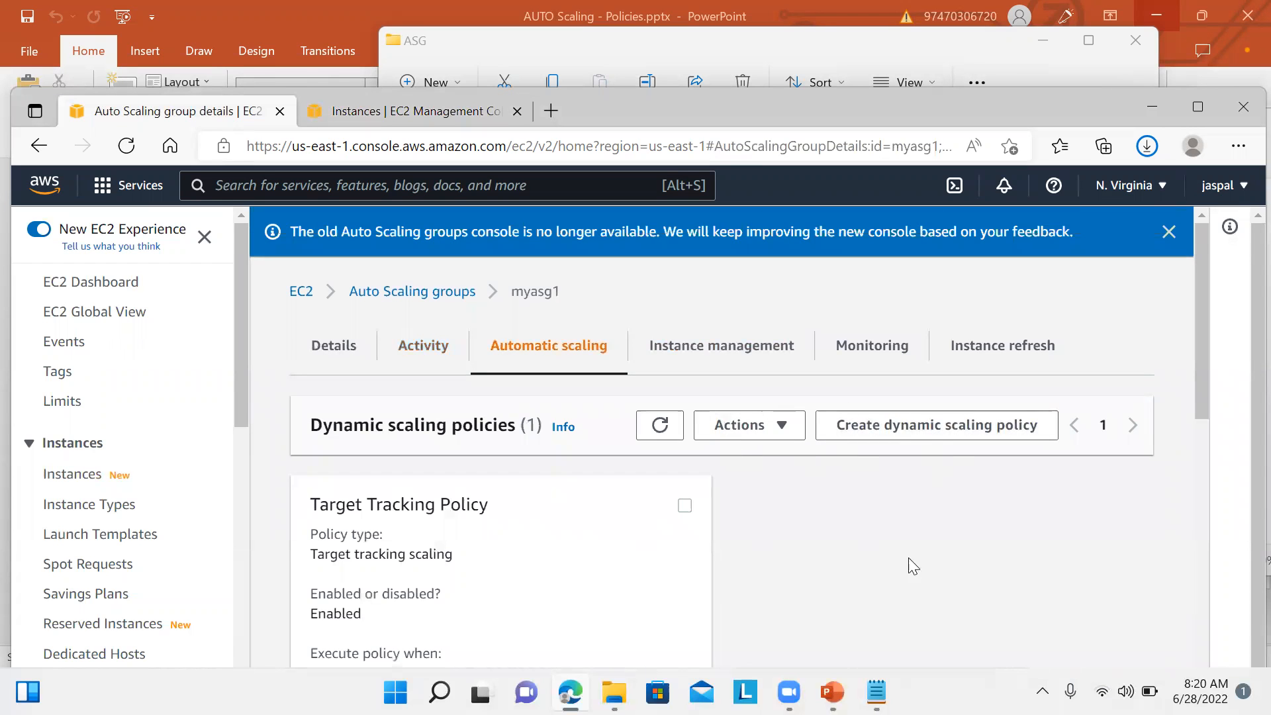
drag(1201, 393, 1209, 481)
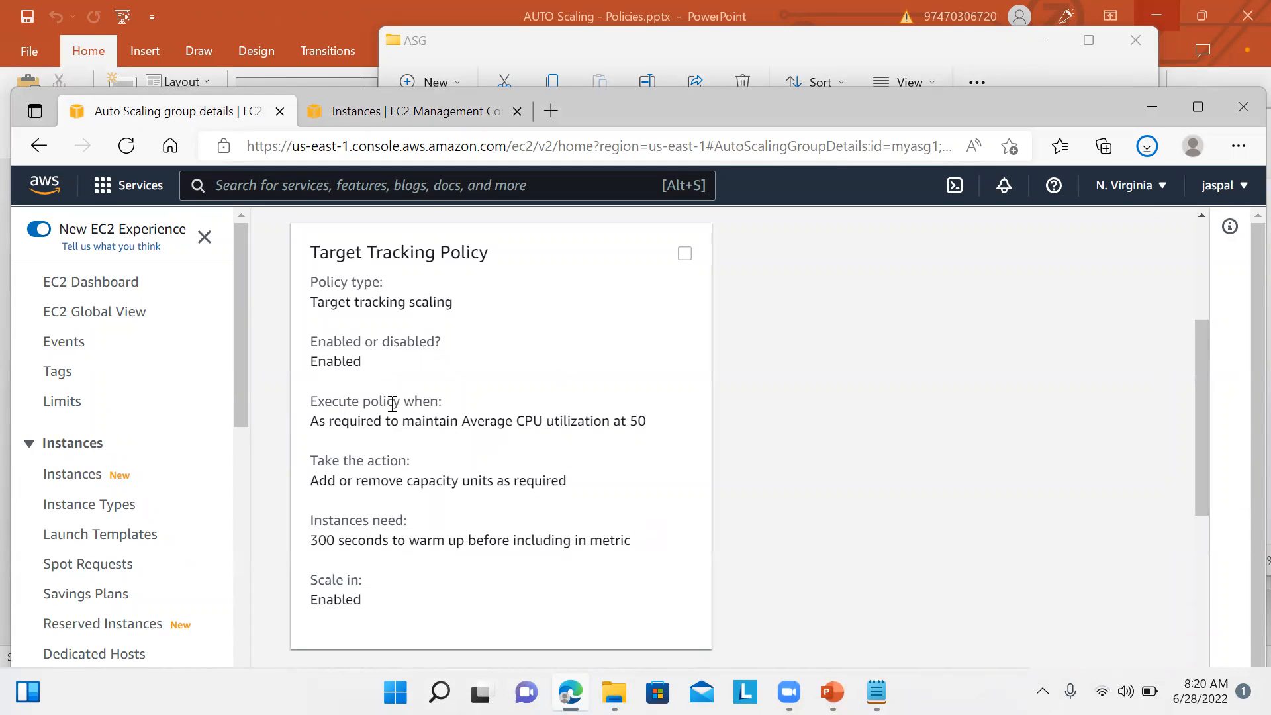
drag(331, 417, 654, 437)
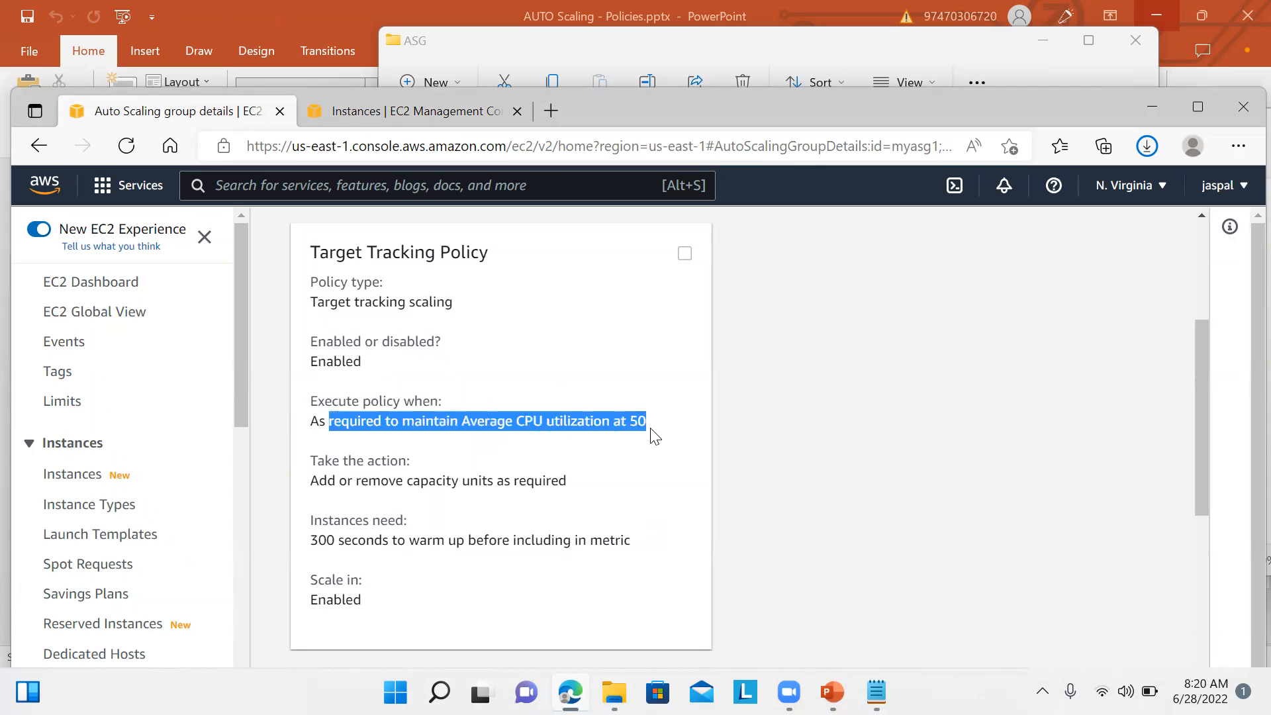
click(654, 468)
drag(311, 480, 581, 502)
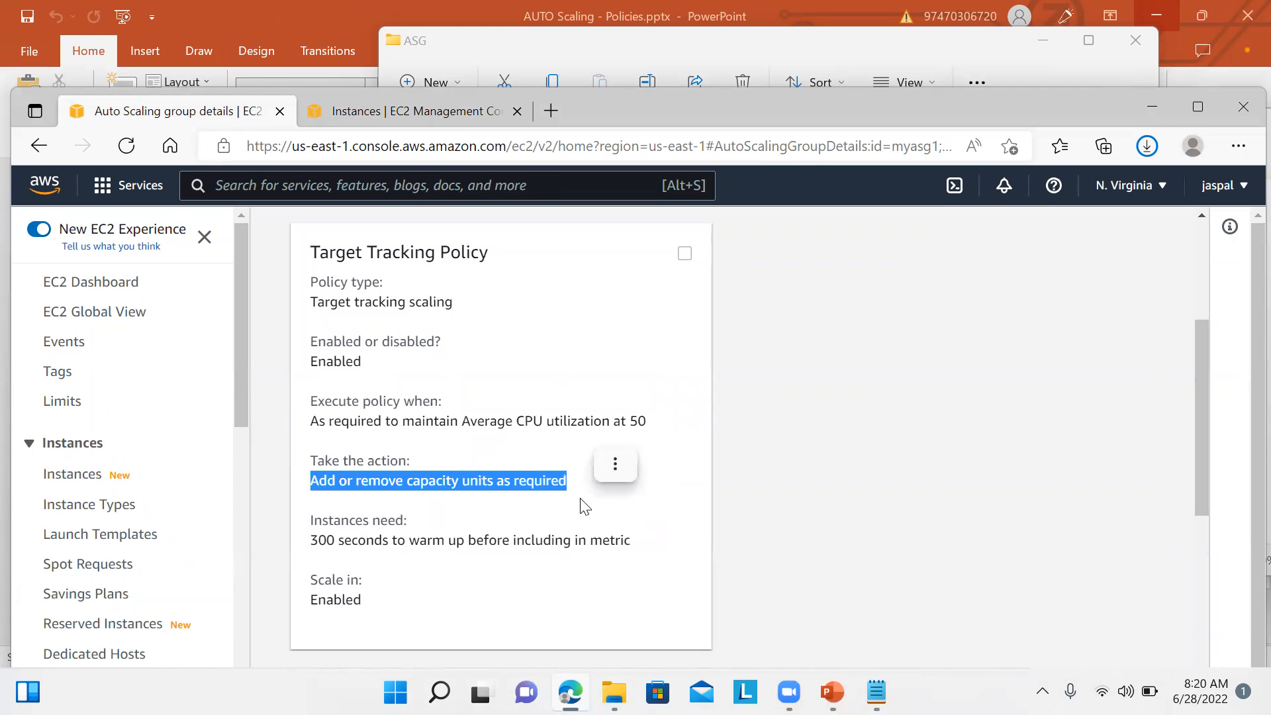
drag(361, 542, 519, 570)
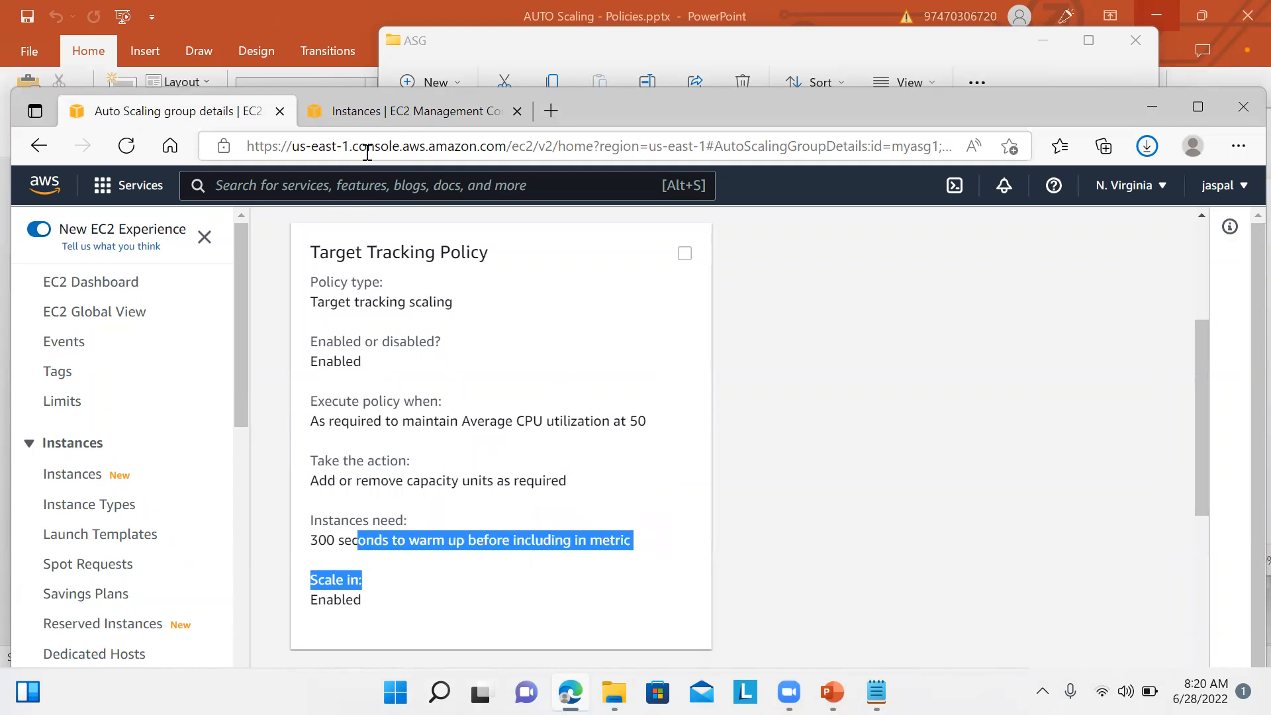
click(377, 119)
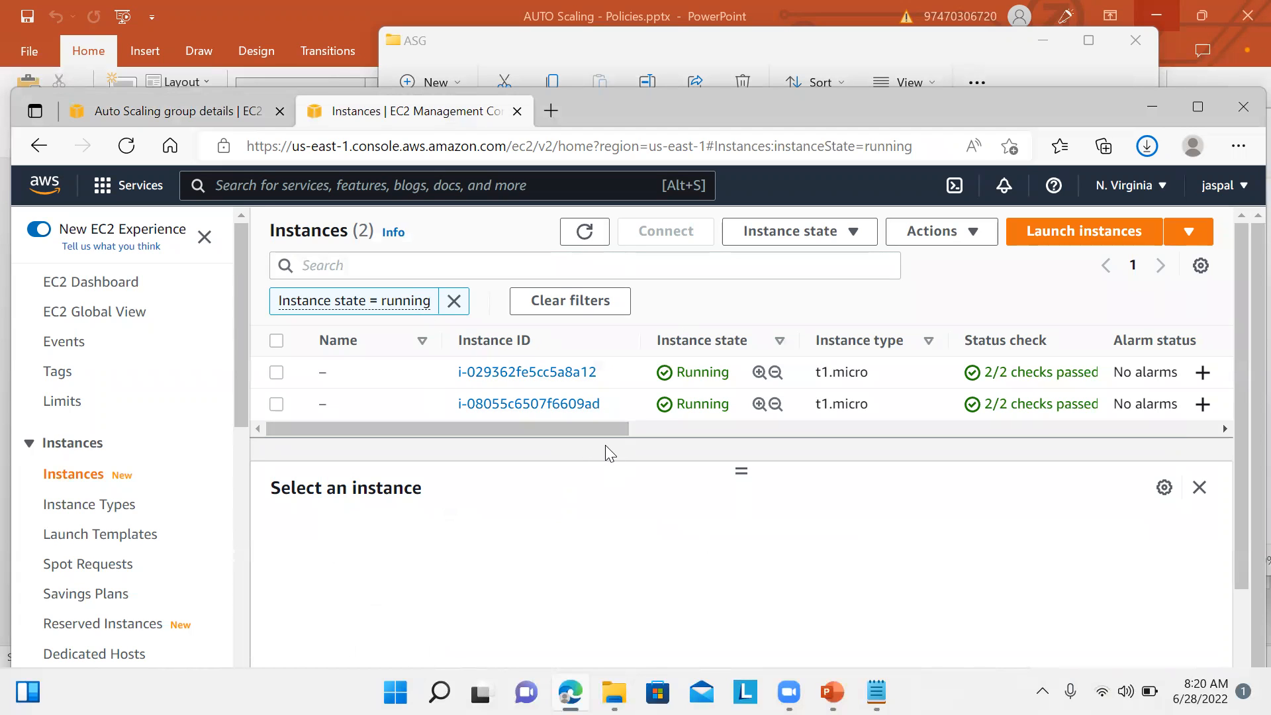
Step: Compare the instances in us-east-1a and us-east-1b with myasg1's policy, ending on the policy
click(199, 115)
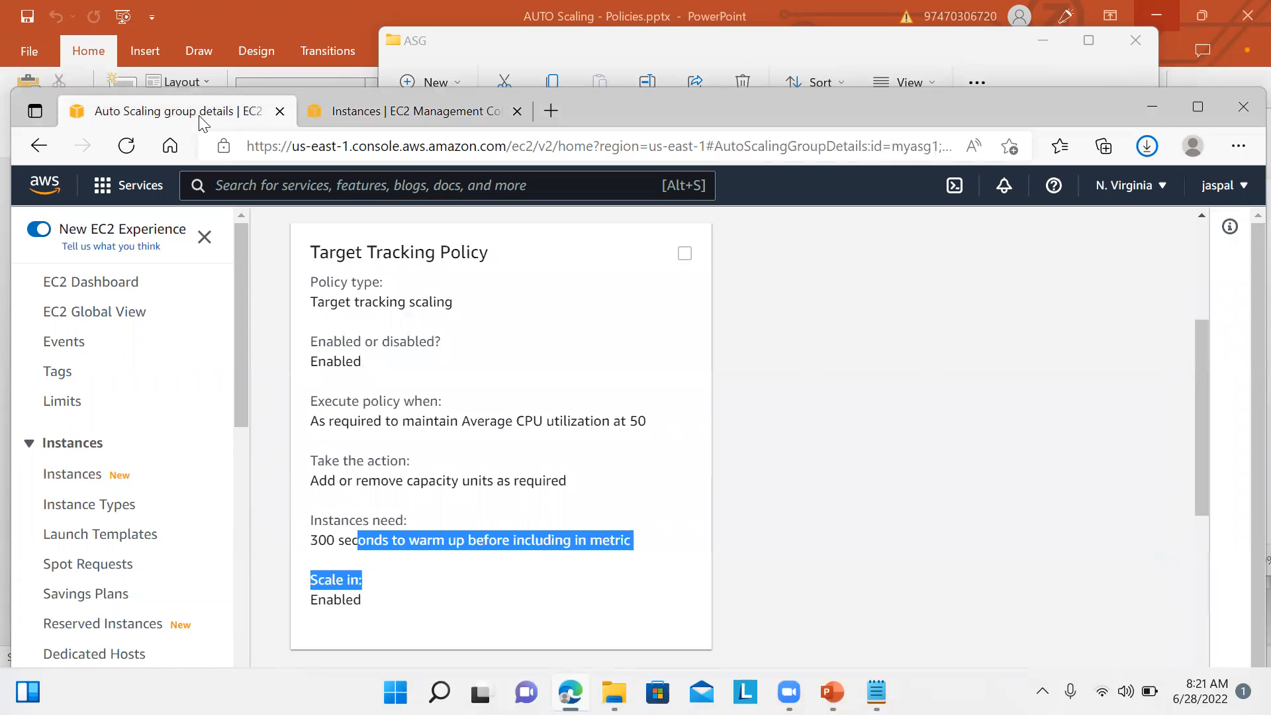
click(406, 117)
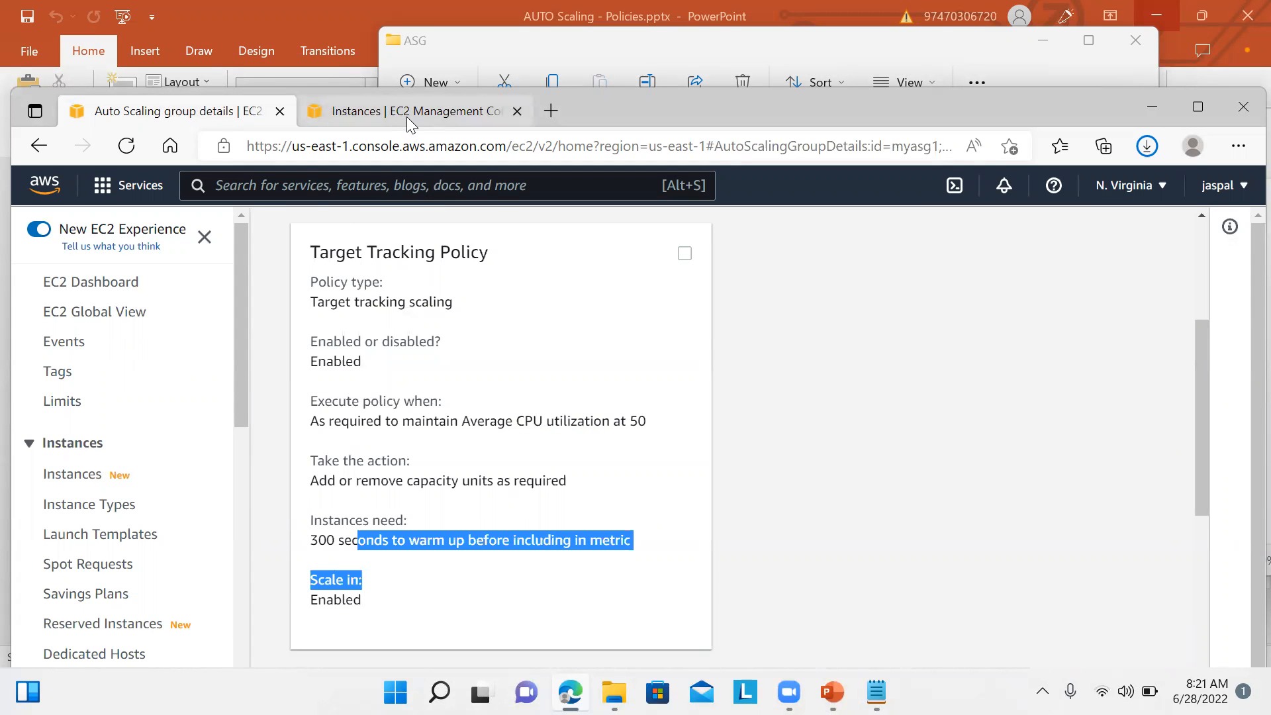
drag(602, 425, 482, 500)
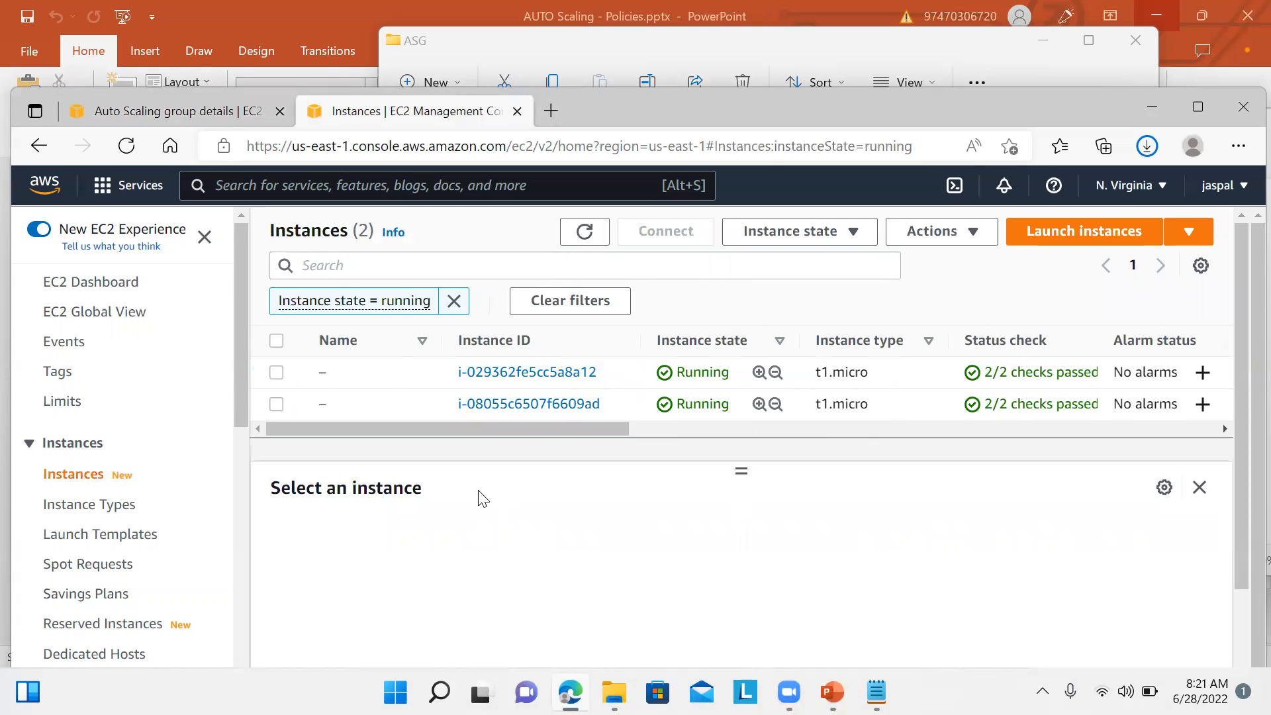
click(166, 113)
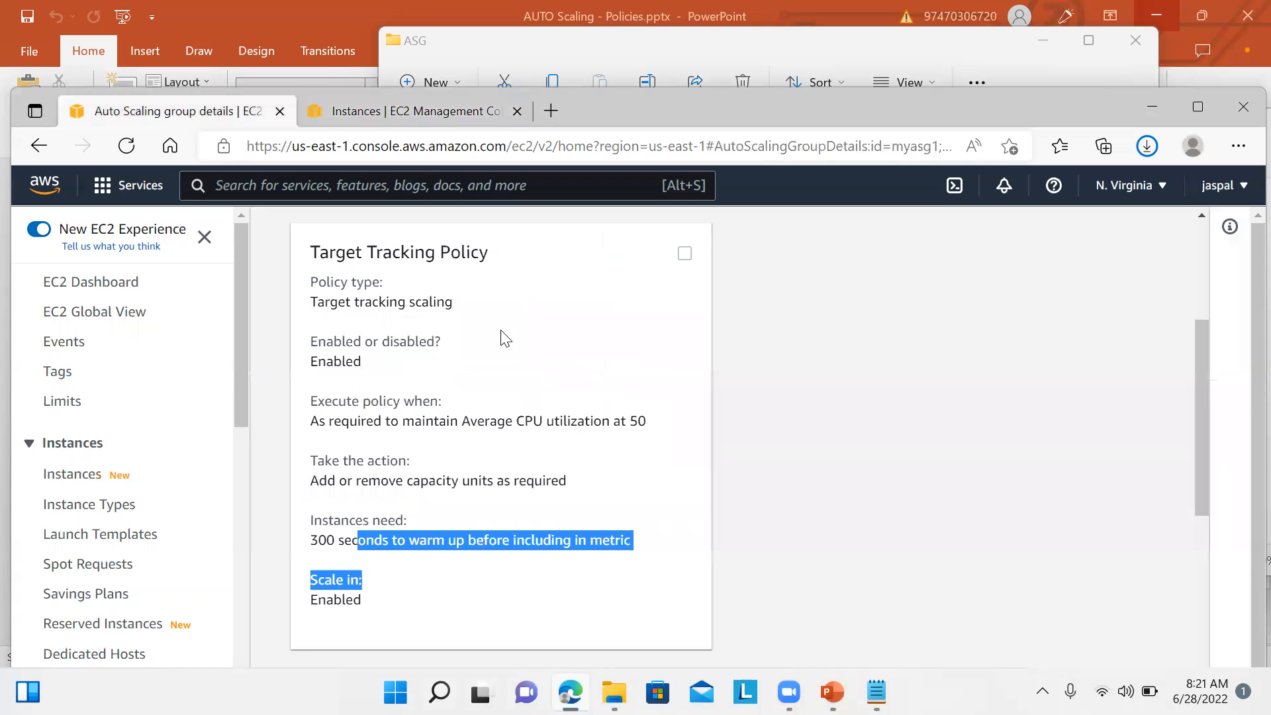
Step: Show myasg1's Activity view and refresh its history, which still lists two launches
drag(1204, 495, 1198, 381)
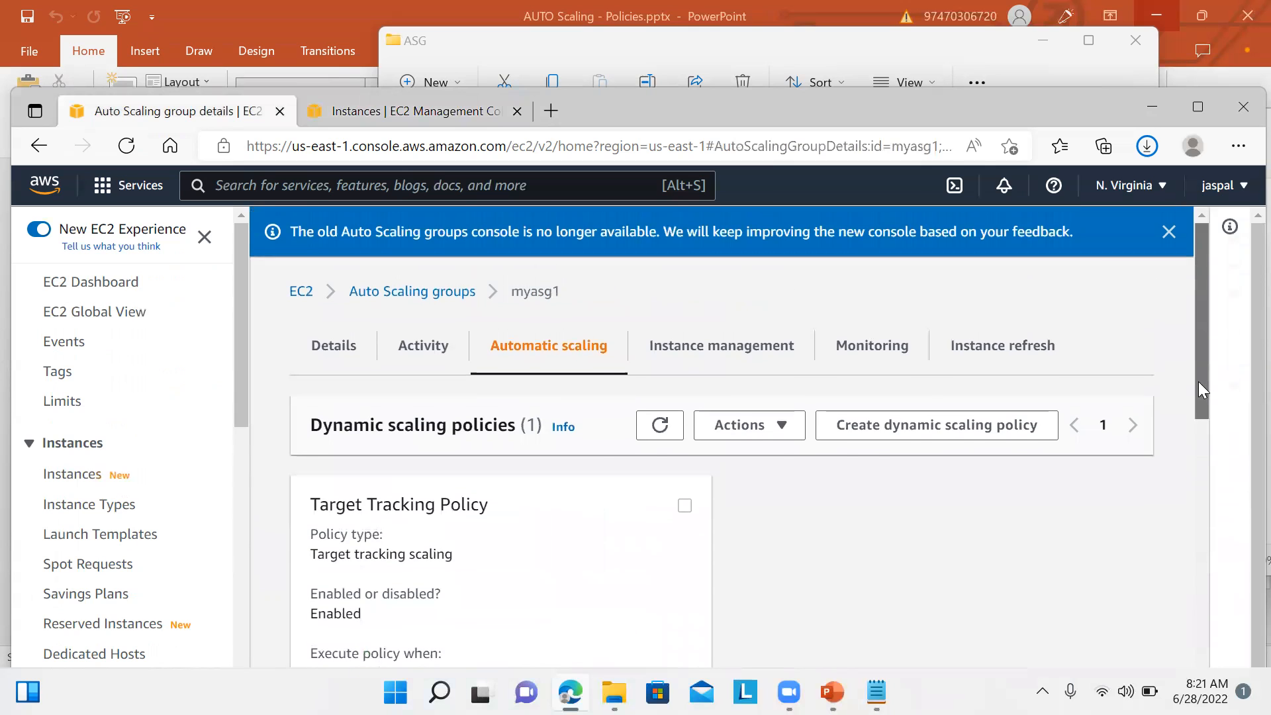
click(431, 356)
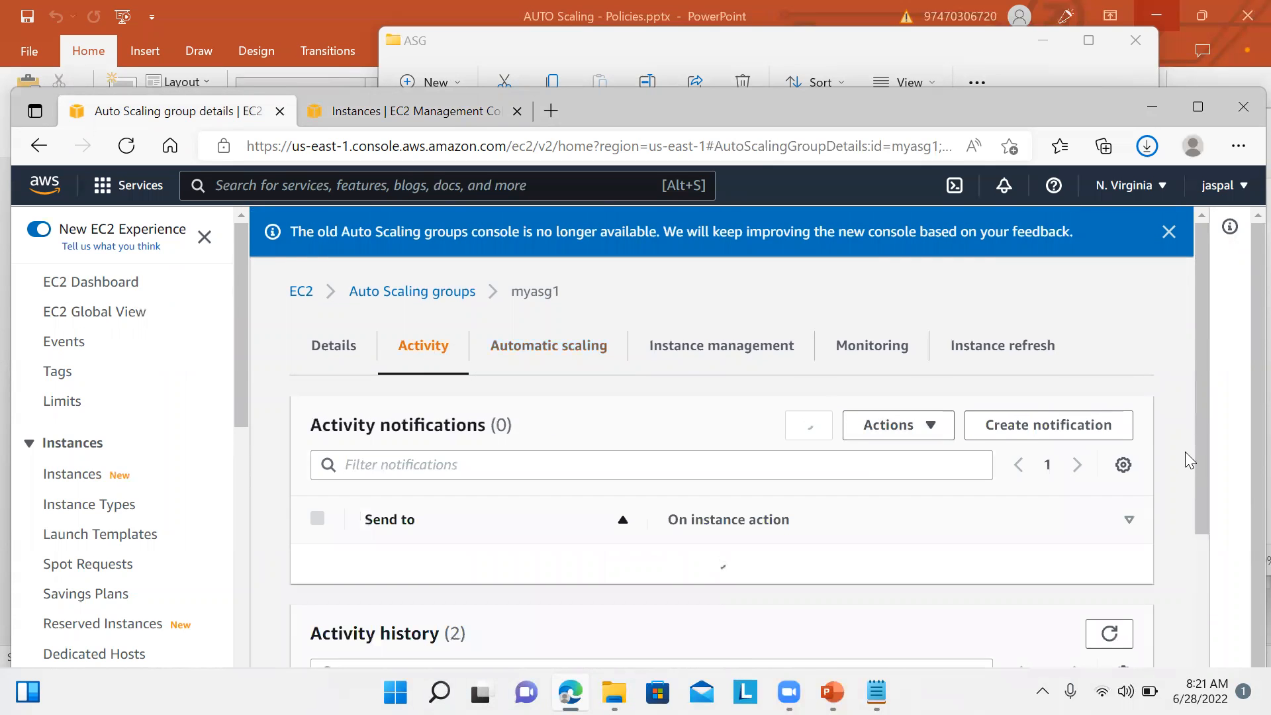
drag(1201, 410, 1209, 611)
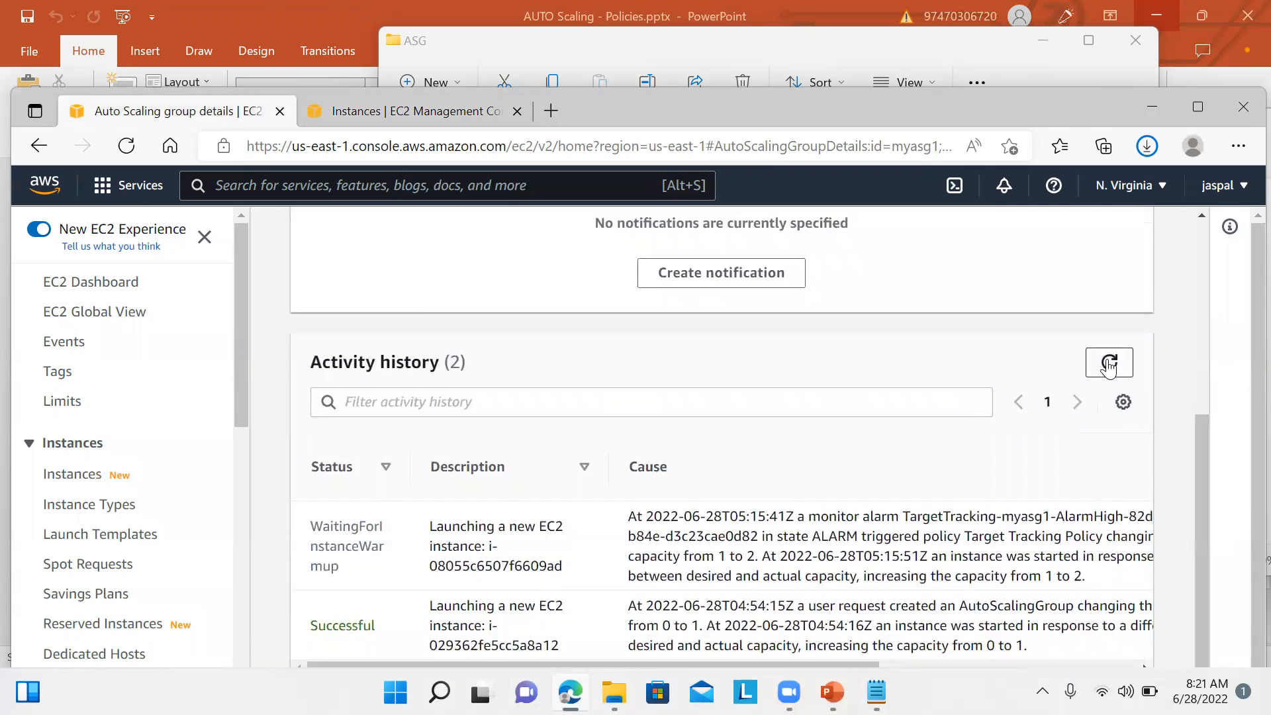
click(1109, 363)
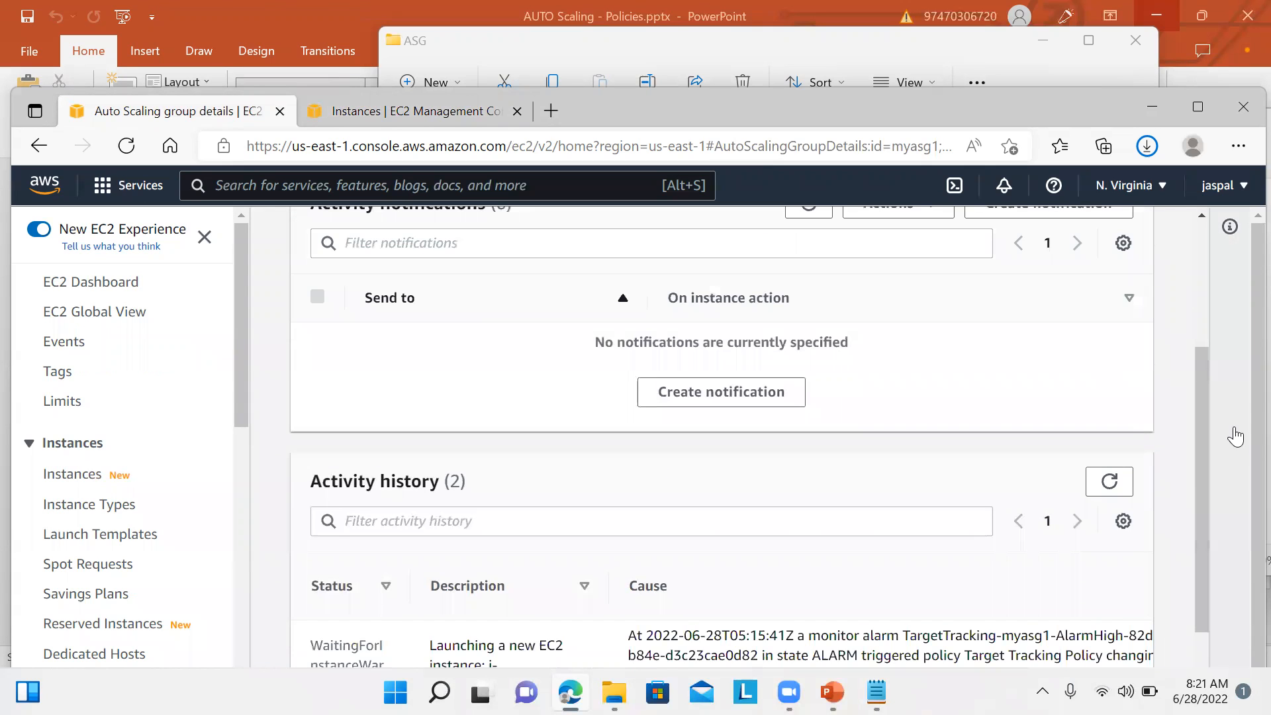
drag(1203, 439, 1202, 602)
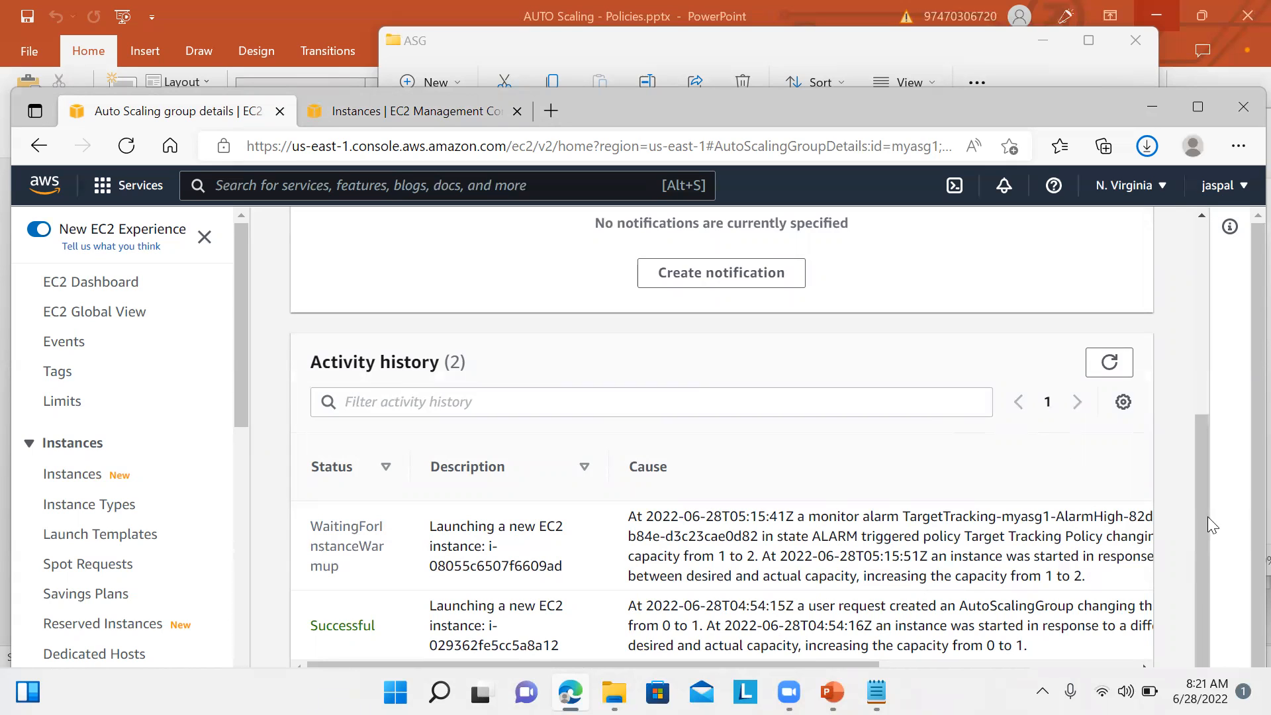
drag(1198, 529, 1160, 203)
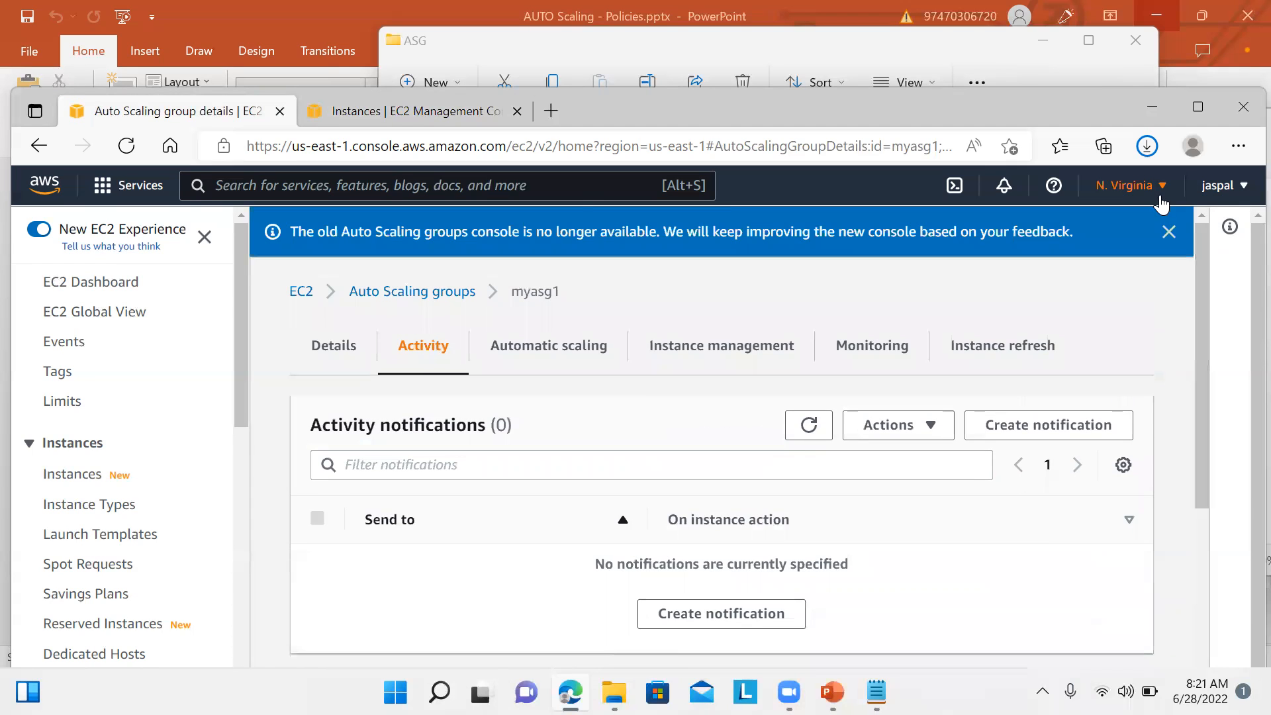
Step: Return to the EC2 dashboard and inspect the running instances list
click(125, 283)
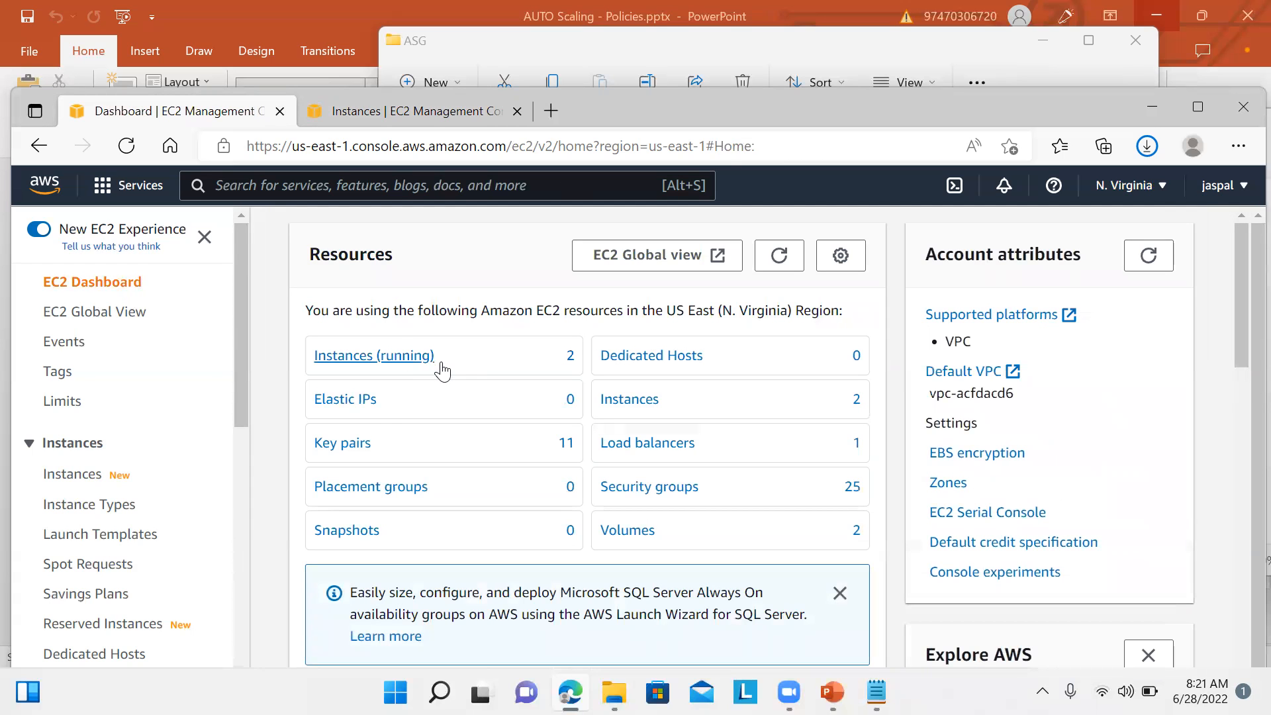
click(424, 368)
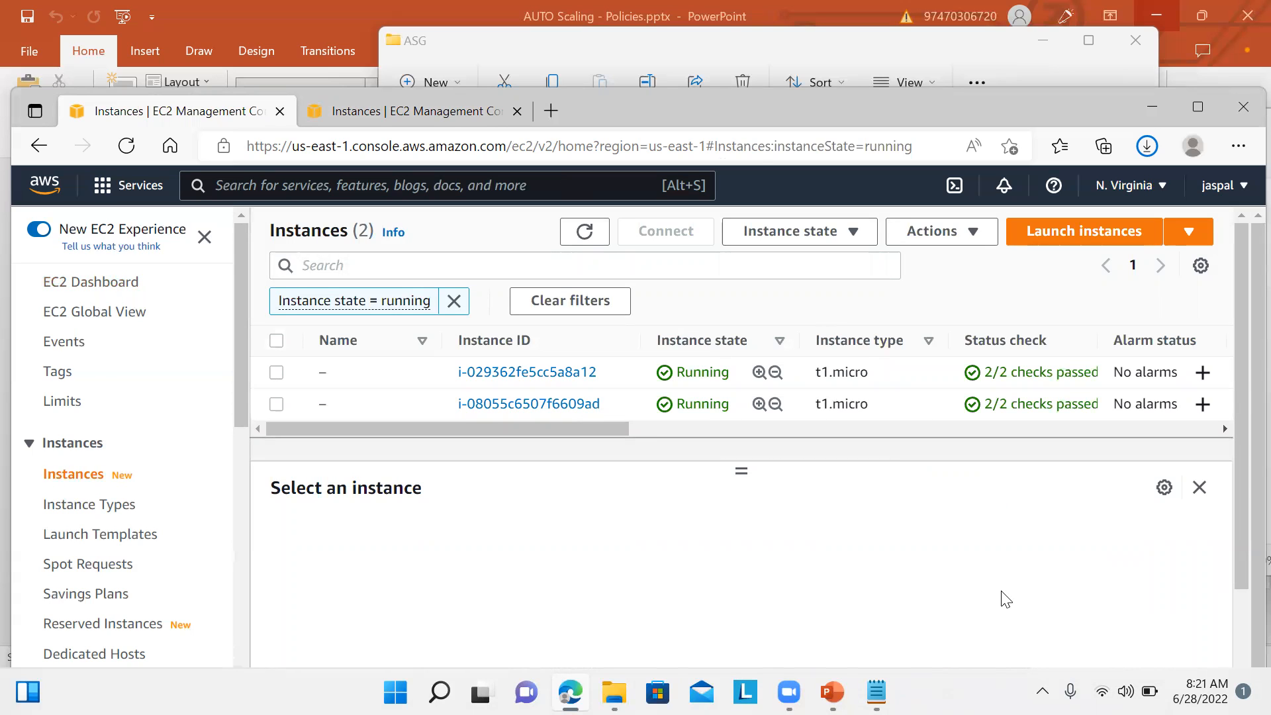
drag(243, 400, 244, 588)
drag(245, 588, 250, 659)
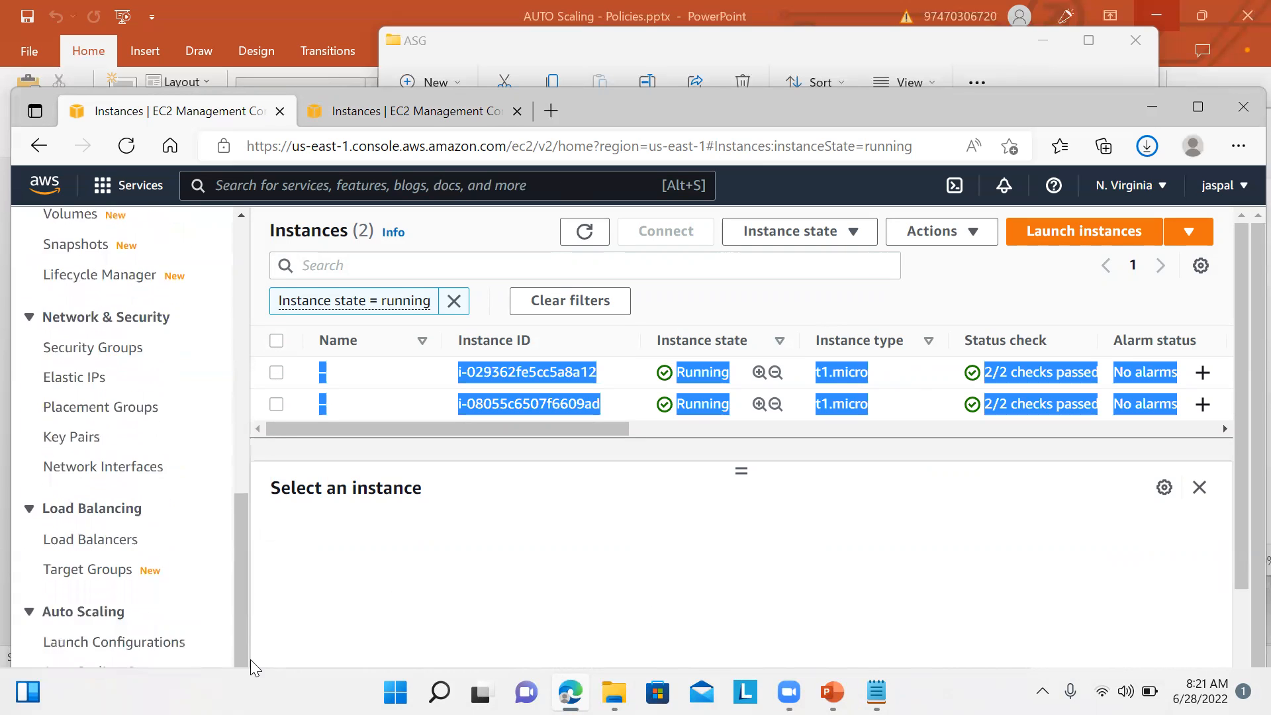
click(335, 590)
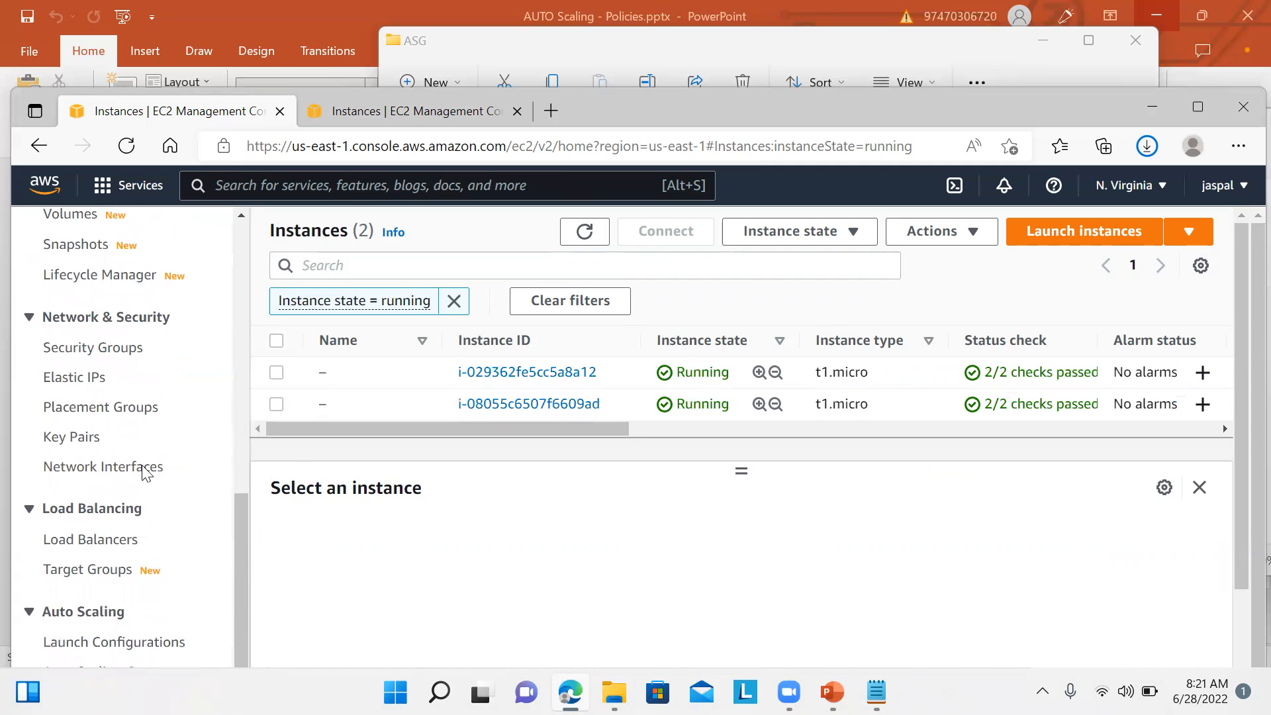
Step: Go to the Auto Scaling Groups list showing myasg1 with 2 instances, desired capacity 2
drag(237, 508, 247, 596)
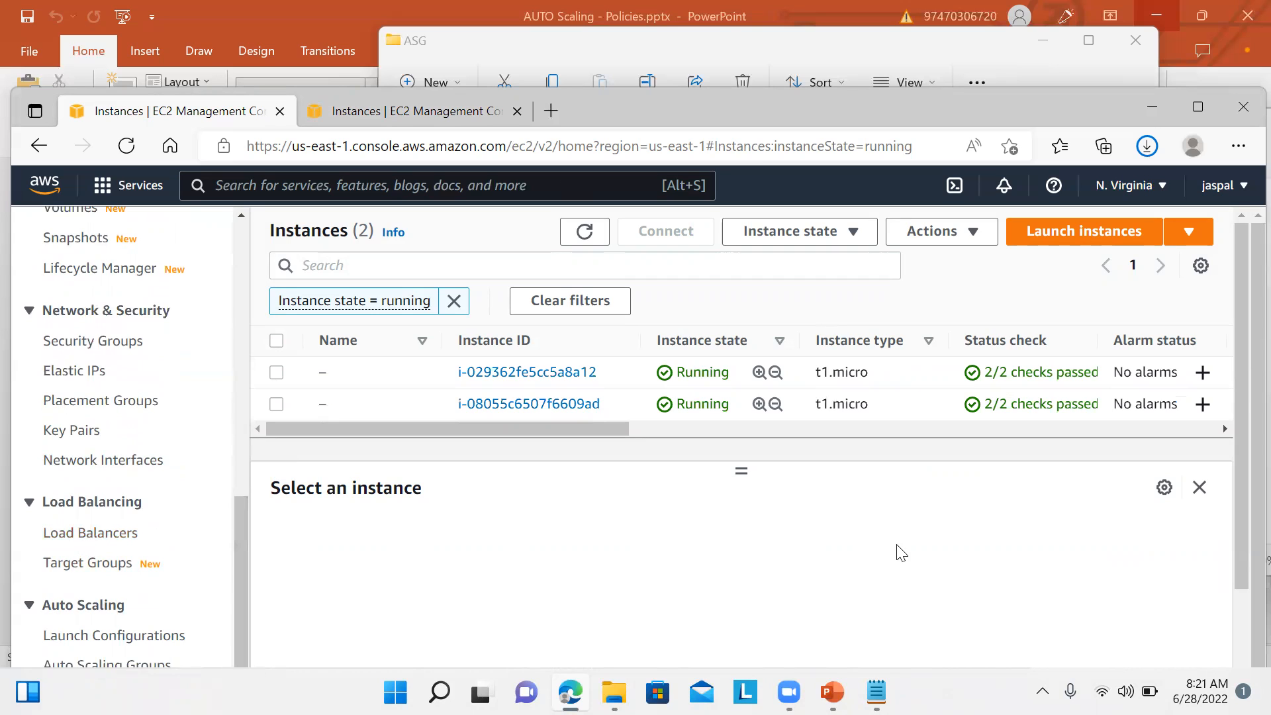
drag(1240, 548, 1238, 662)
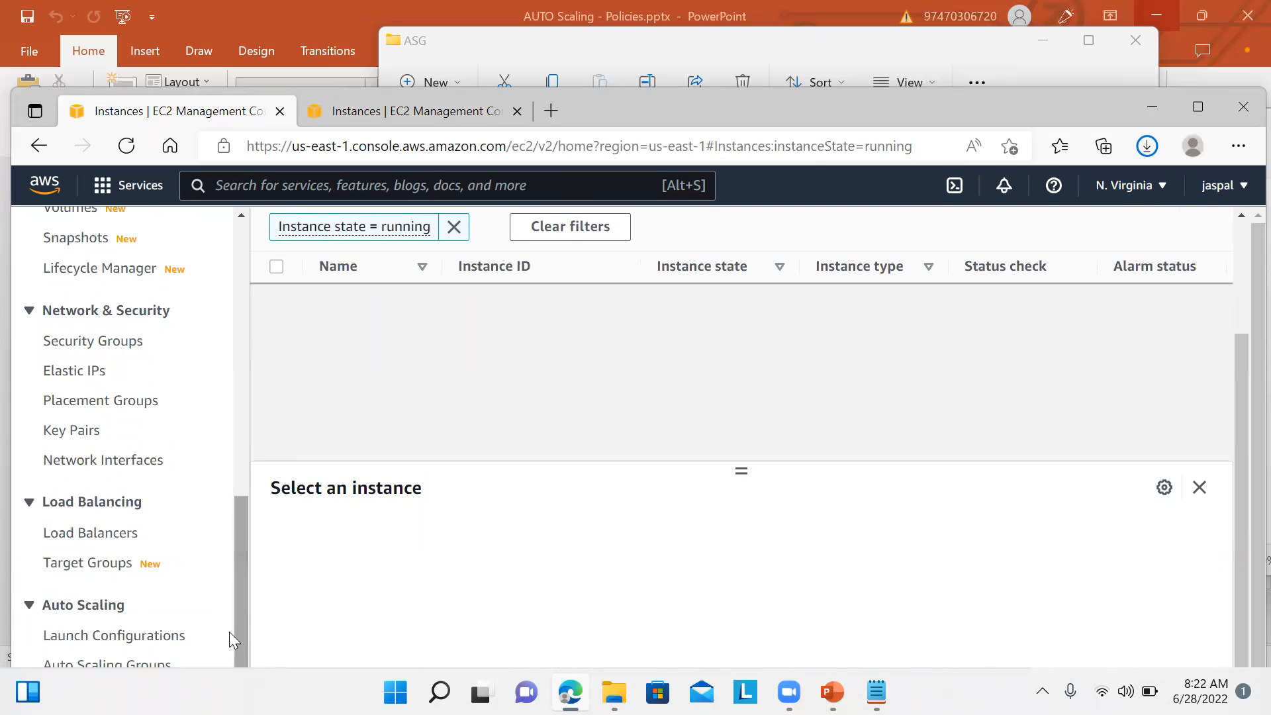
click(159, 665)
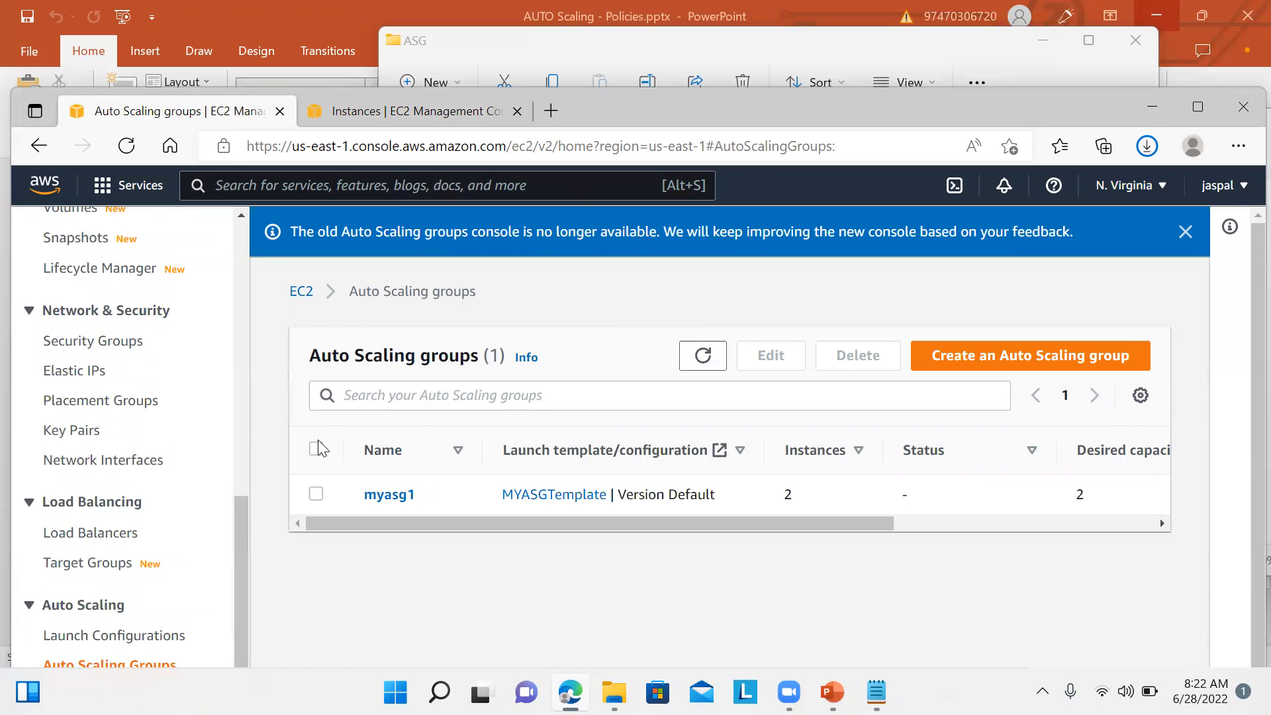
Step: Select myasg1 and resize the panes to enlarge its details panel
click(567, 505)
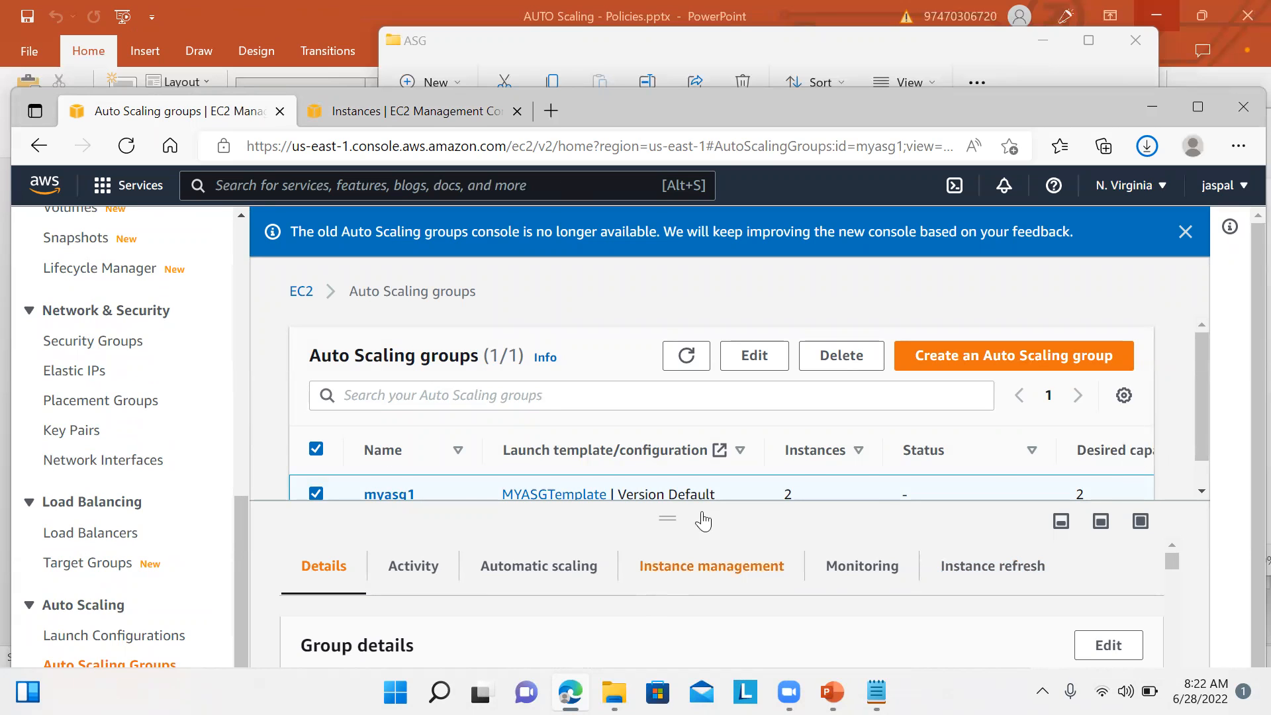
drag(1201, 418, 1201, 470)
drag(1251, 411, 1251, 609)
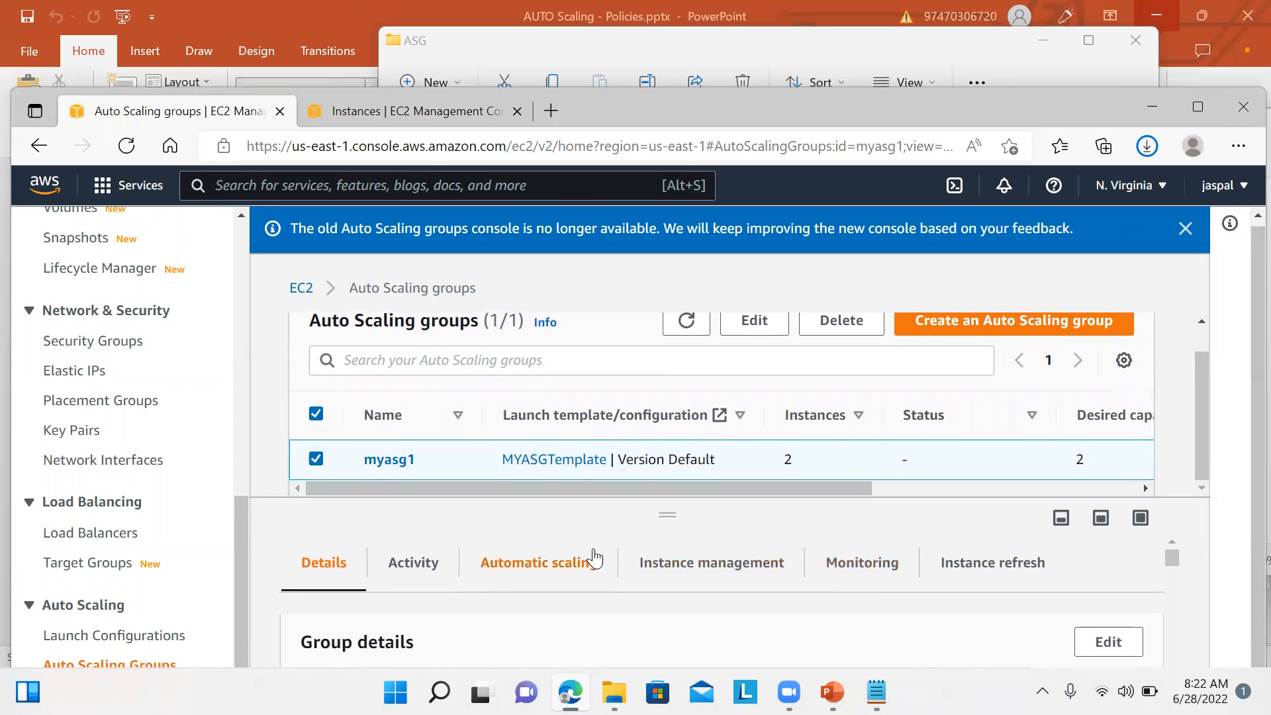
drag(664, 497, 681, 331)
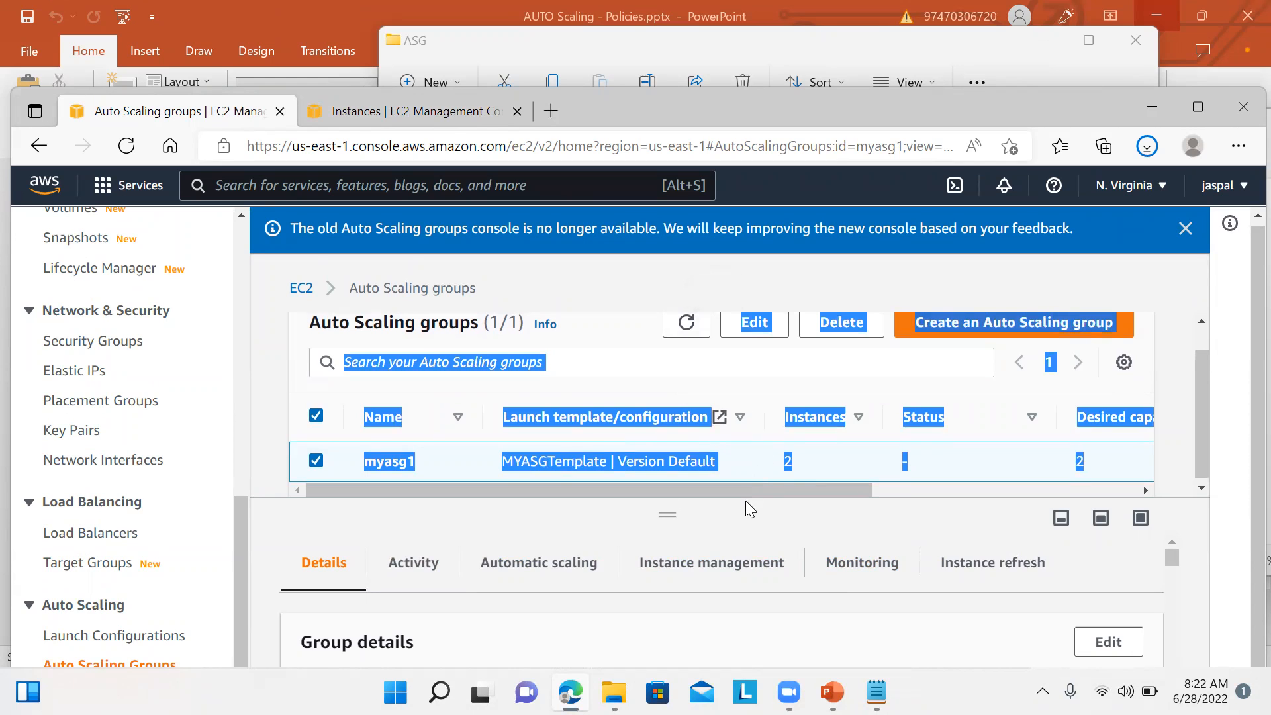
drag(744, 503, 953, 547)
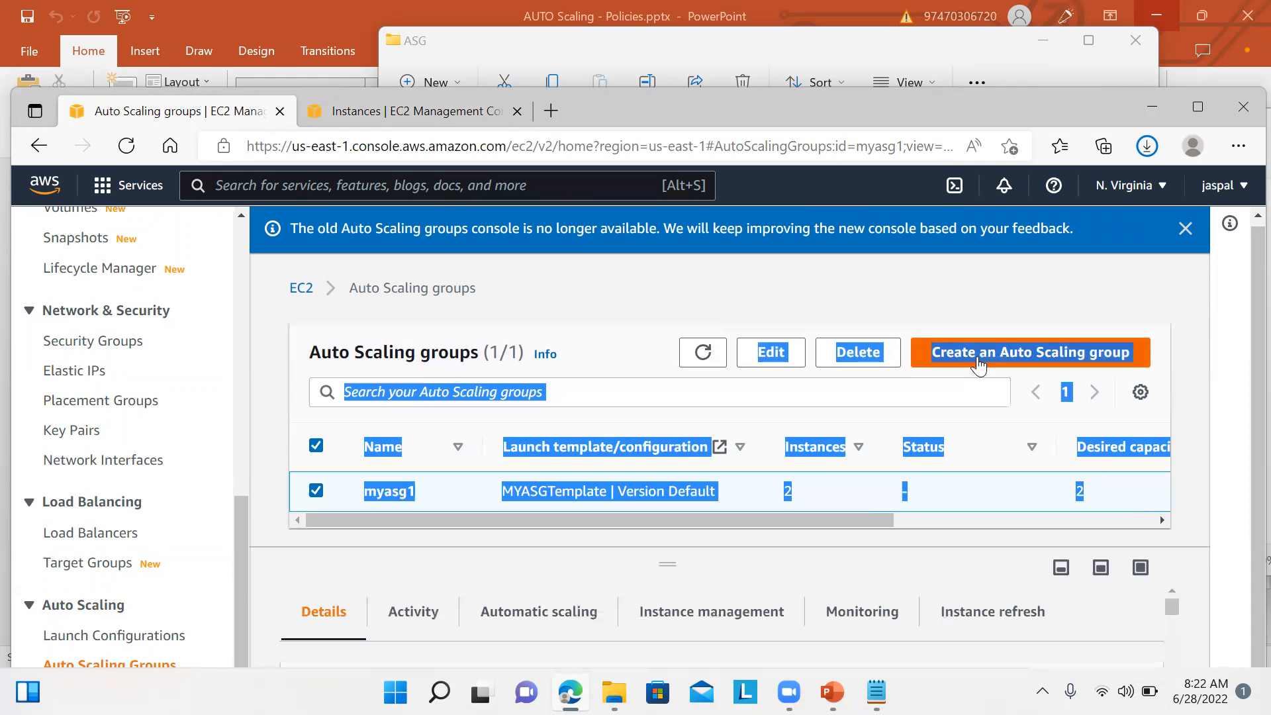
click(1235, 376)
click(1235, 376)
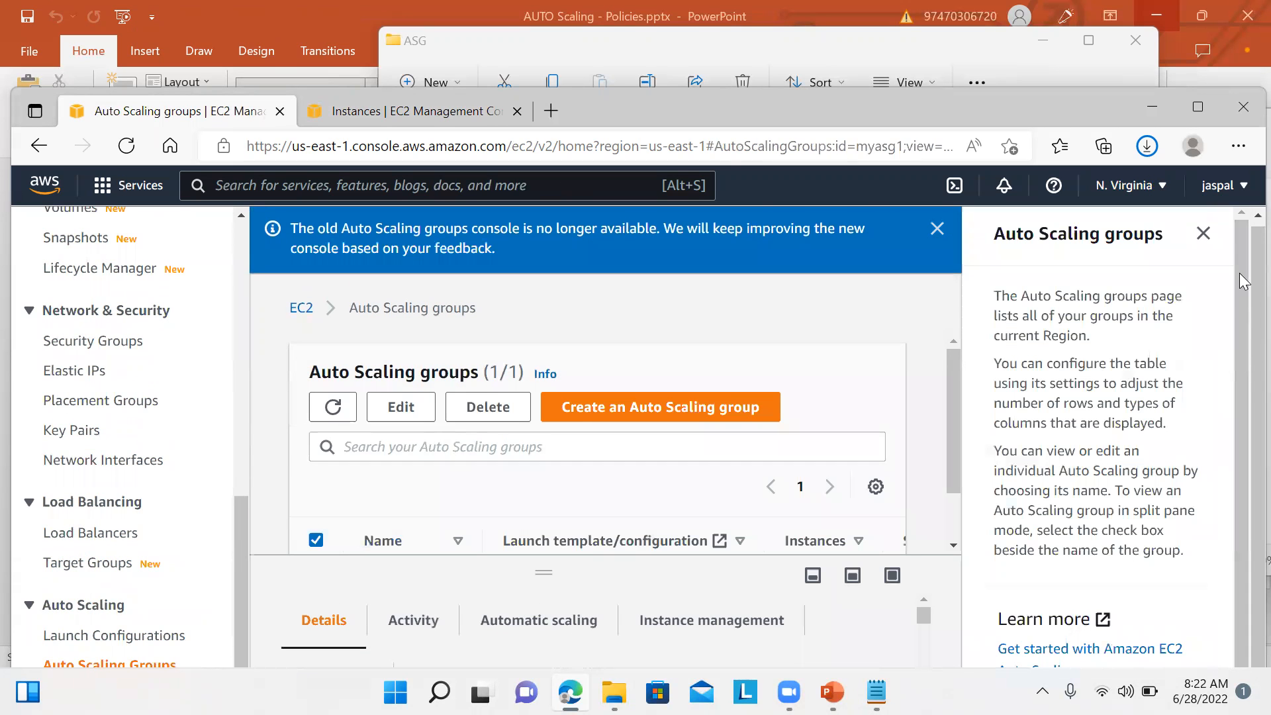
click(1203, 234)
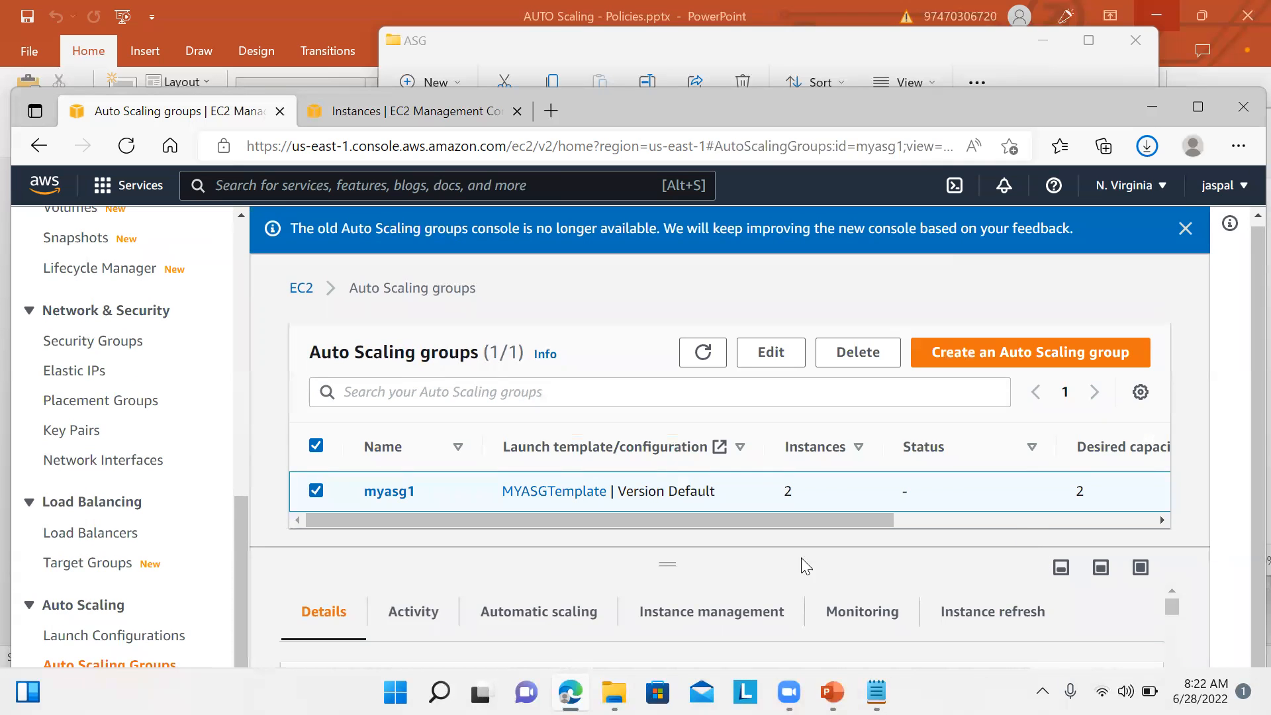
drag(705, 557, 731, 298)
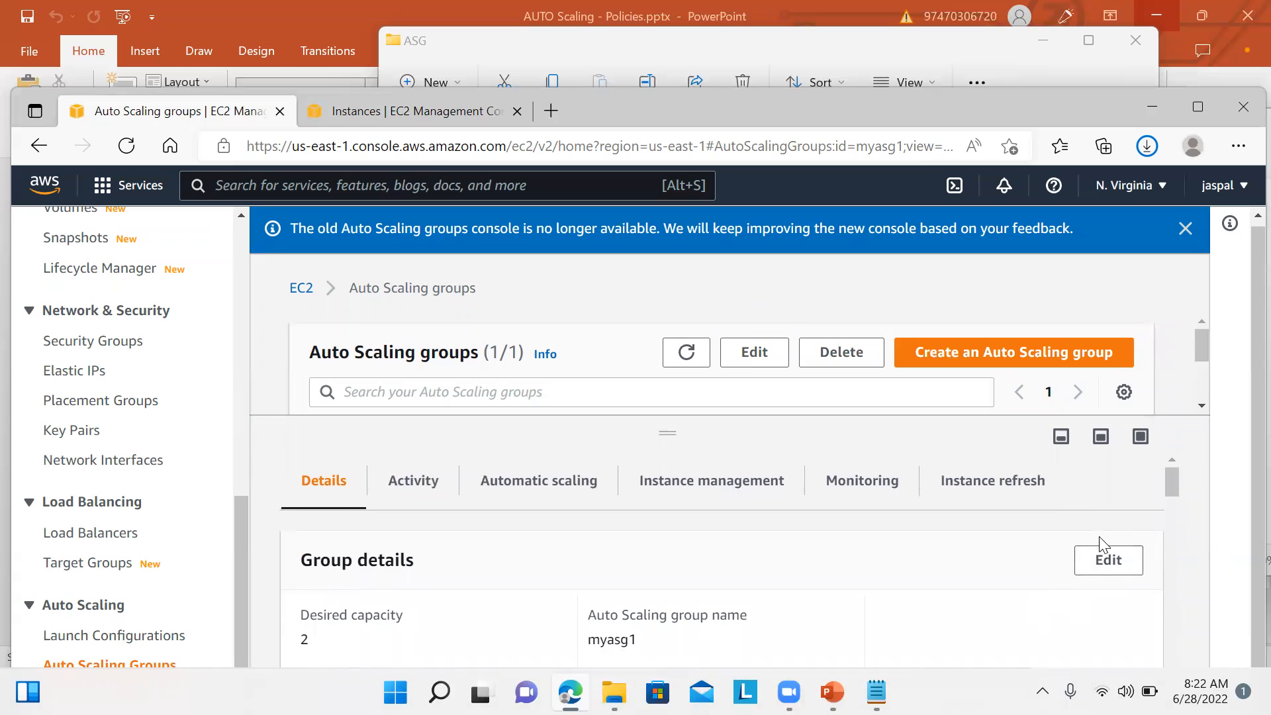
Step: Check myasg1's group size (desired 2, minimum 1, maximum 3) without changes, then view Activity
click(1098, 562)
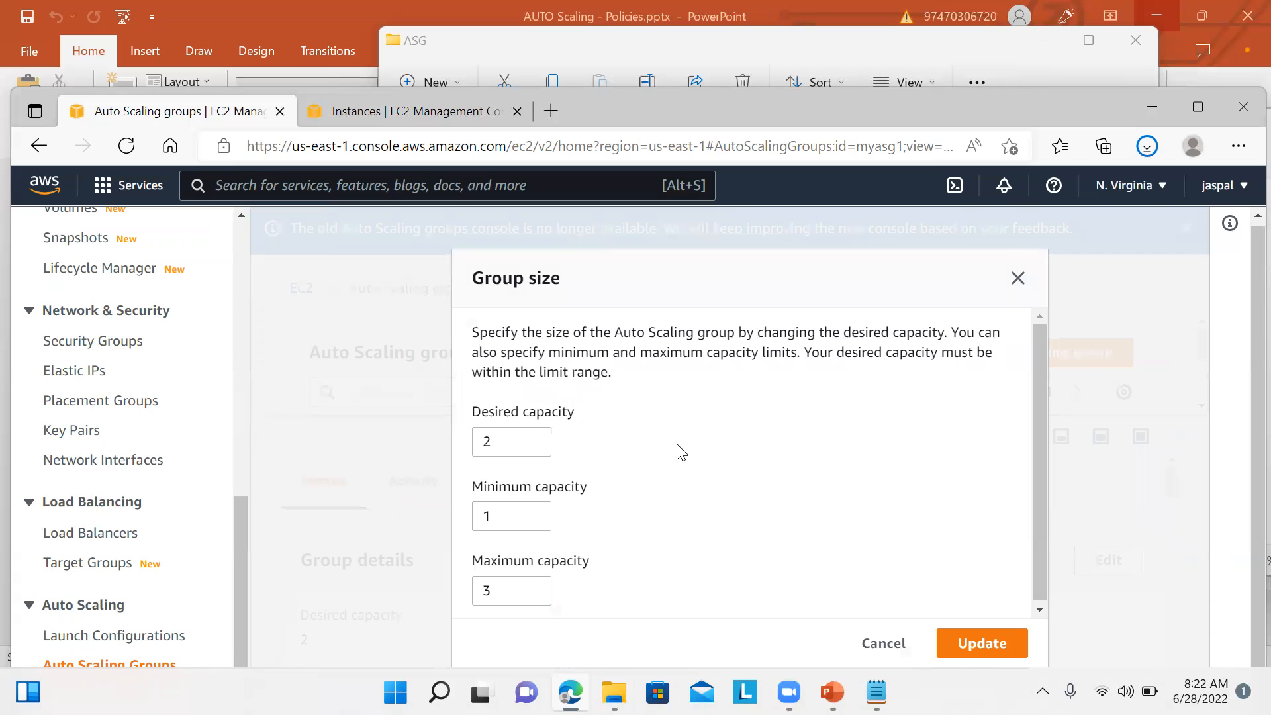
click(1019, 278)
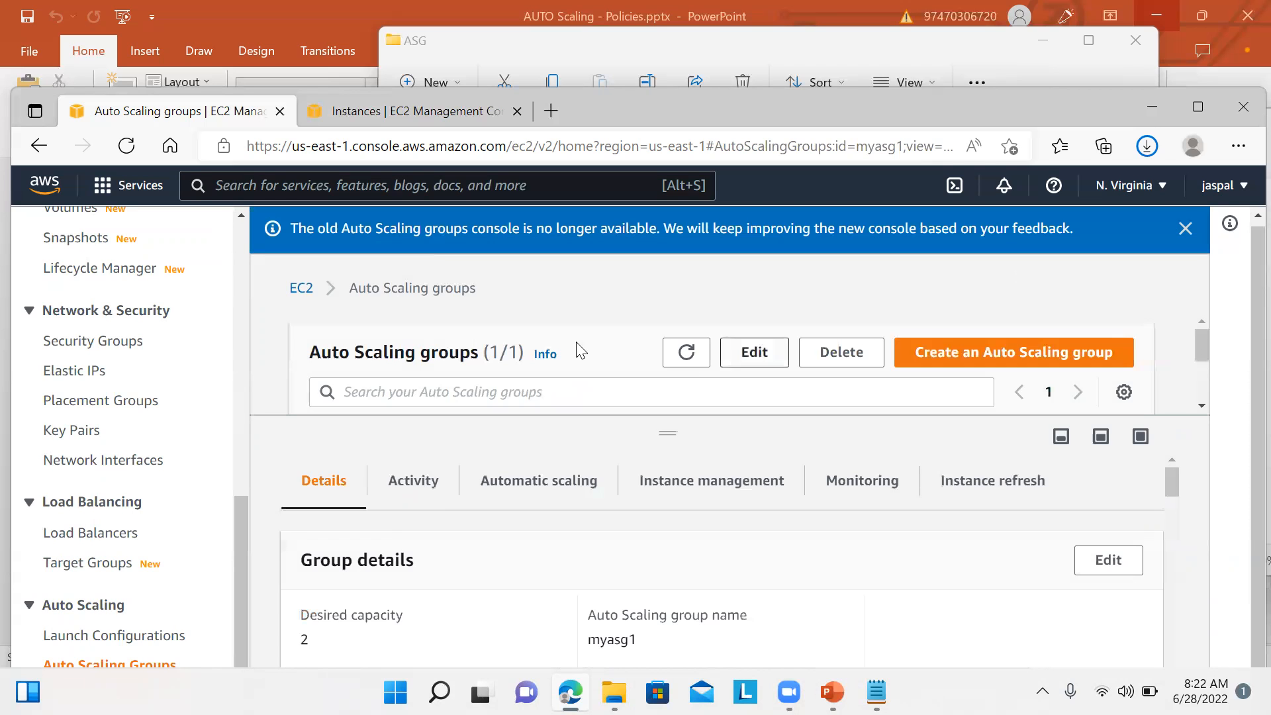
click(417, 481)
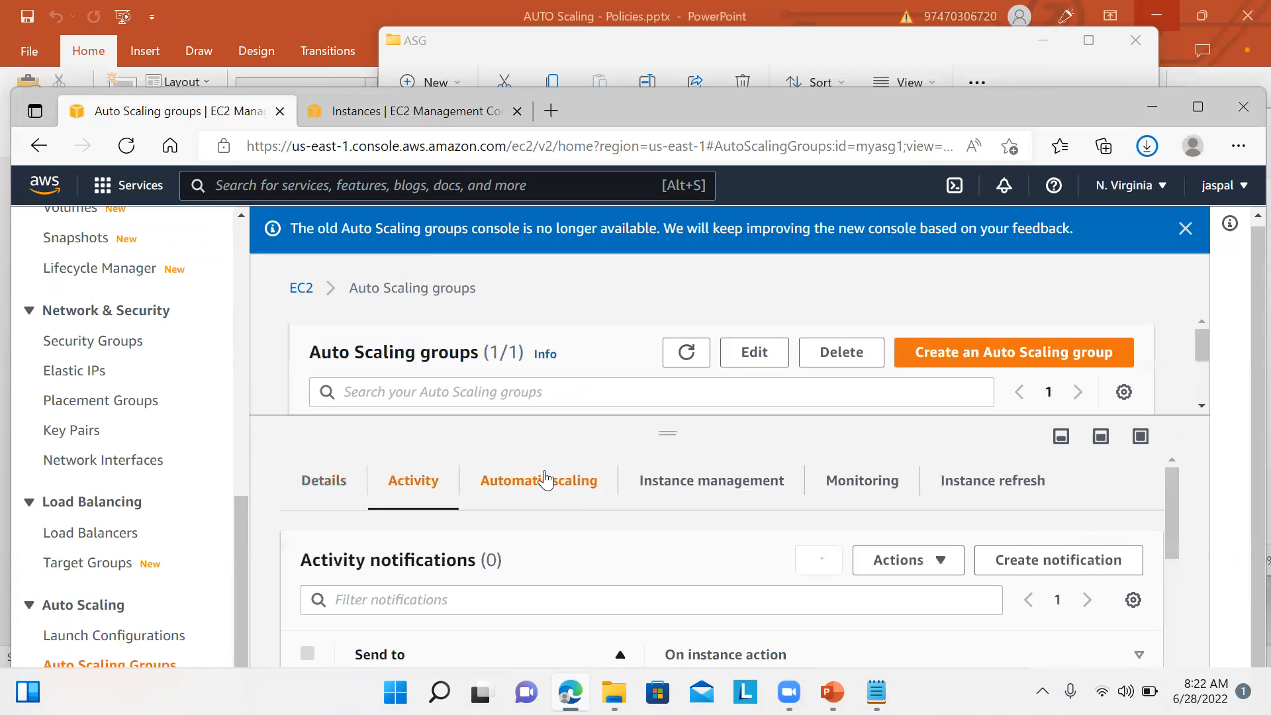
Step: Glance at myasg1's scaling policies, then highlight the latest instance launch in Activity history
click(544, 480)
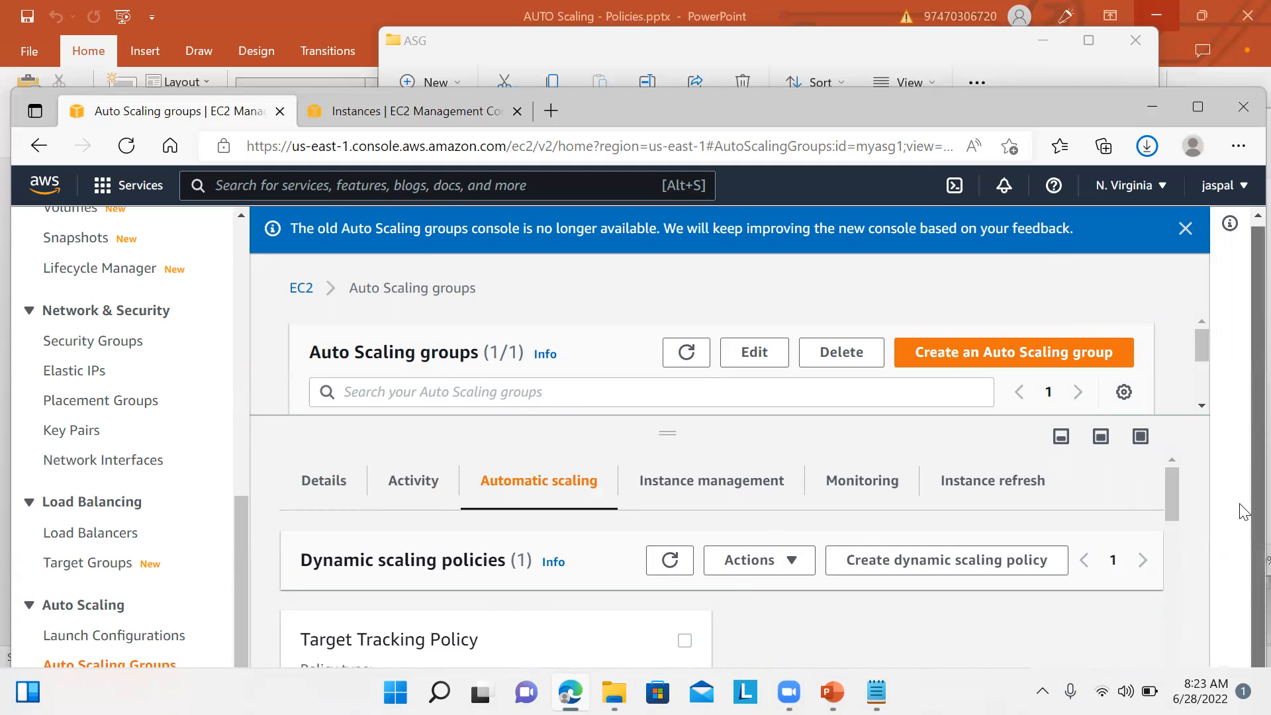
click(428, 485)
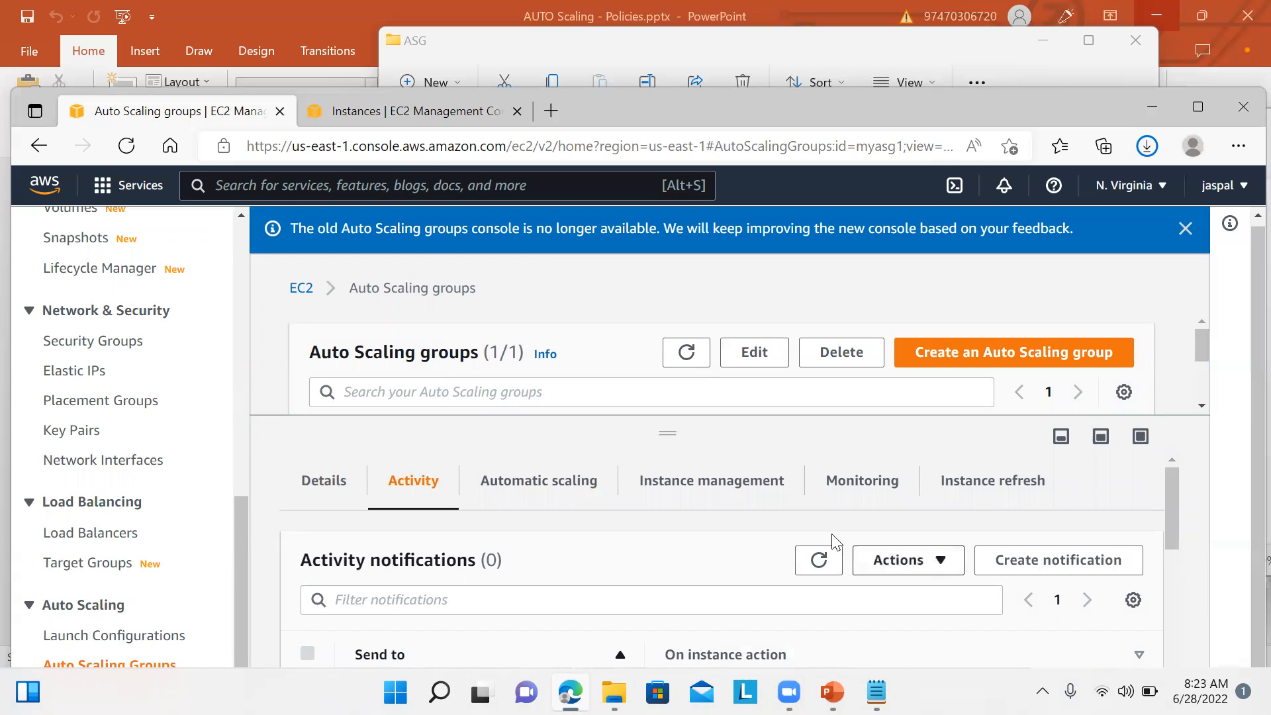
drag(1169, 493, 1173, 664)
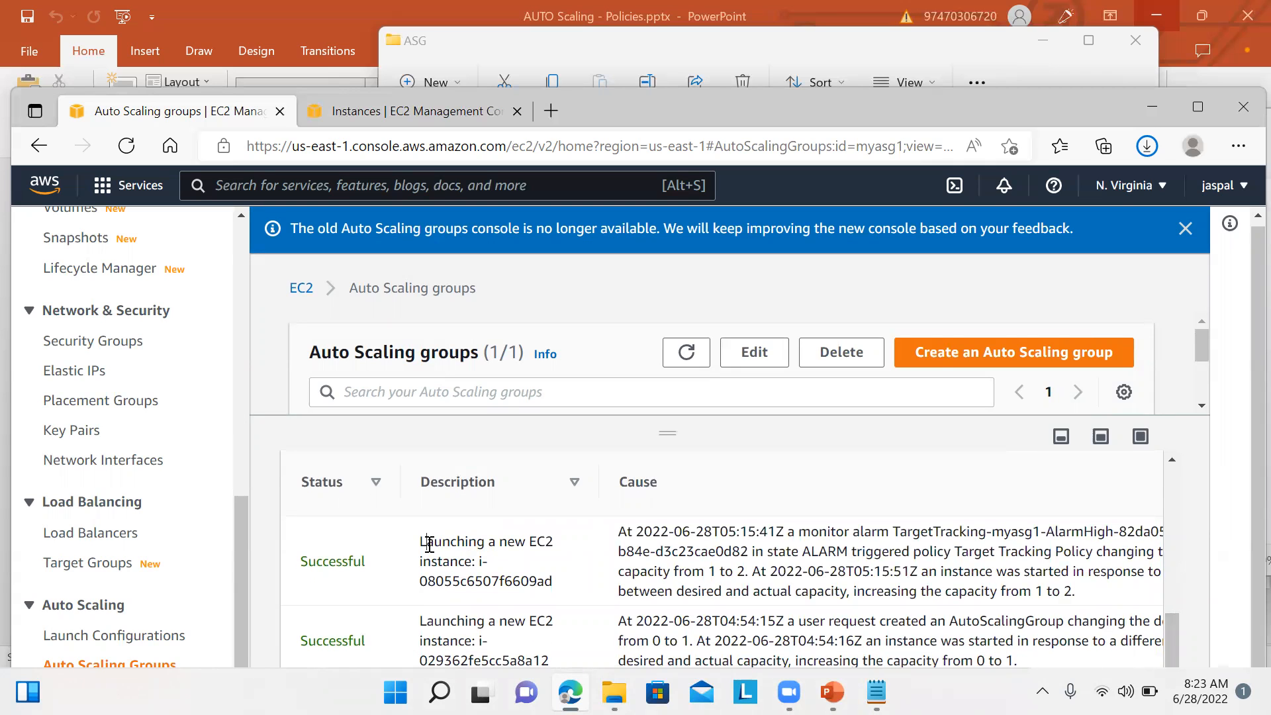
drag(427, 542, 553, 568)
right_click(559, 567)
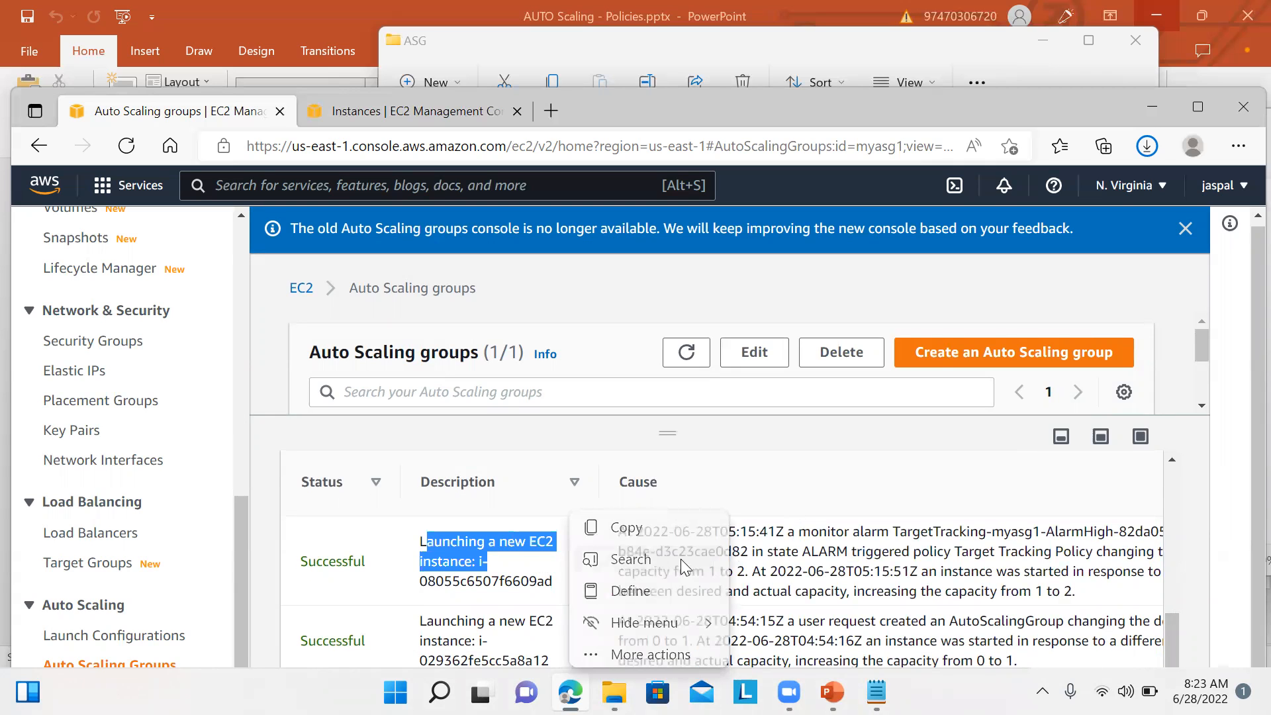
click(847, 554)
Step: Read the launch cause: the TargetTracking CPU alarm raising capacity from 1 to 2
drag(809, 534, 760, 605)
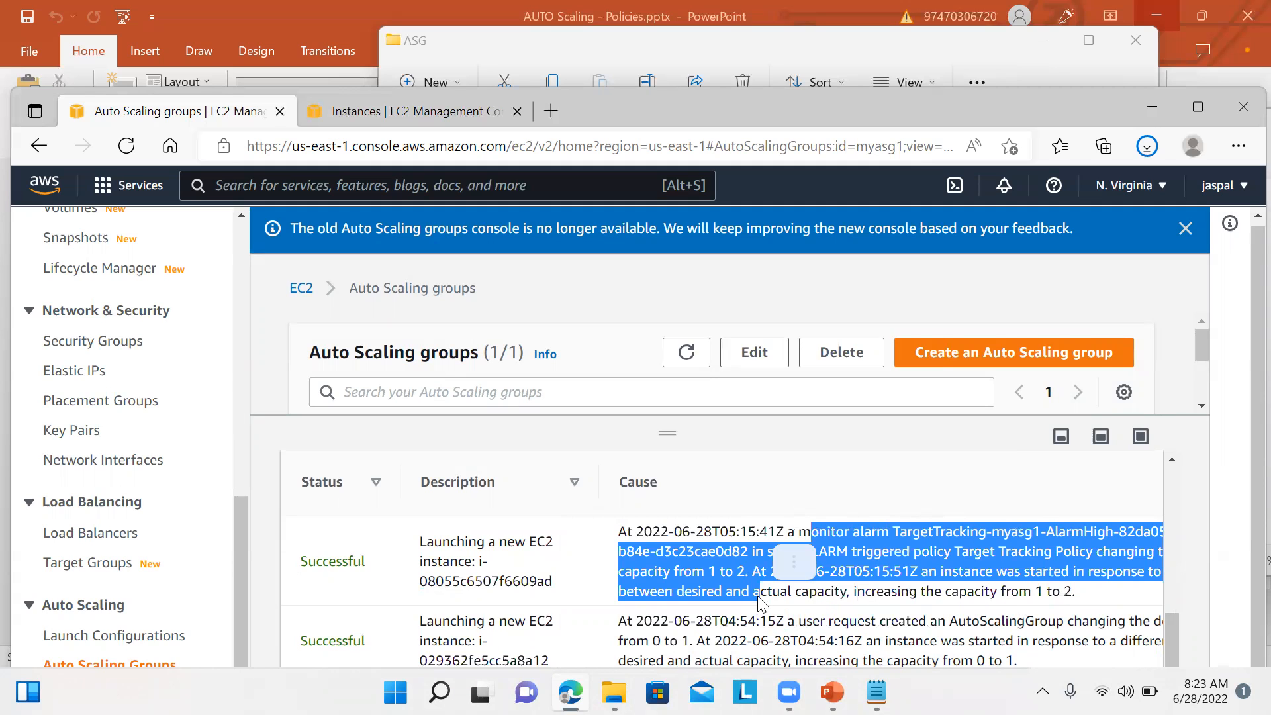
click(759, 595)
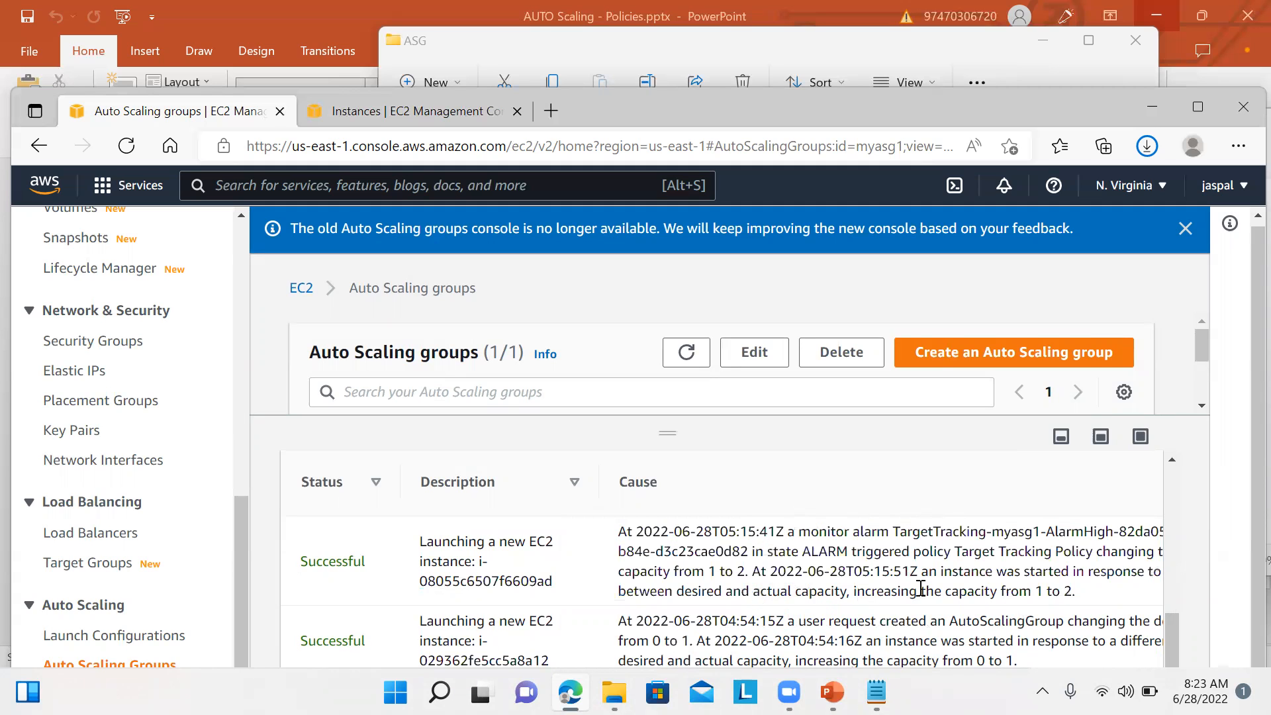
drag(961, 592, 1073, 591)
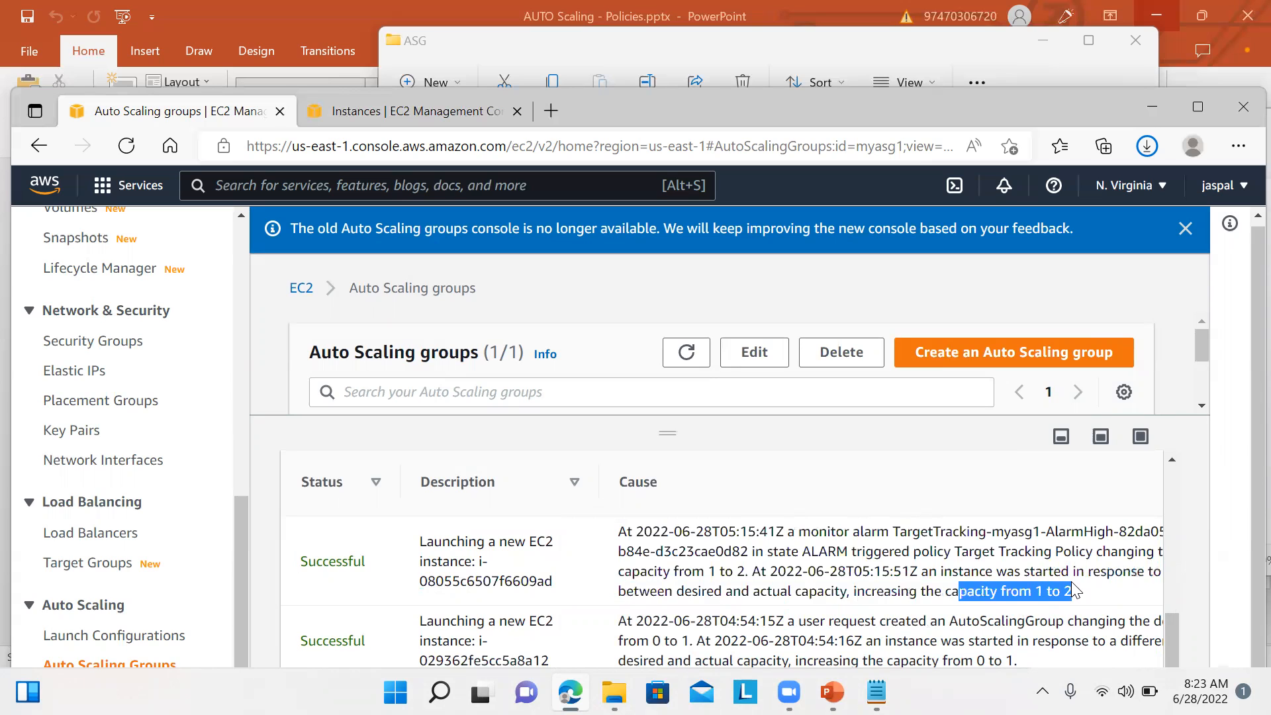
click(787, 605)
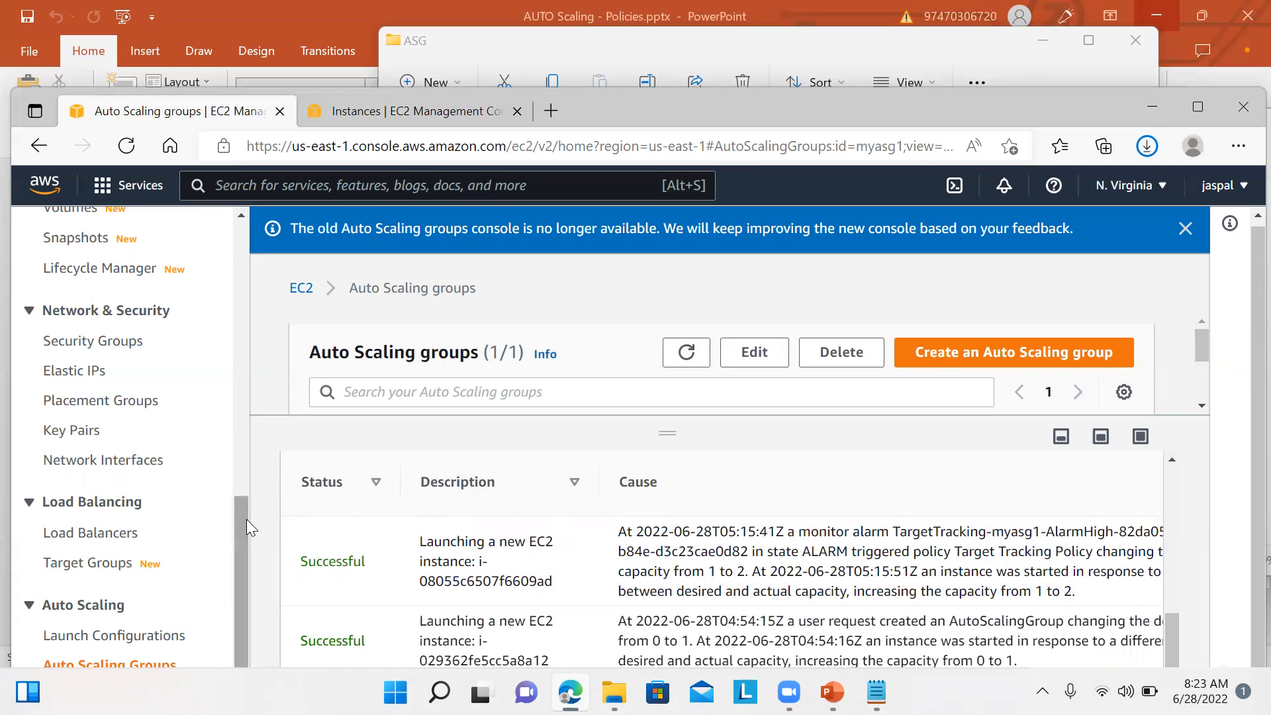
drag(237, 524, 237, 584)
drag(898, 533, 997, 572)
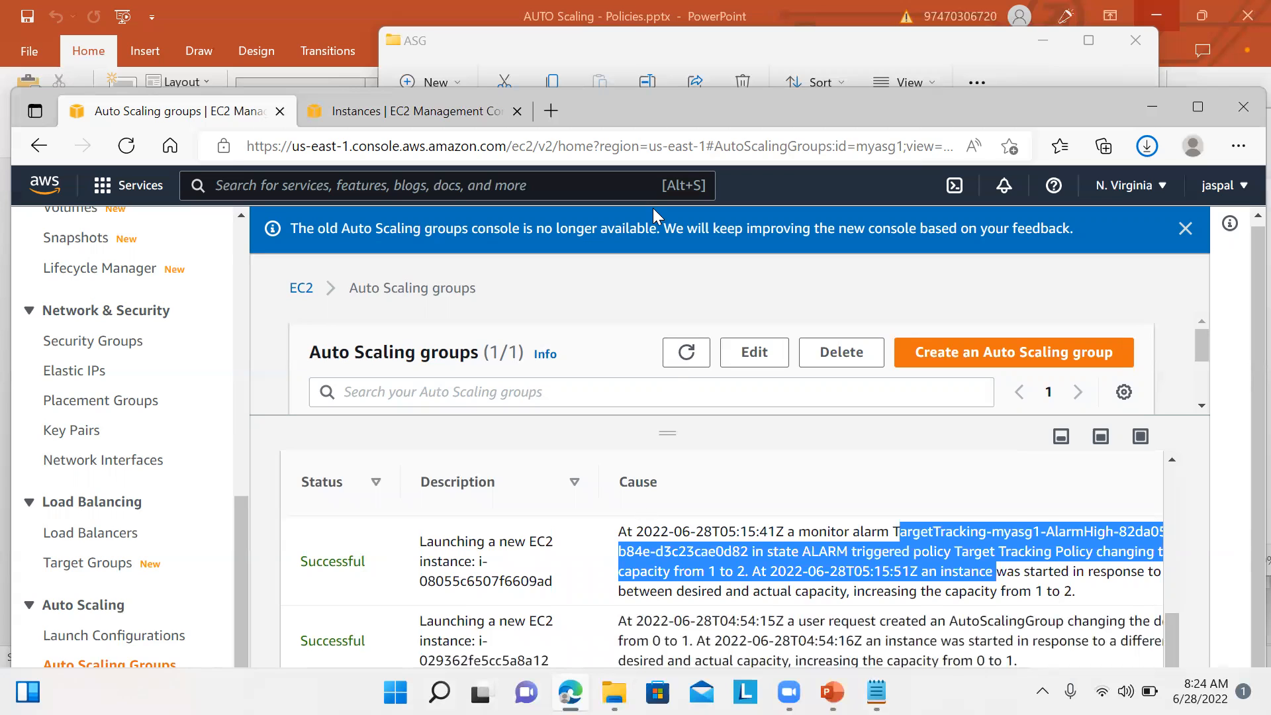
click(716, 86)
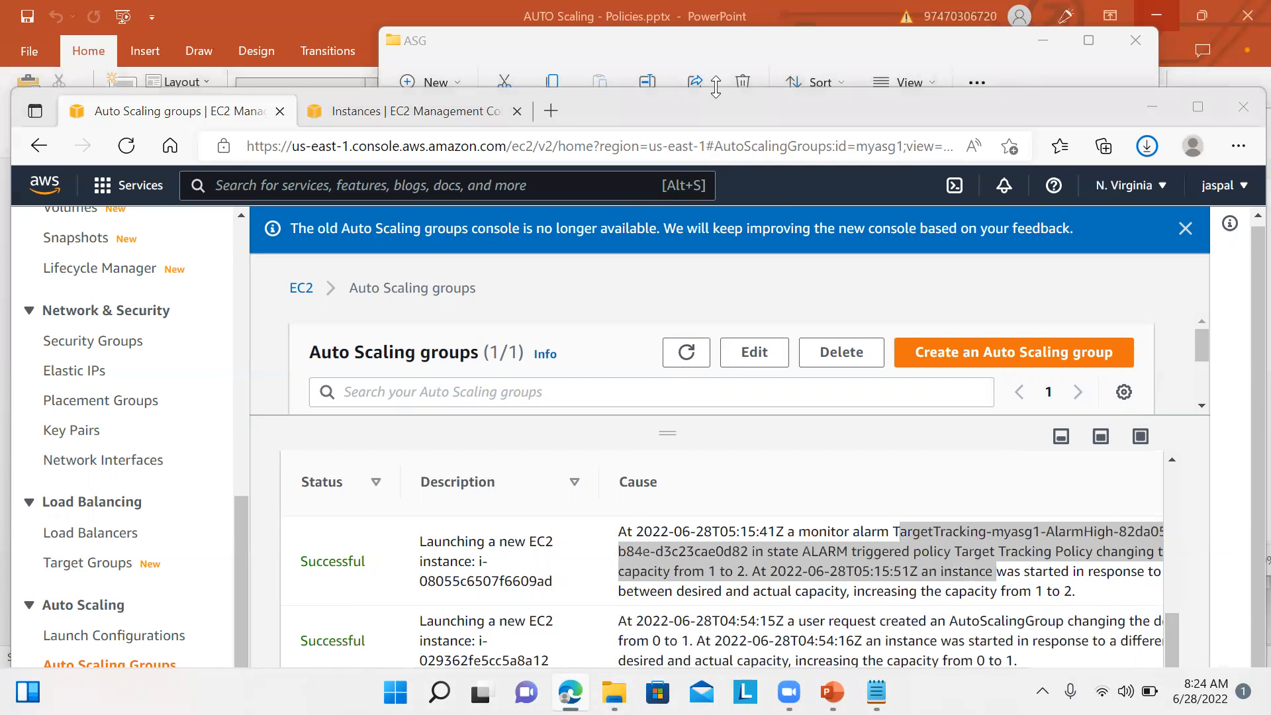